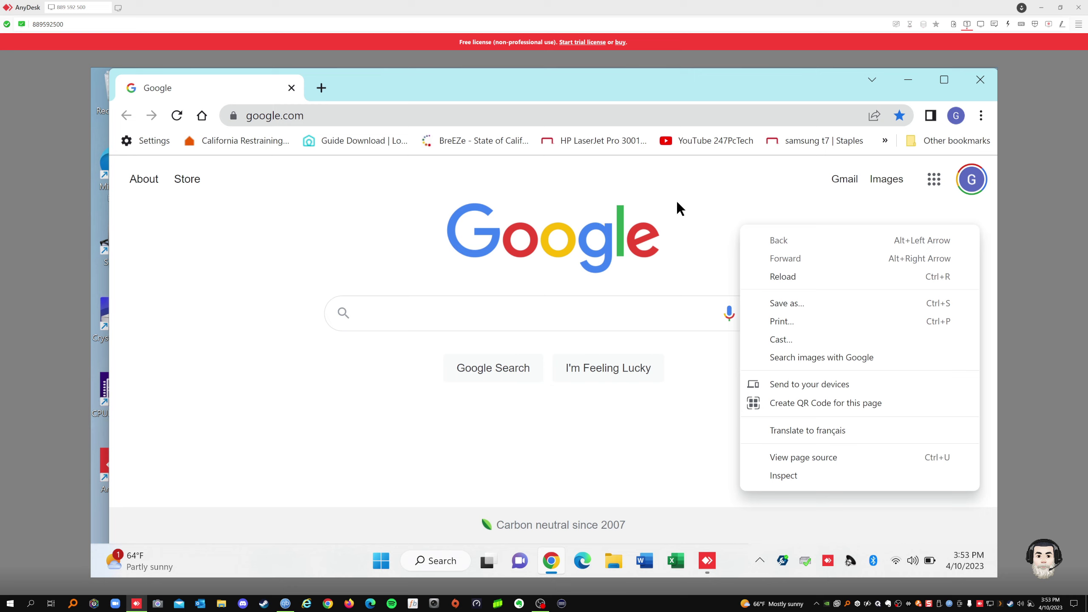
Dismiss the page's context menu and open three new tabs beside the Google tab.
left_click(667, 436)
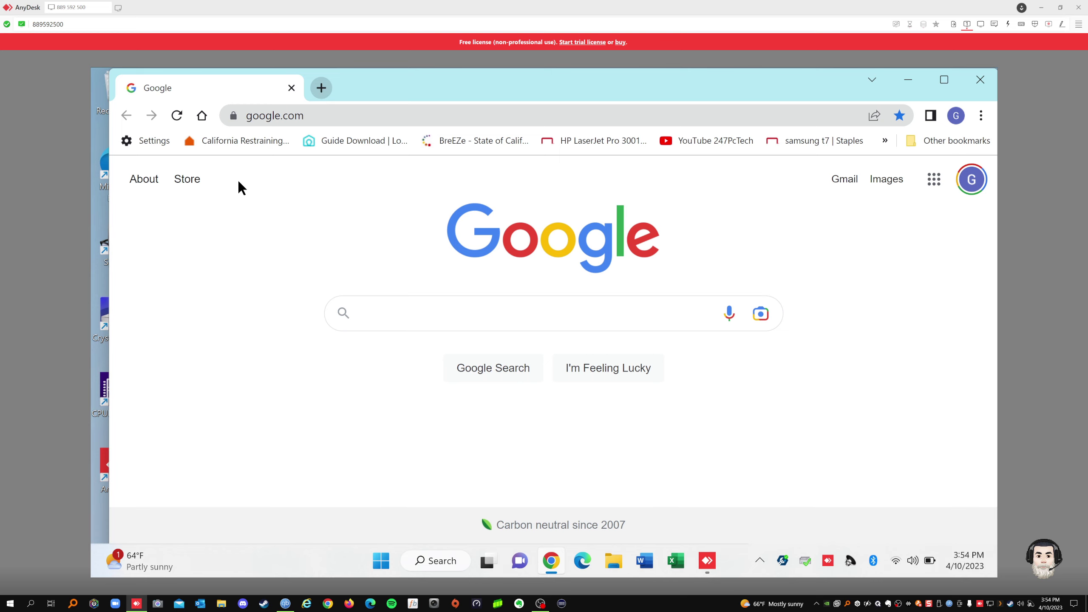
left_click(320, 88)
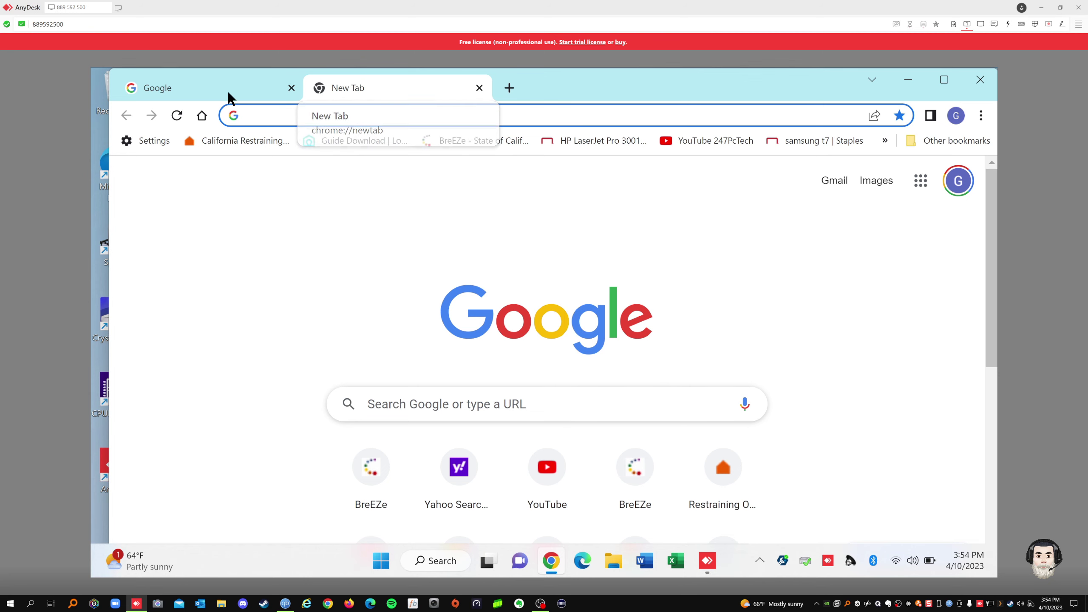
left_click(205, 84)
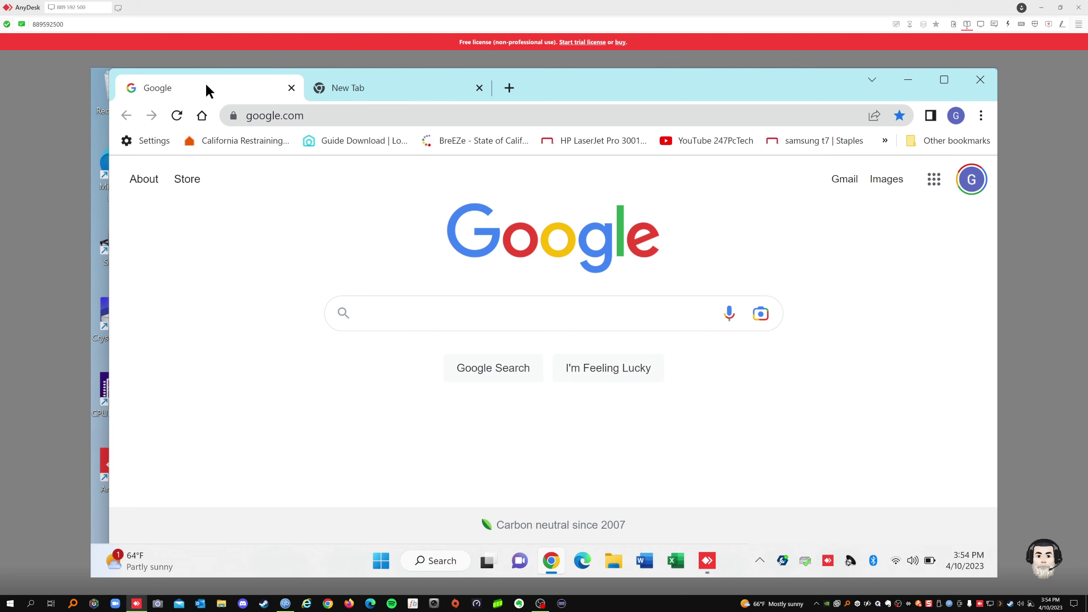
left_click(382, 89)
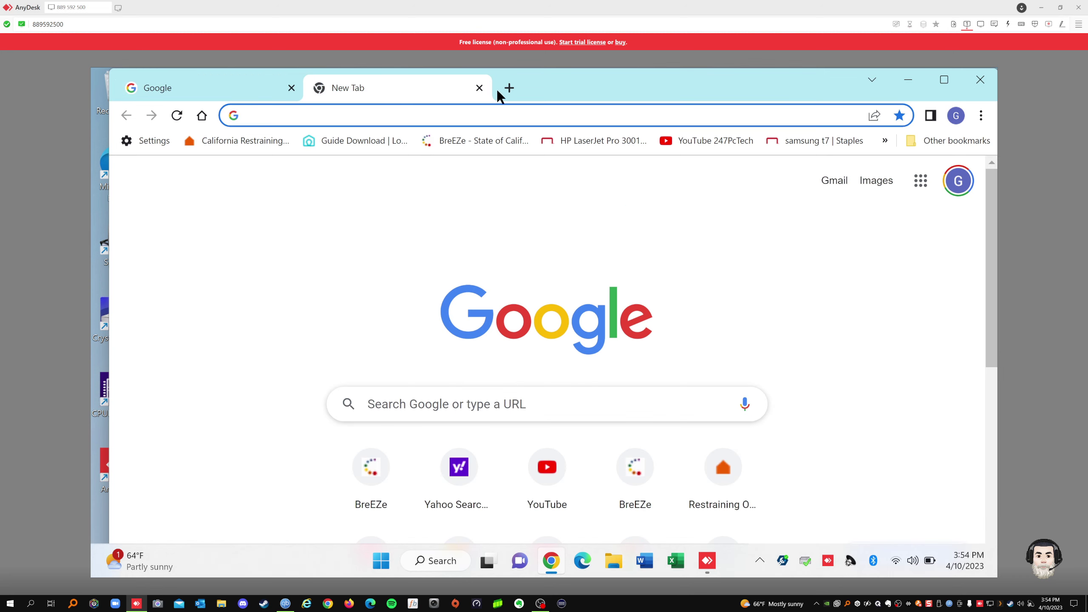
left_click(509, 88)
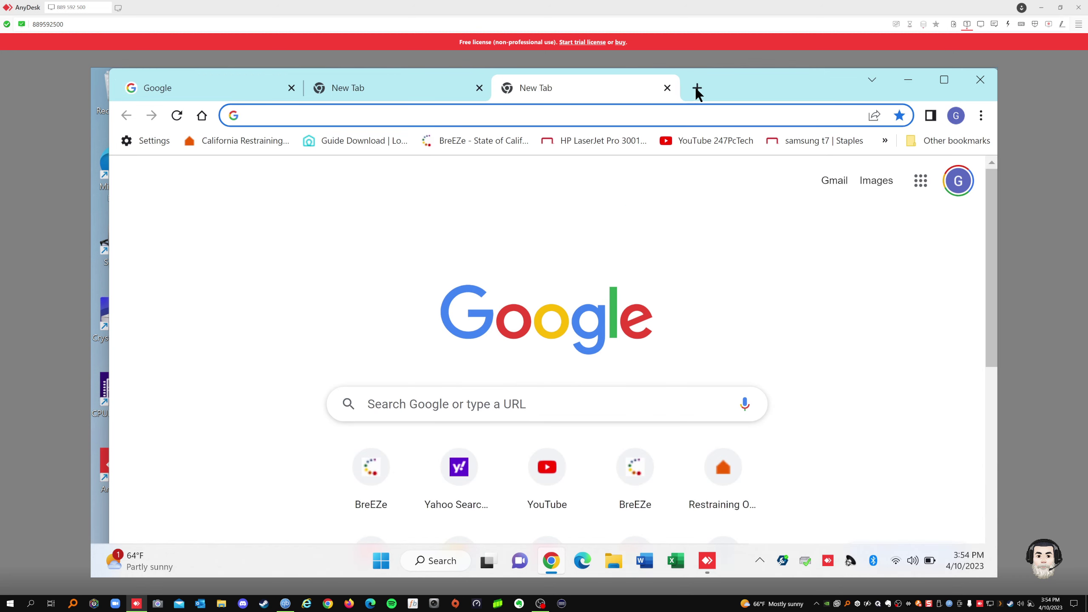
left_click(698, 88)
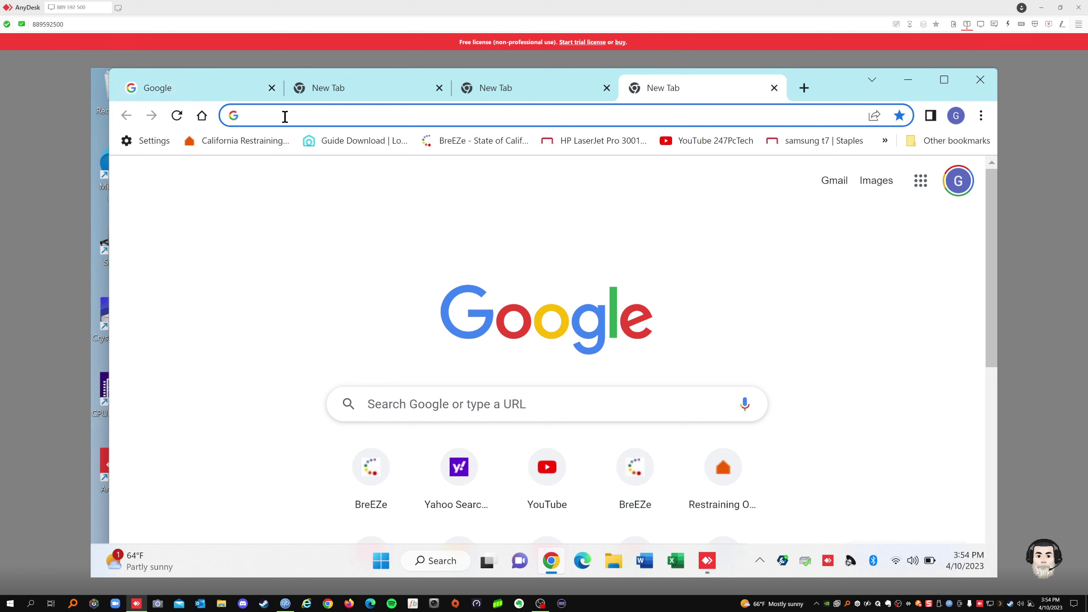
Search for amazon in the newest tab and open the Amazon.com official site from the results.
type("a")
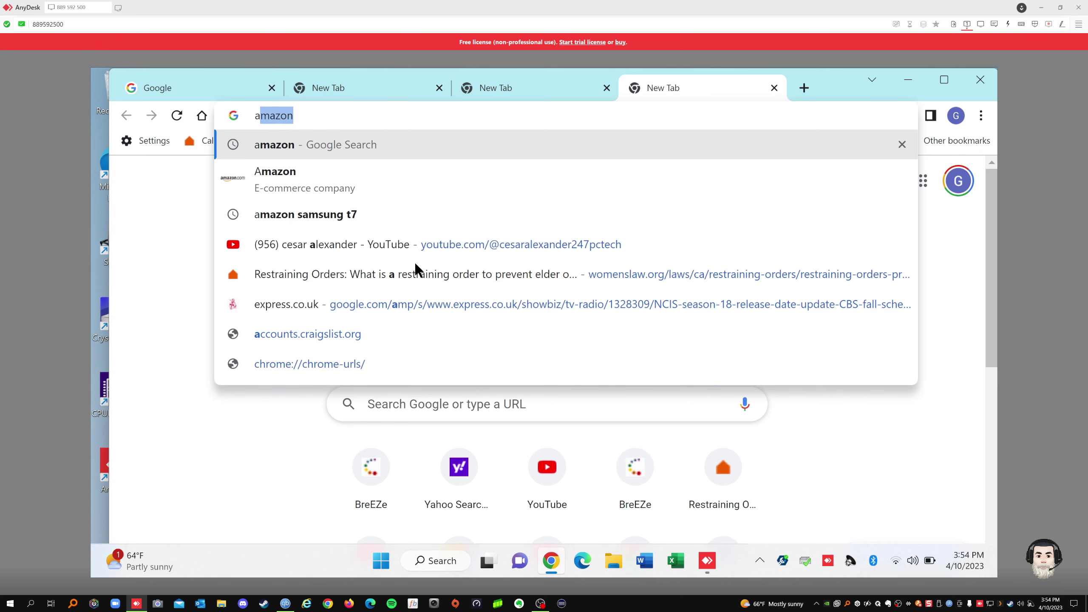
type("m")
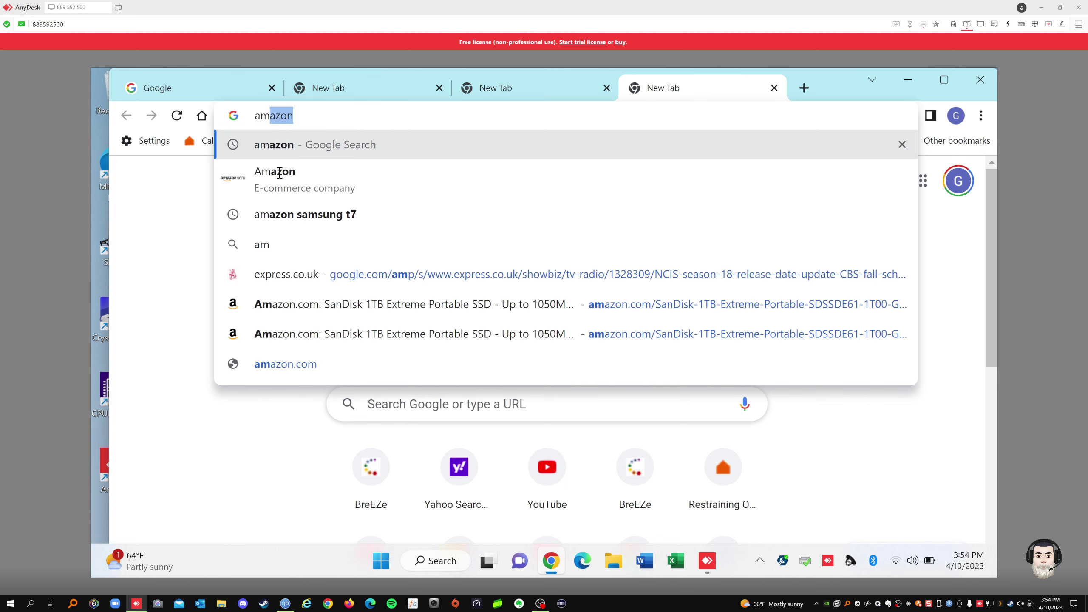
key("Return")
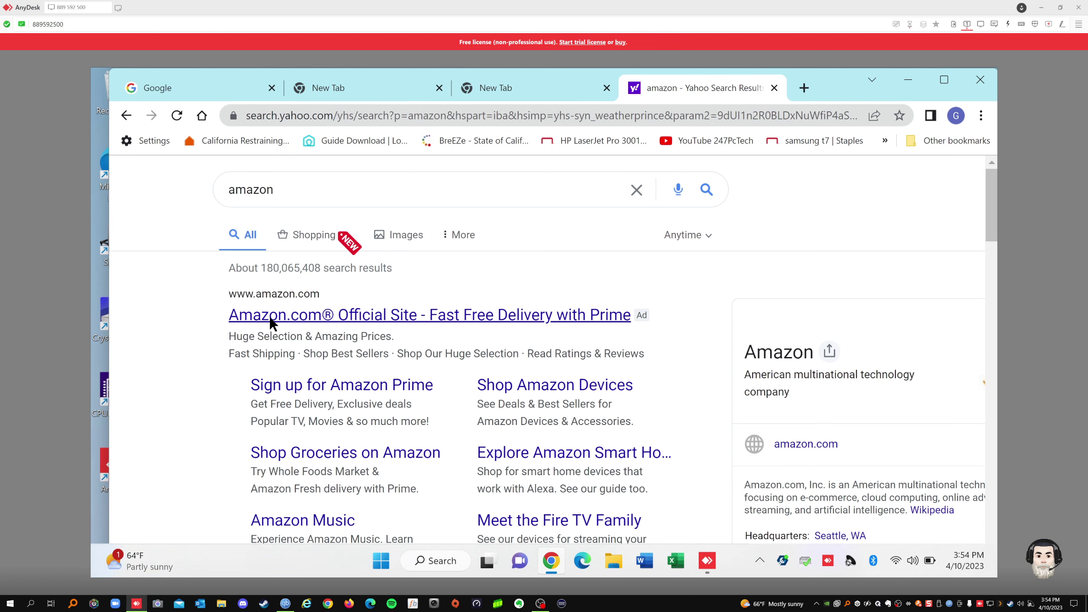
left_click(275, 317)
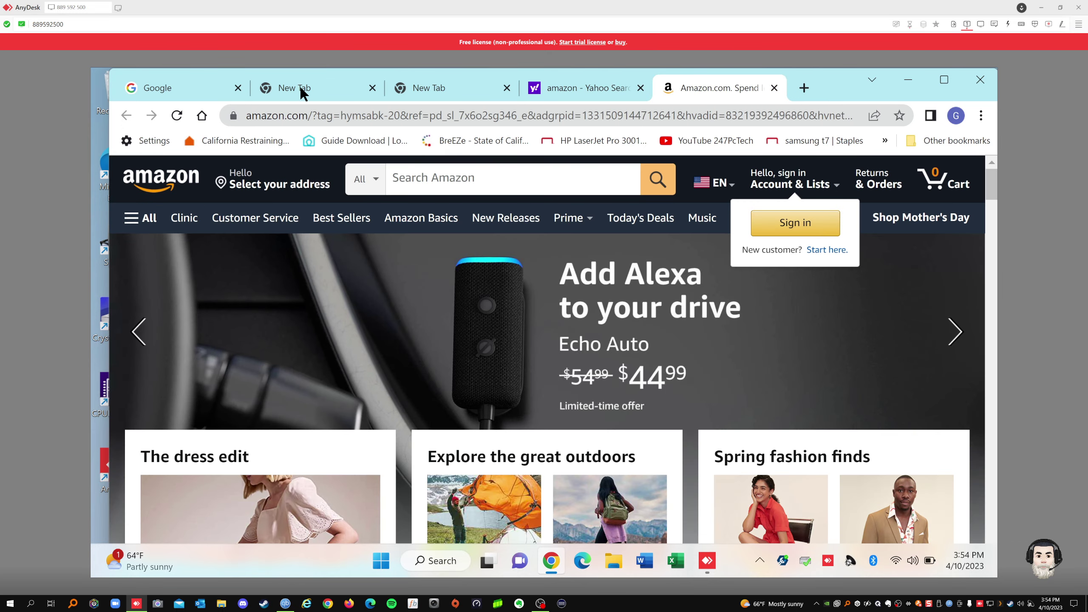
Switch through the open tabs, then close the Amazon, Yahoo search results and last New Tab tabs.
left_click(299, 85)
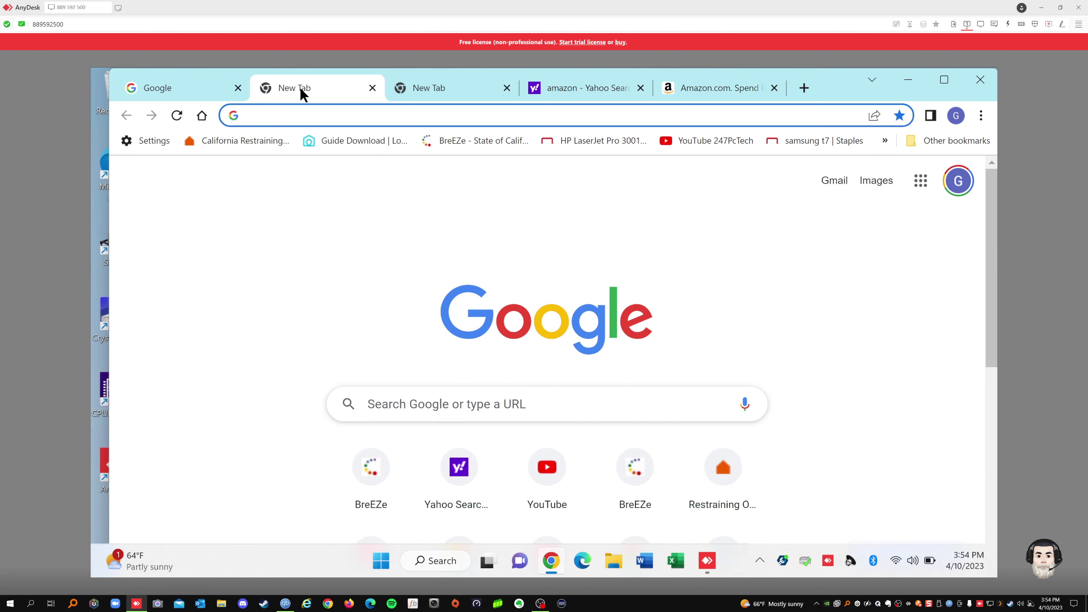
left_click(434, 86)
left_click(576, 89)
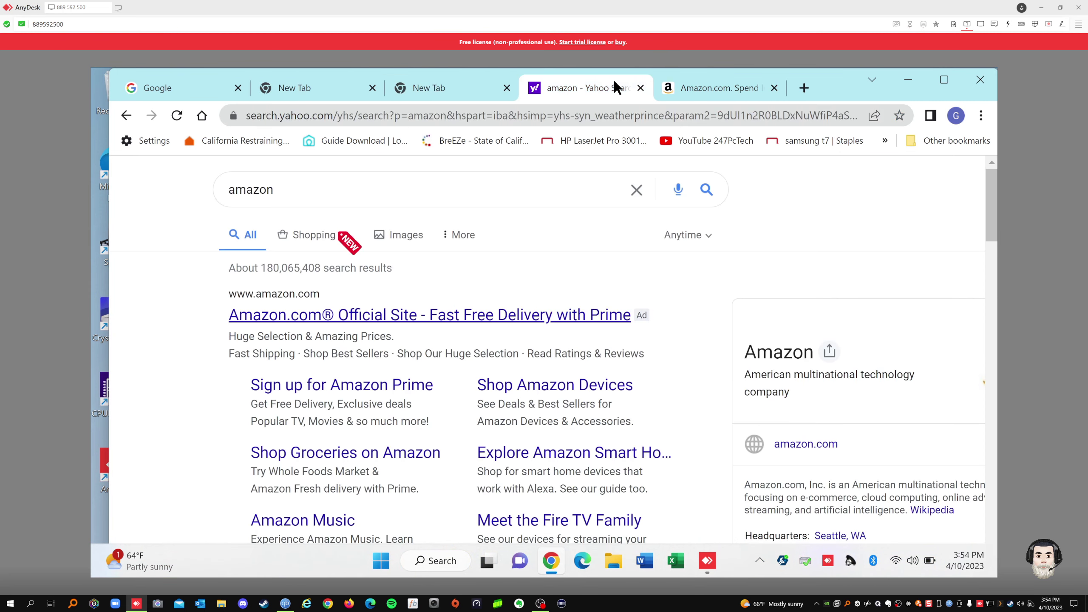
left_click(709, 89)
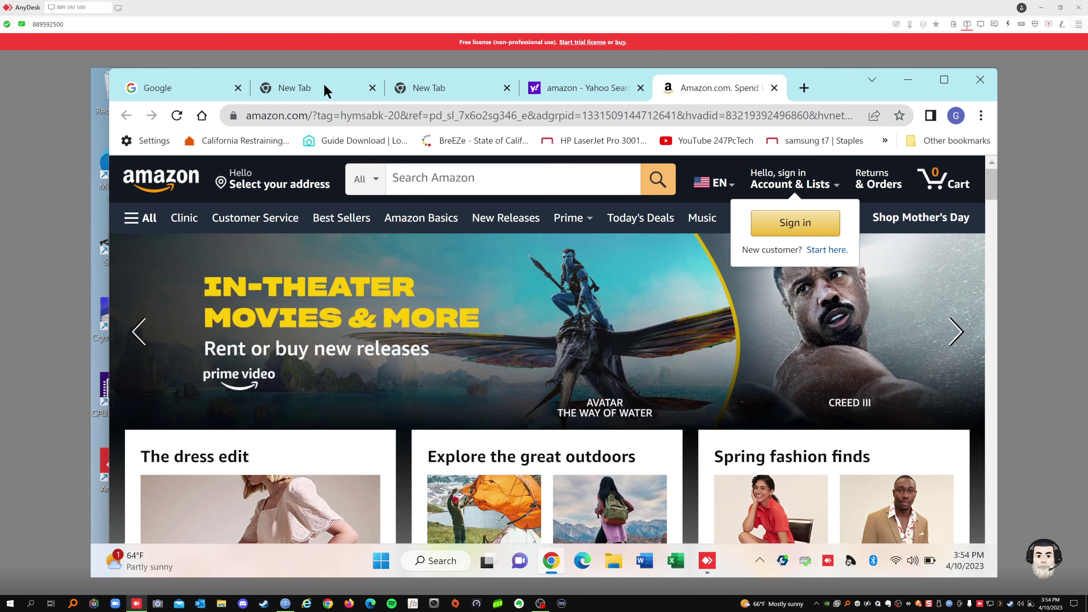
left_click(769, 88)
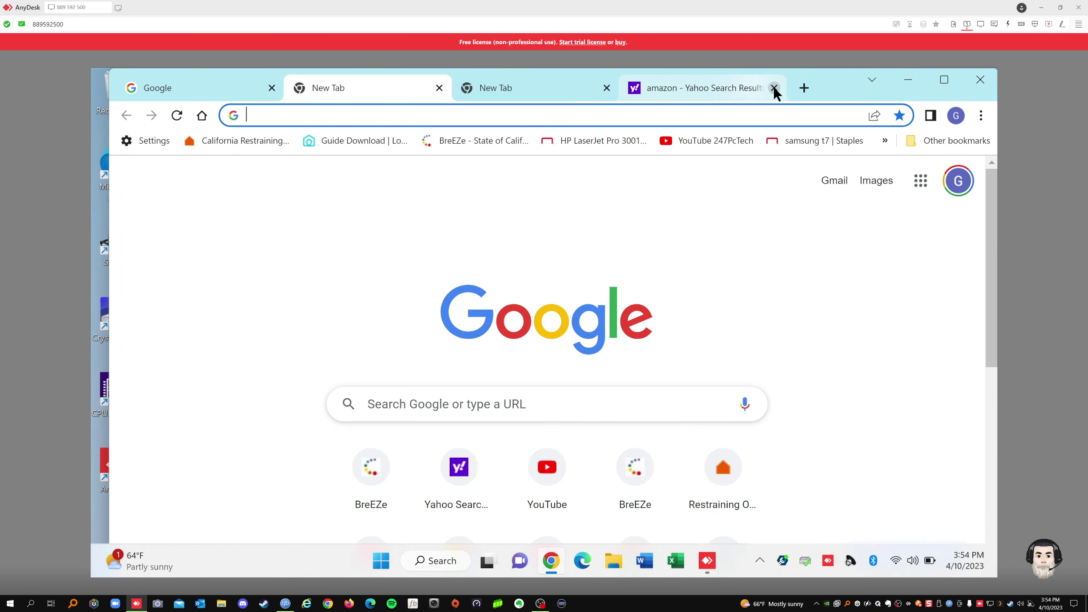
left_click(743, 88)
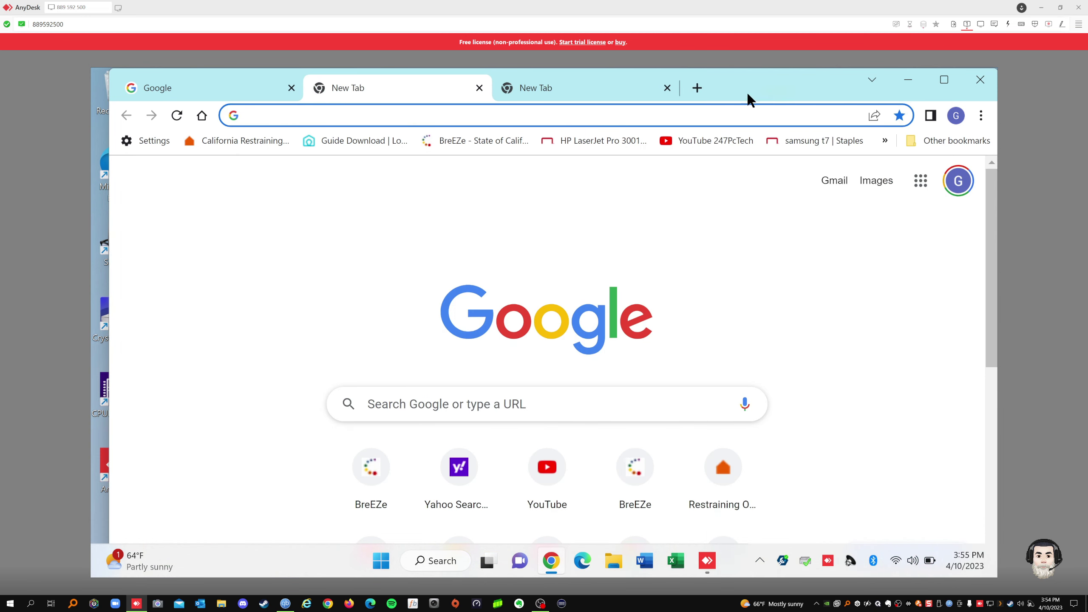
left_click(667, 88)
Review Chrome's list of open and recently closed tabs, and compare its window with Microsoft Edge before minimizing Edge.
left_click(874, 82)
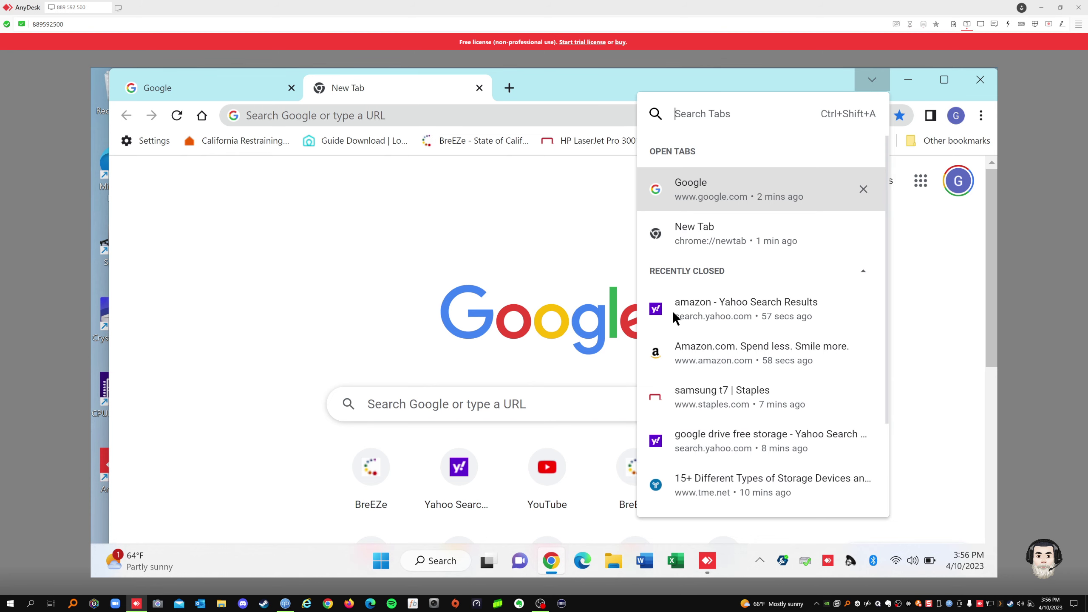
left_click(874, 80)
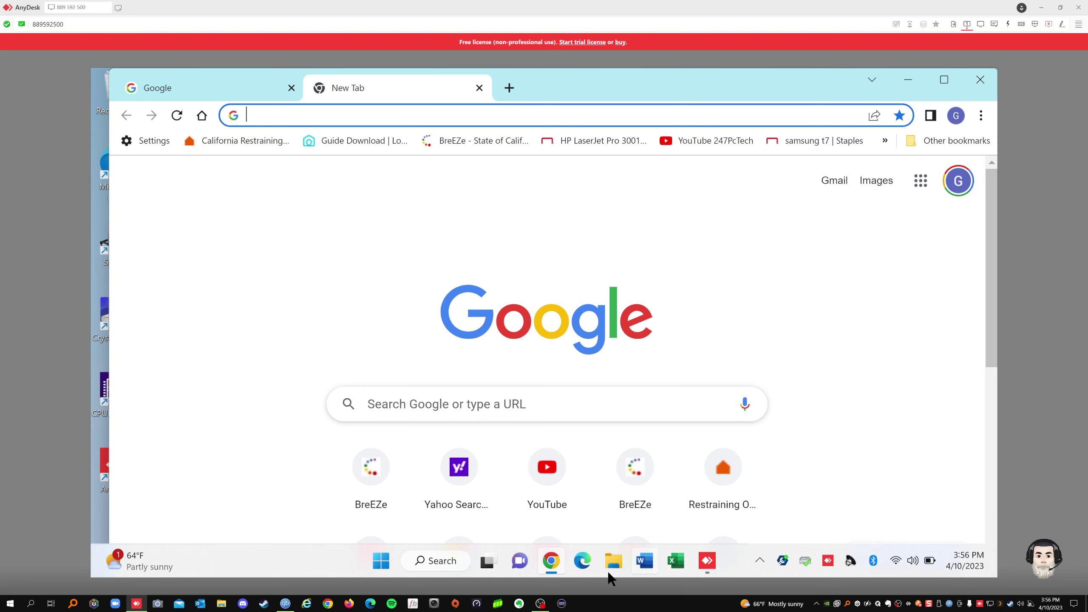
left_click(583, 567)
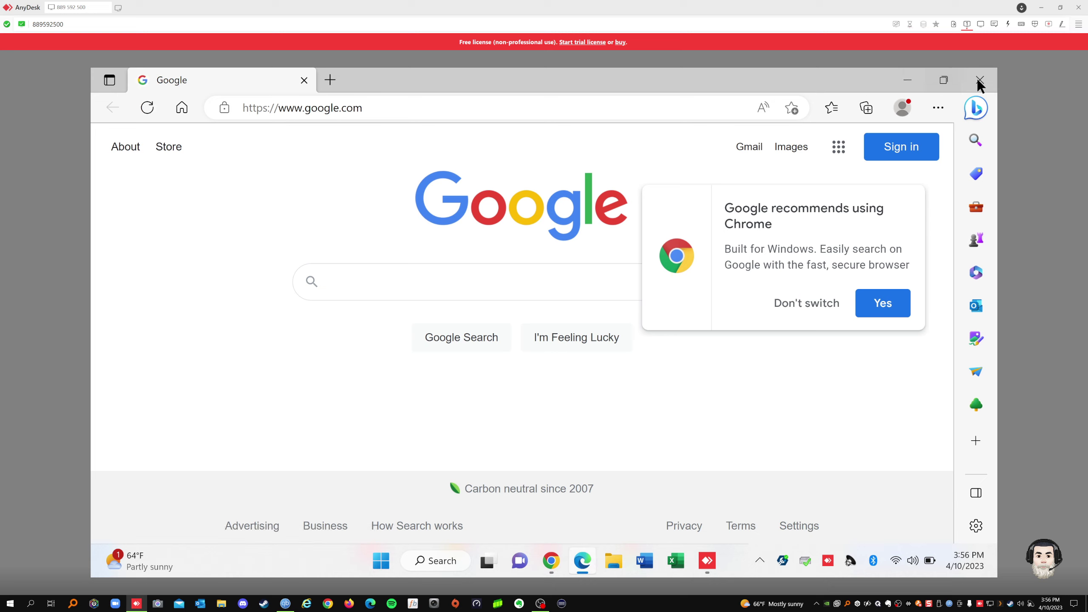
left_click(901, 77)
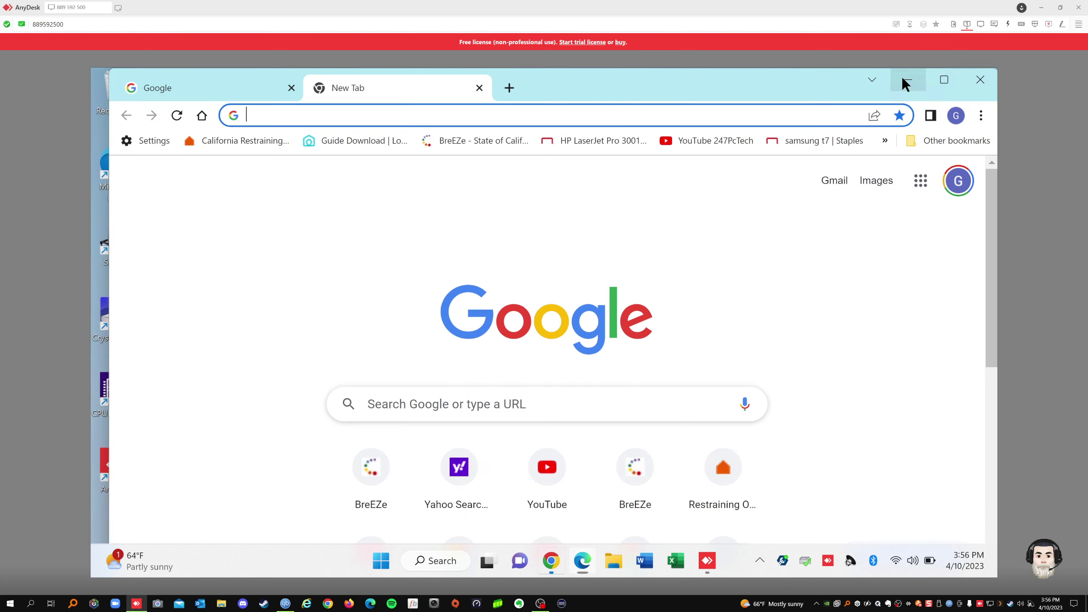
left_click(870, 81)
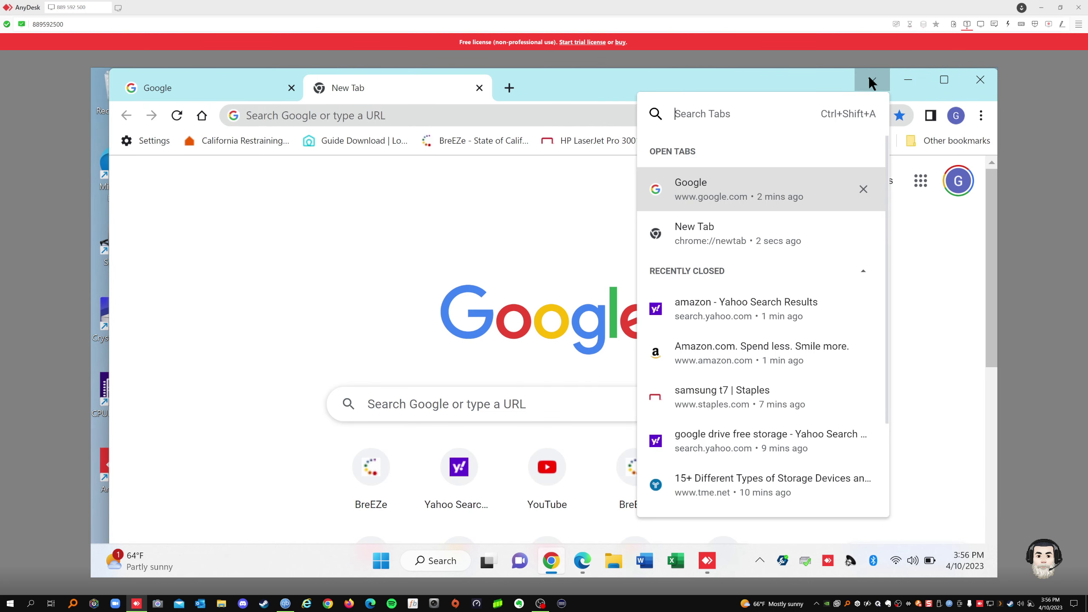
left_click(928, 231)
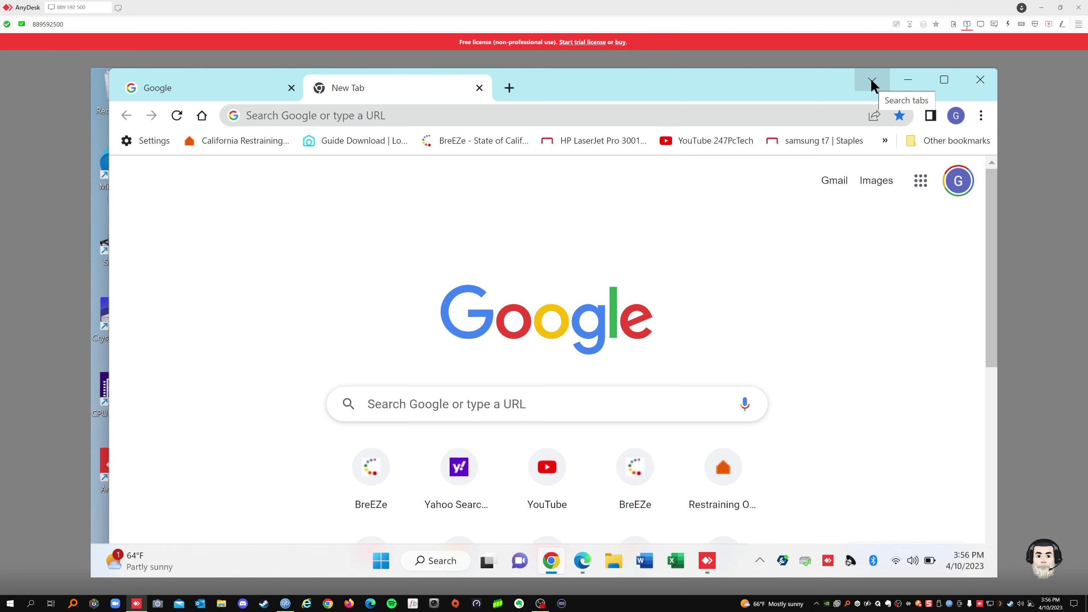
Minimize the Chrome window and bring it back, then maximize it and restore it to its smaller size.
left_click(908, 79)
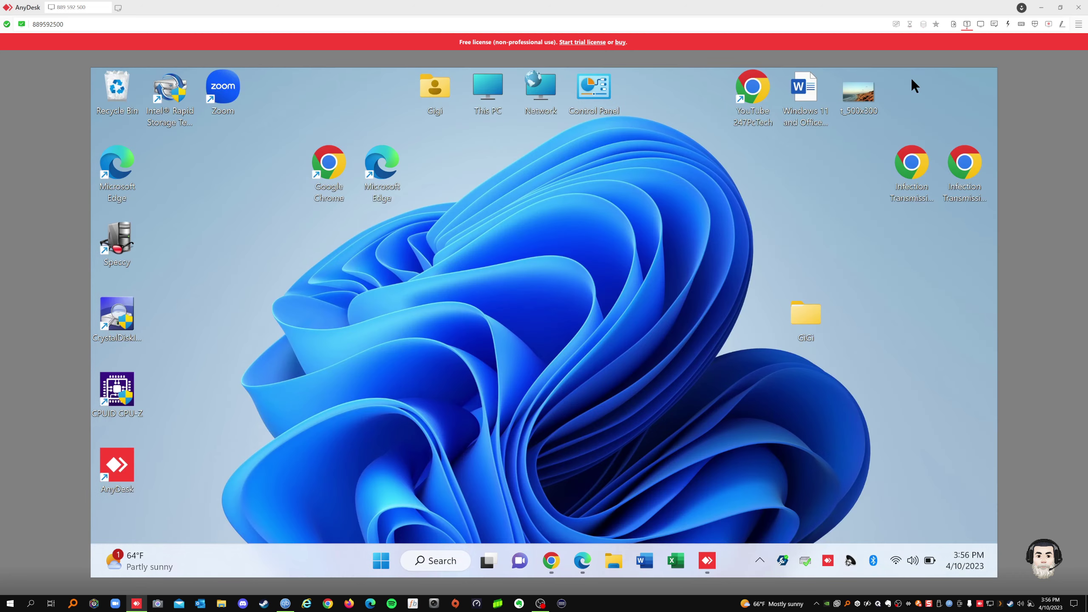
left_click(554, 562)
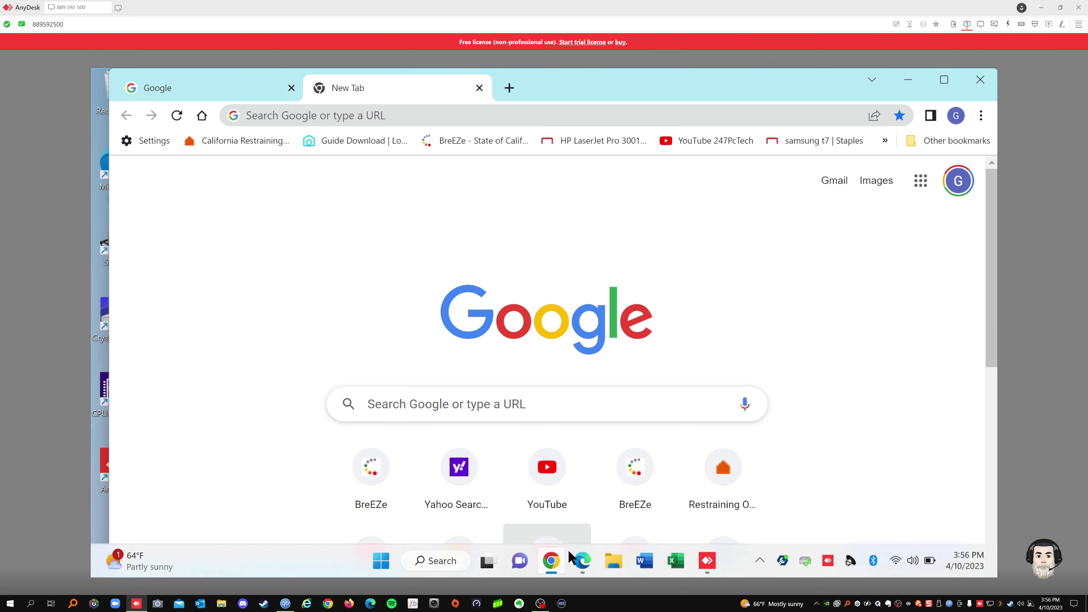
left_click(946, 80)
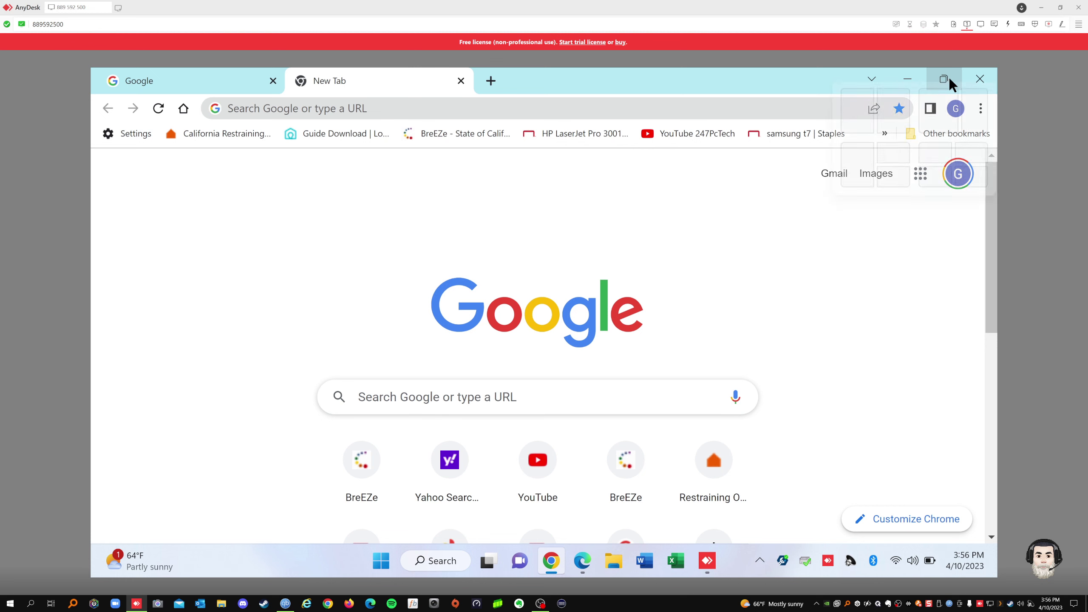
left_click(942, 78)
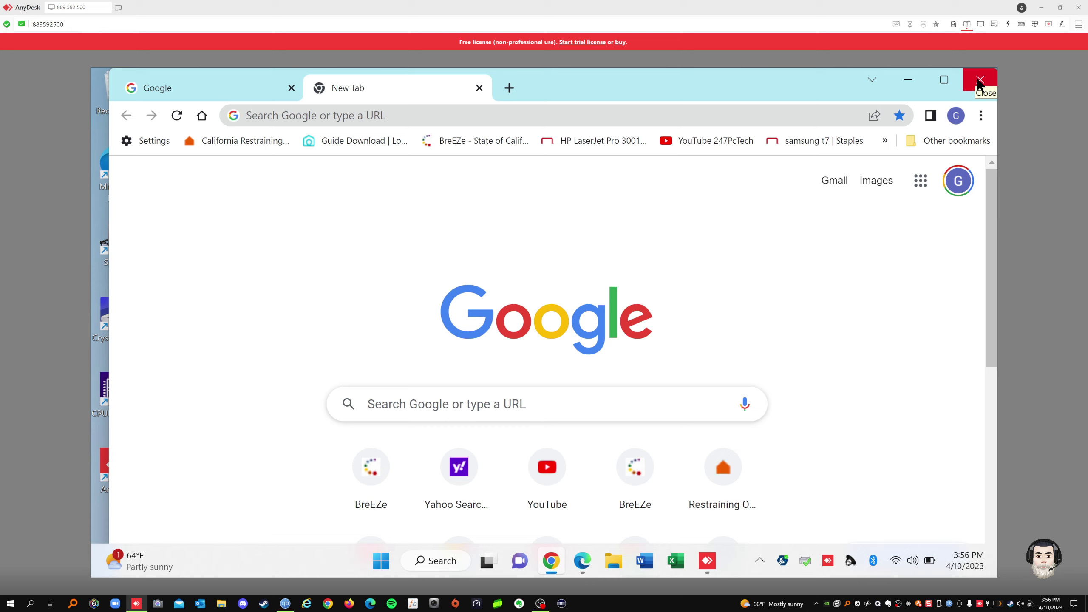
Show the side panel, switch it from Reading list to Bookmarks, and look through the saved bookmarks.
left_click(930, 116)
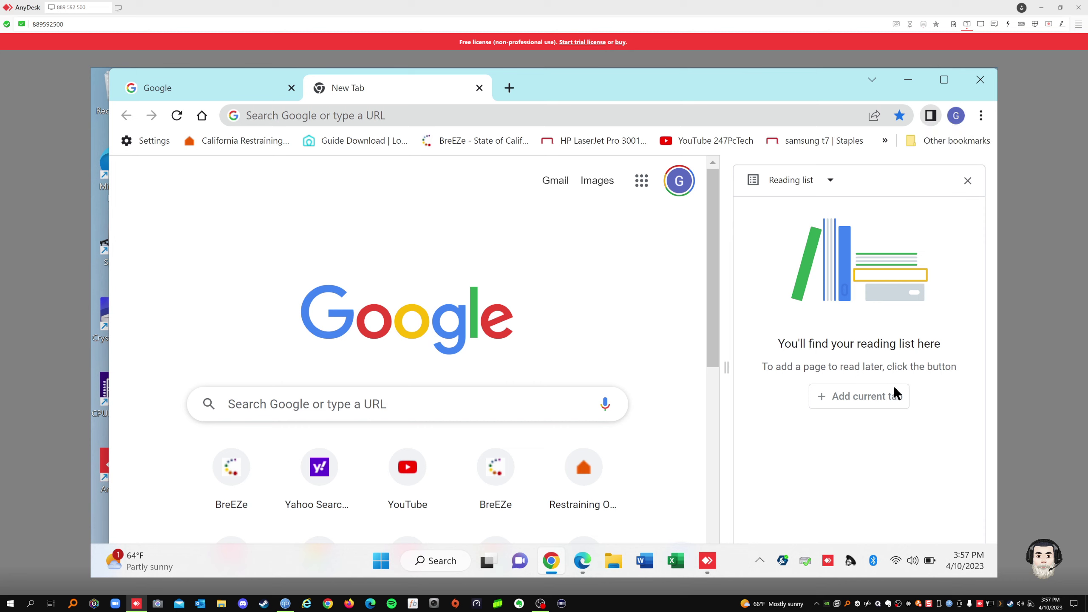
left_click(830, 181)
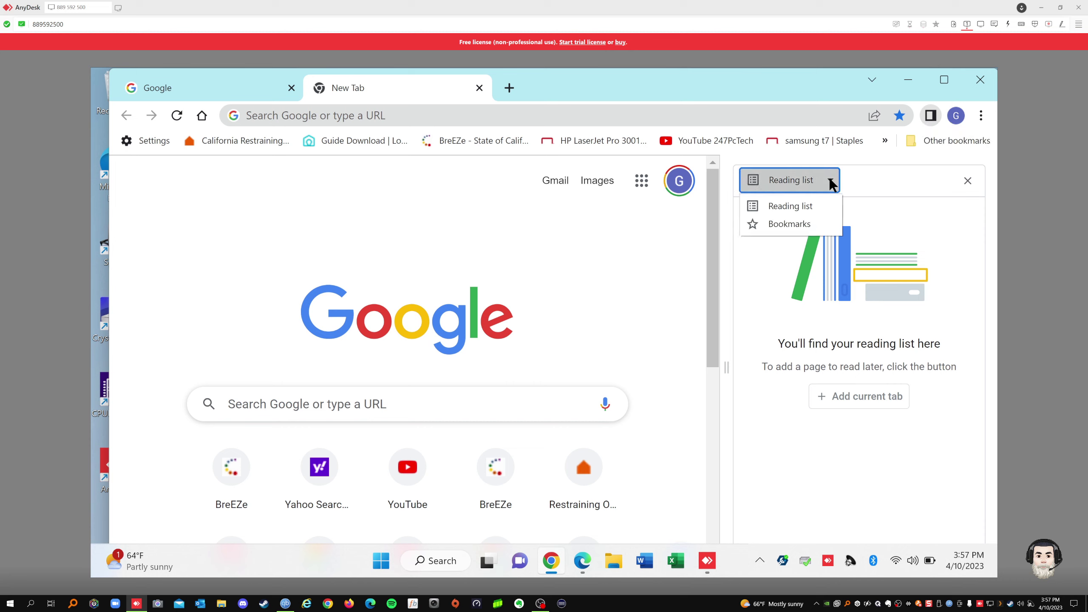
left_click(794, 225)
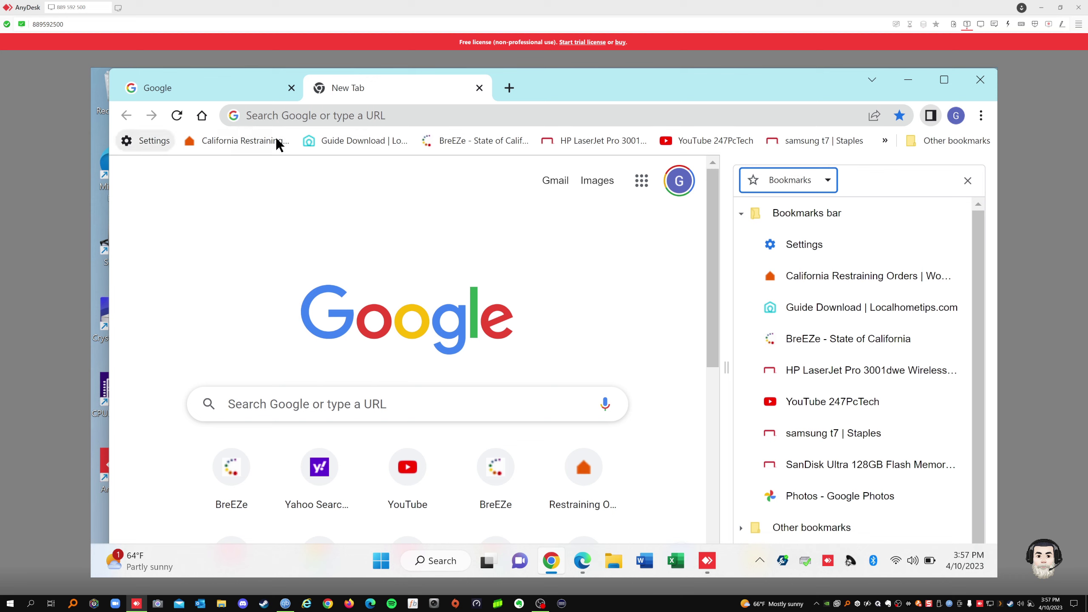
scroll(831, 401, "down", 1)
scroll(840, 416, "down", 1)
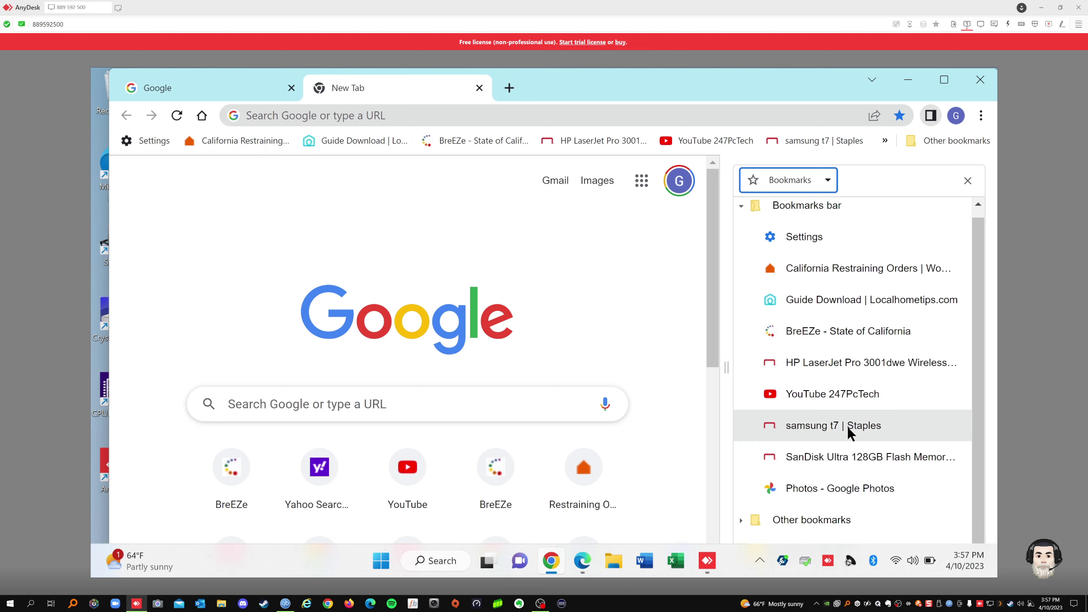
scroll(863, 480, "up", 1)
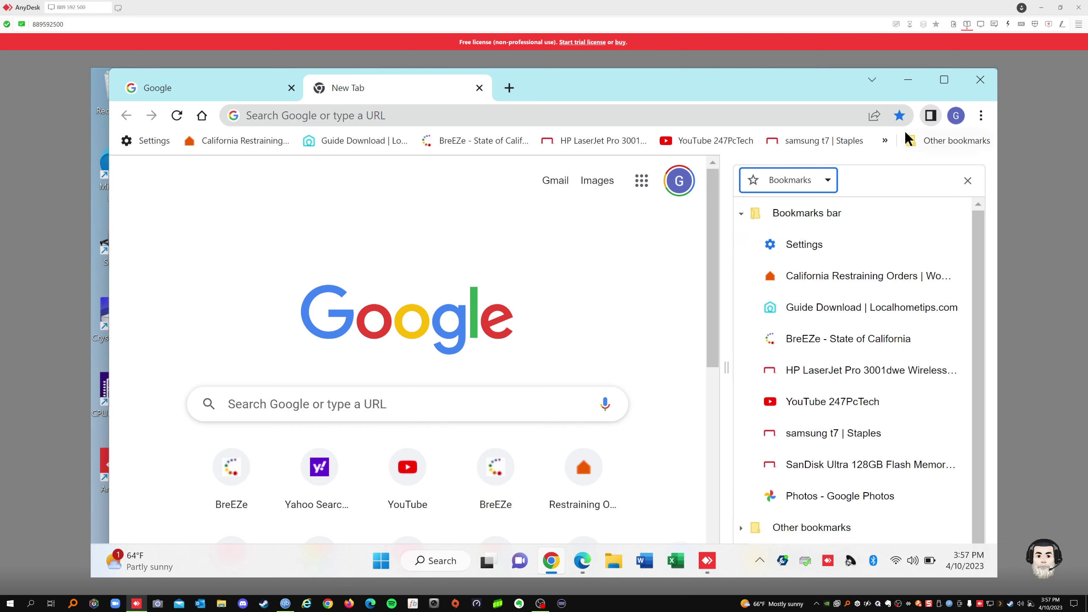
Hide the side panel, show it again, and leave it hidden.
left_click(931, 115)
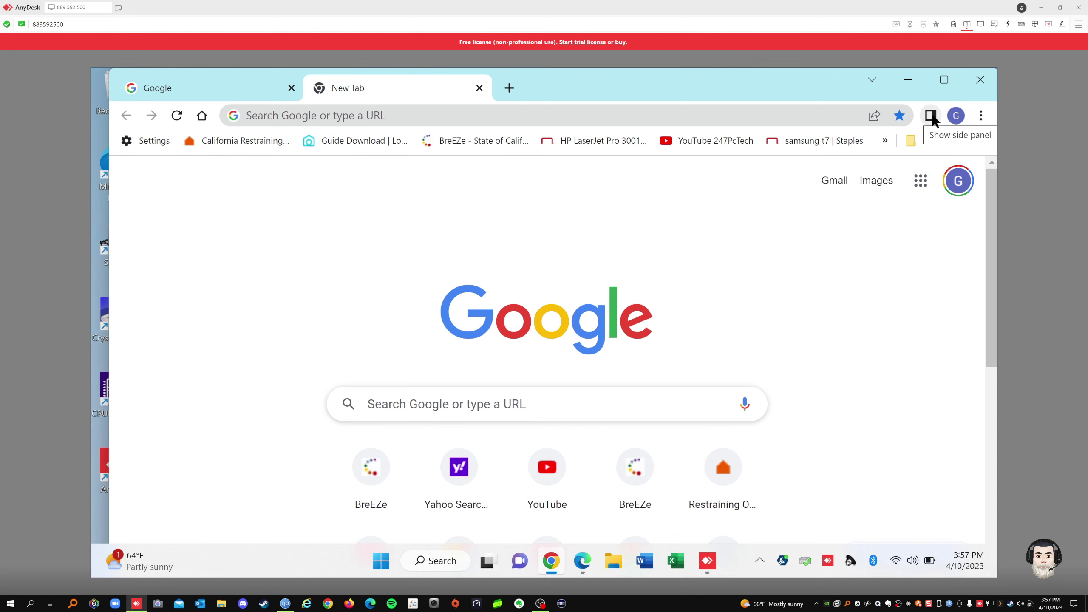
left_click(932, 115)
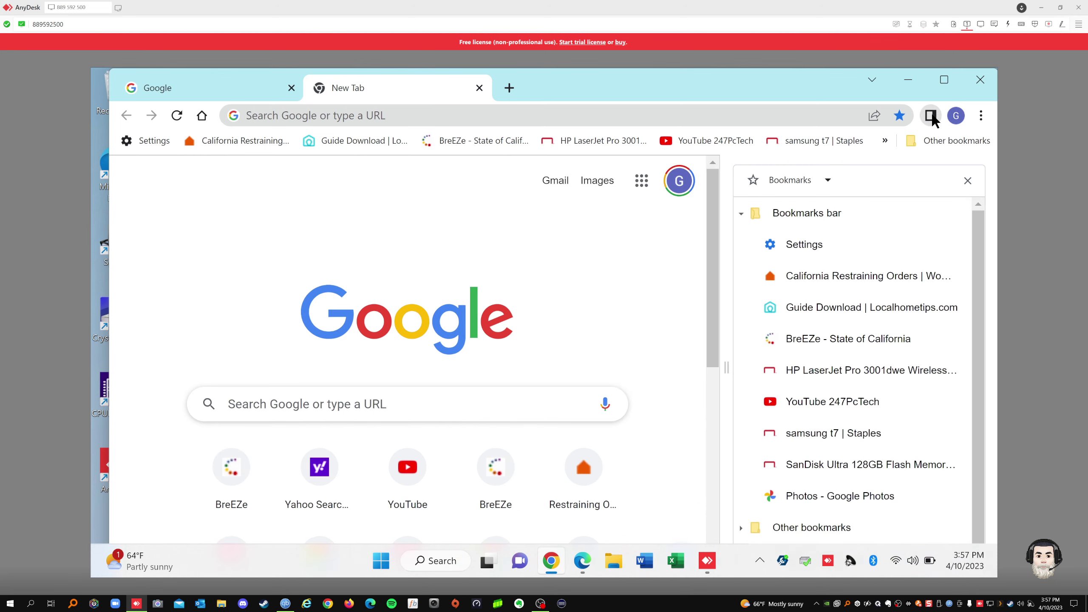
left_click(931, 116)
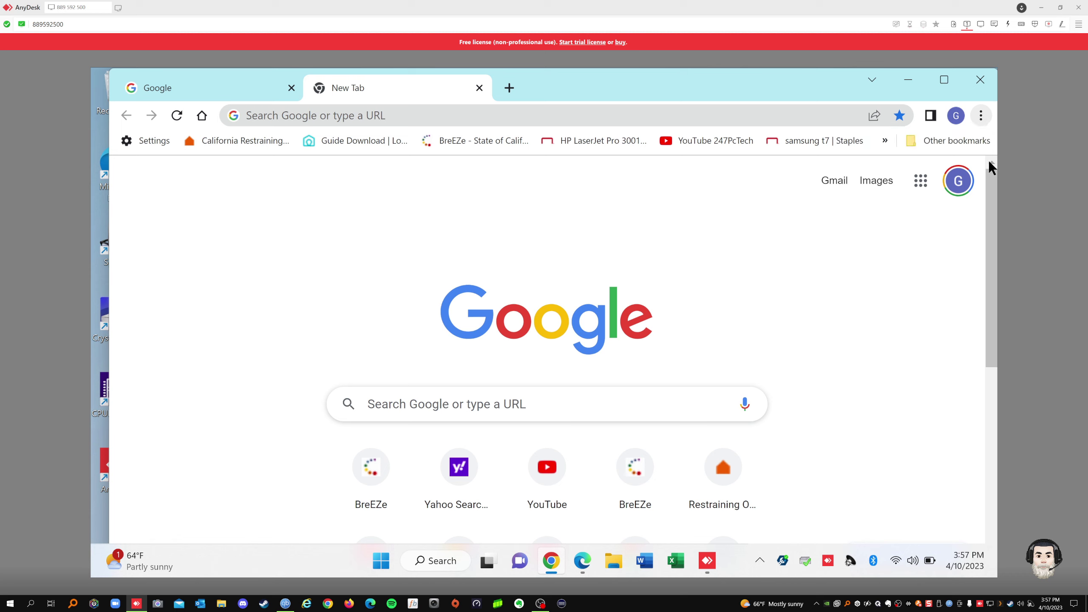
Open another new tab using Chrome's own list of browser commands.
left_click(982, 116)
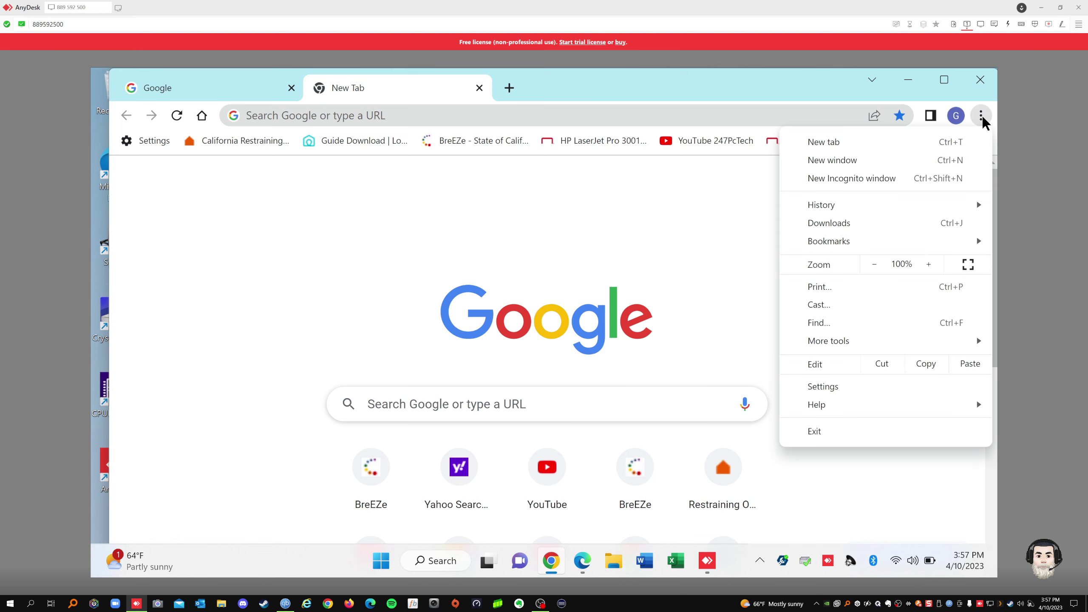
left_click(827, 144)
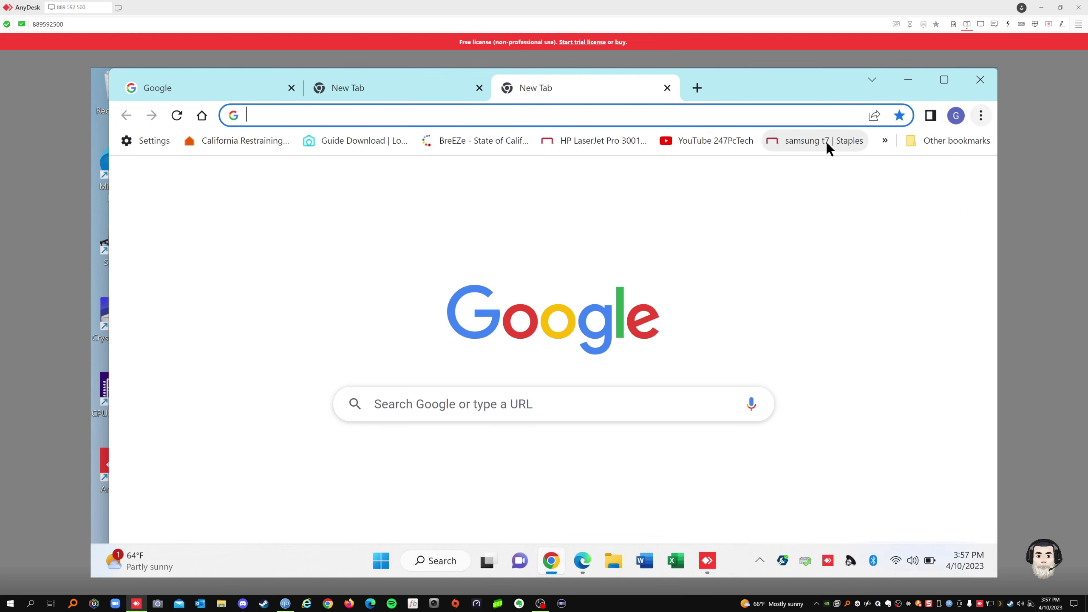
Open a second regular Chrome window and close it again.
left_click(982, 115)
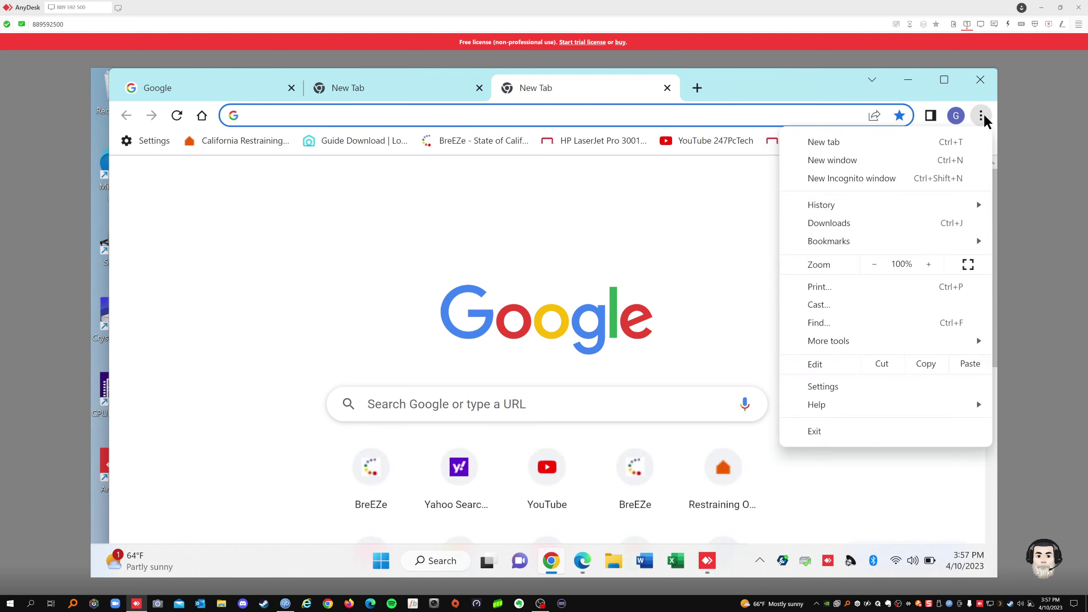
left_click(840, 158)
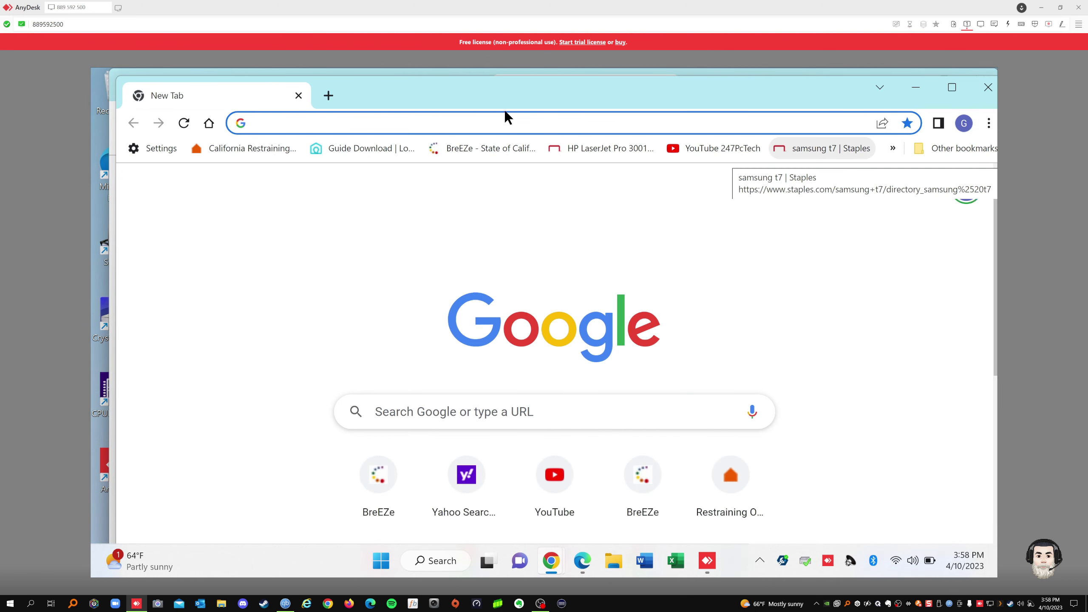
left_click(988, 87)
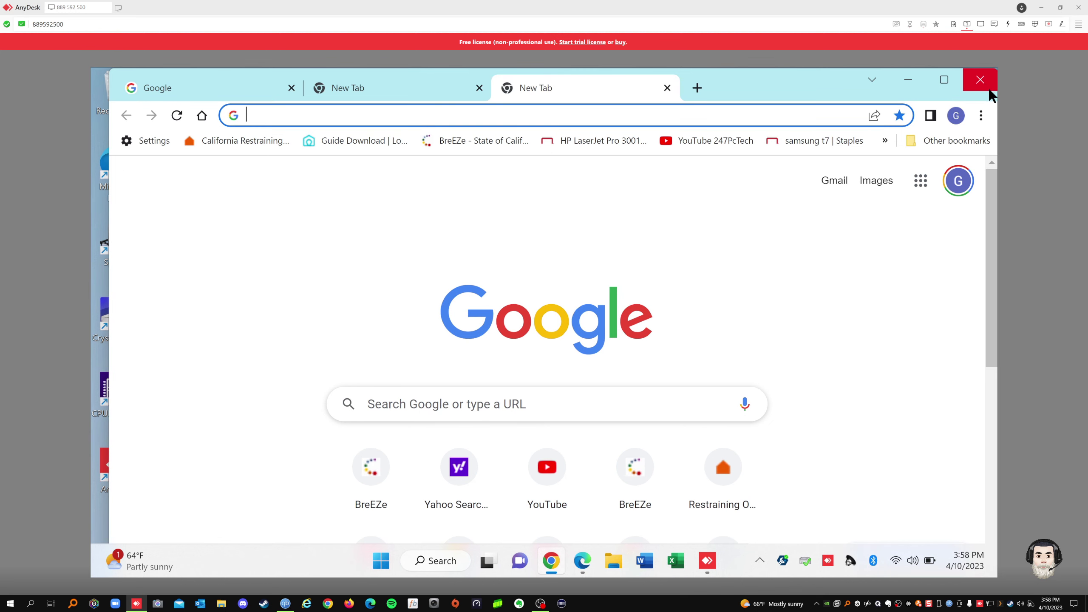
Look at the New Incognito window command among Chrome's commands, minimize the browser and bring it back.
left_click(981, 115)
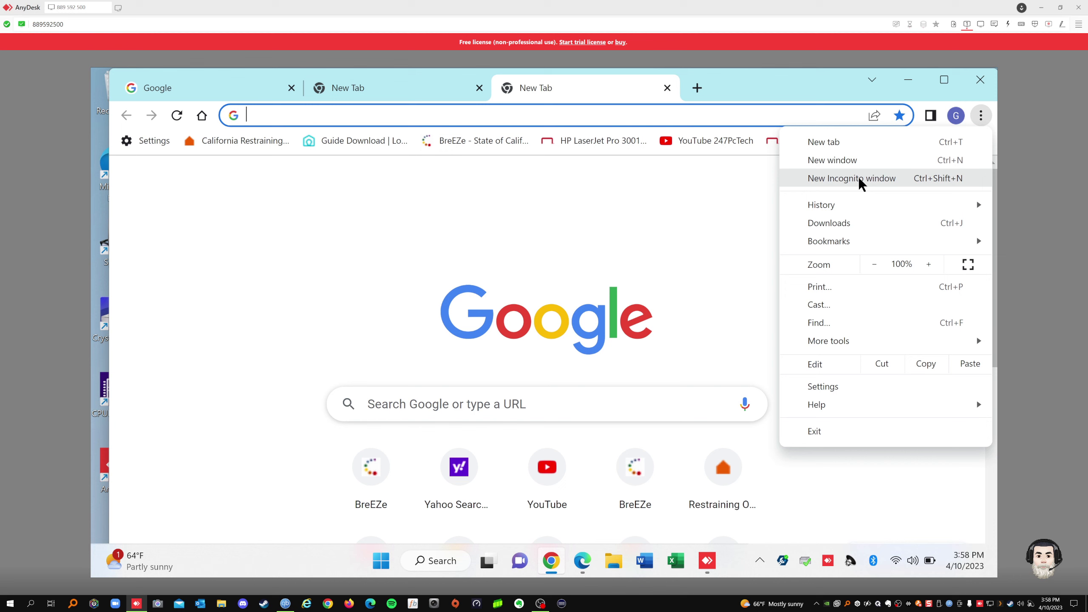
left_click(909, 79)
left_click(909, 80)
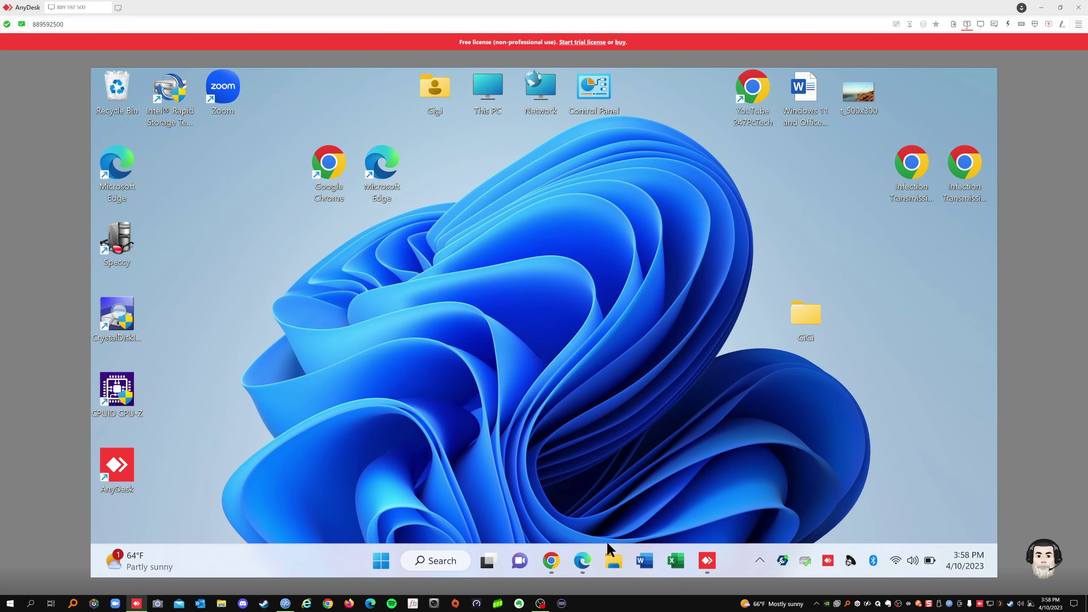
mouse_move(545, 559)
left_click(553, 562)
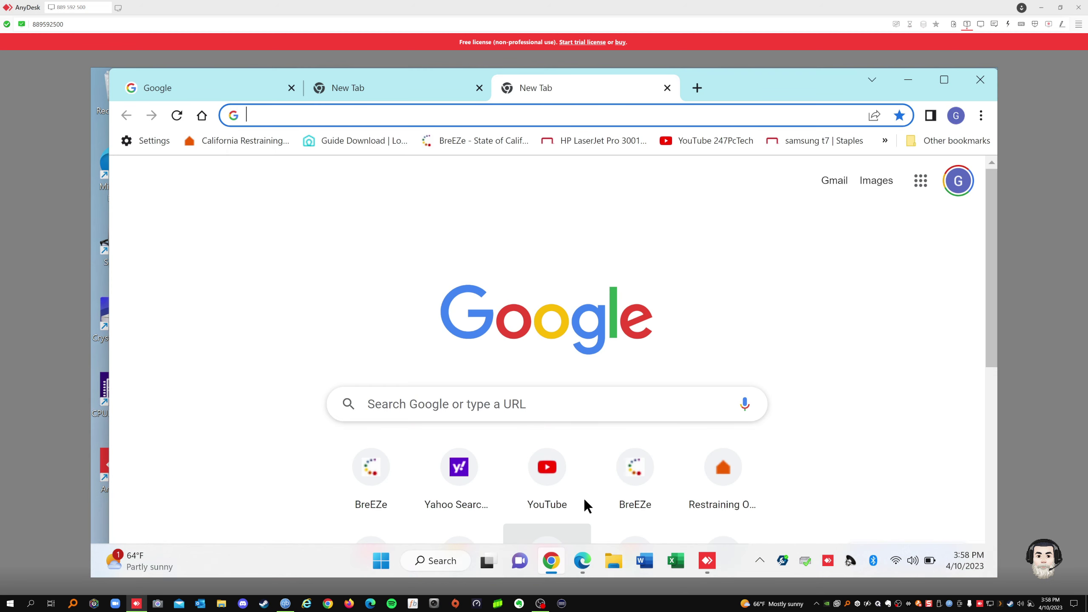
Minimize the Chrome window and open a new Incognito window directly from the desktop's Chrome shortcuts.
left_click(981, 115)
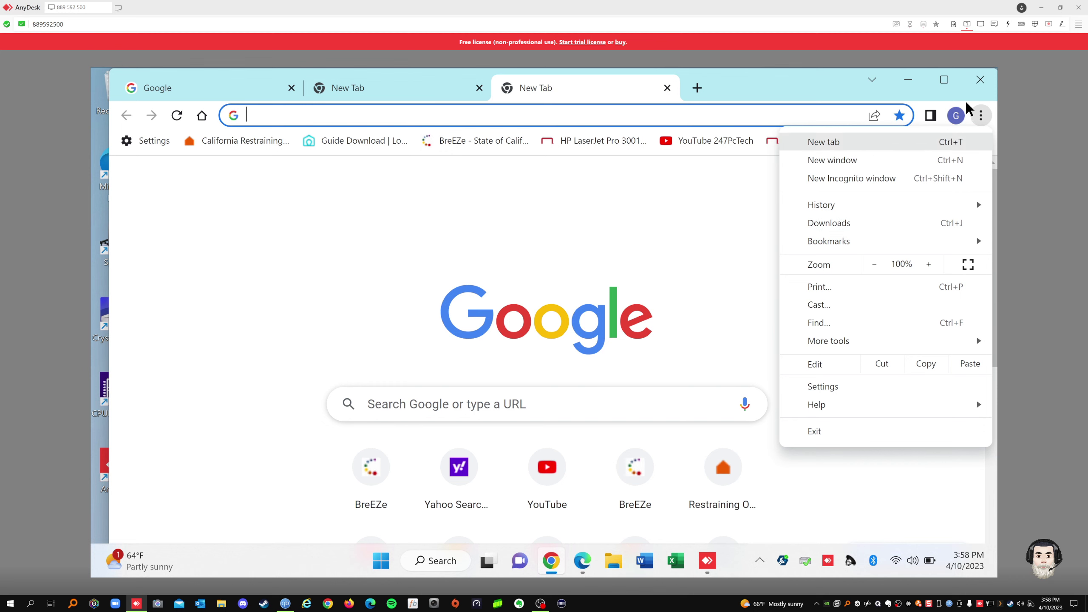
left_click(907, 80)
left_click(907, 80)
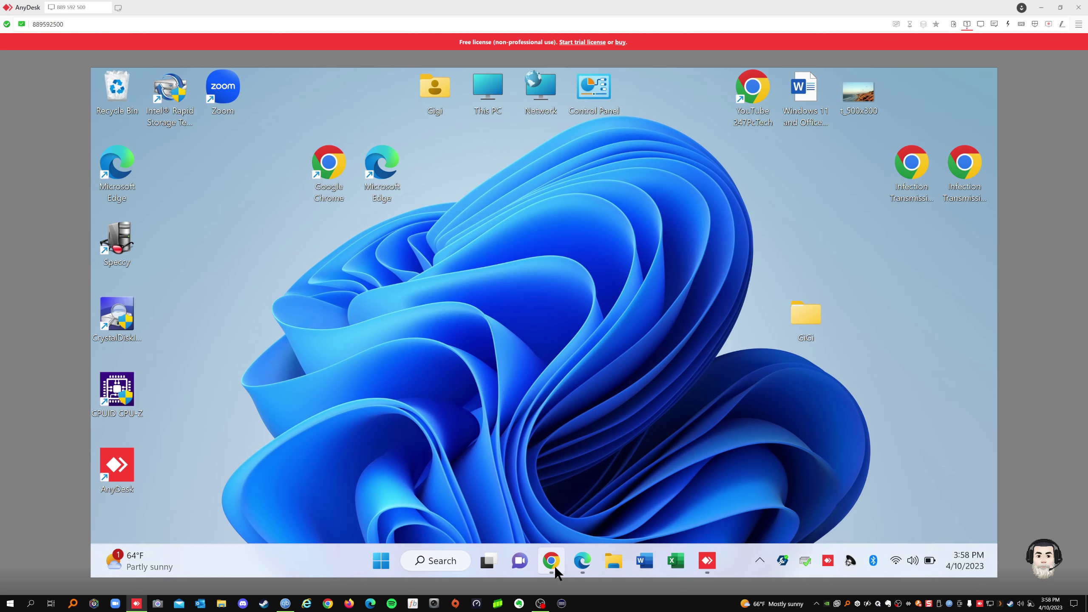
mouse_move(554, 563)
right_click(553, 557)
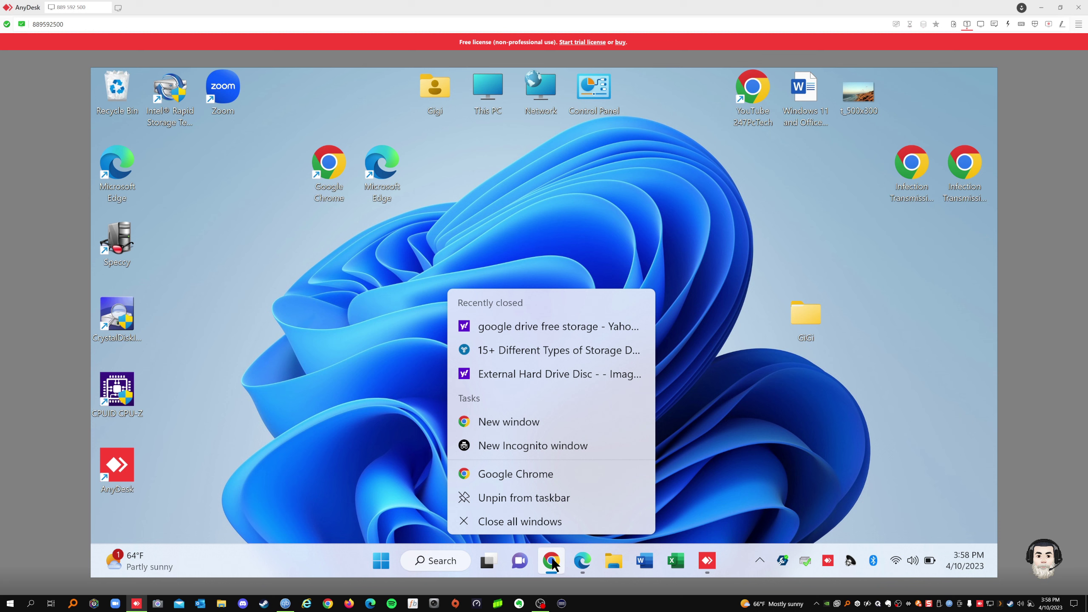
left_click(509, 443)
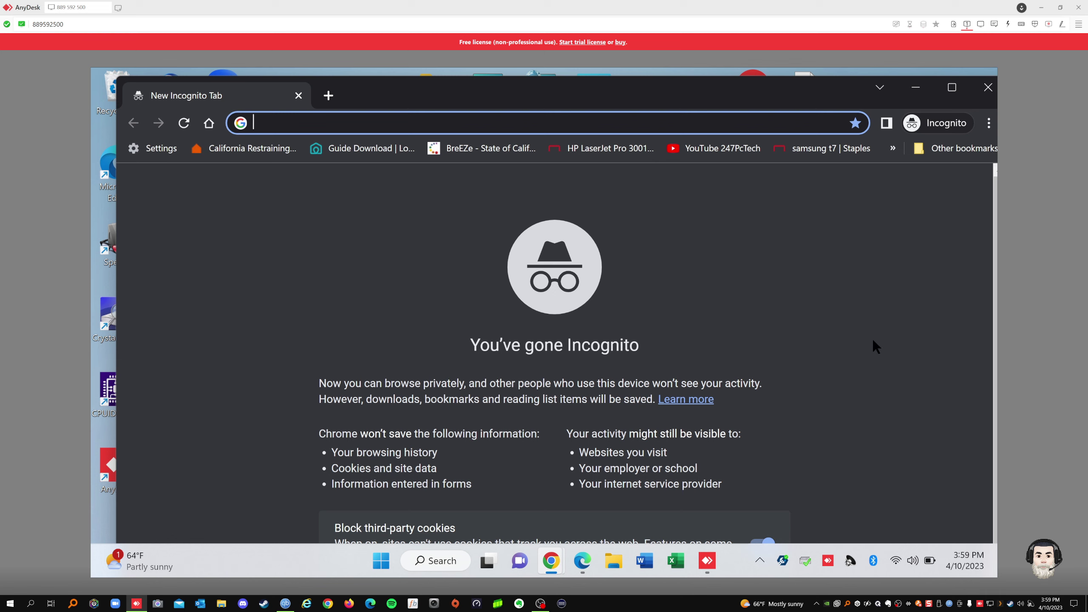
Examine what Incognito mode does not save and who may still see the activity, highlighting the listed items.
scroll(870, 339, "down", 1)
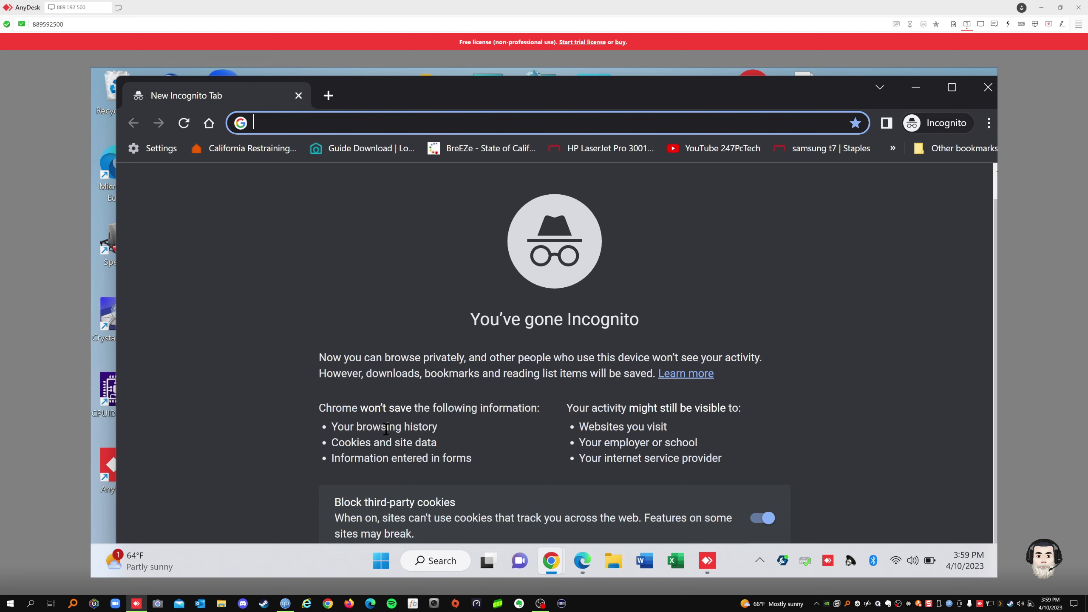
triple_click(437, 427)
triple_click(338, 442)
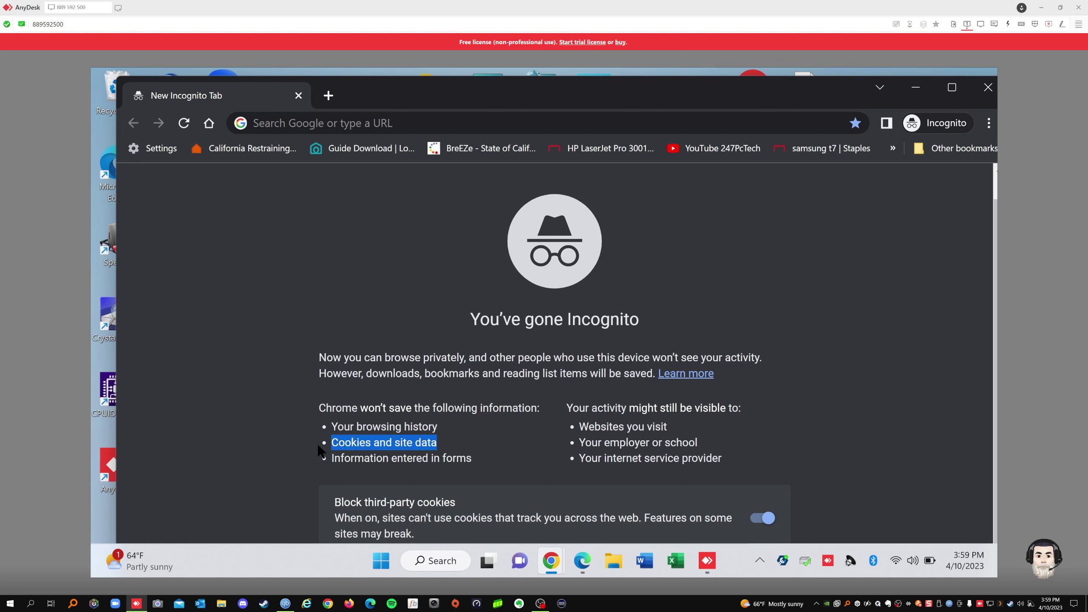
triple_click(318, 462)
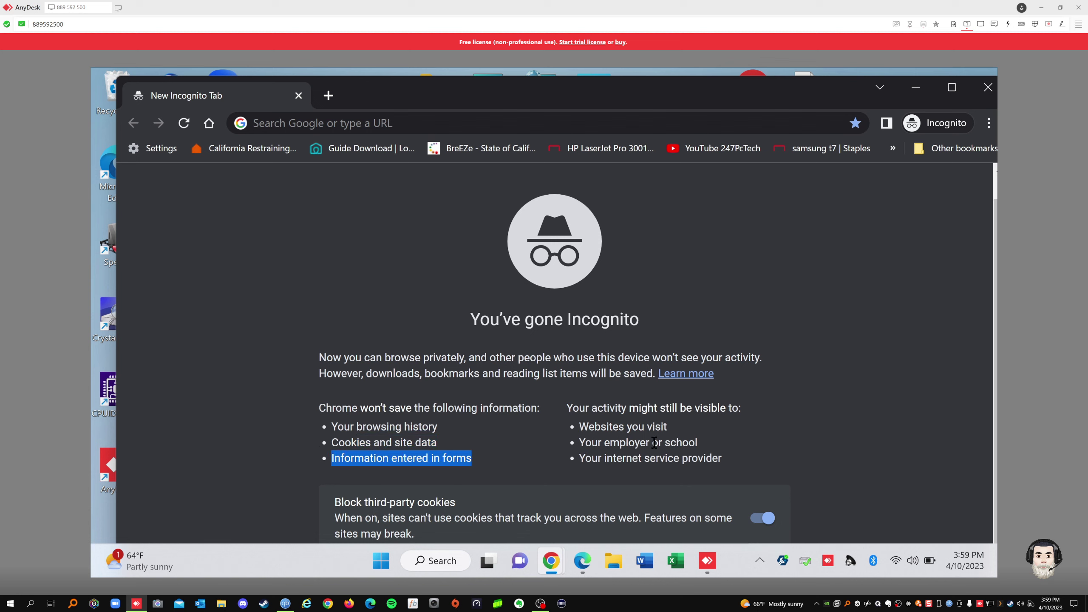
left_click(665, 427, "shift")
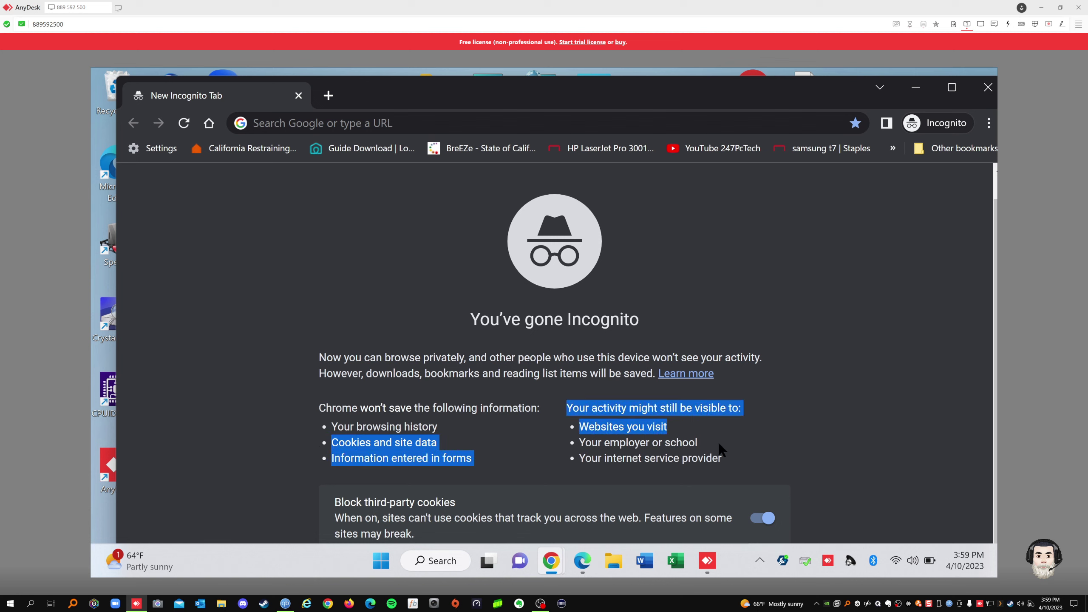
left_click_drag(721, 450, 592, 443)
left_click_drag(753, 465, 579, 459)
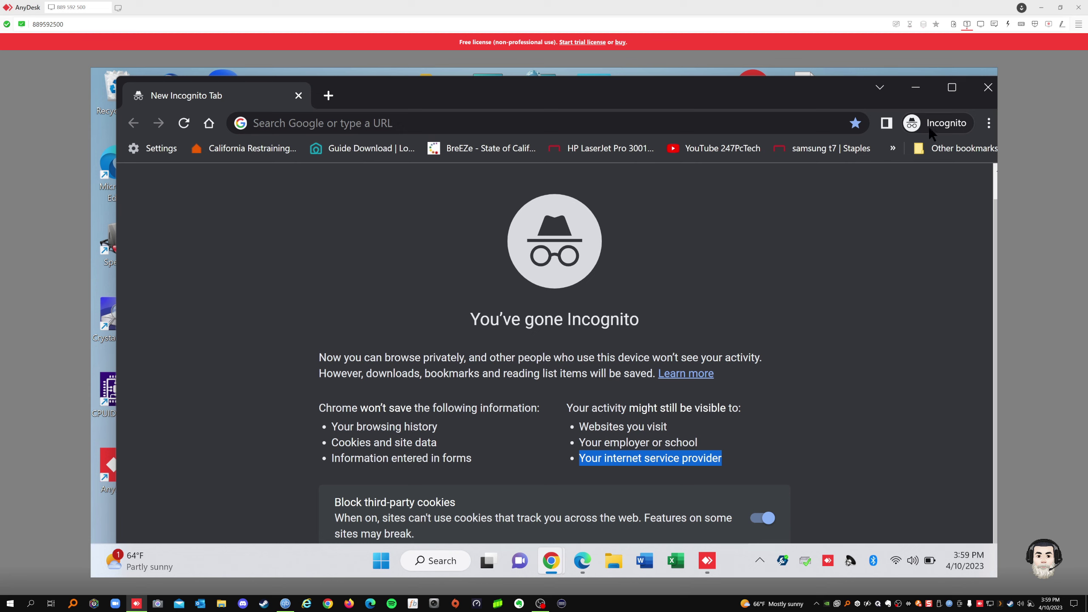
Close the Incognito window and bring the regular Chrome window back.
left_click(988, 87)
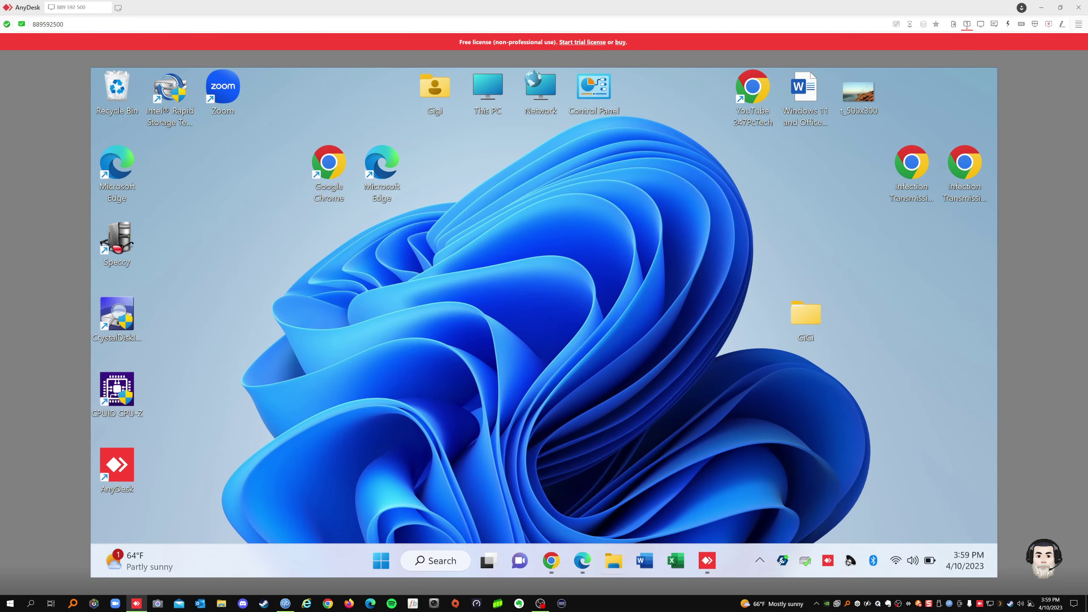
left_click(551, 560)
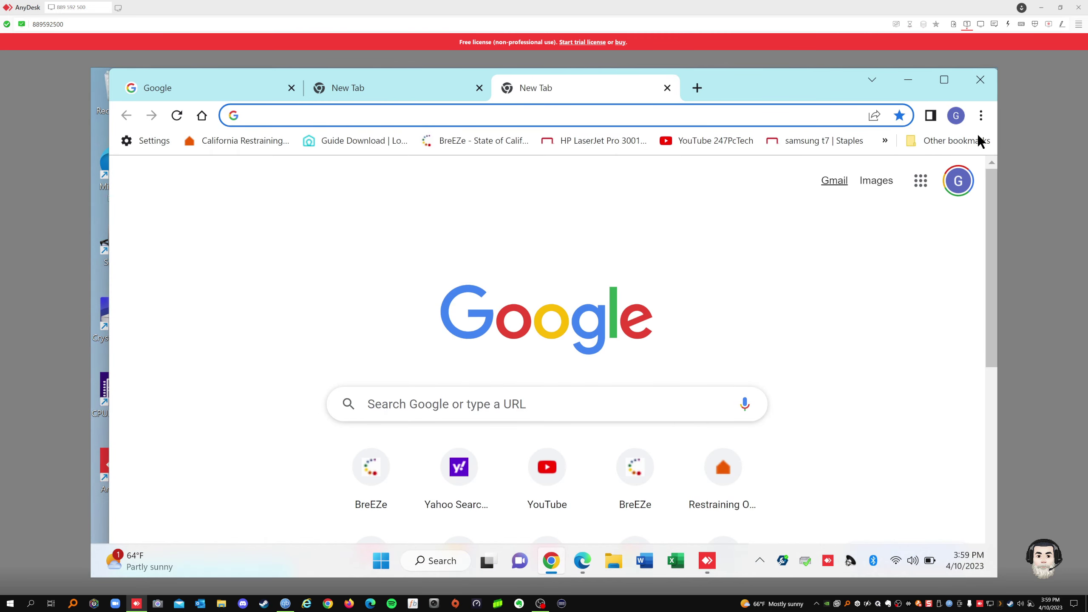
Open a new Incognito window and search for "mobile laptop repair chula vista" in it.
right_click(552, 560)
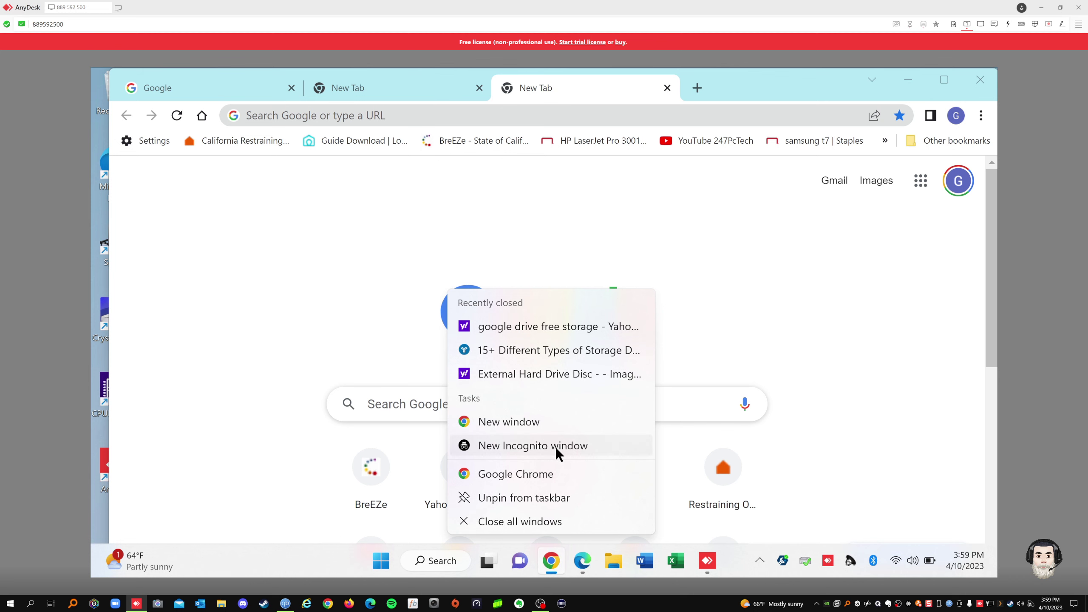
left_click(555, 447)
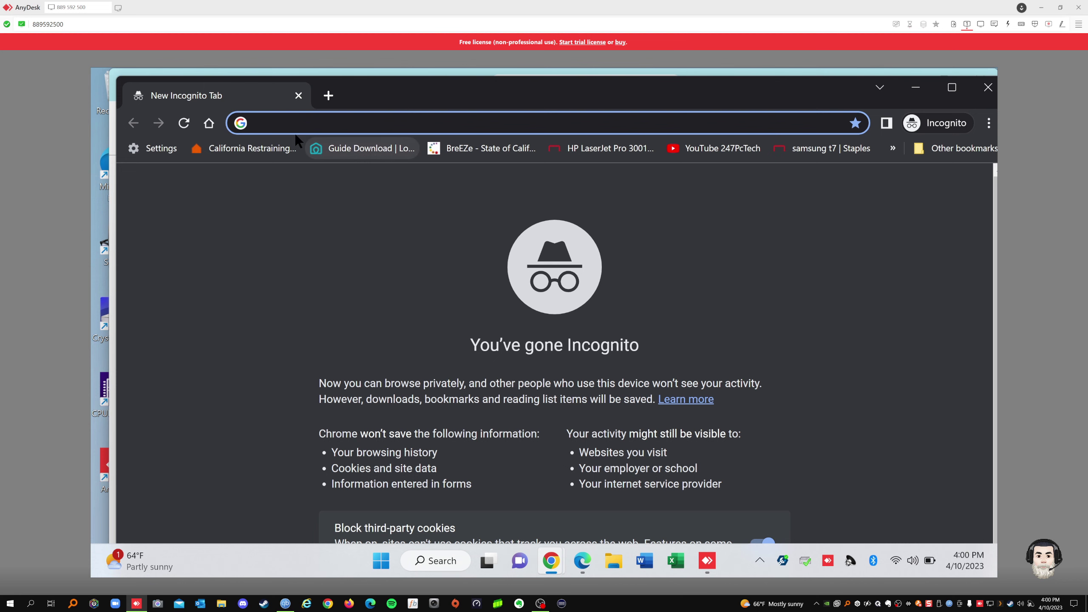
type("mo")
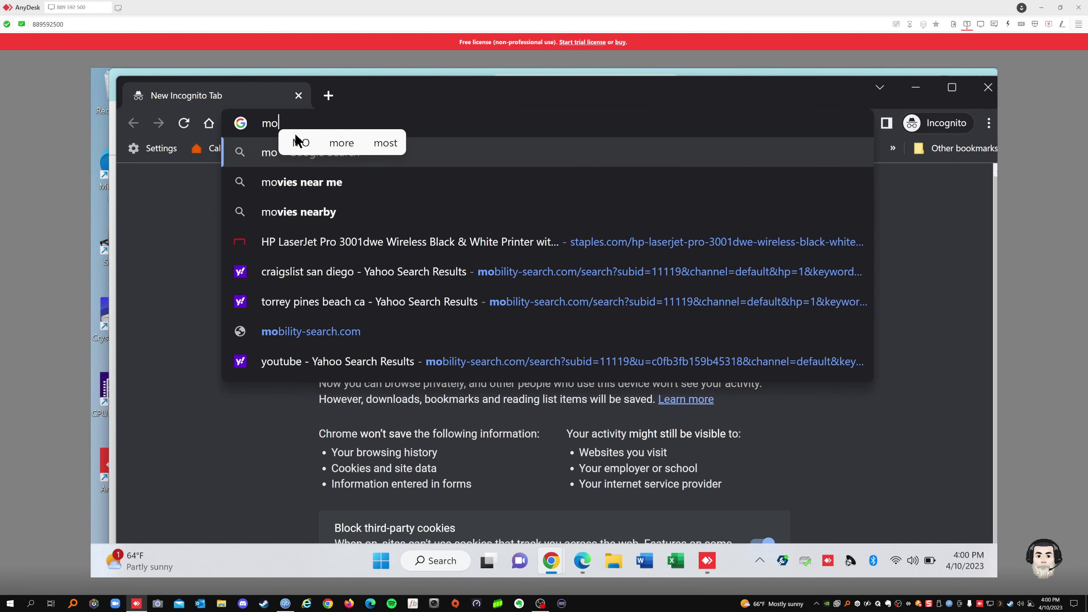
type("bile lapto")
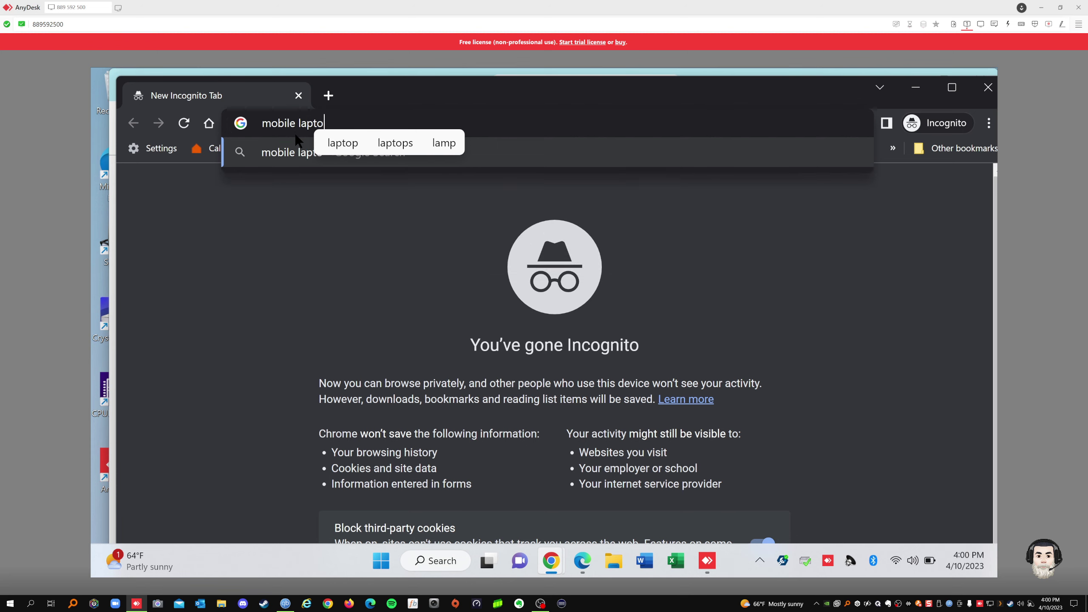
type("p repai")
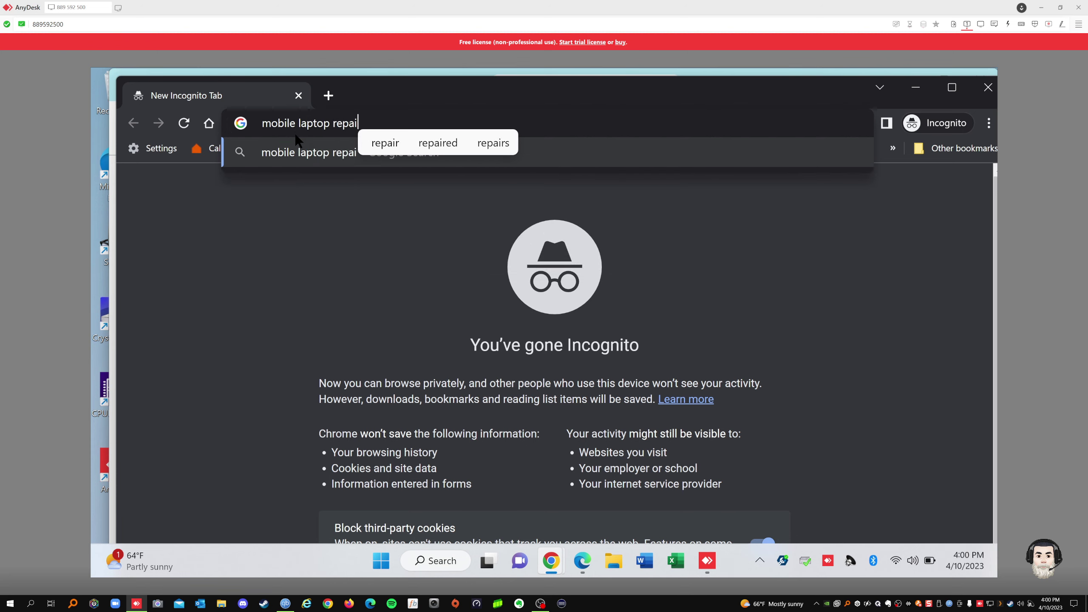
type("r ch")
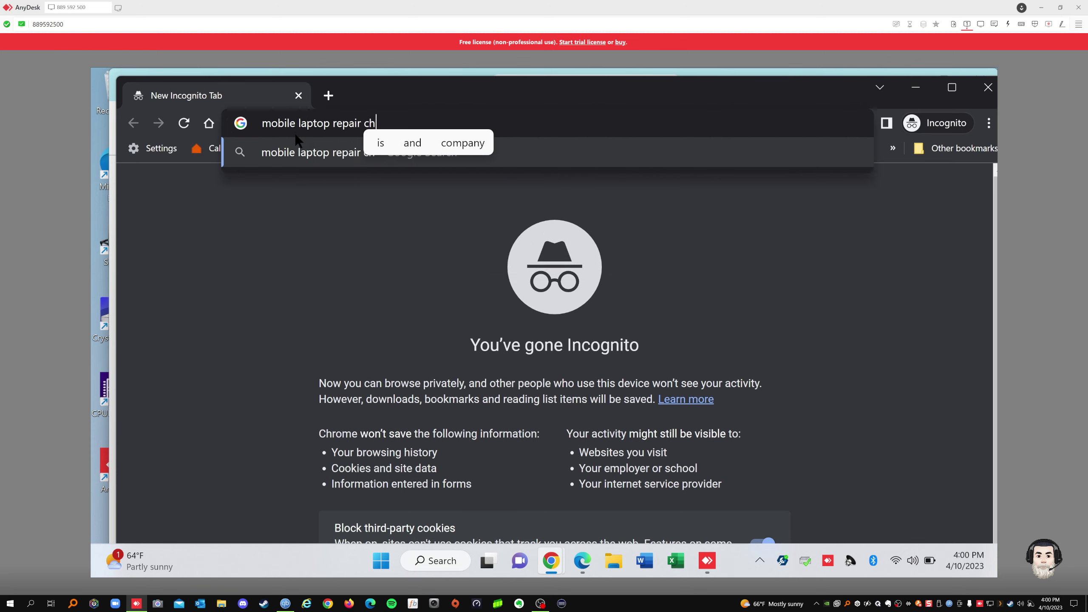
type("ula vista")
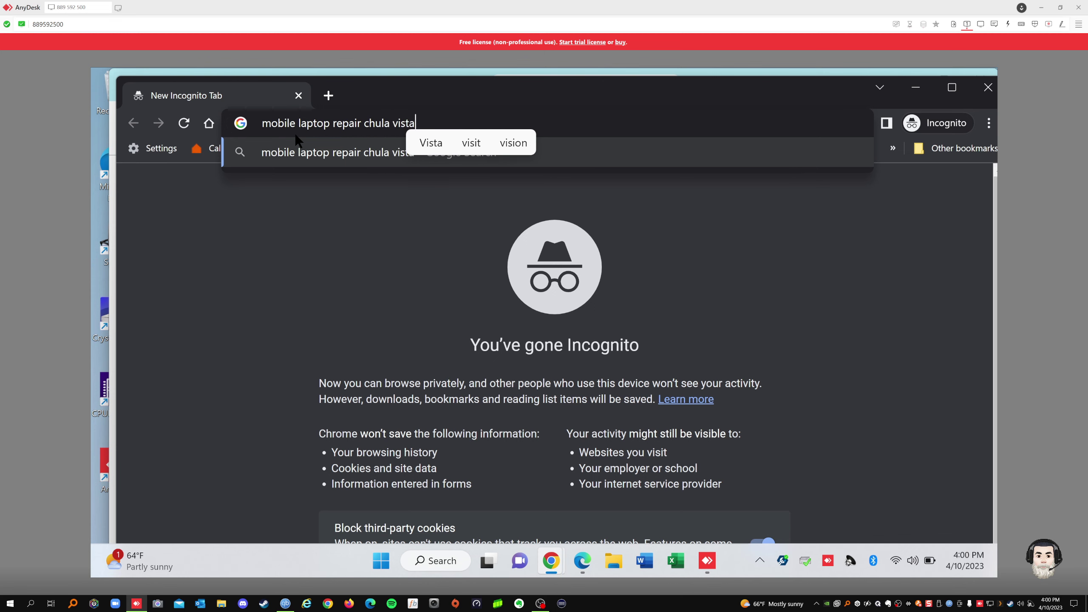
key("Return")
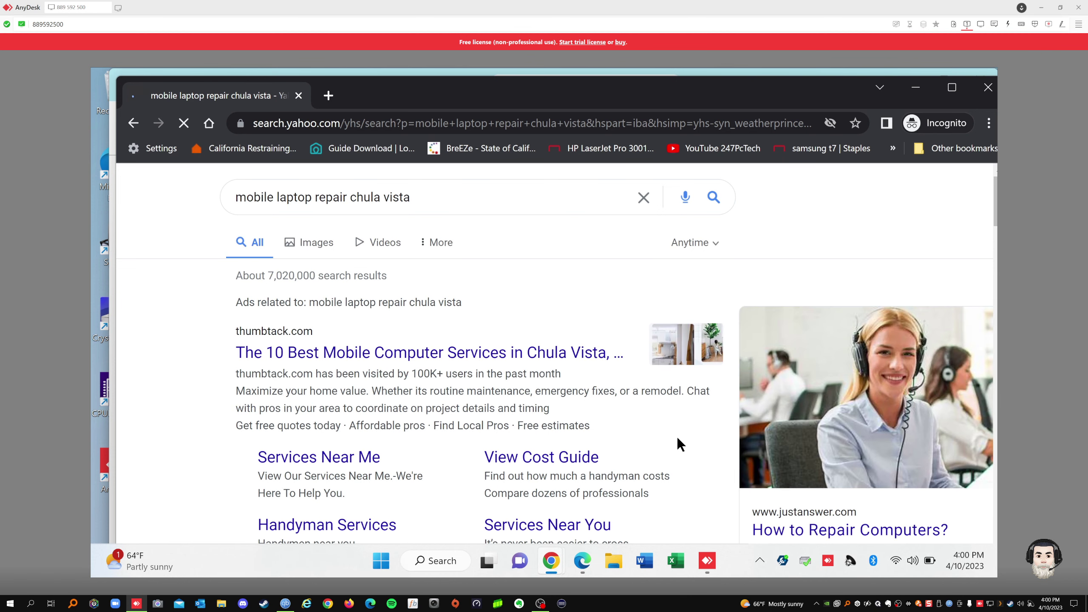
Look through the Incognito search results for ads, related searches and local computer repair businesses.
scroll(678, 439, "down", 1)
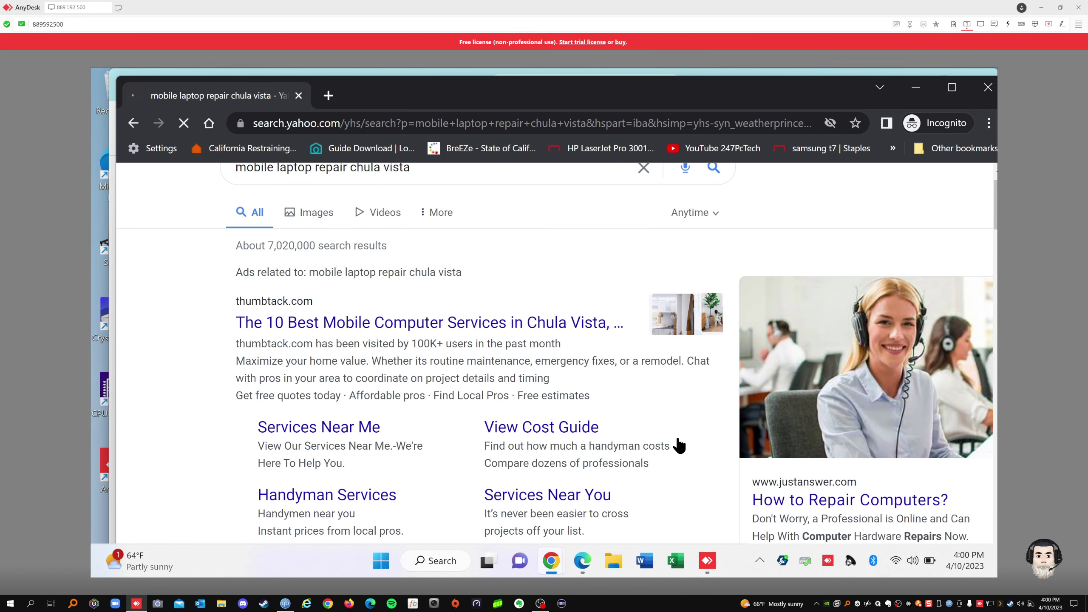
scroll(679, 445, "down", 10)
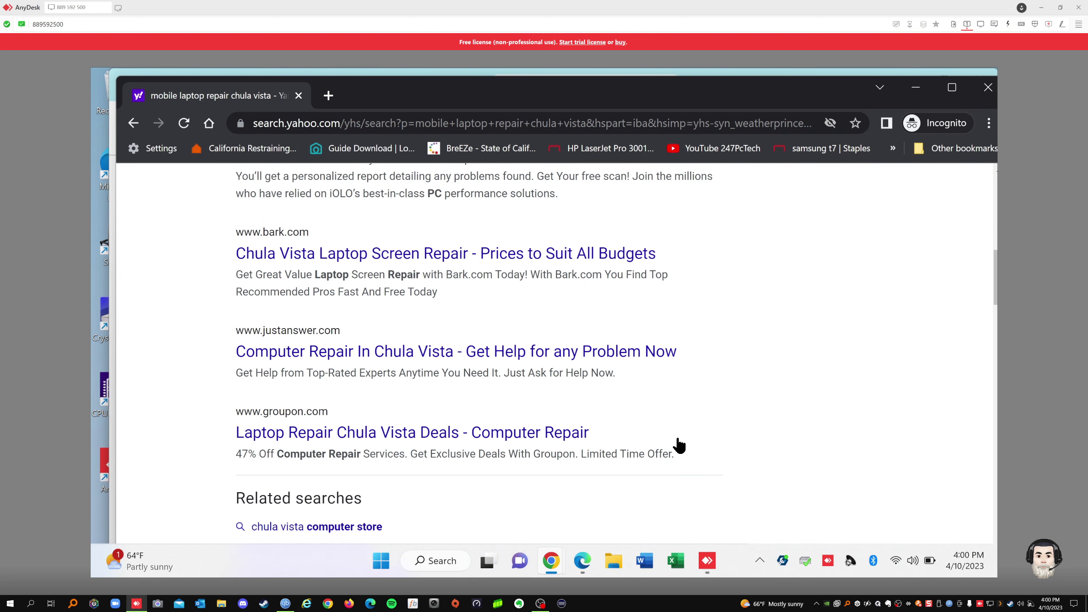
scroll(679, 446, "down", 1)
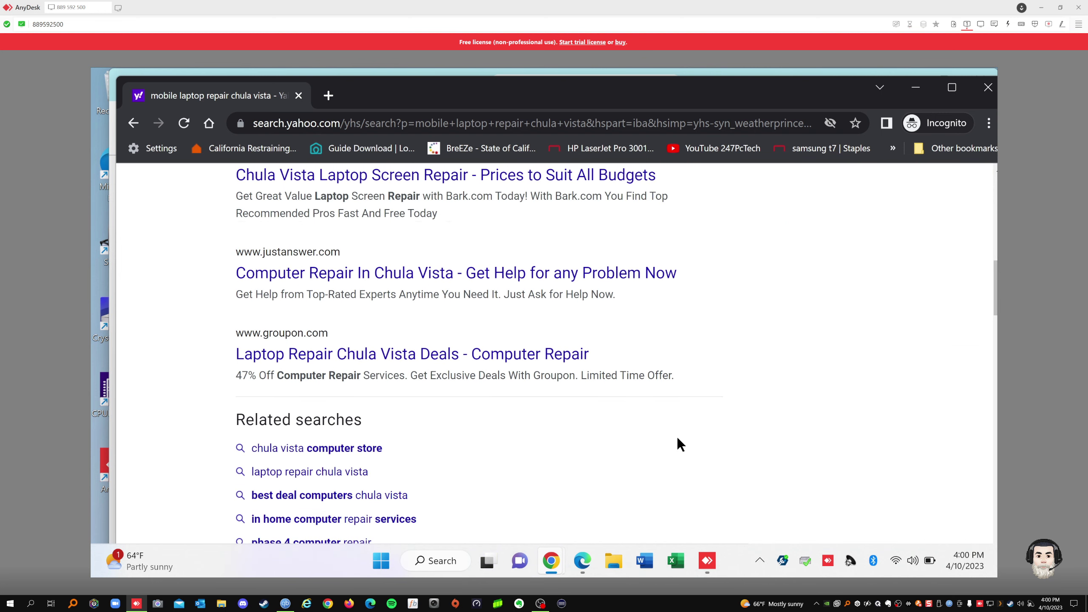
scroll(678, 438, "down", 8)
scroll(681, 446, "down", 9)
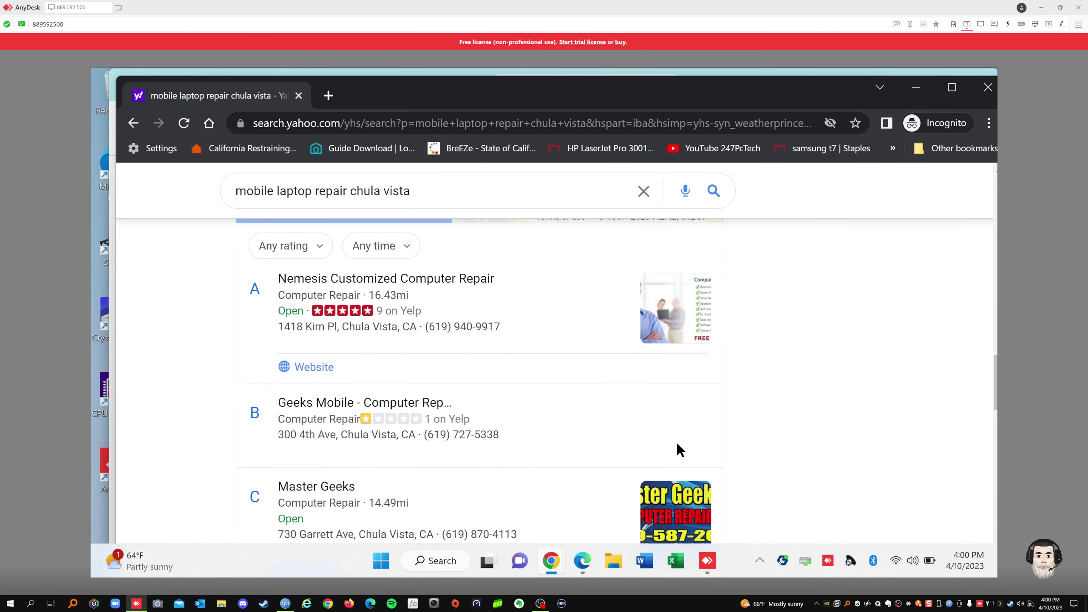
scroll(677, 446, "down", 6)
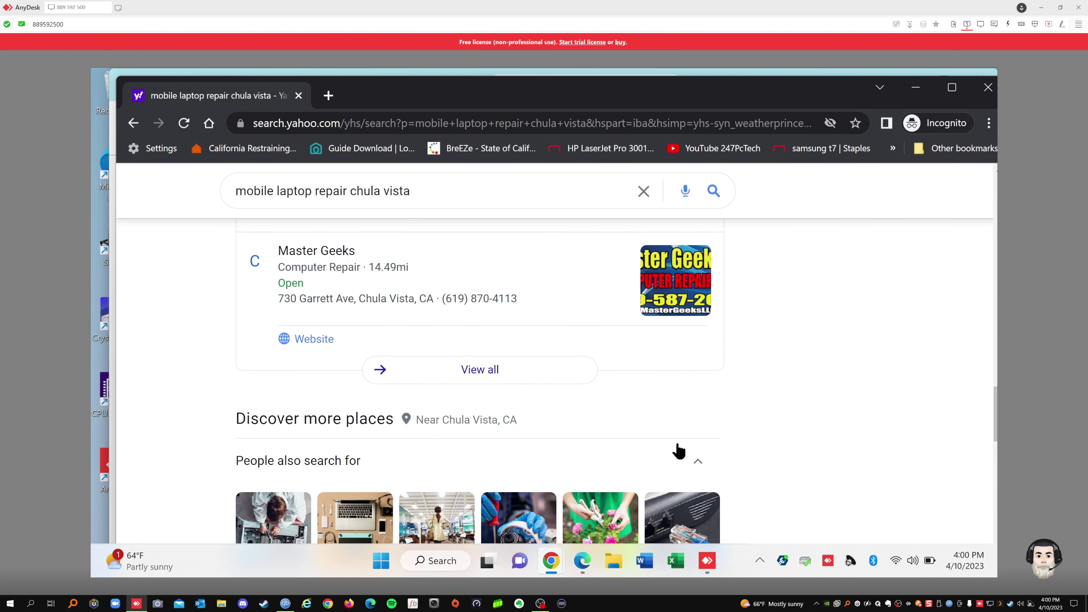
scroll(678, 450, "down", 1)
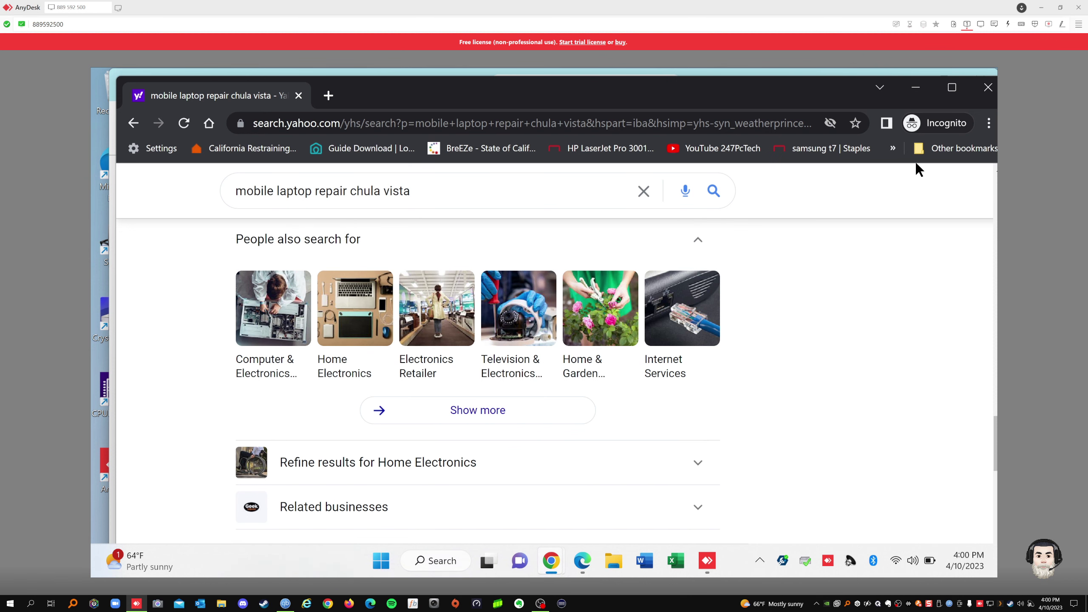
scroll(915, 167, "up", 6)
Minimize the Incognito window and search for "mobile laptop repair chula vista" in the regular Chrome window.
left_click(915, 89)
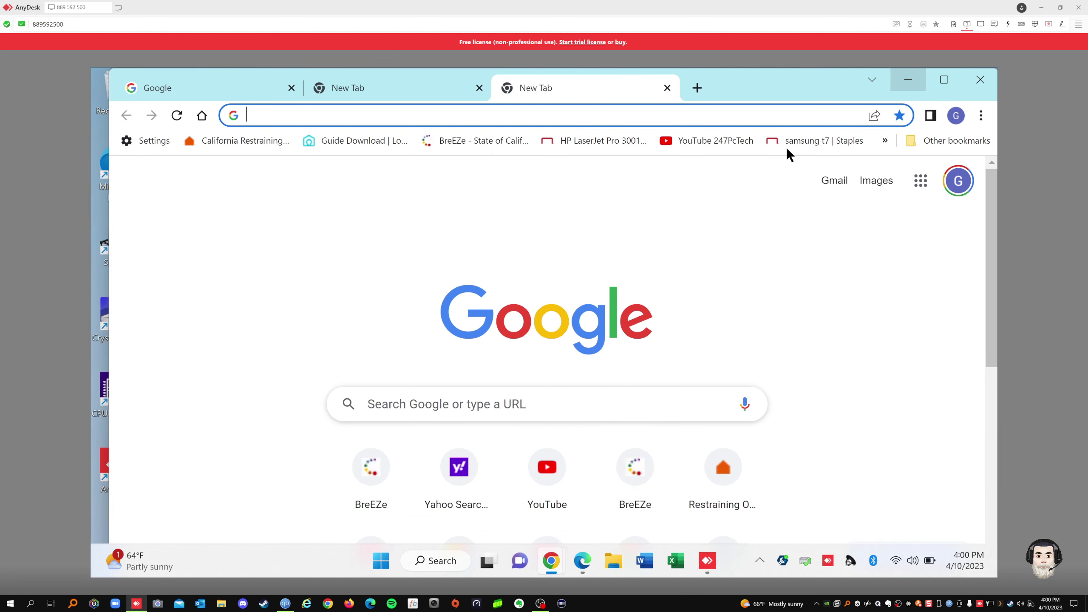
left_click(393, 395)
type("mobile ")
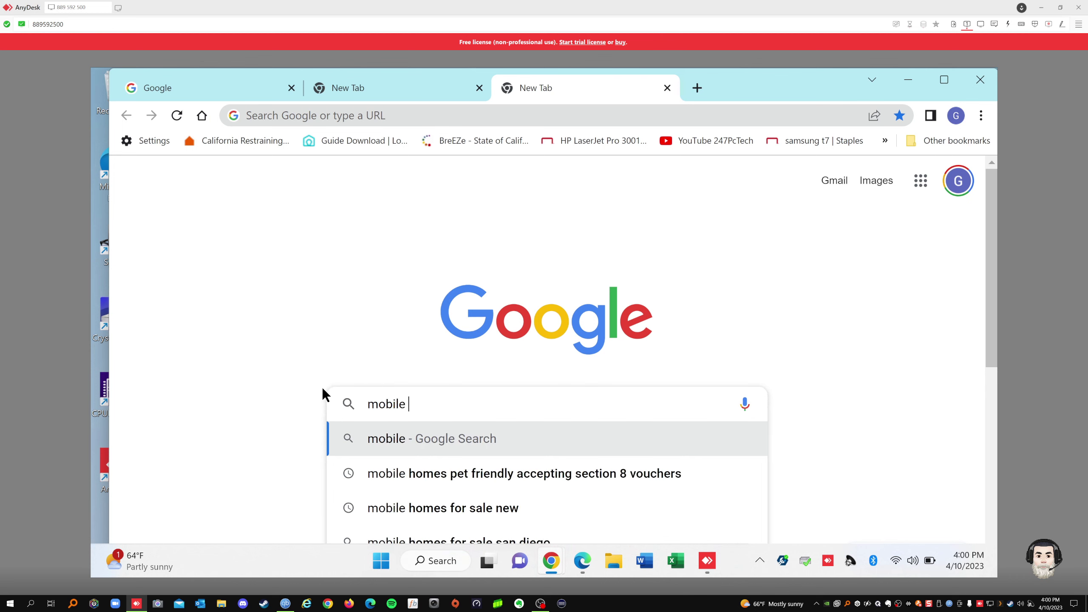
type("lapto")
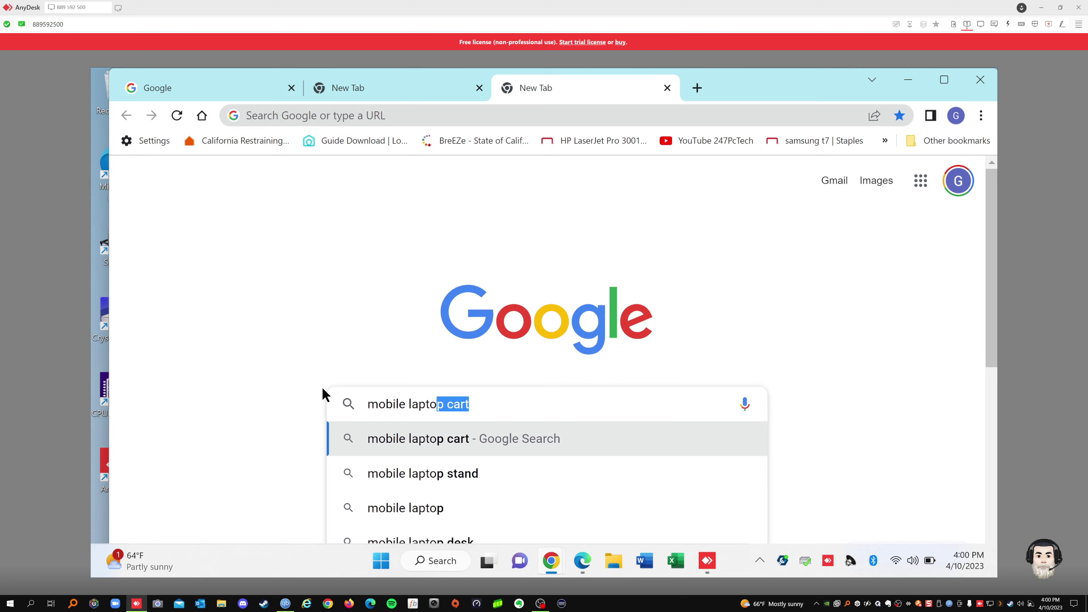
type("p repair c")
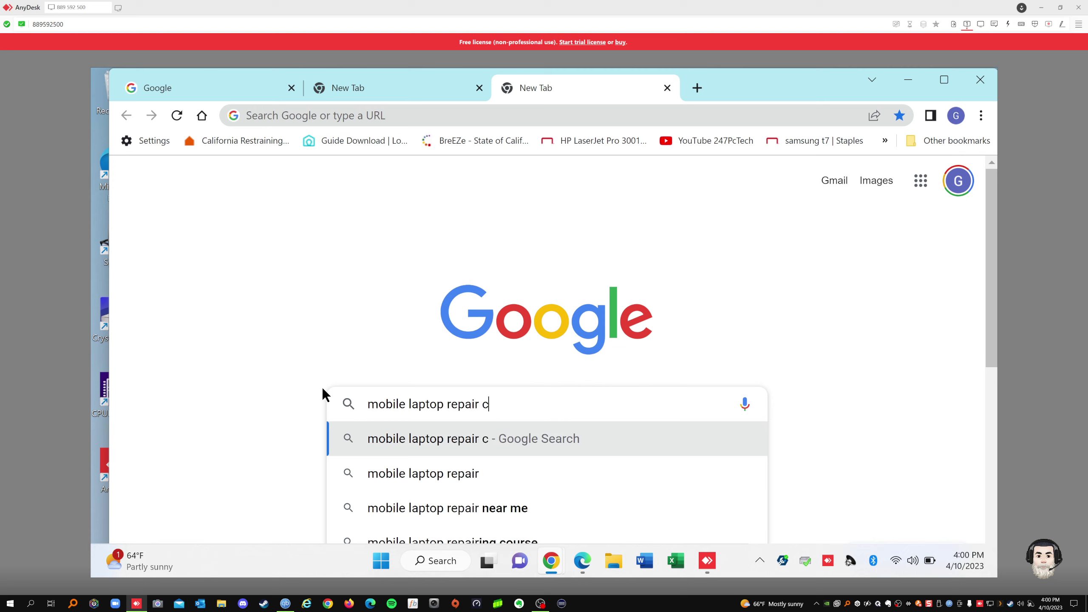
type("hula vista")
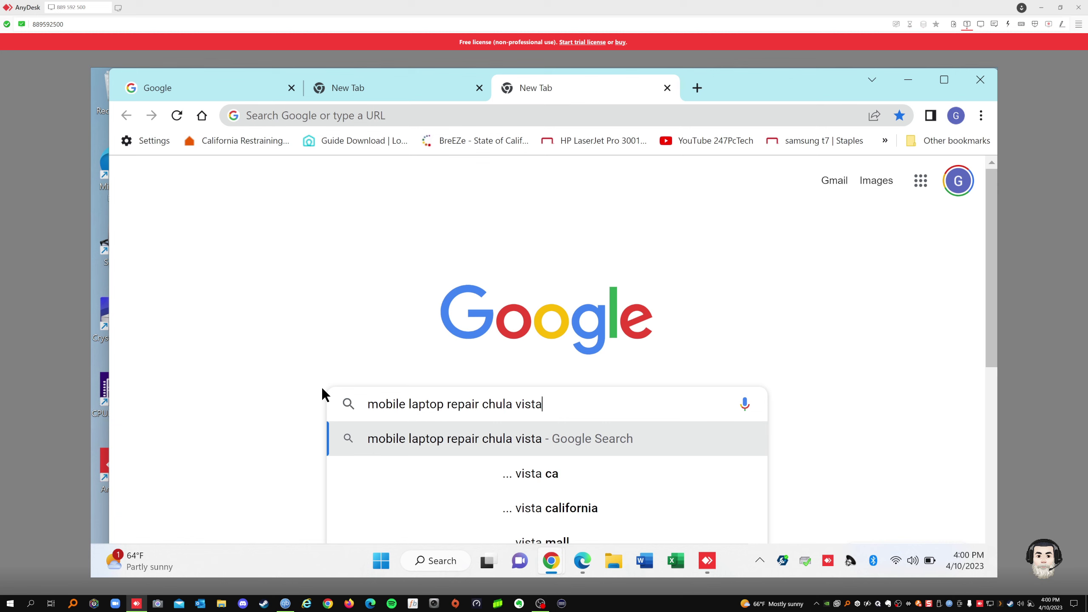
key("Return")
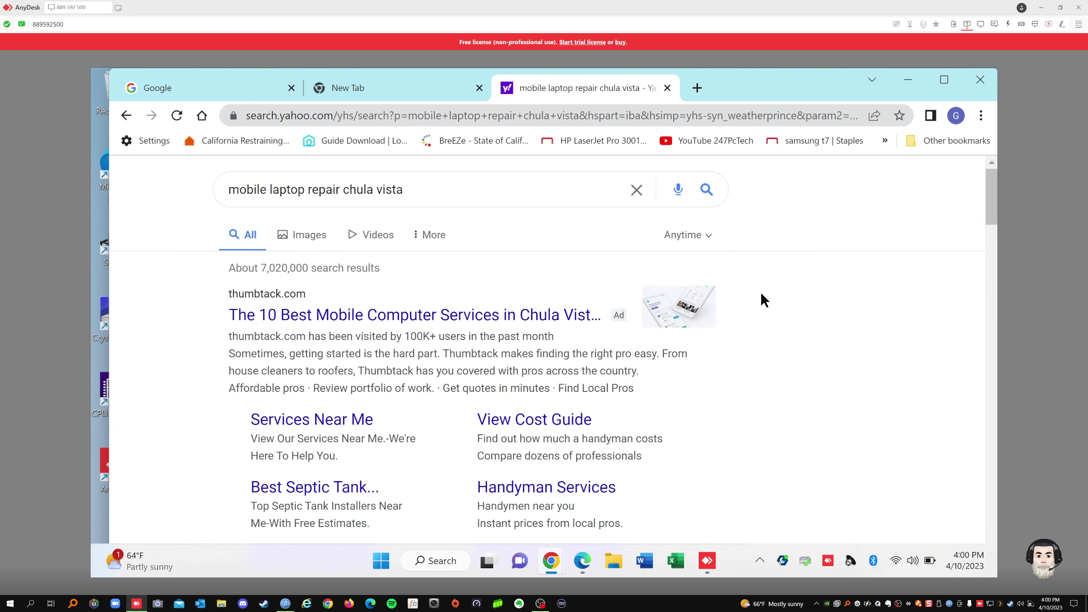
Look through the regular window's laptop repair results for ads, related searches, local businesses and website listings.
scroll(766, 373, "down", 1)
scroll(771, 372, "down", 6)
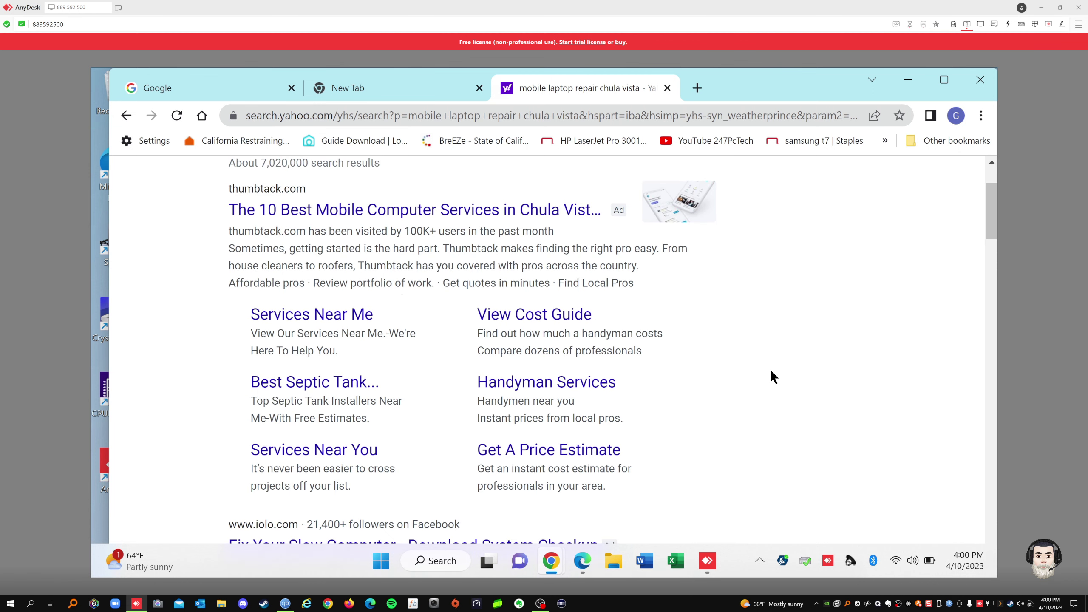
scroll(771, 370, "down", 4)
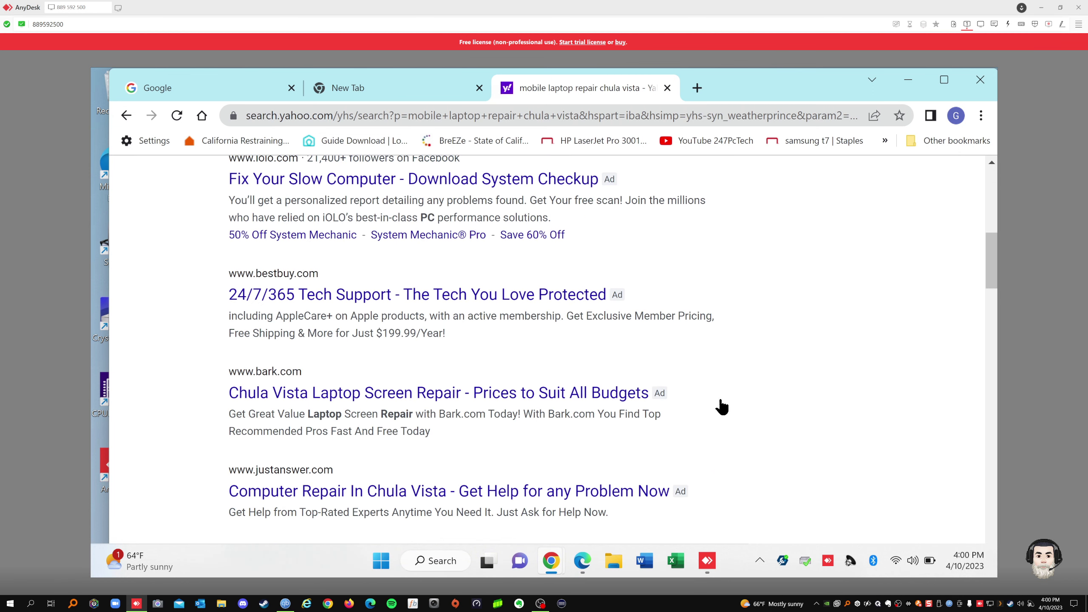
scroll(729, 395, "down", 8)
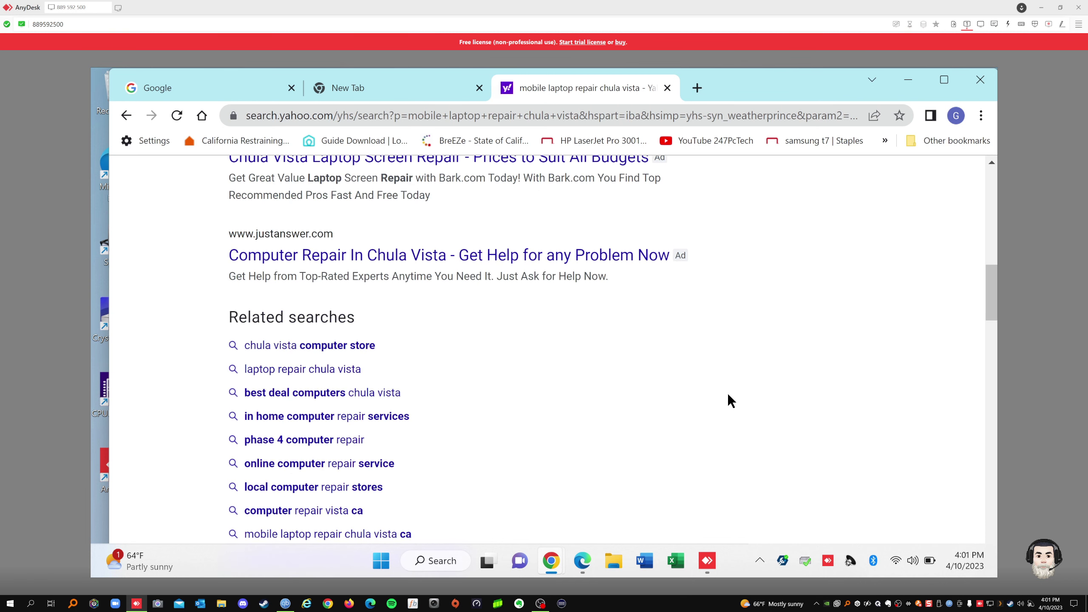
scroll(730, 393, "down", 8)
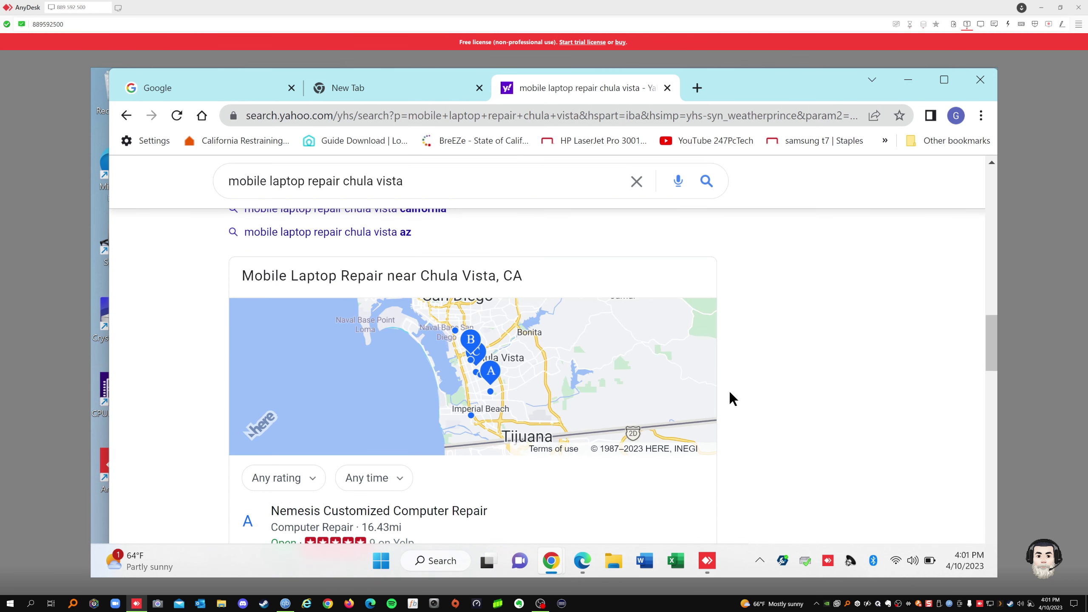
scroll(731, 394, "down", 8)
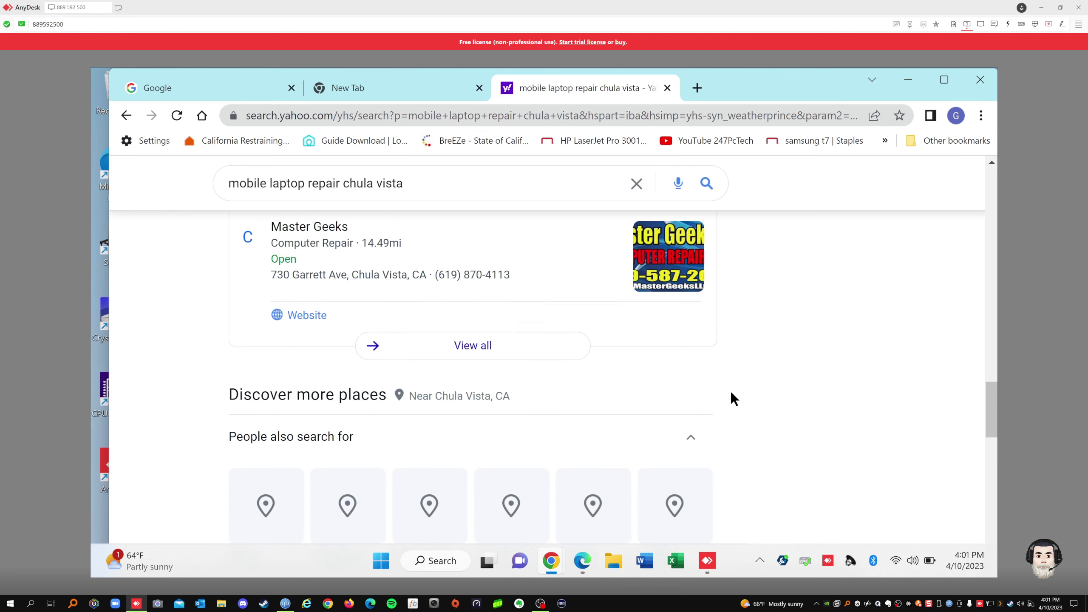
scroll(480, 346, "down", 5)
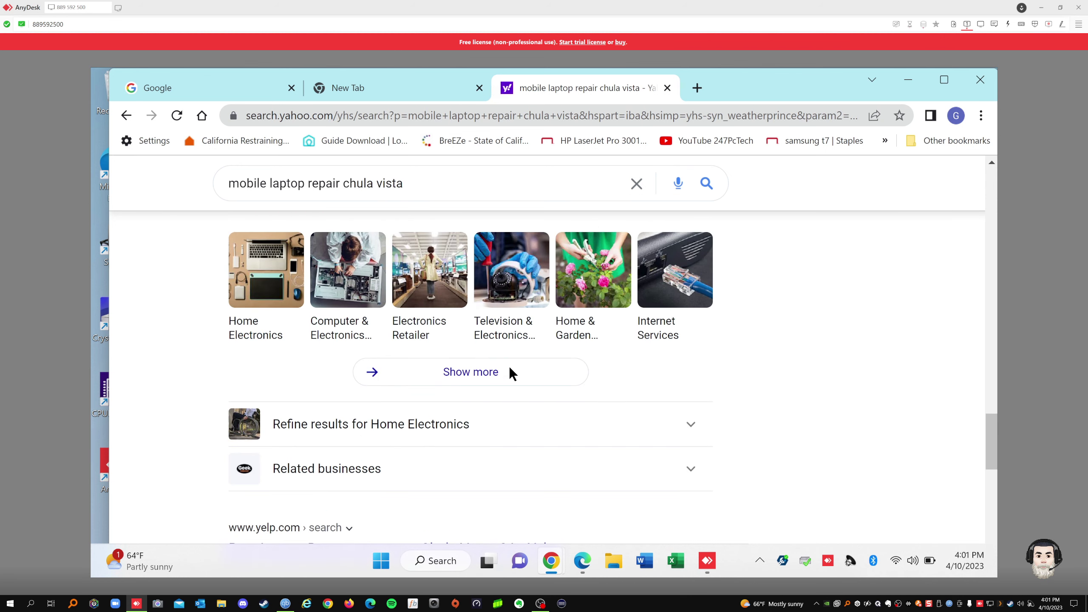
scroll(643, 379, "down", 7)
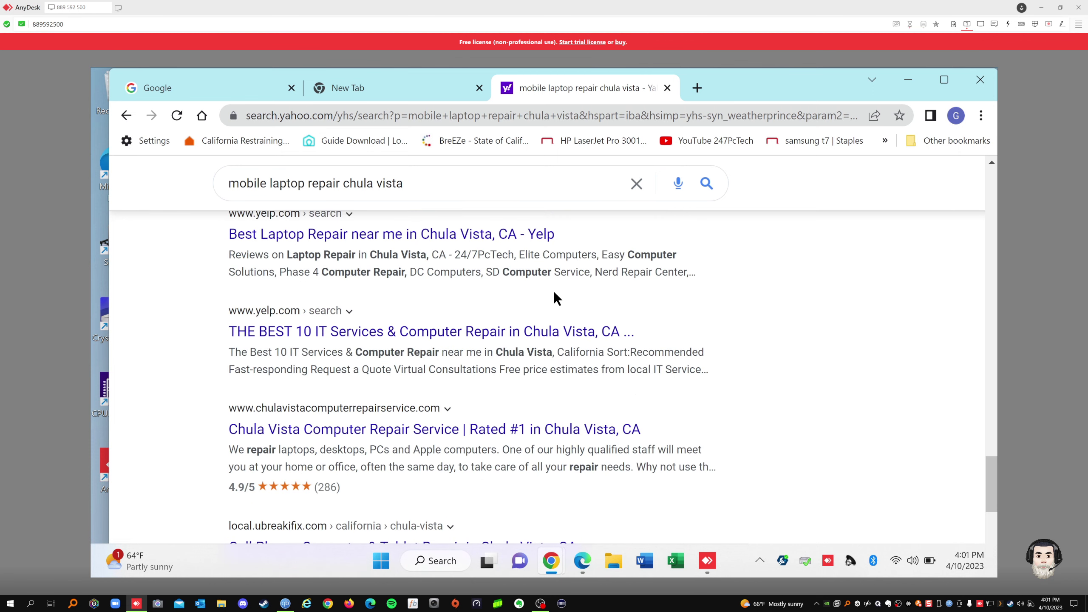
scroll(552, 291, "down", 4)
Replace "laptop" with "computer" in the query and search for "mobile computer repair chula vista".
left_click_drag(306, 184, 270, 182)
type("computer")
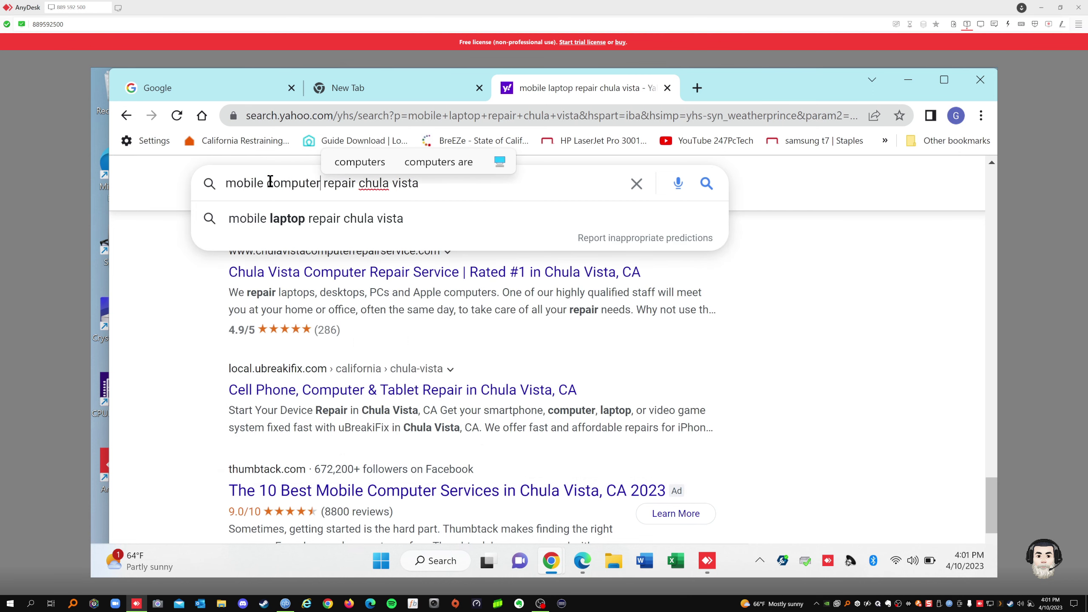
key("Return")
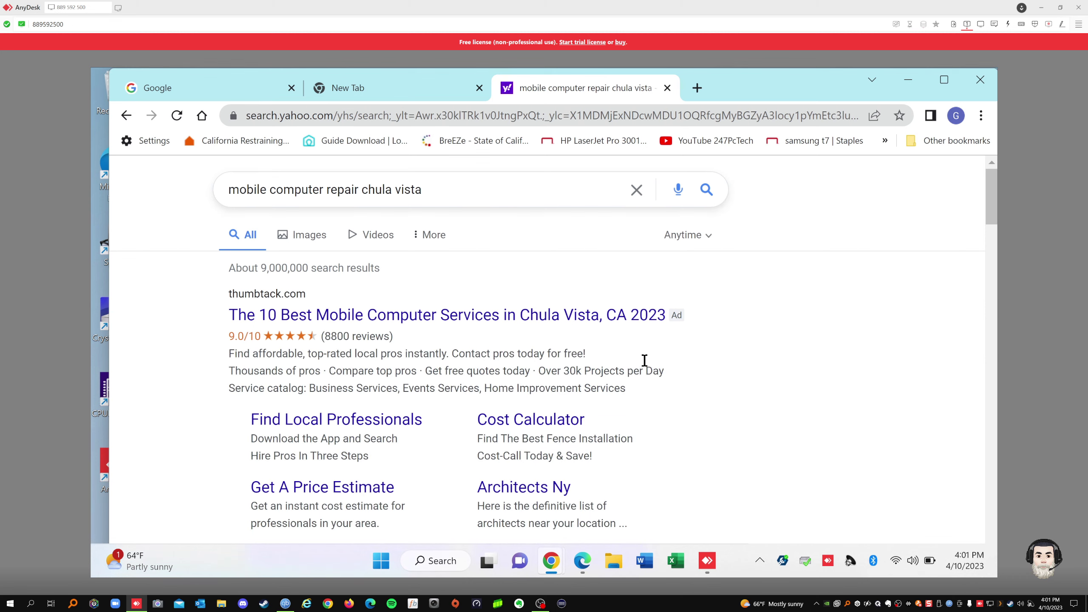
Look through the mobile computer repair results for ads, related searches, mapped local businesses and repair service websites.
scroll(744, 386, "down", 2)
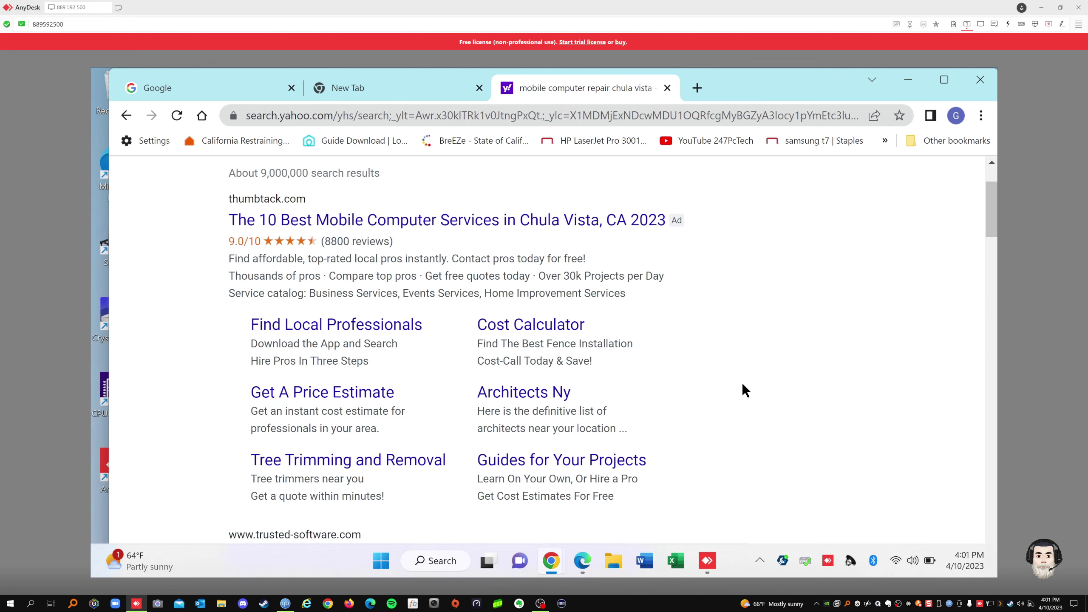
scroll(744, 388, "down", 12)
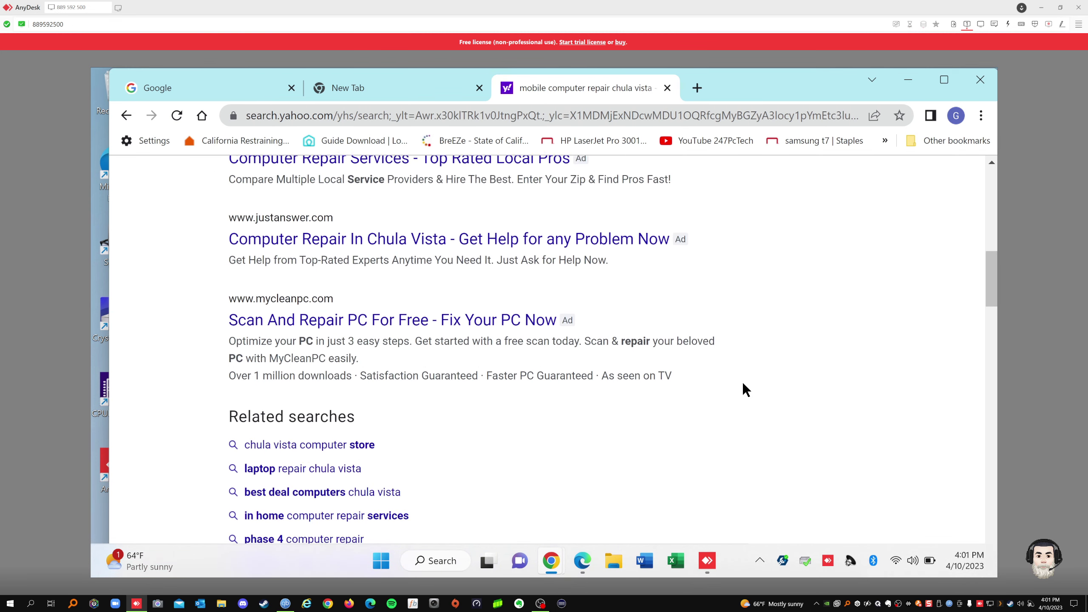
scroll(743, 384, "down", 8)
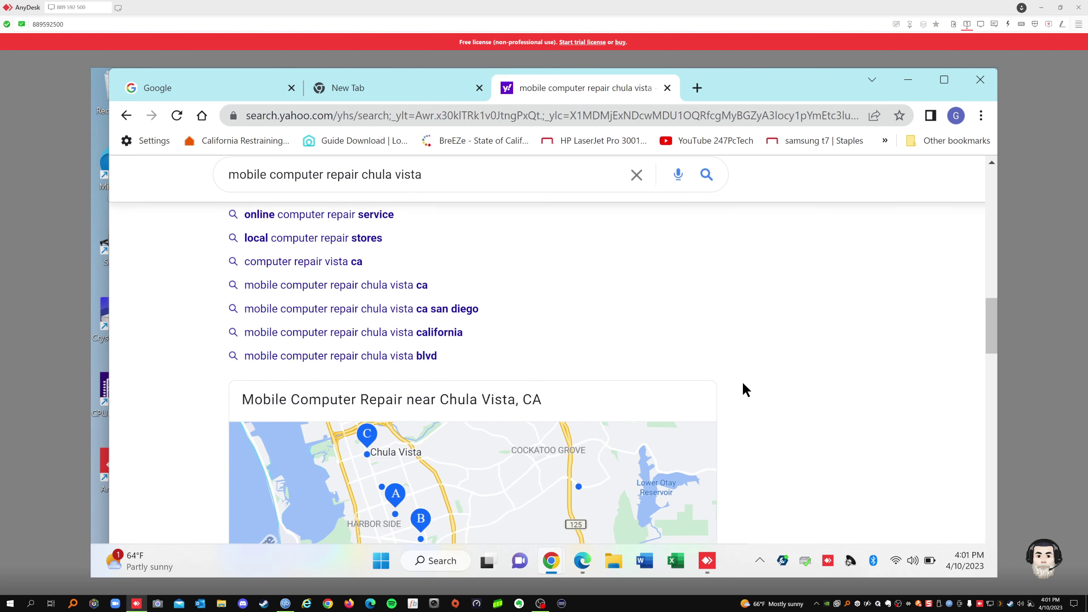
scroll(745, 388, "down", 10)
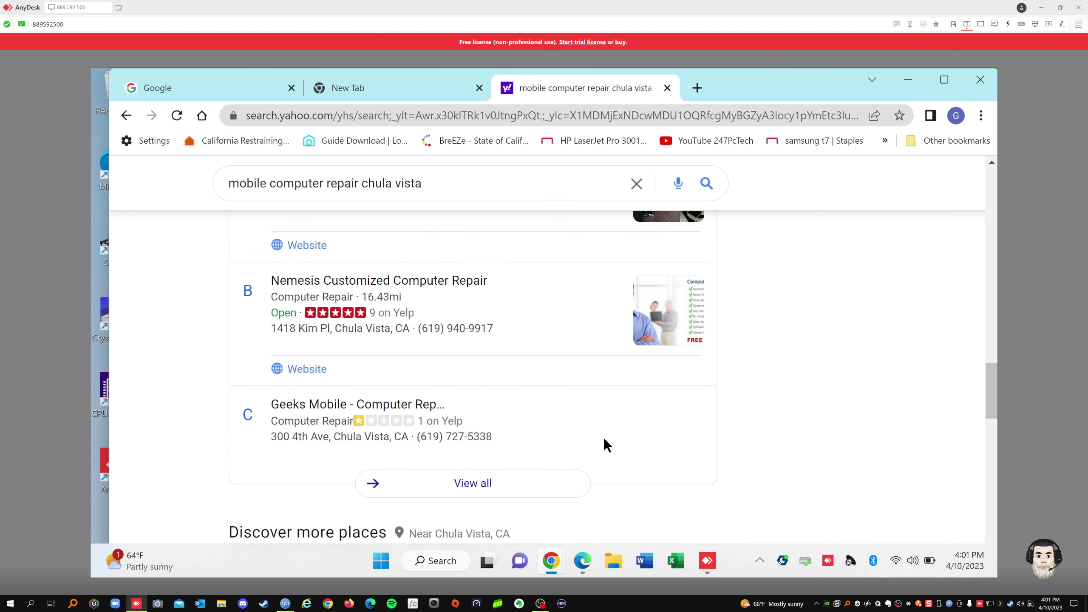
scroll(535, 463, "down", 1)
scroll(569, 458, "down", 2)
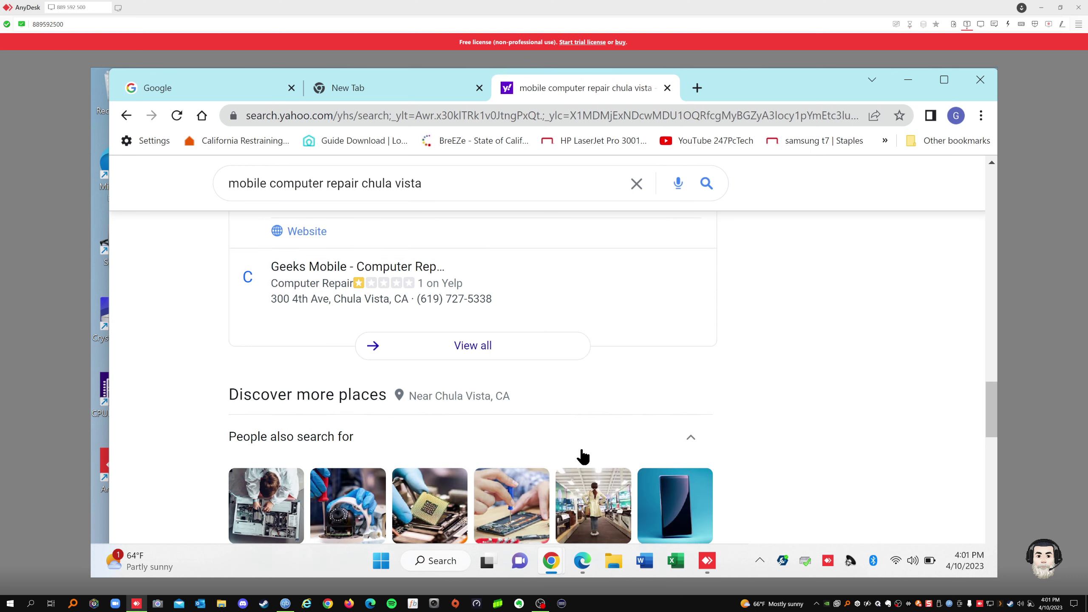
scroll(584, 455, "down", 2)
scroll(595, 446, "down", 7)
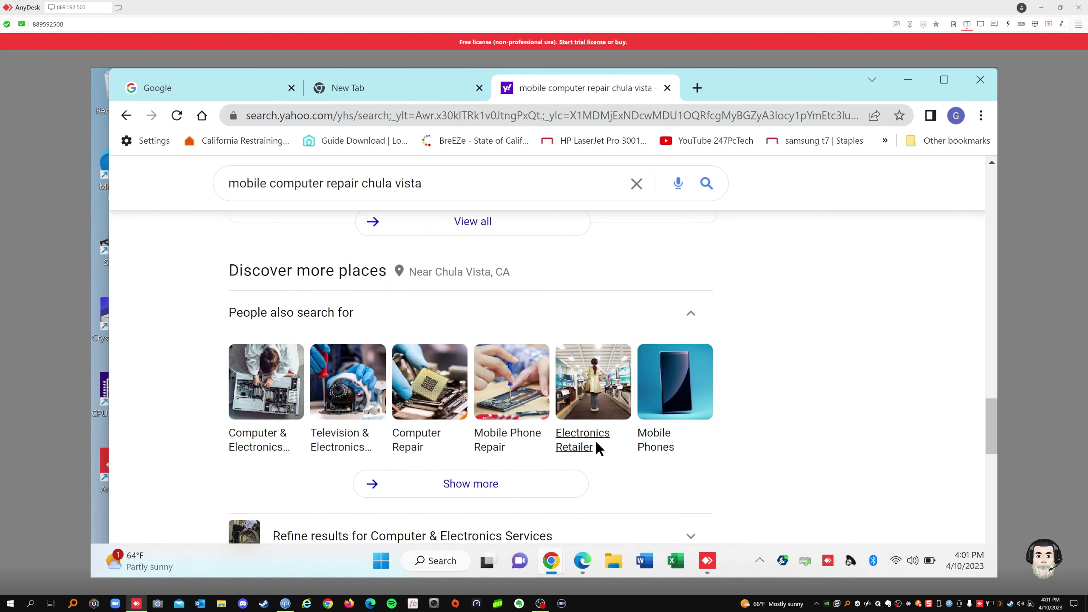
scroll(686, 429, "down", 2)
scroll(722, 412, "down", 4)
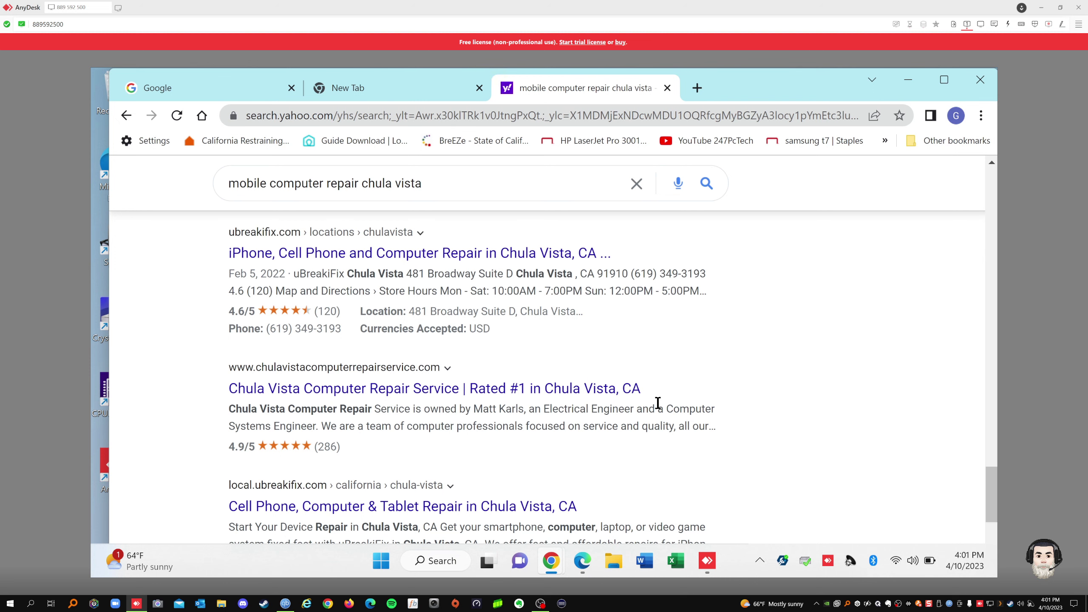
scroll(658, 403, "down", 4)
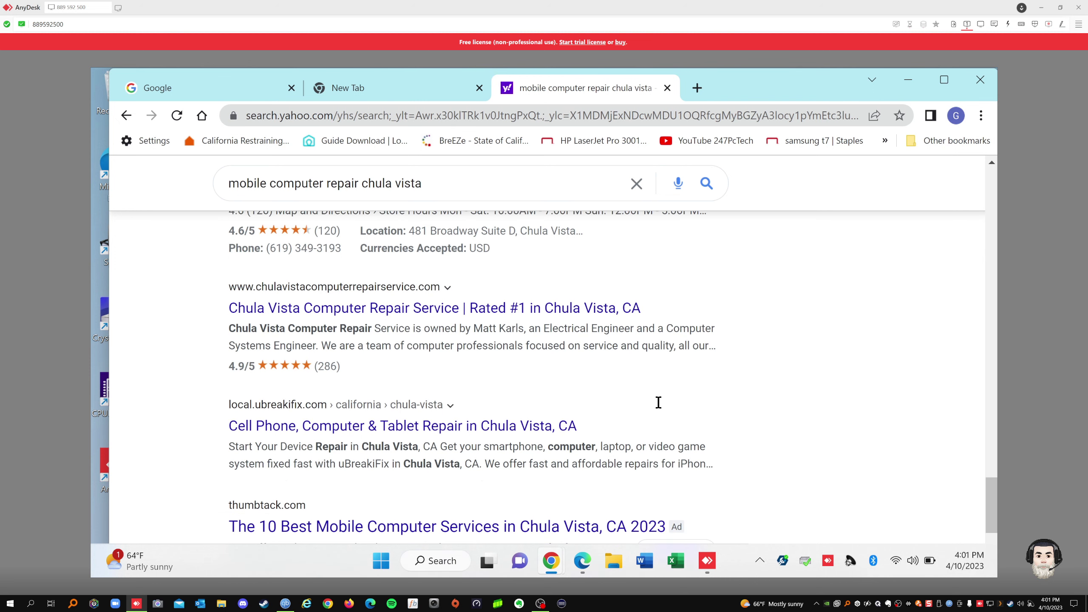
Close the regular Chrome window and load google.com in the Incognito window.
left_click(980, 80)
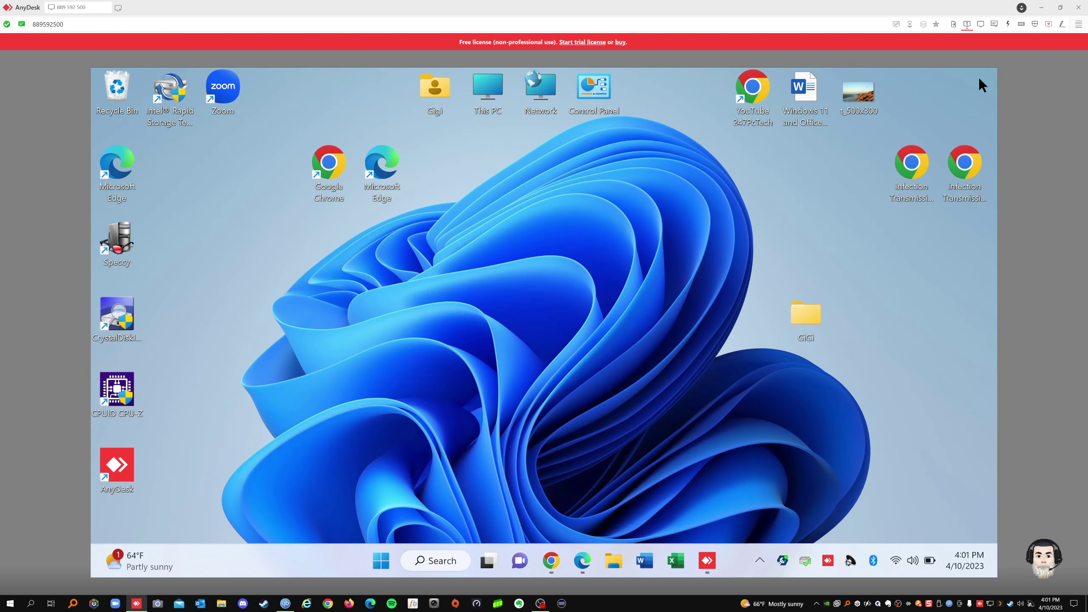
left_click(556, 559)
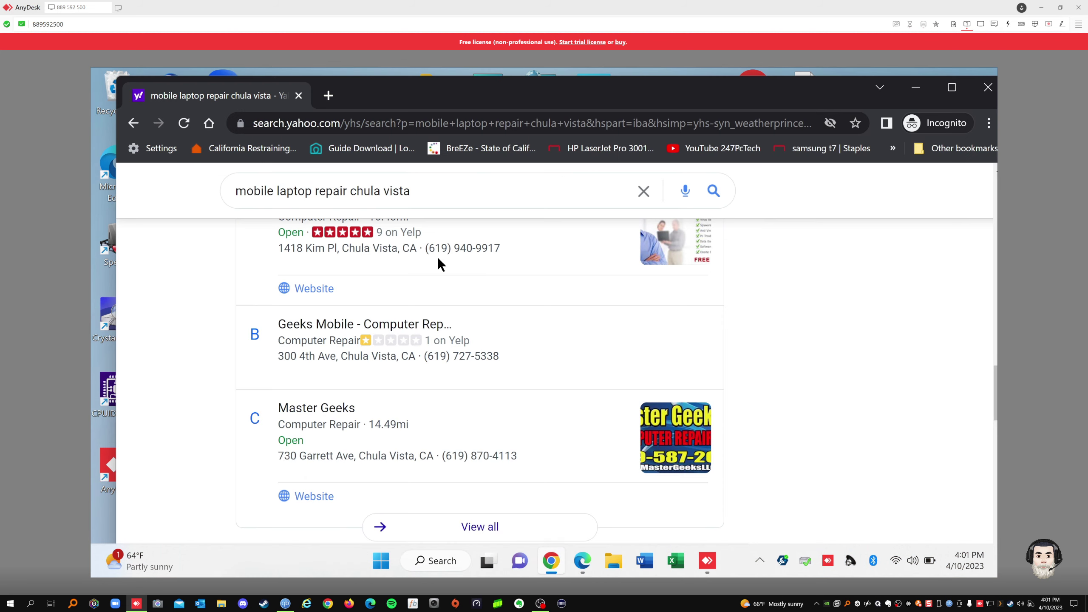
left_click(351, 126)
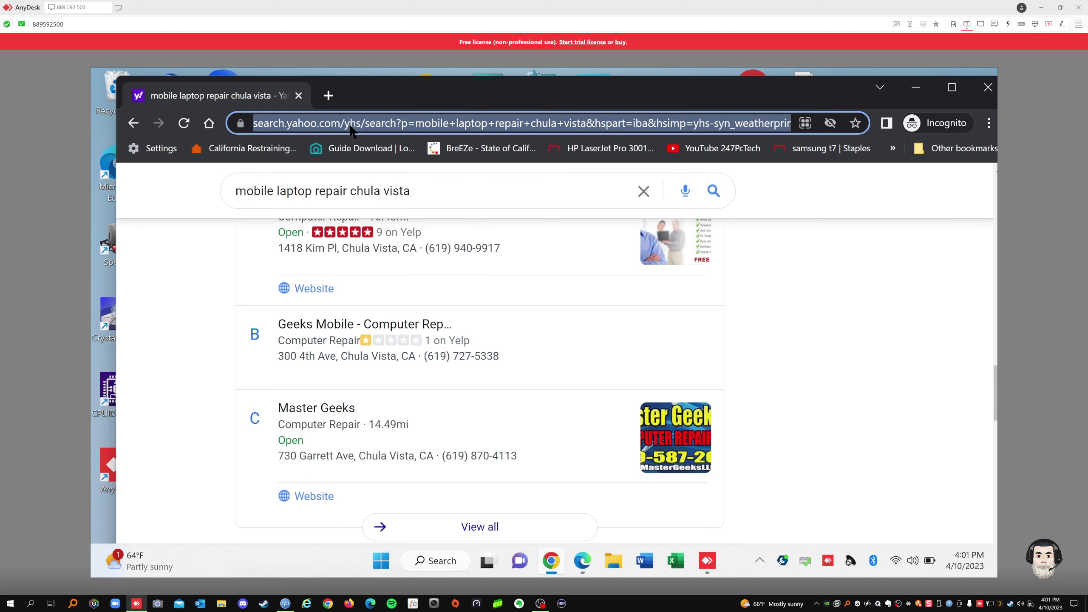
type("google")
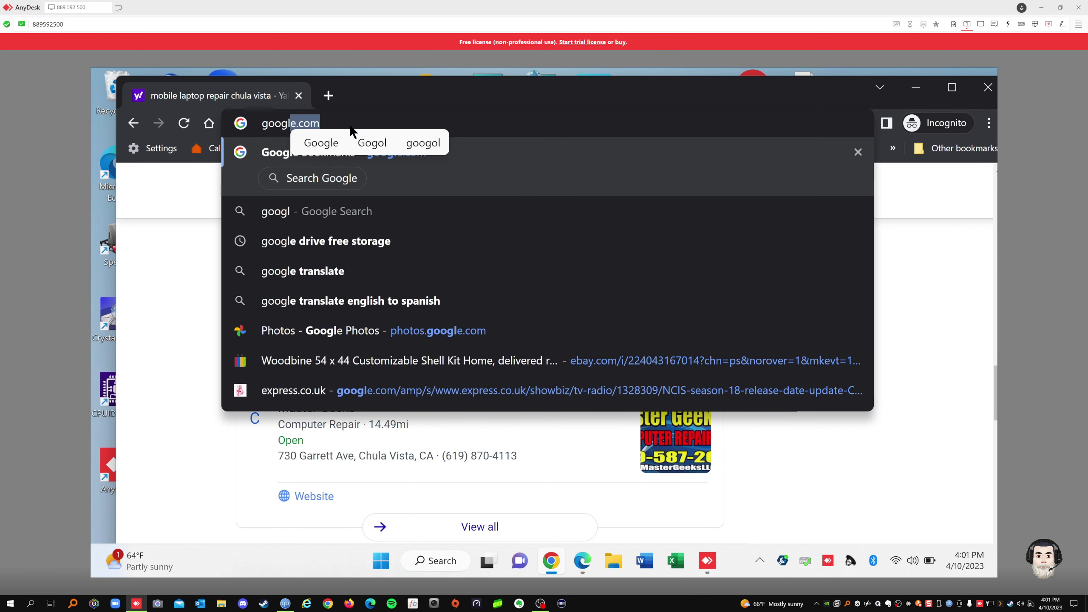
type(".com")
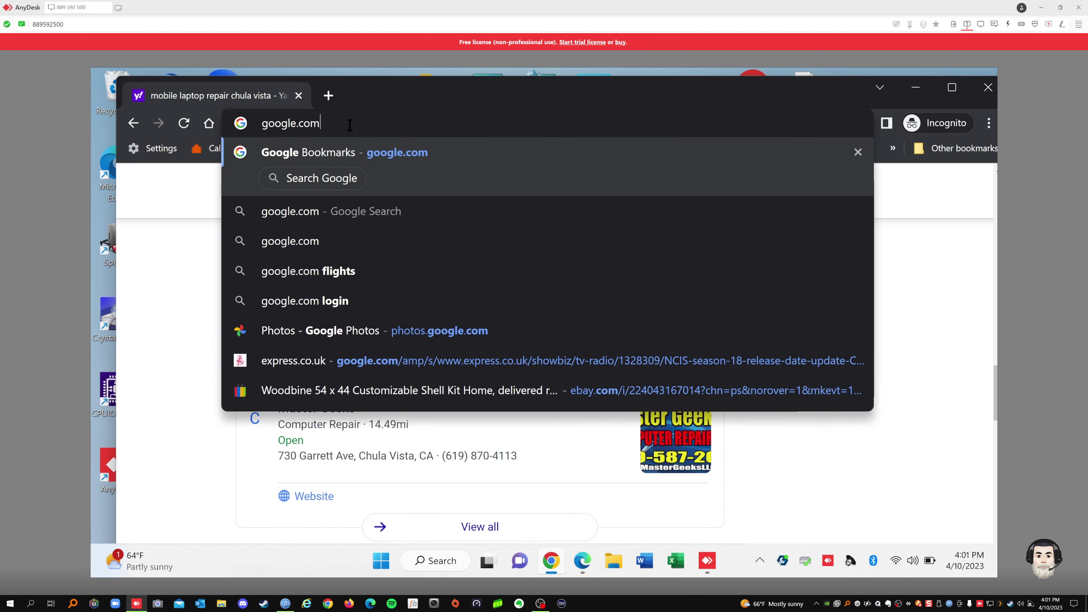
key("Return")
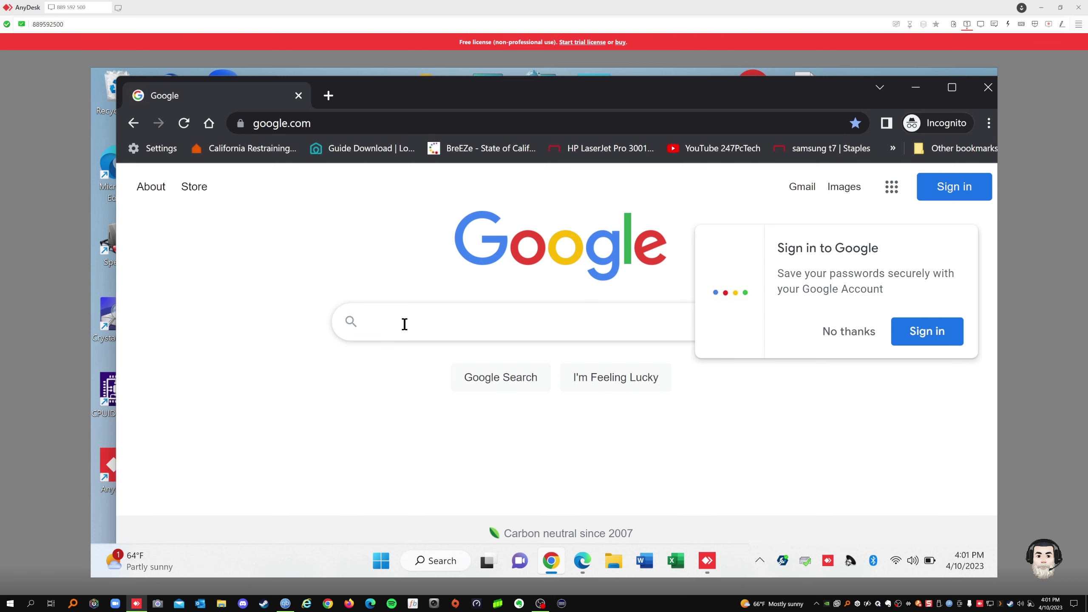
Search Google for "mobile computer repair chula vista" in the Incognito window and view the listed businesses.
left_click(405, 324)
type("m")
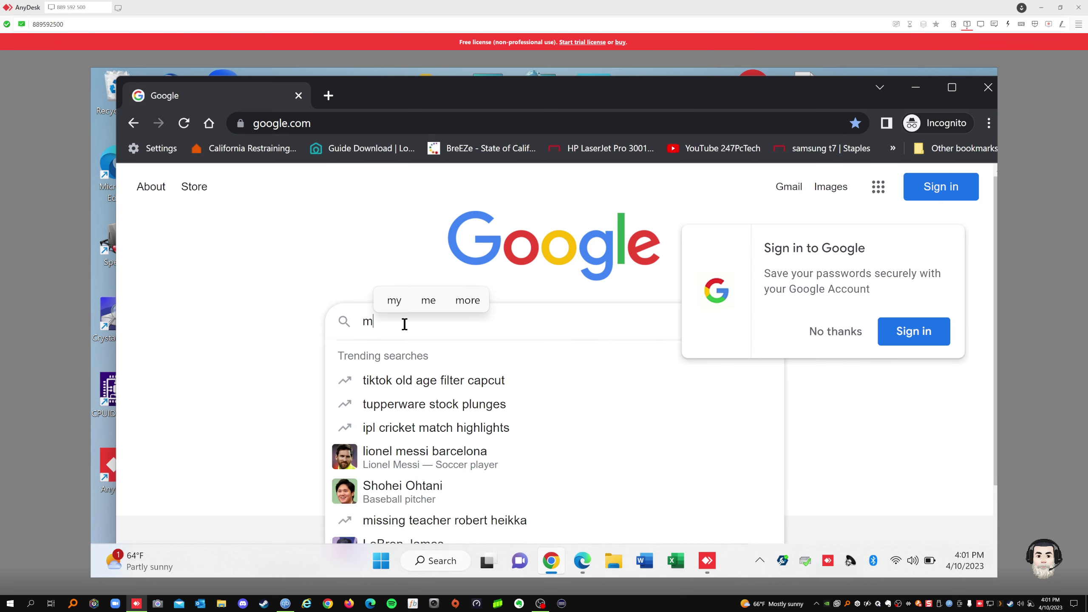
type("obile com")
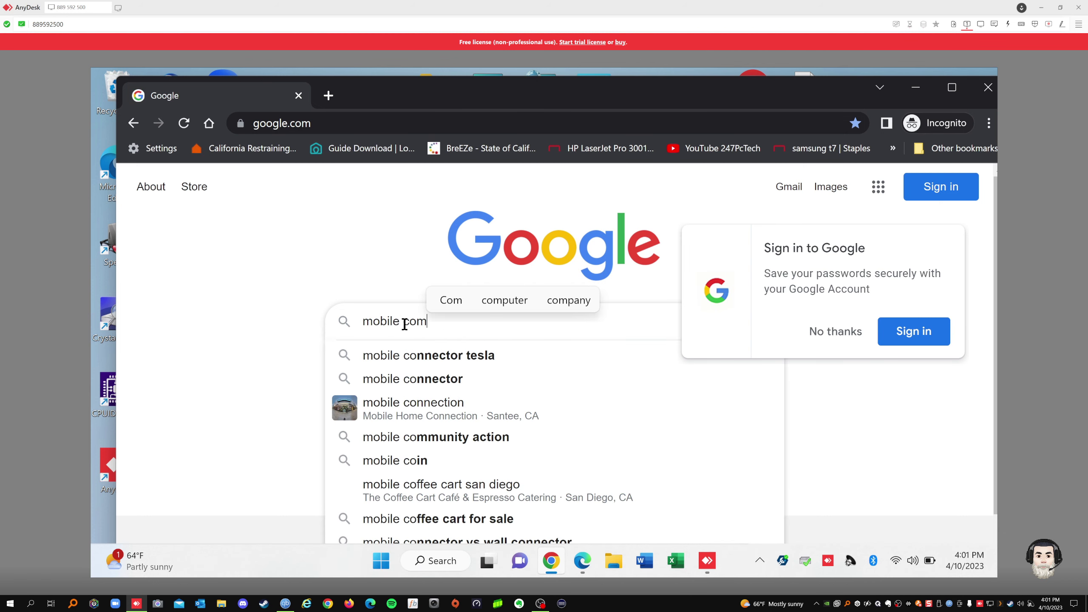
type("puter repa")
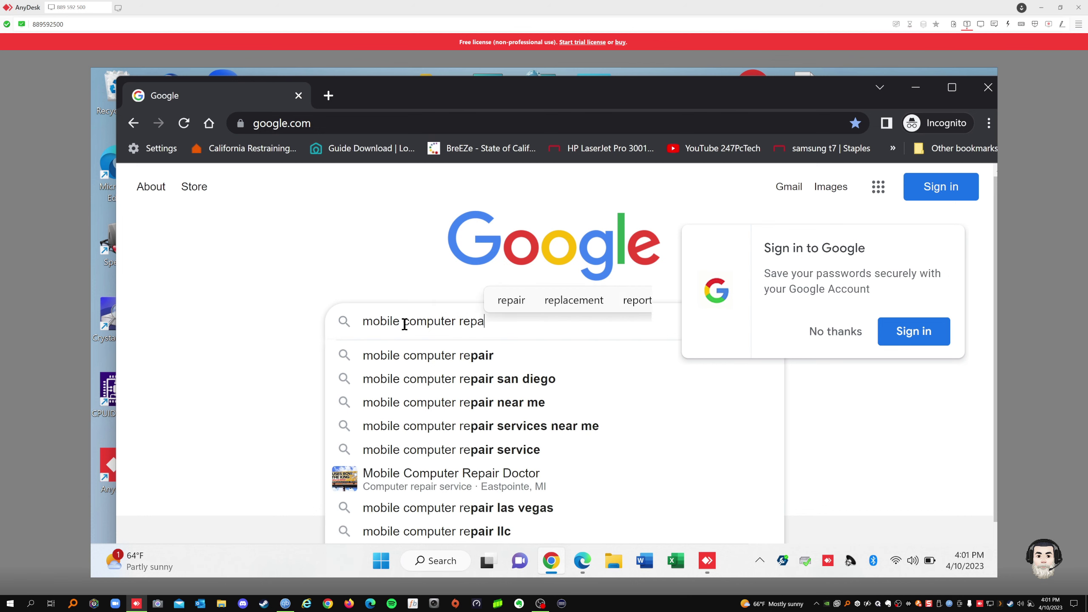
type("ir chula vista")
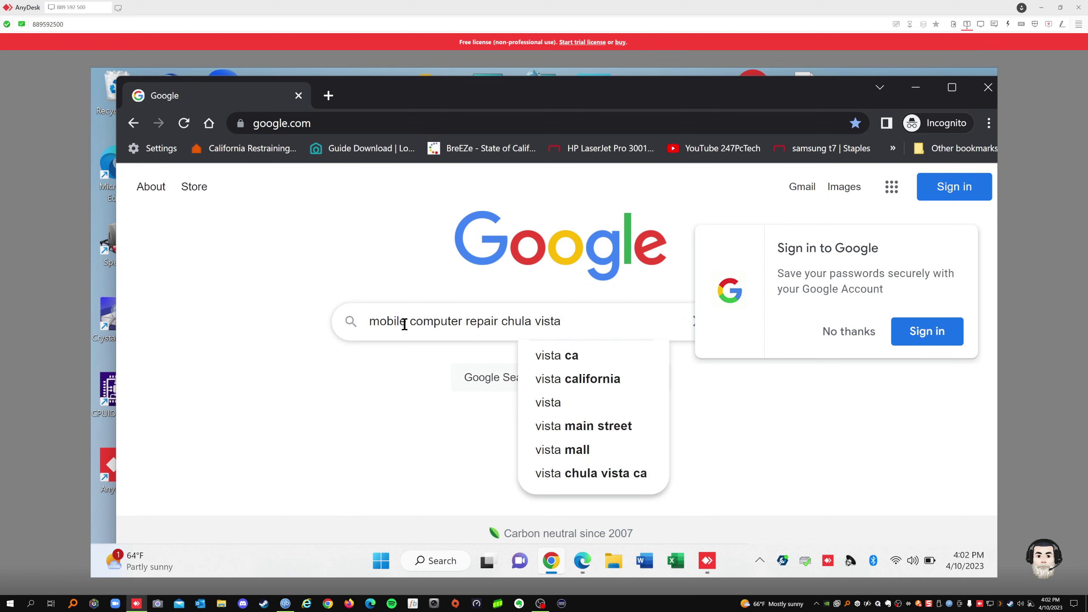
key("Return")
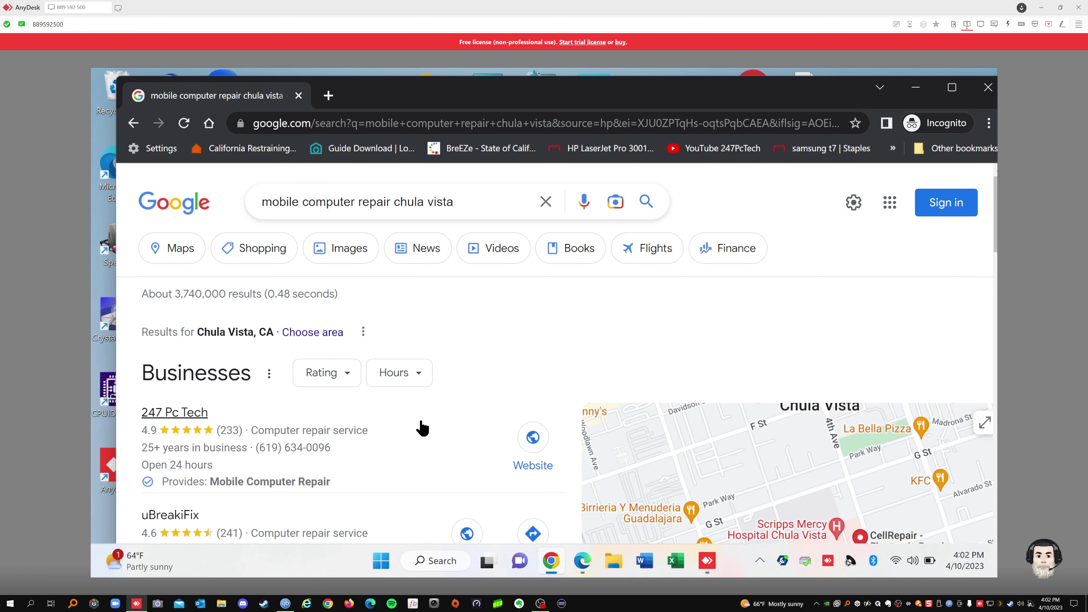
scroll(422, 428, "down", 1)
scroll(422, 428, "down", 5)
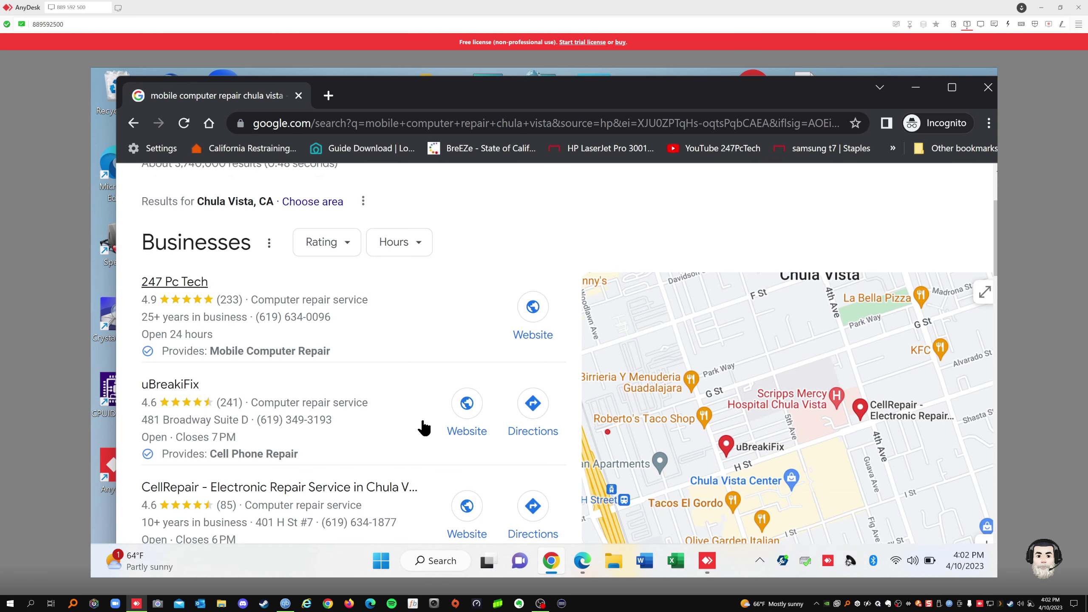
Look through the Google results for repair services, highlighting "24/7PcTech" in the Yelp listing's description.
scroll(425, 428, "down", 6)
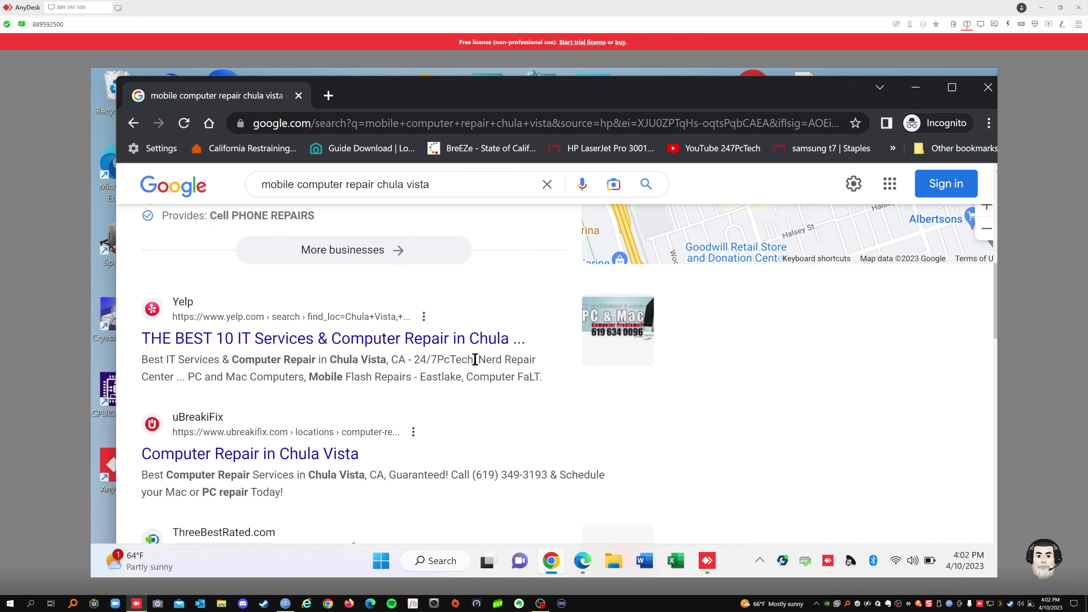
left_click_drag(475, 360, 413, 357)
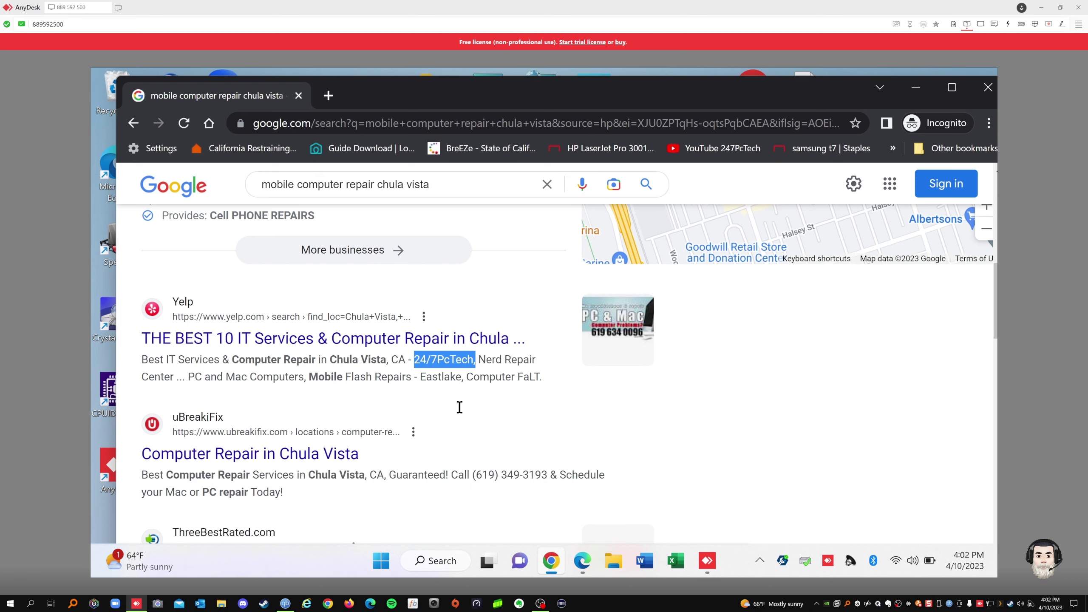
scroll(459, 464, "down", 6)
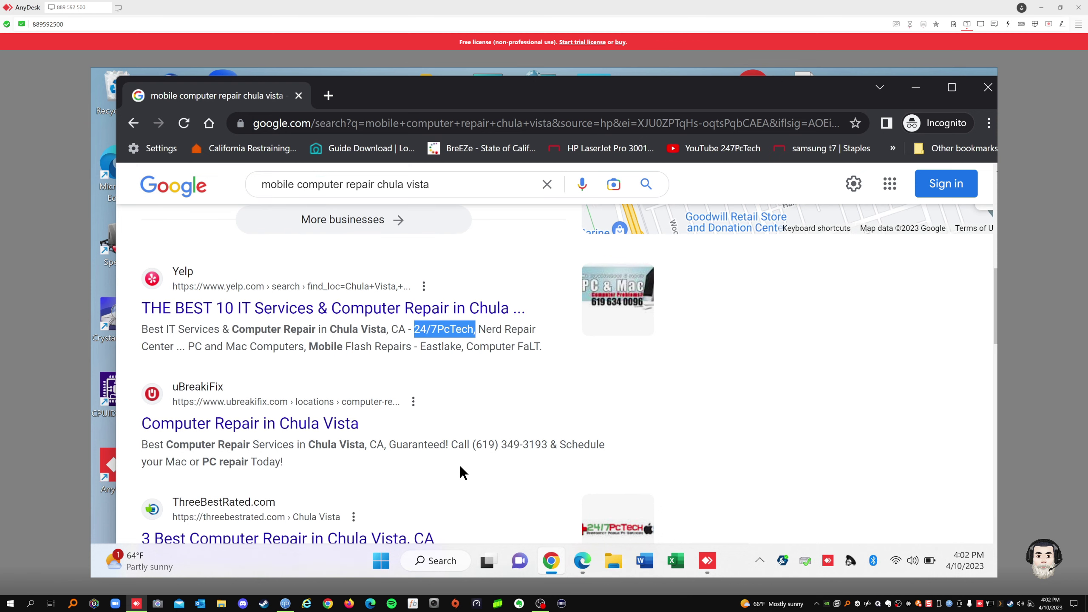
scroll(599, 399, "down", 3)
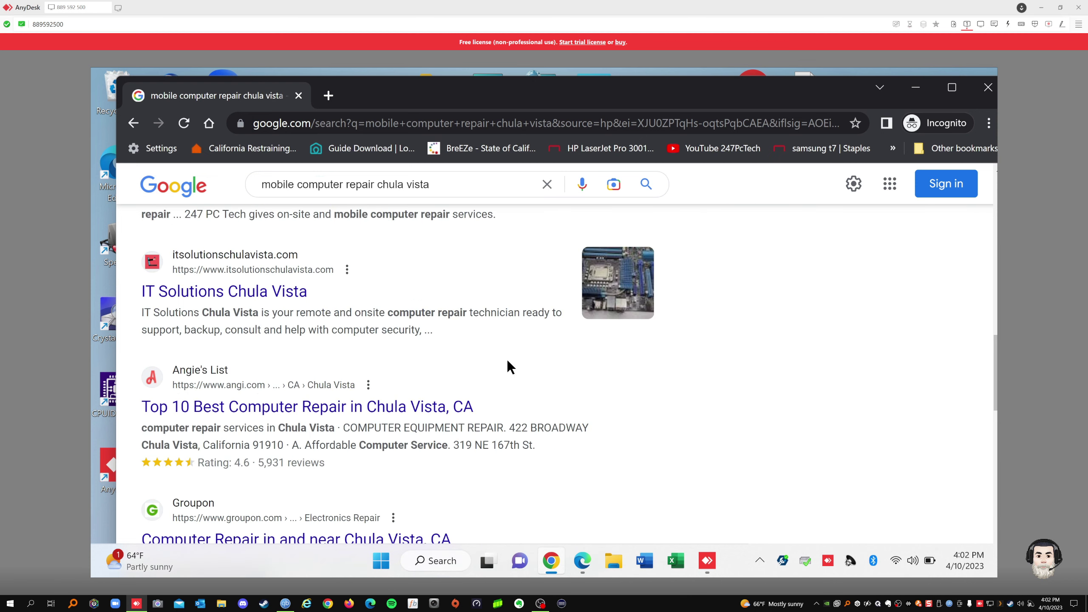
scroll(502, 364, "up", 4)
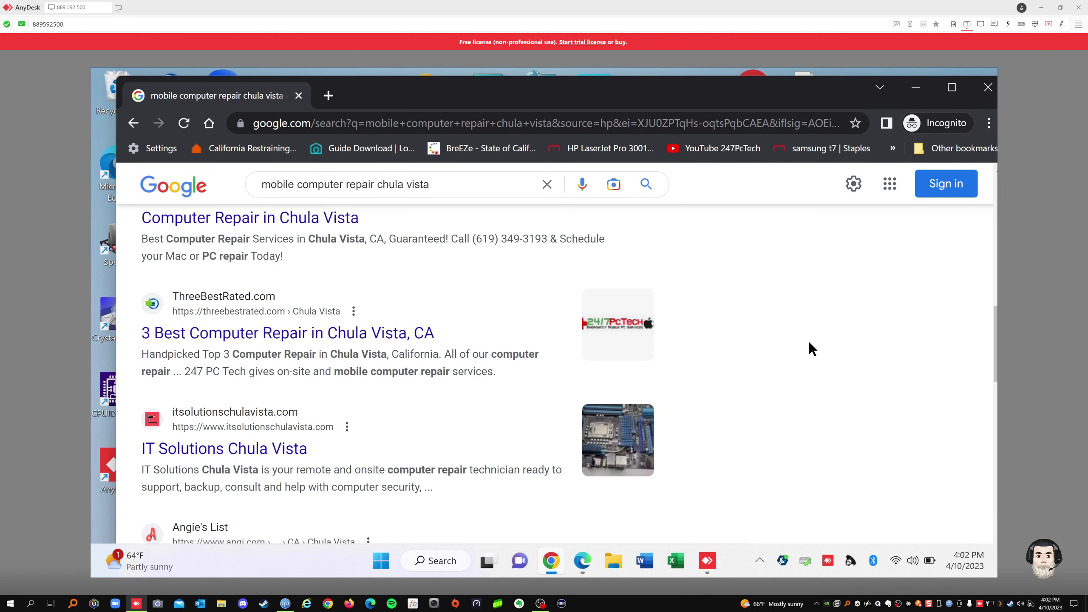
scroll(738, 441, "down", 5)
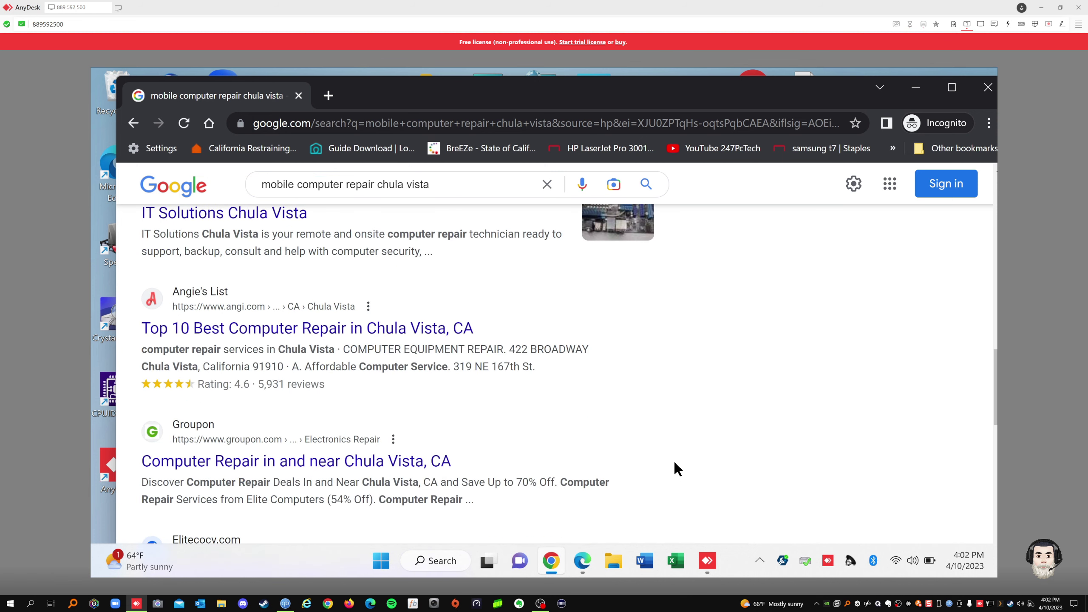
scroll(605, 460, "down", 7)
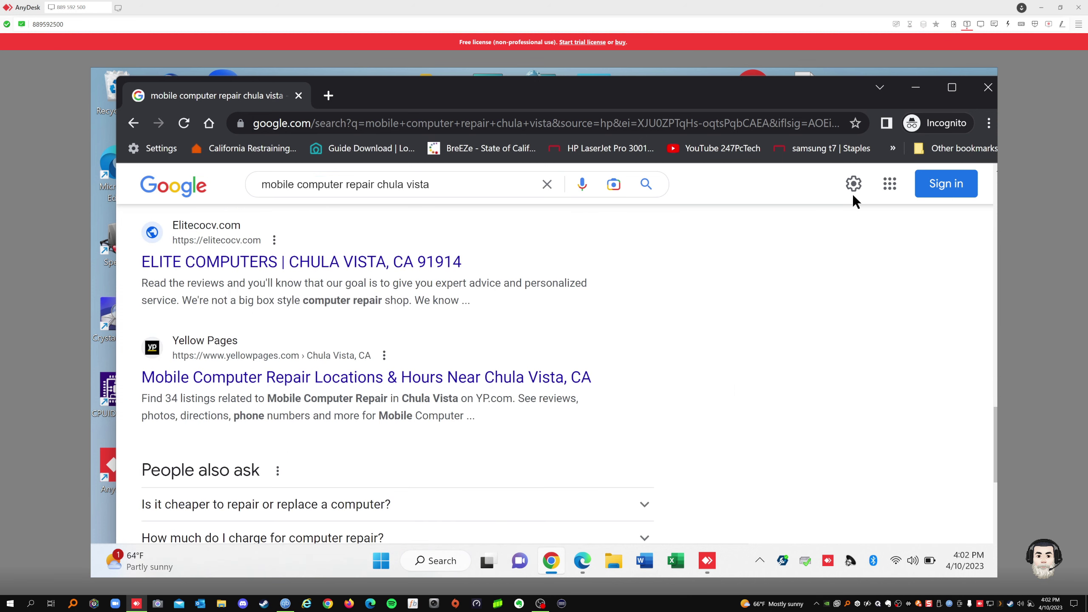
Minimize and restore the Incognito window, close it, and open a regular Chrome window.
left_click(915, 88)
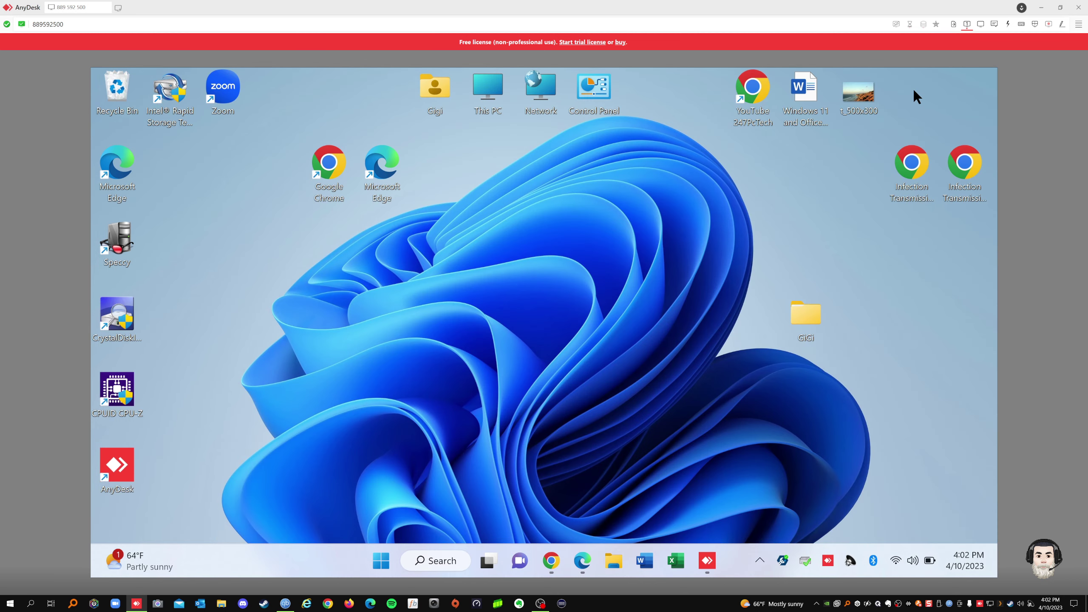
left_click(549, 564)
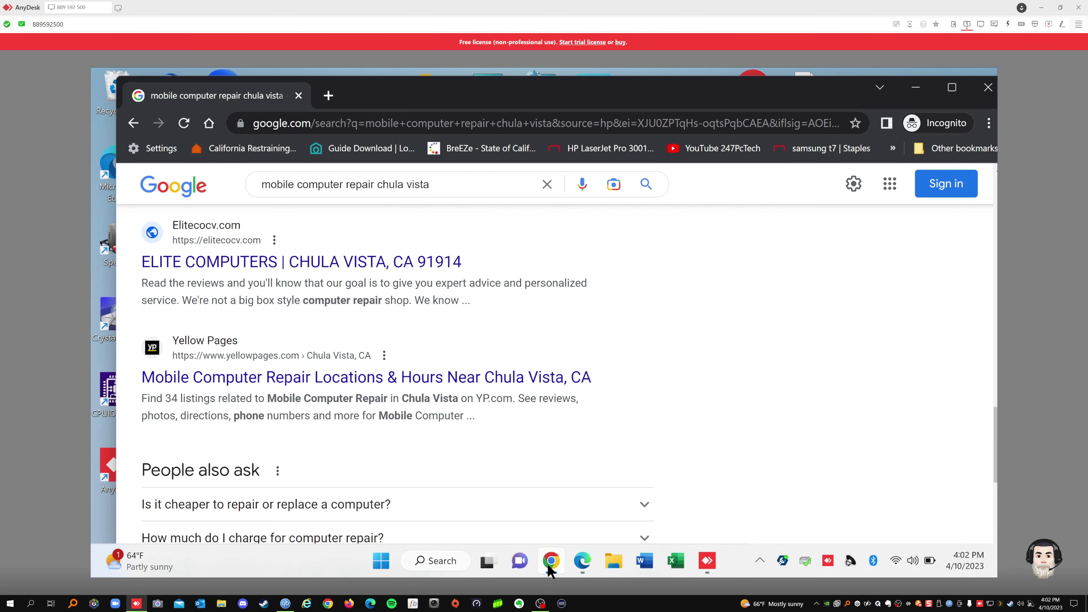
left_click(984, 96)
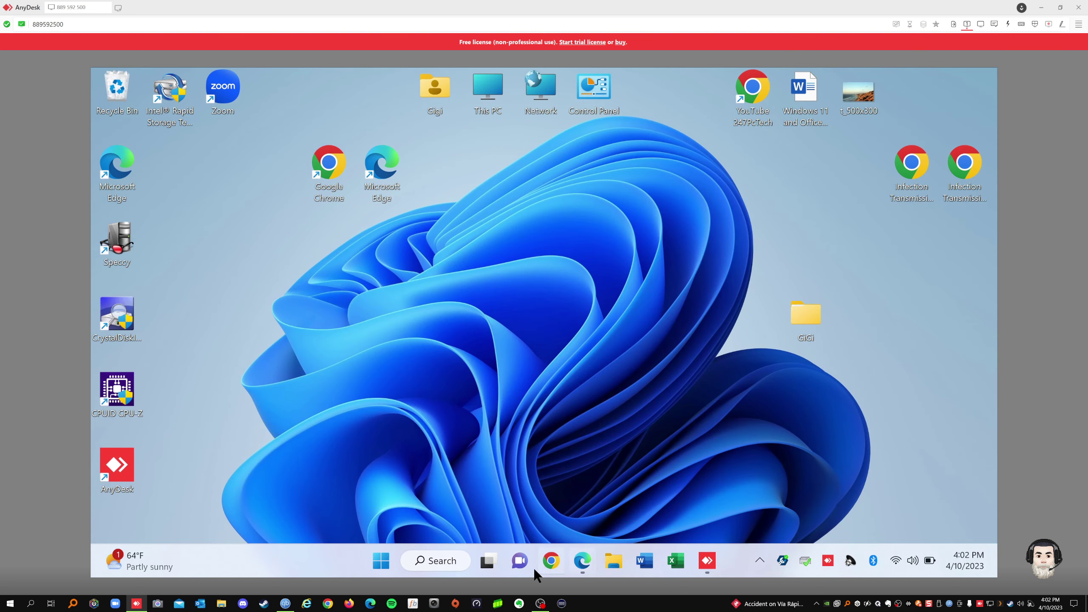
left_click(543, 559)
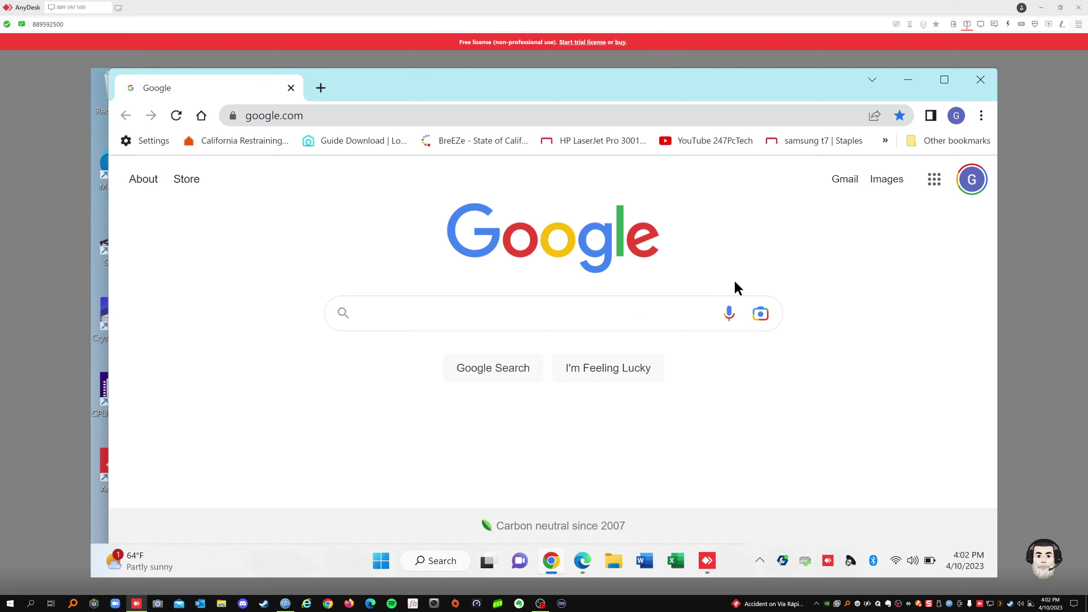
Review the browsing history list and the recently closed tabs in the regular Chrome window.
left_click(979, 118)
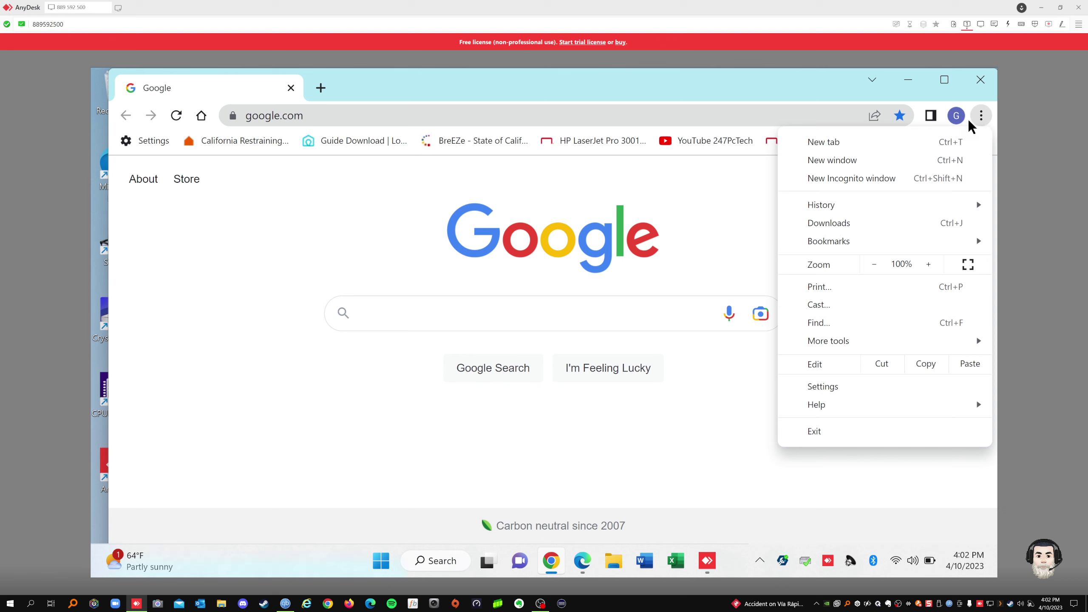
mouse_move(826, 208)
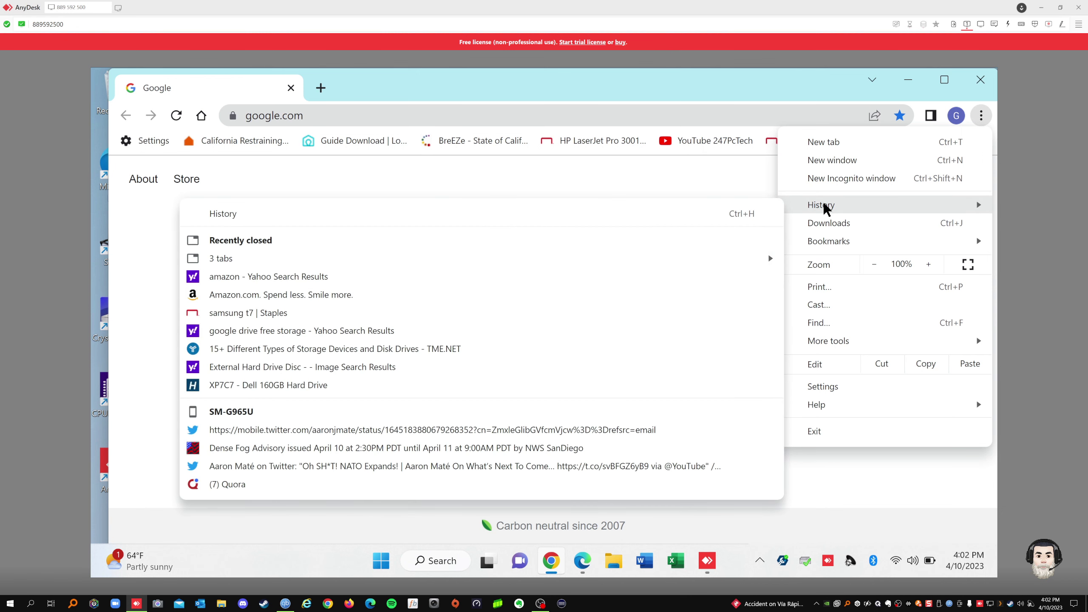
left_click(873, 80)
left_click(872, 80)
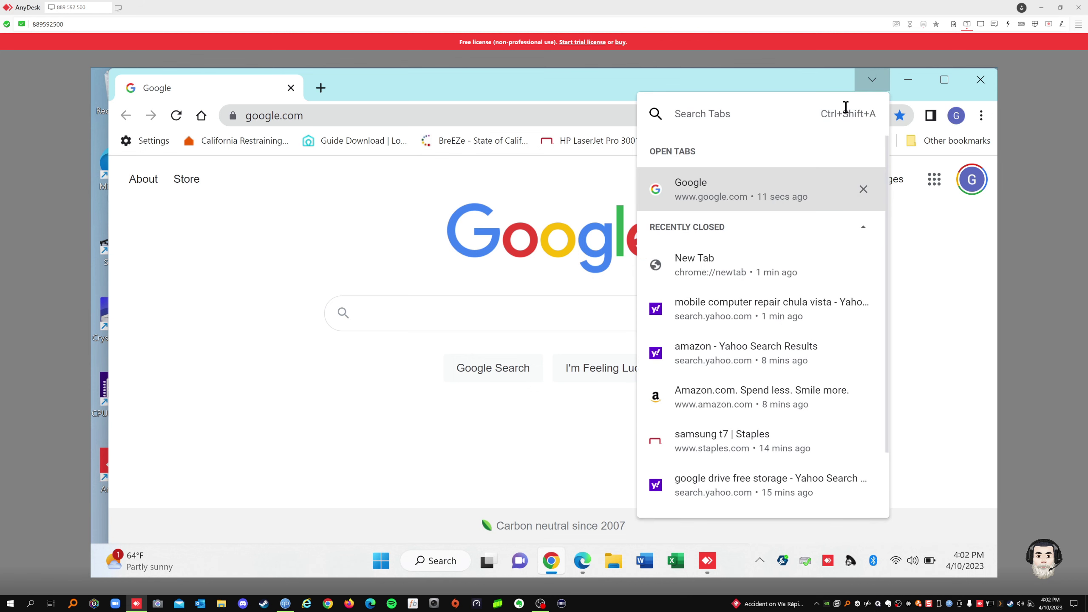
left_click(982, 116)
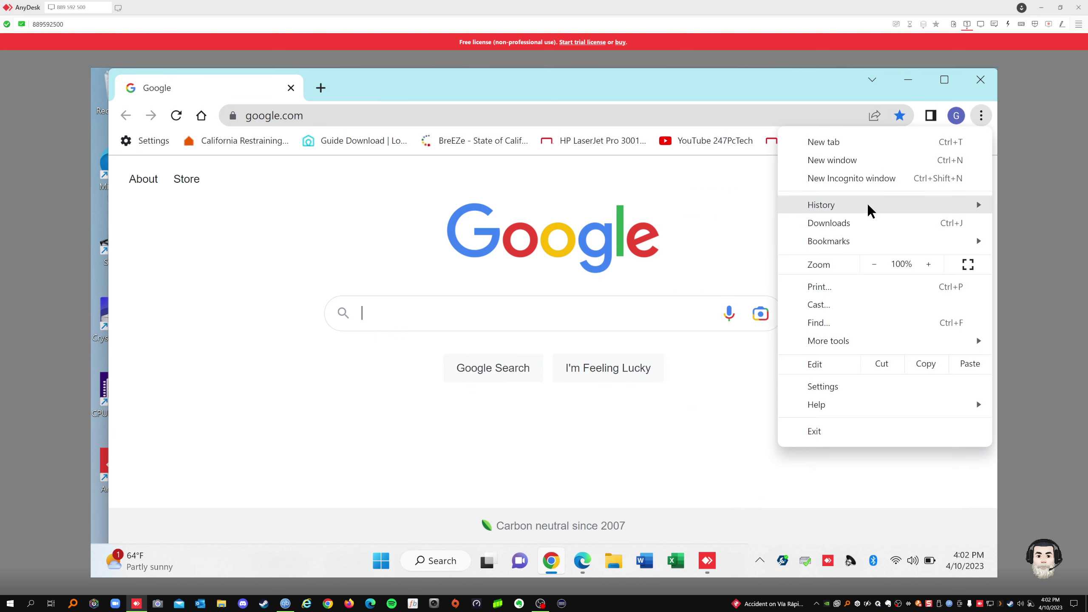
mouse_move(868, 205)
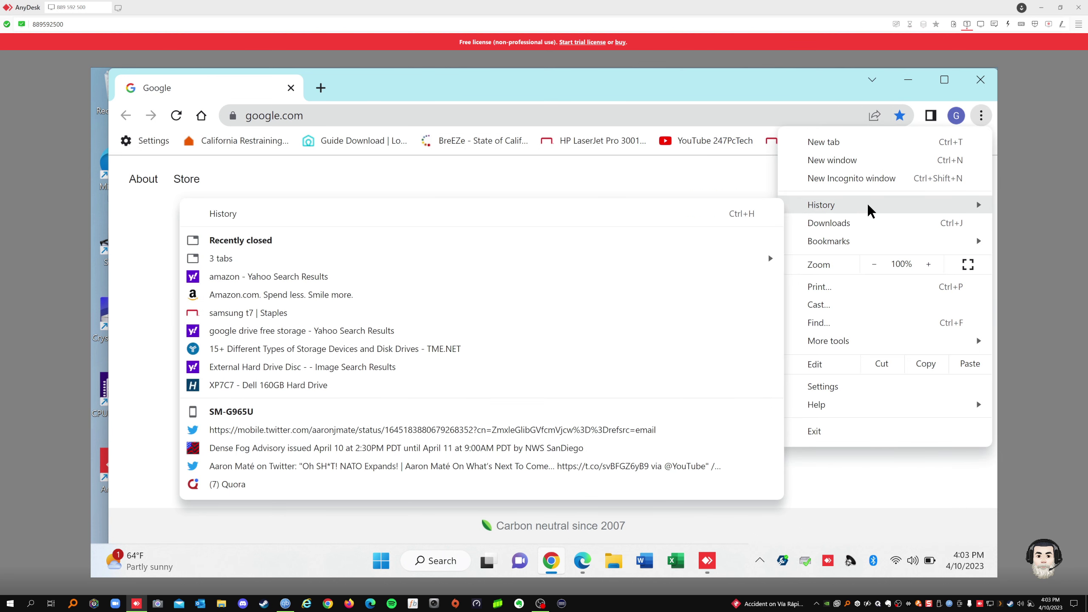
Show Chrome's downloads list and remove the zoom.apk and cherry_bird.zip entries.
left_click(830, 224)
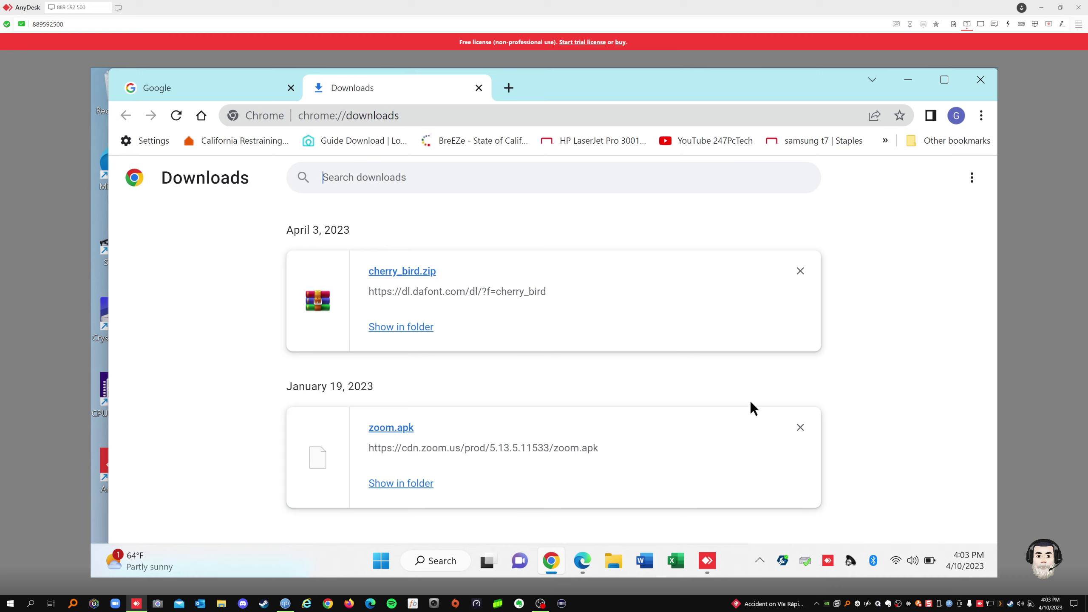
left_click(801, 427)
left_click(801, 272)
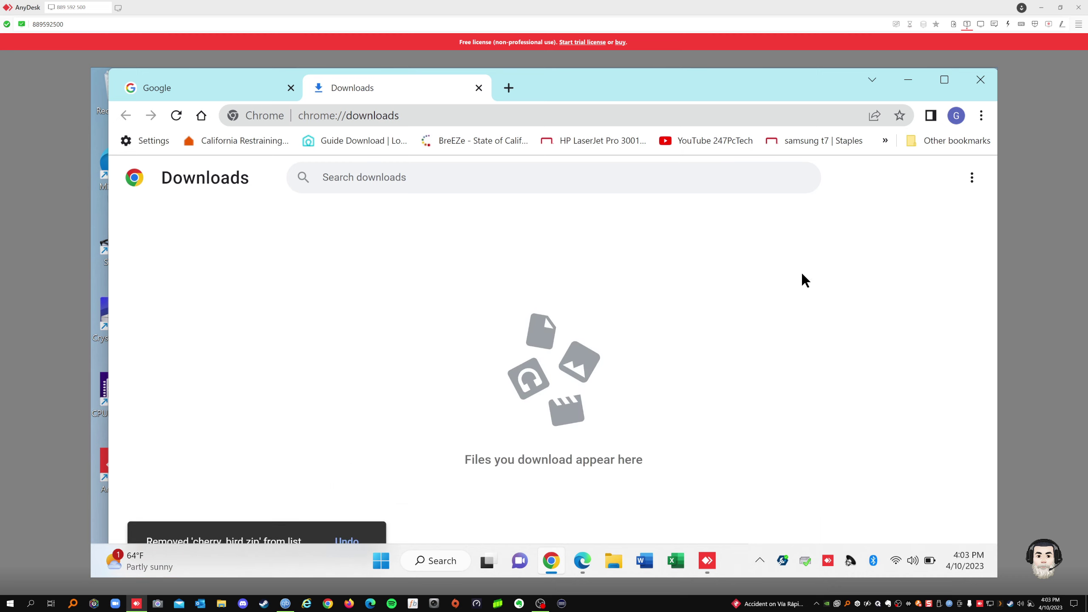
Load the bookmarked HP LaserJet Pro 3001 printer page in place of the downloads list.
left_click(981, 116)
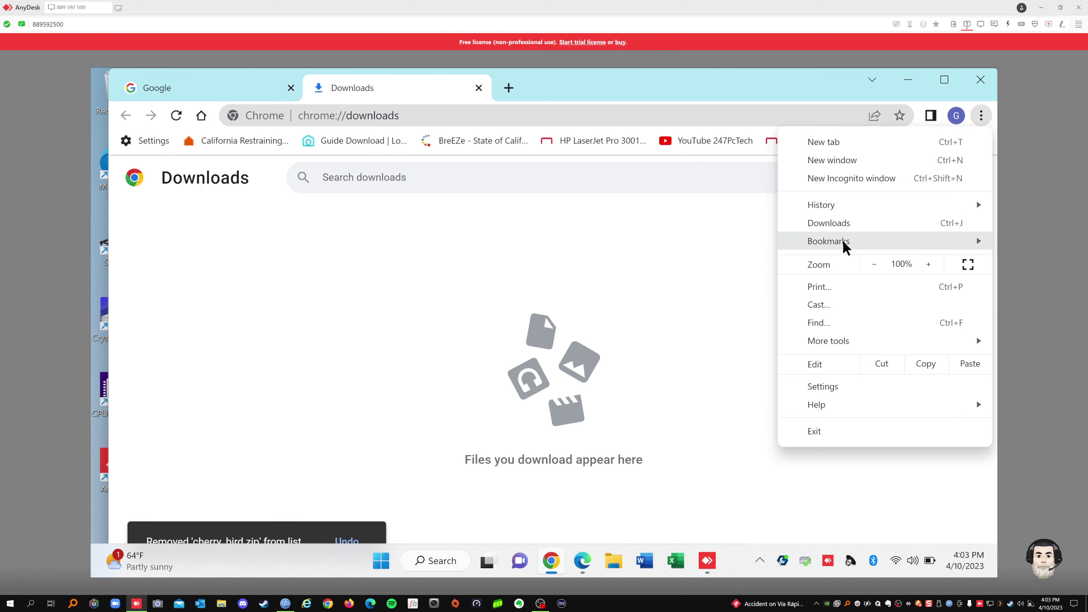
mouse_move(845, 248)
mouse_move(924, 245)
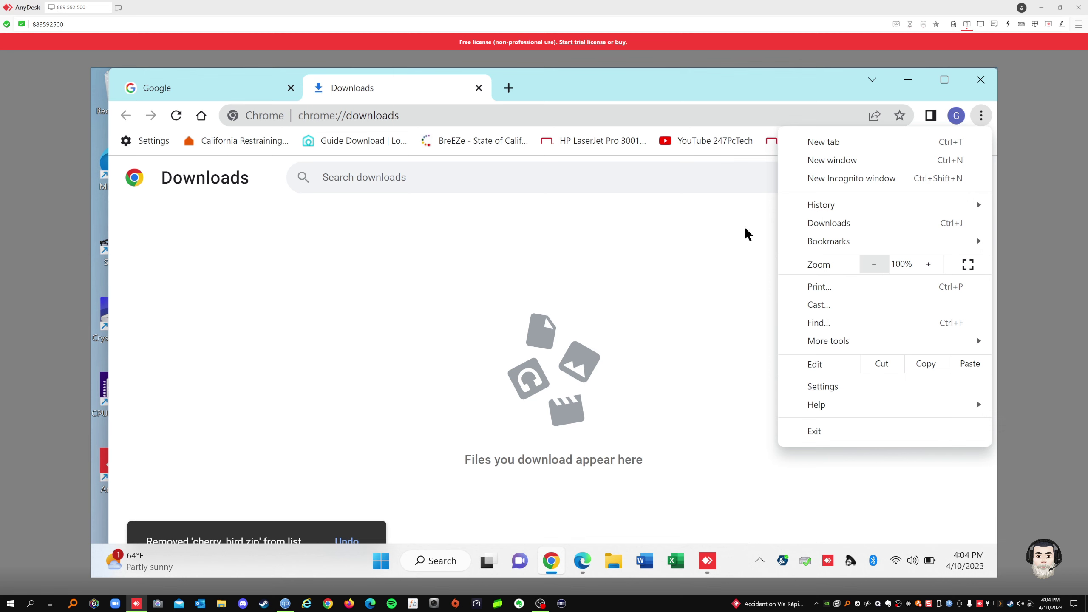
left_click(596, 135)
left_click(596, 138)
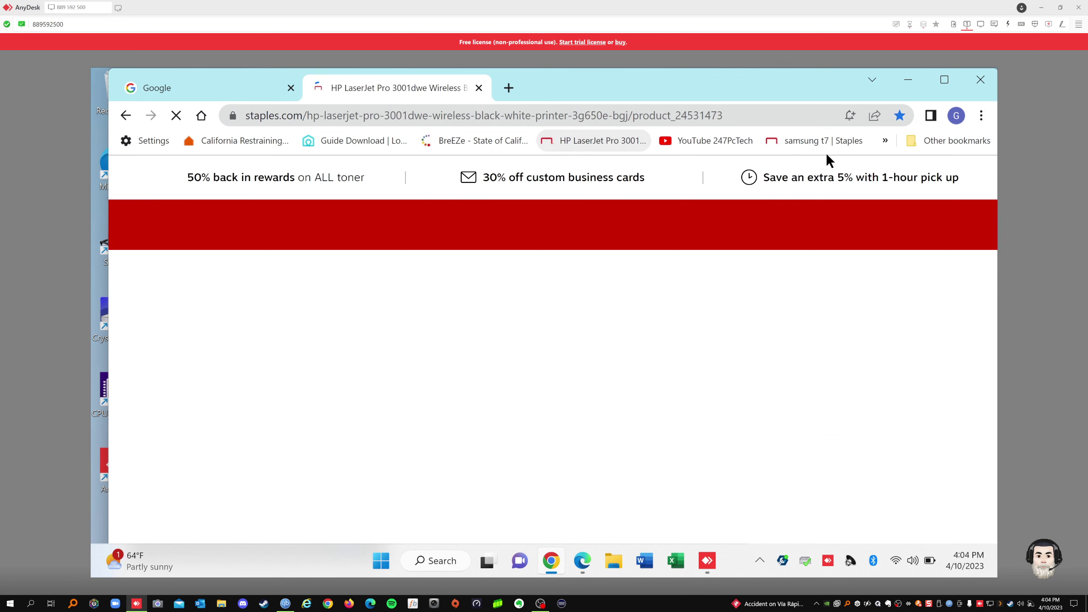
Zoom the Staples printer page in to 175% and return it to 100%.
left_click(981, 115)
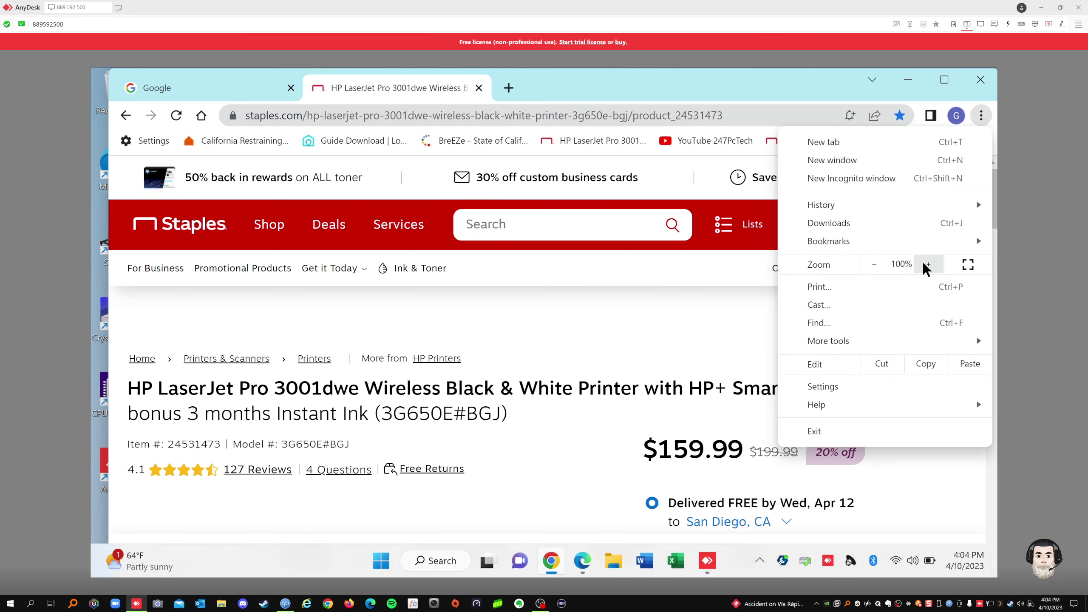
left_click(927, 264)
left_click(926, 264)
left_click(927, 264)
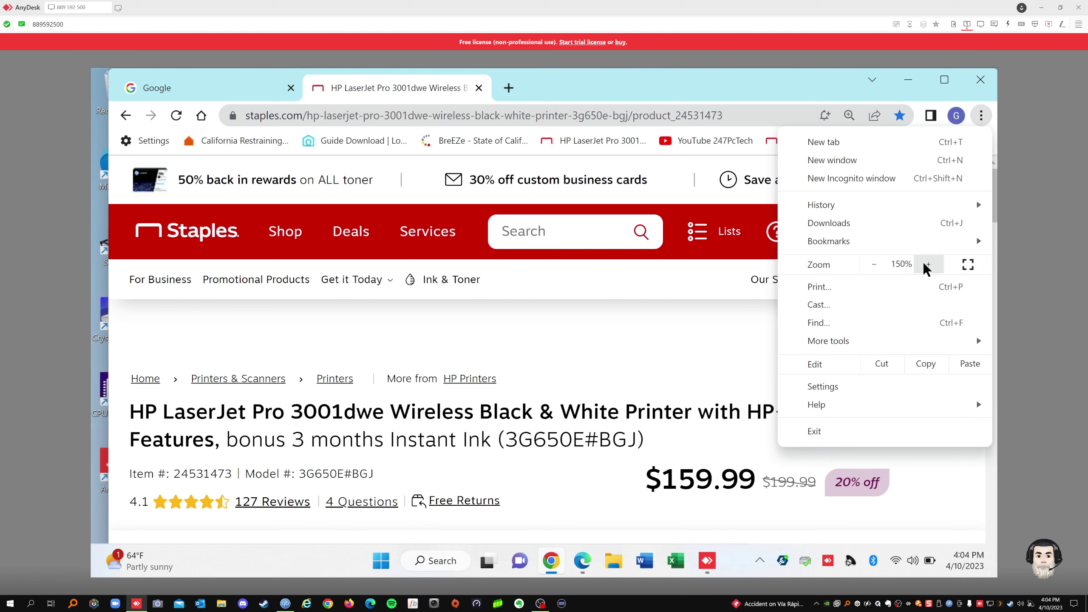
left_click(927, 264)
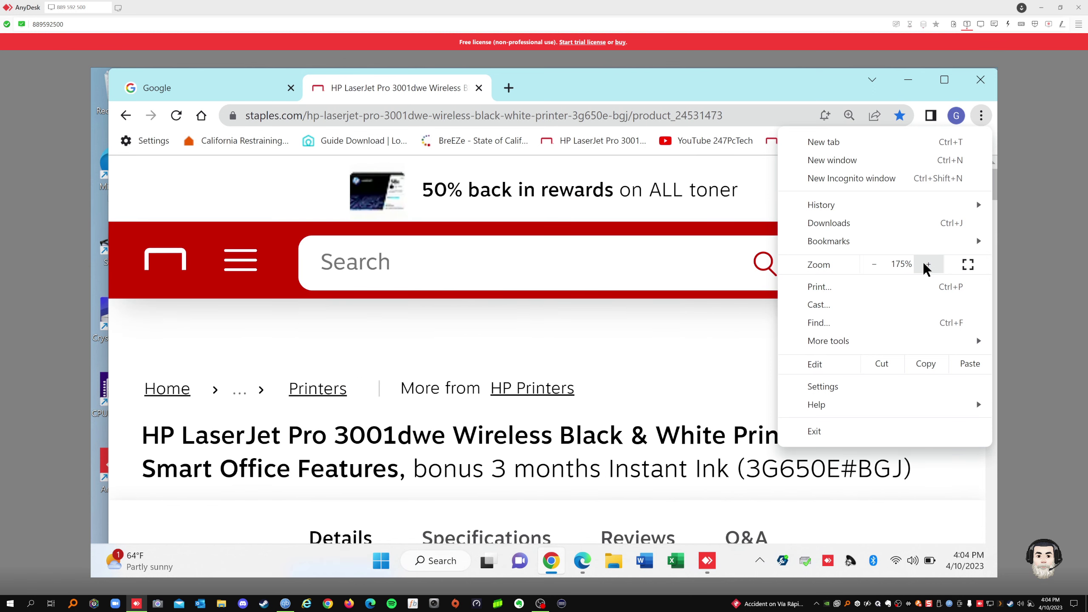
left_click(875, 263)
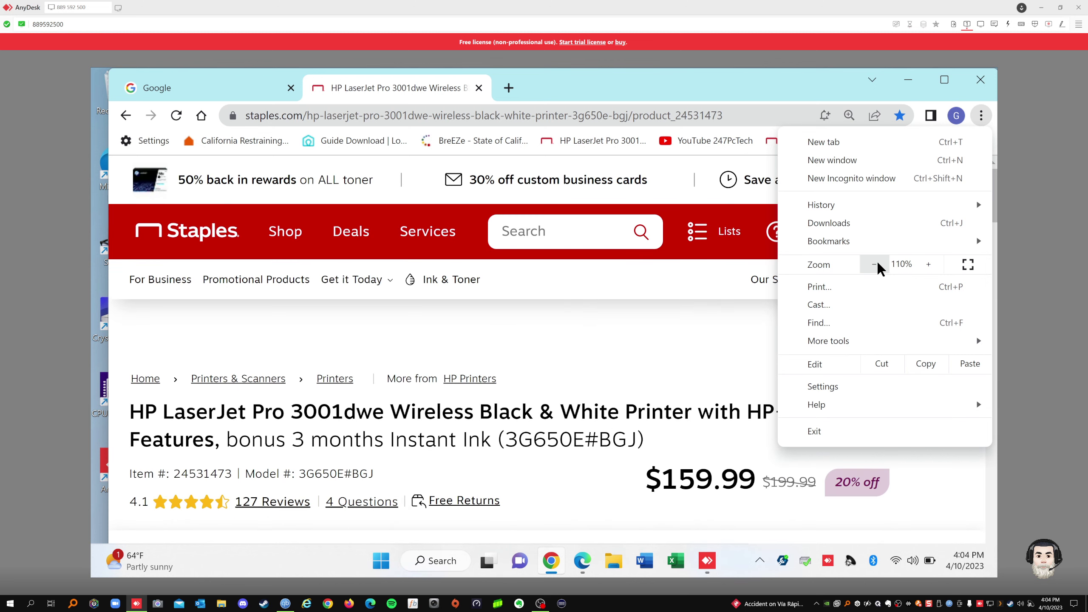
left_click(876, 264)
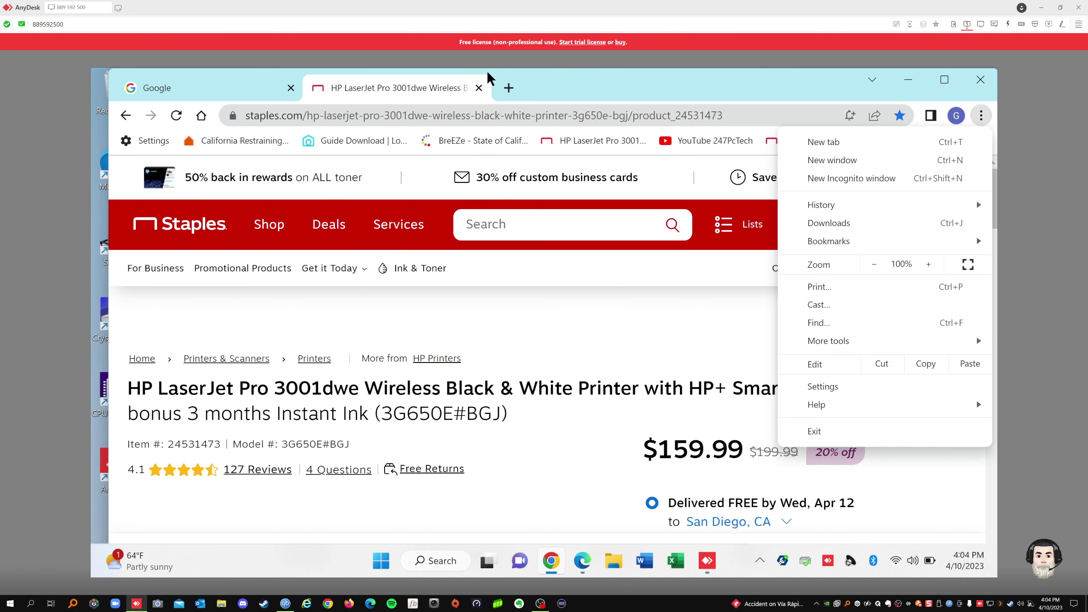
Search the web for "chromecast" in a new tab, correcting the misspelled query before submitting it.
left_click(509, 88)
left_click(509, 88)
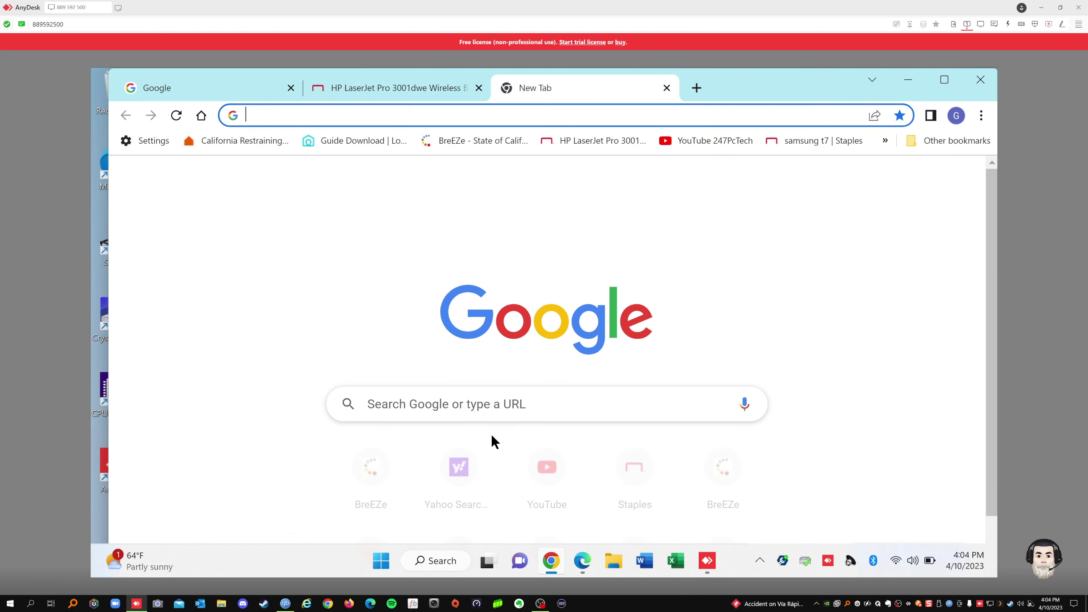
left_click(432, 398)
type("c")
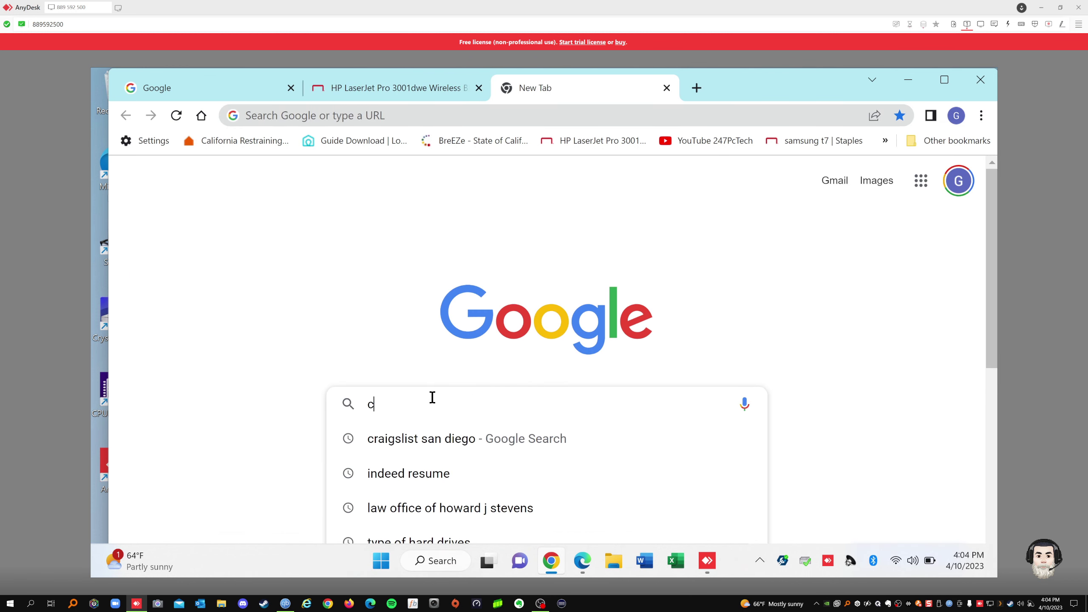
type("hgromedast")
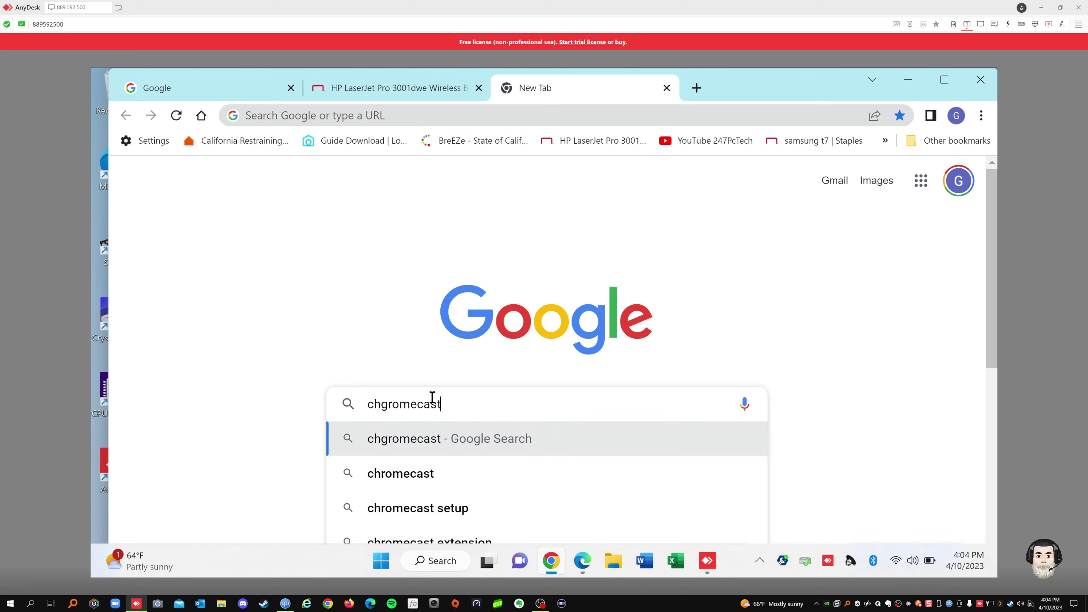
key("Left")
key("Left")
key("Left")
key("Left")
key("Left")
key("Left")
key("Left")
key("Left")
key("BackSpace")
key("Return")
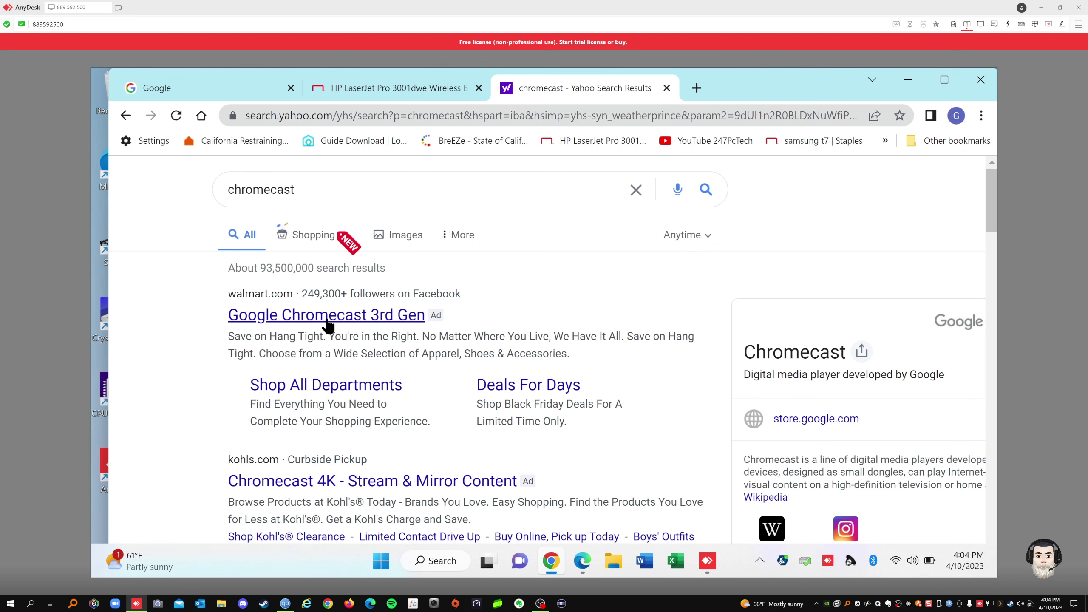
Open Walmart's Google Chromecast 3rd Gen listing and examine the product image of supported streaming apps.
left_click(290, 317)
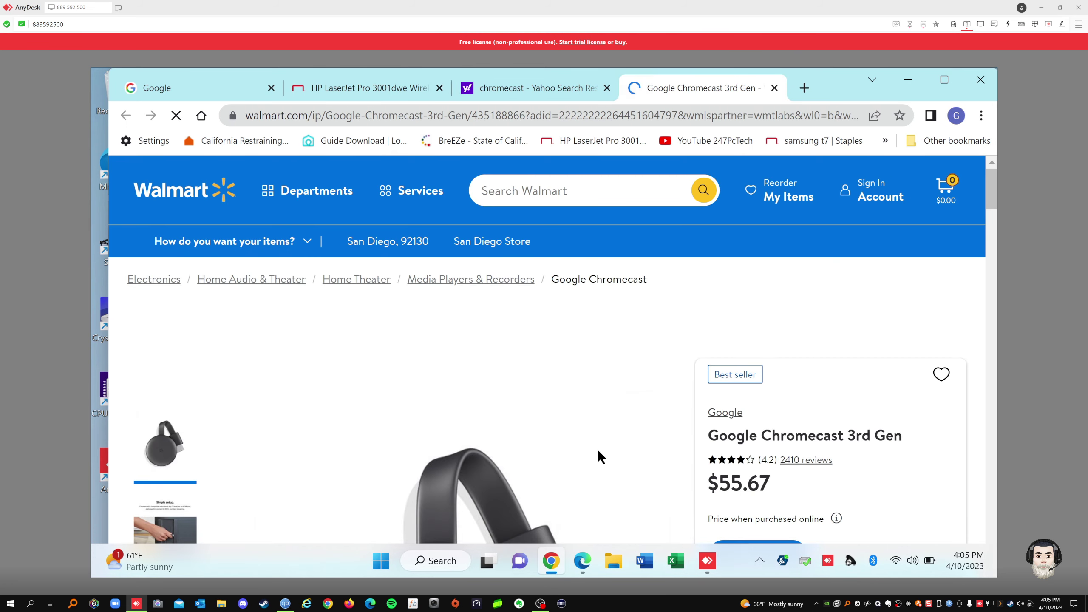
scroll(599, 452, "down", 5)
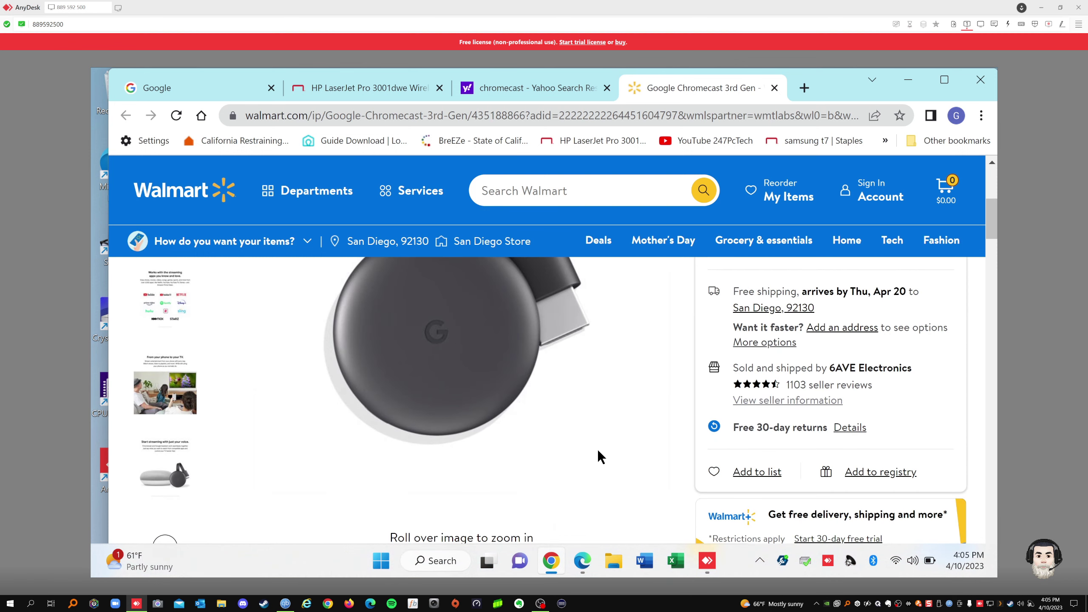
left_click(174, 301)
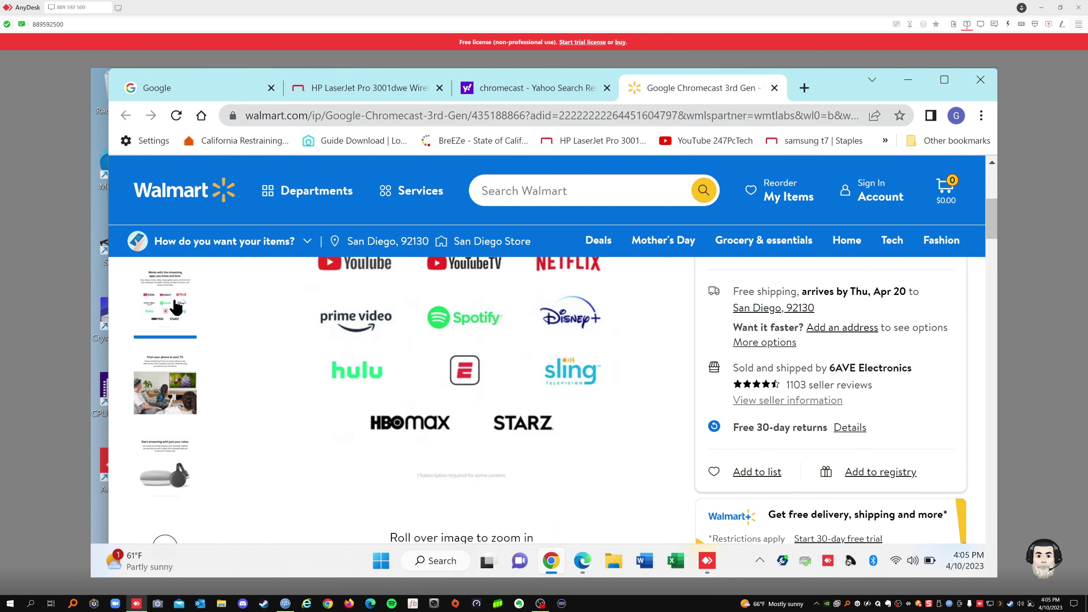
mouse_move(397, 312)
mouse_move(401, 364)
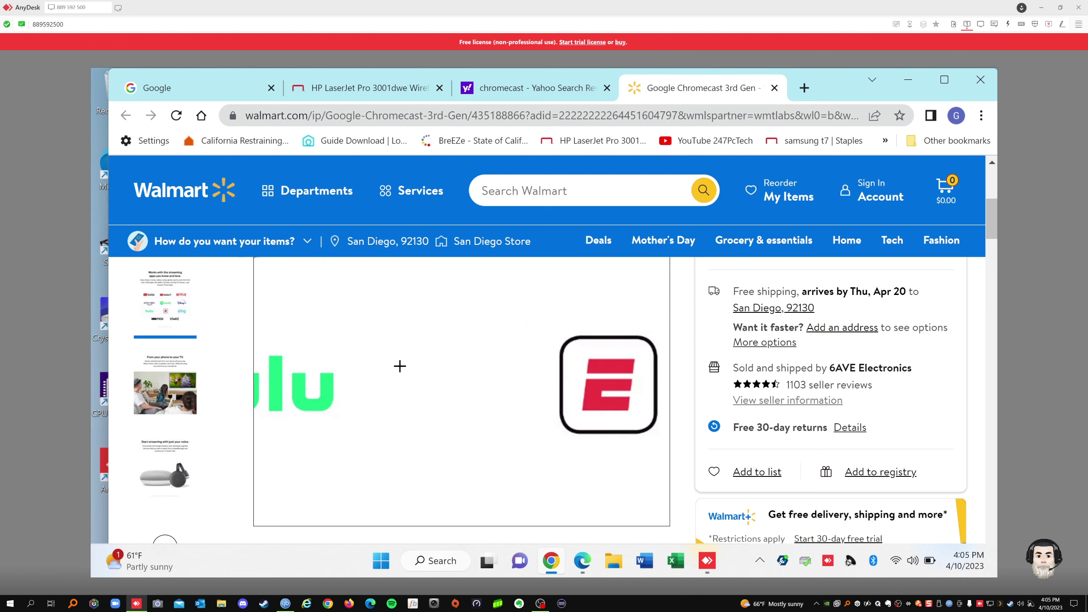
left_click(190, 424)
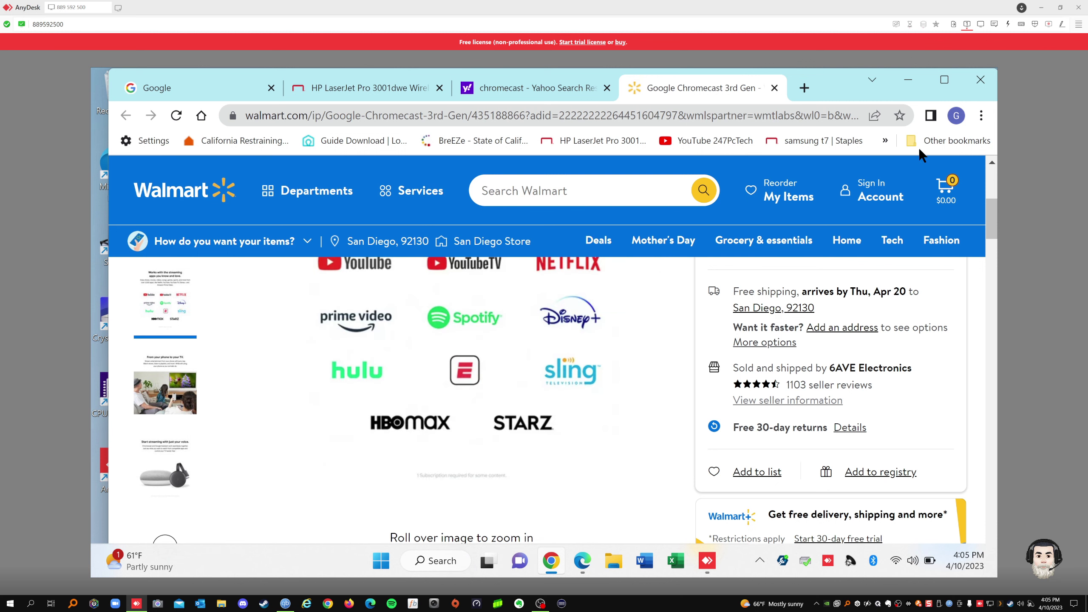
Open the Cast dialog for the Walmart tab and examine its available devices and source options.
left_click(980, 116)
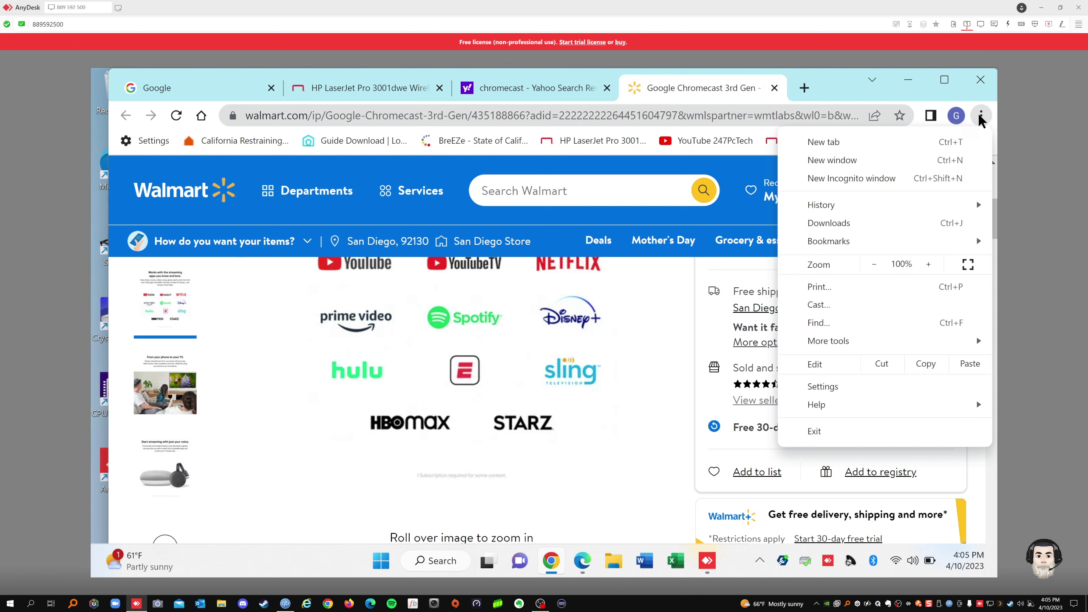
left_click(823, 304)
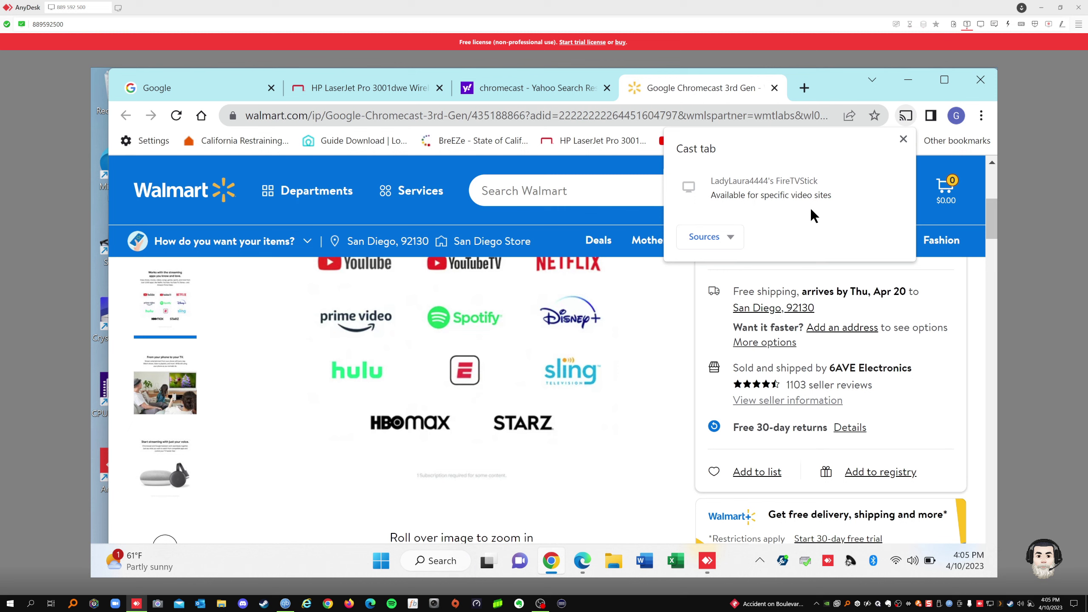
left_click(729, 238)
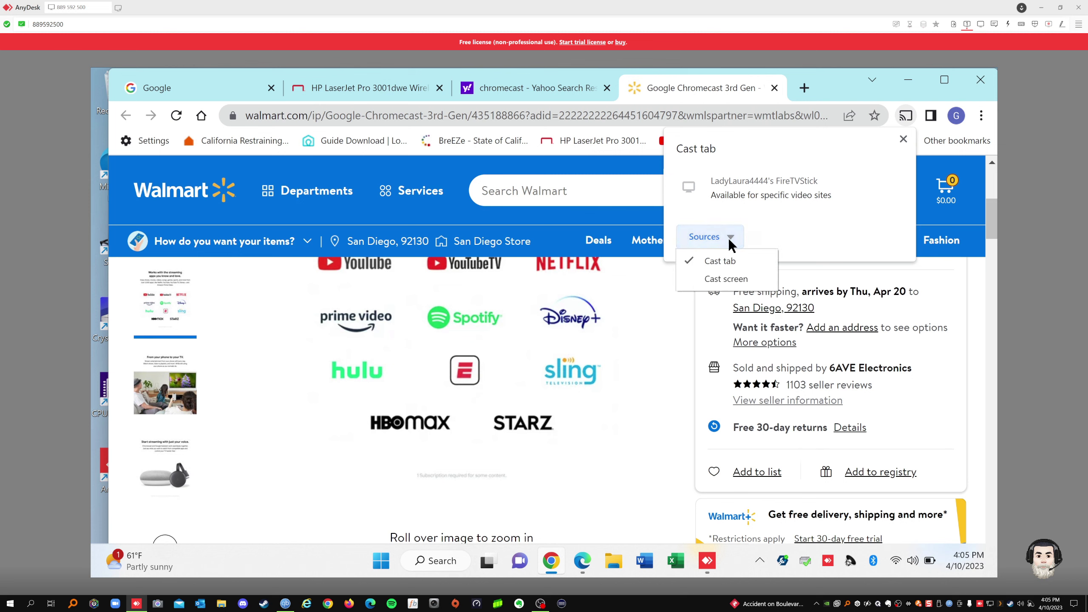
left_click(801, 216)
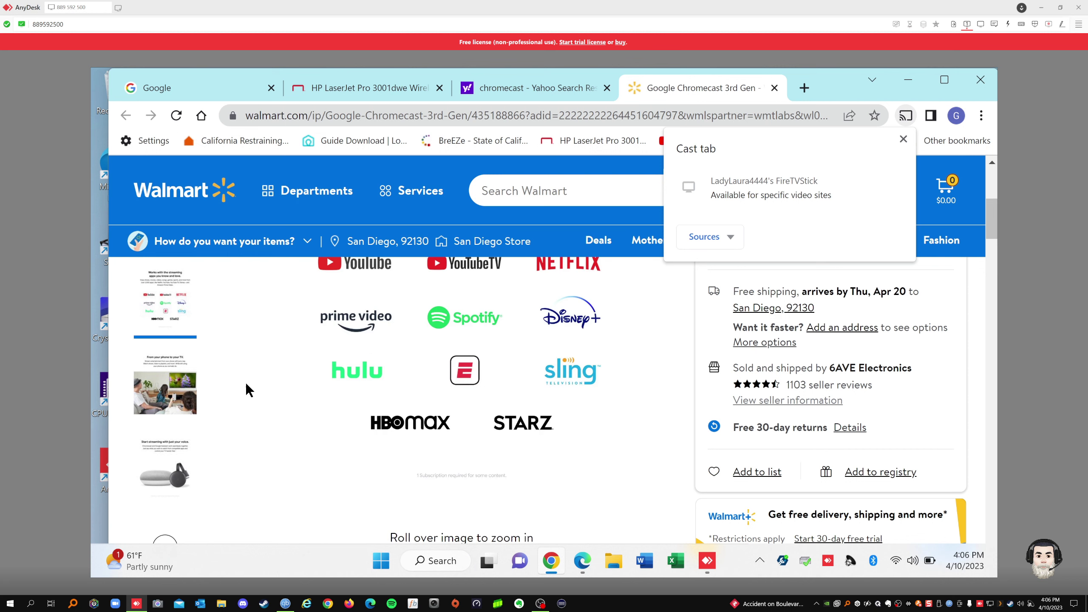
left_click(184, 500)
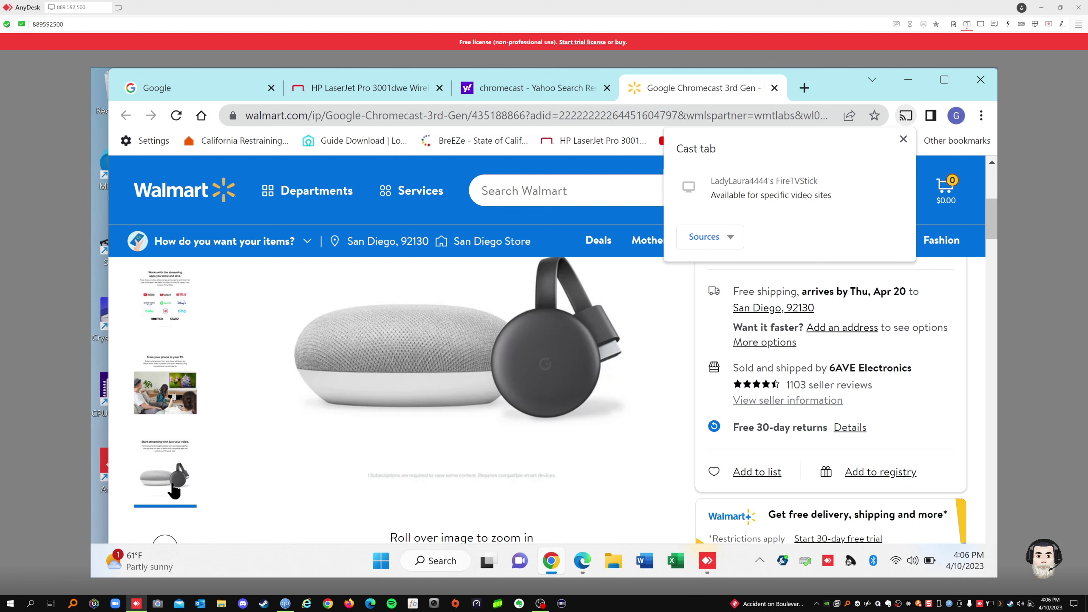
left_click(903, 139)
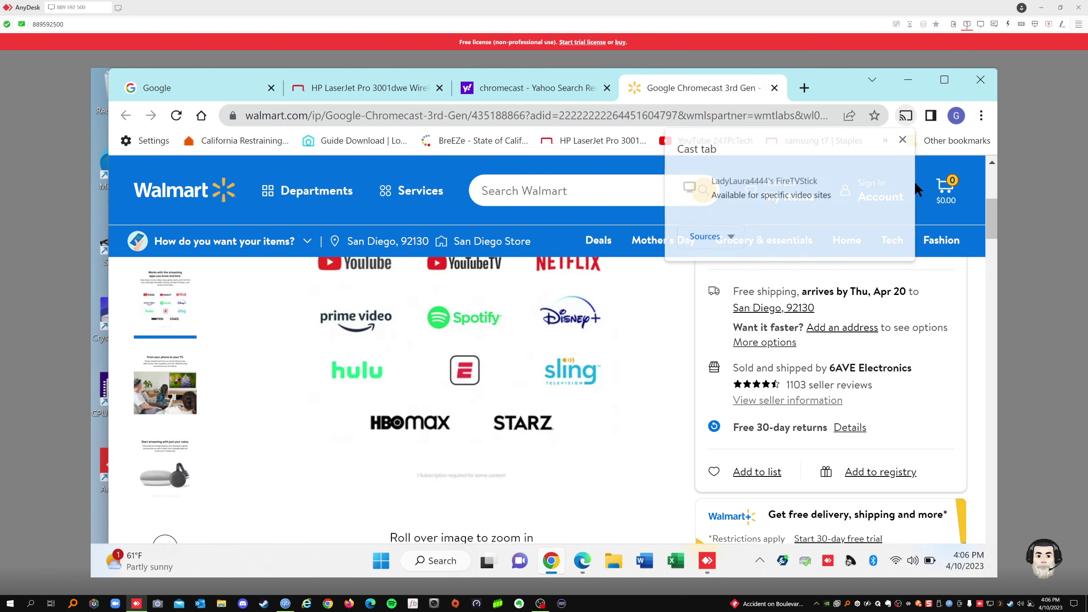
left_click(981, 115)
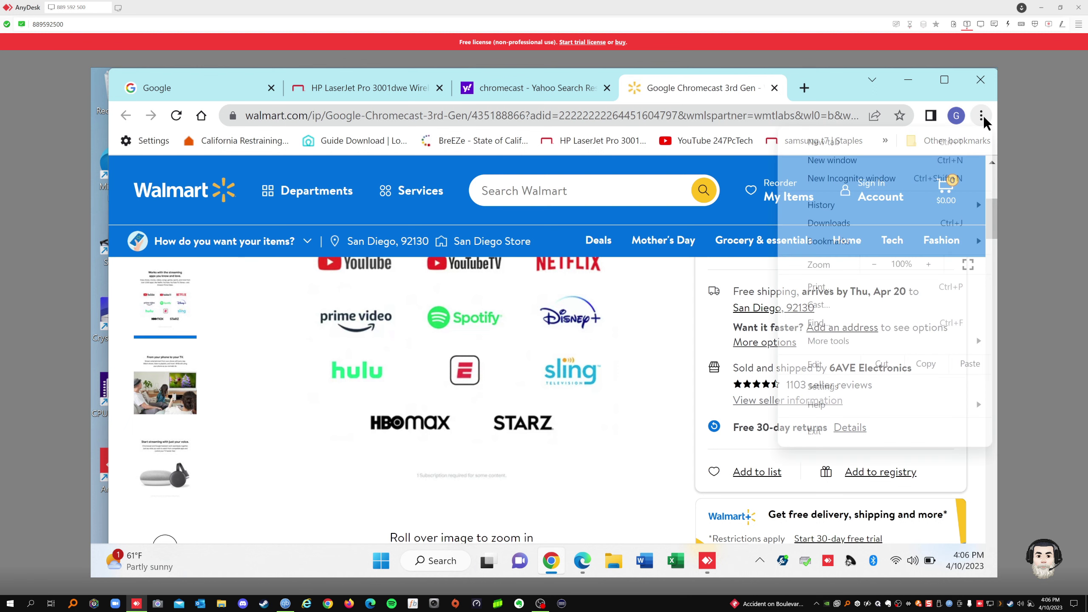
left_click(815, 304)
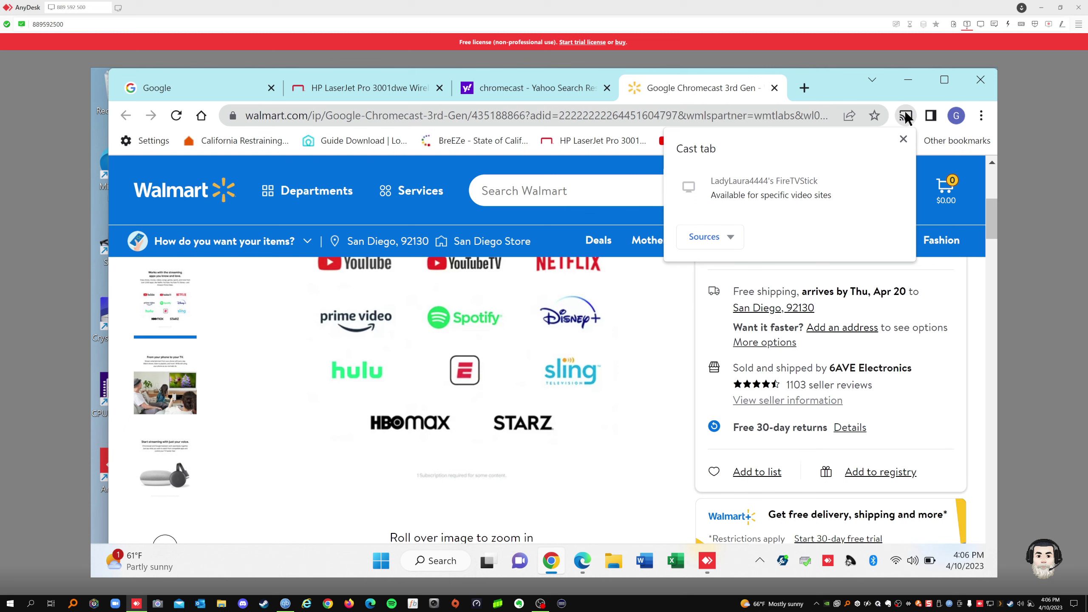
Review the remaining entries of Chrome's main menu and open the browser's Settings page.
left_click(980, 116)
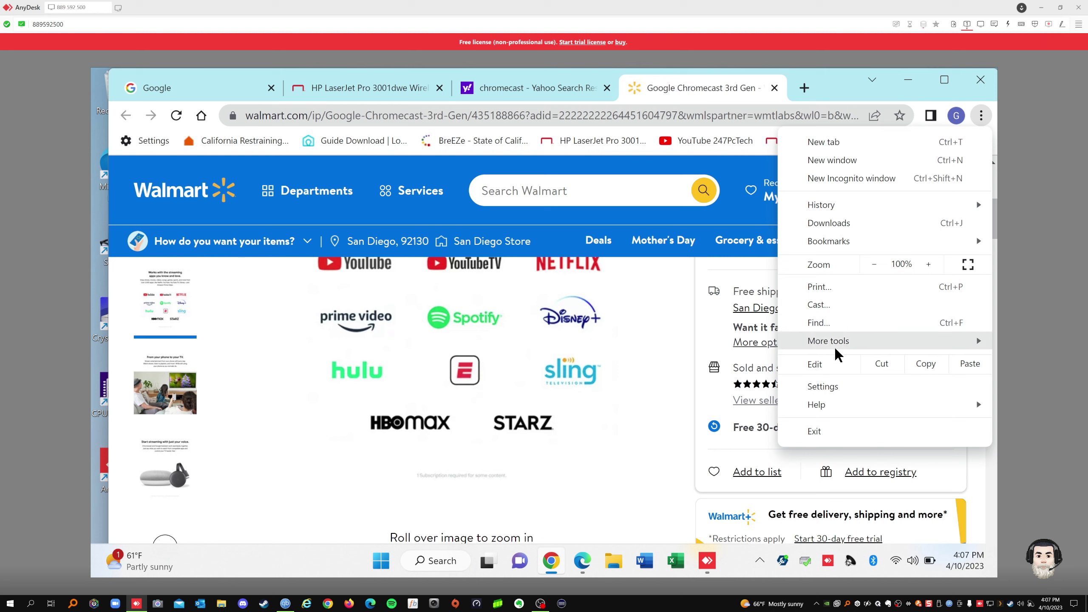
mouse_move(850, 350)
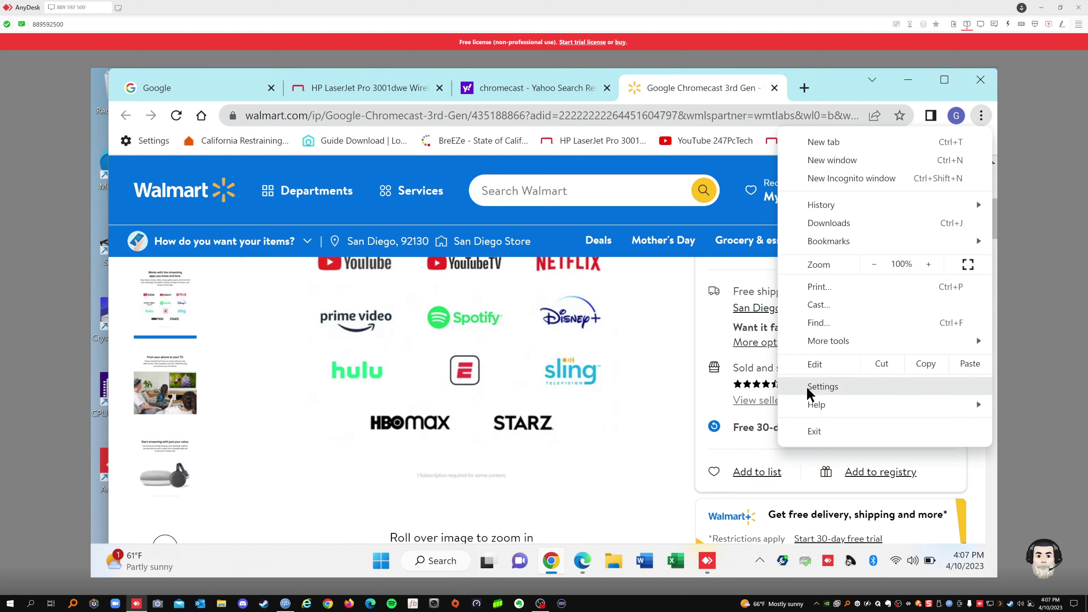
mouse_move(831, 406)
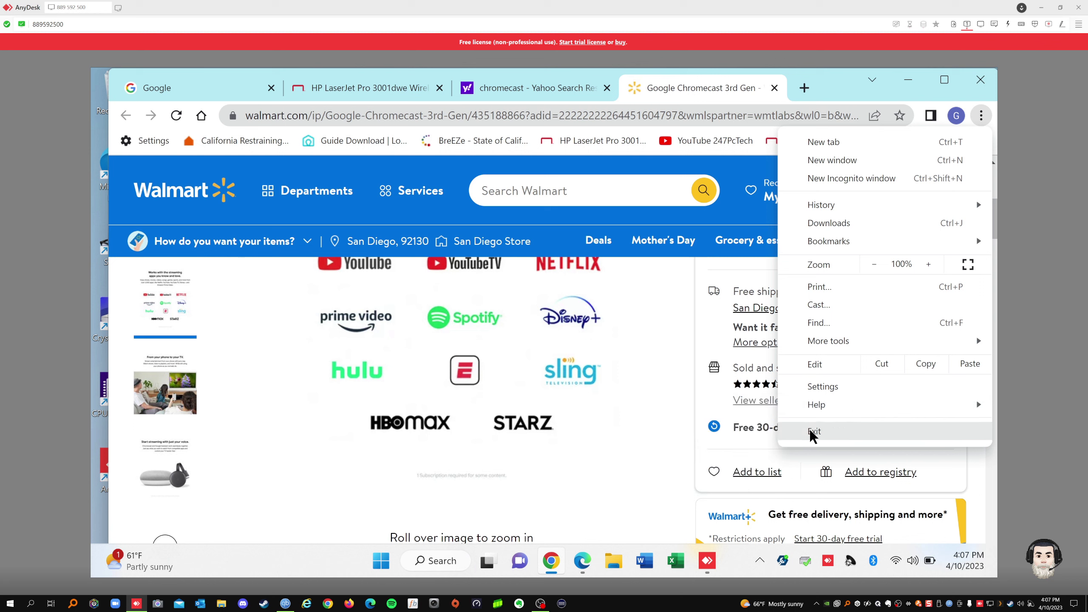
left_click(821, 388)
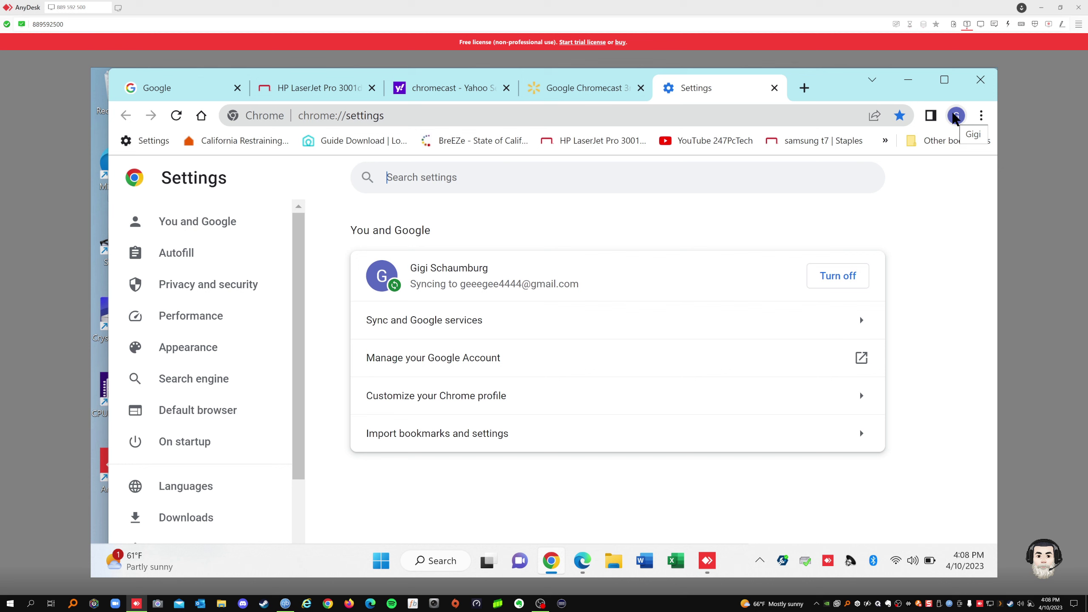
Check the signed-in profile's summary and show the You and Google section of the settings.
left_click(956, 116)
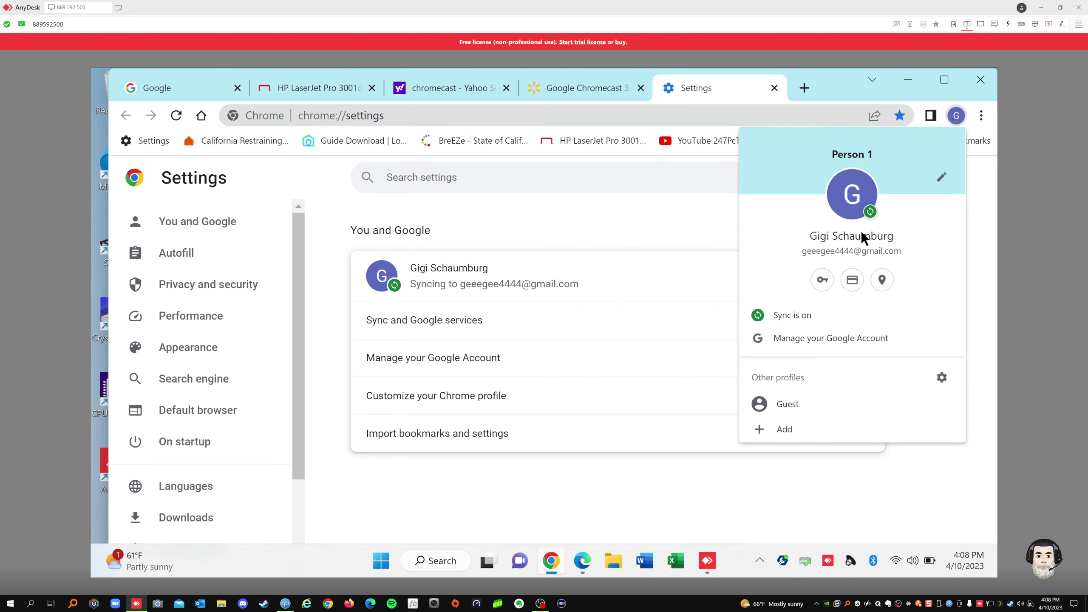
left_click(664, 219)
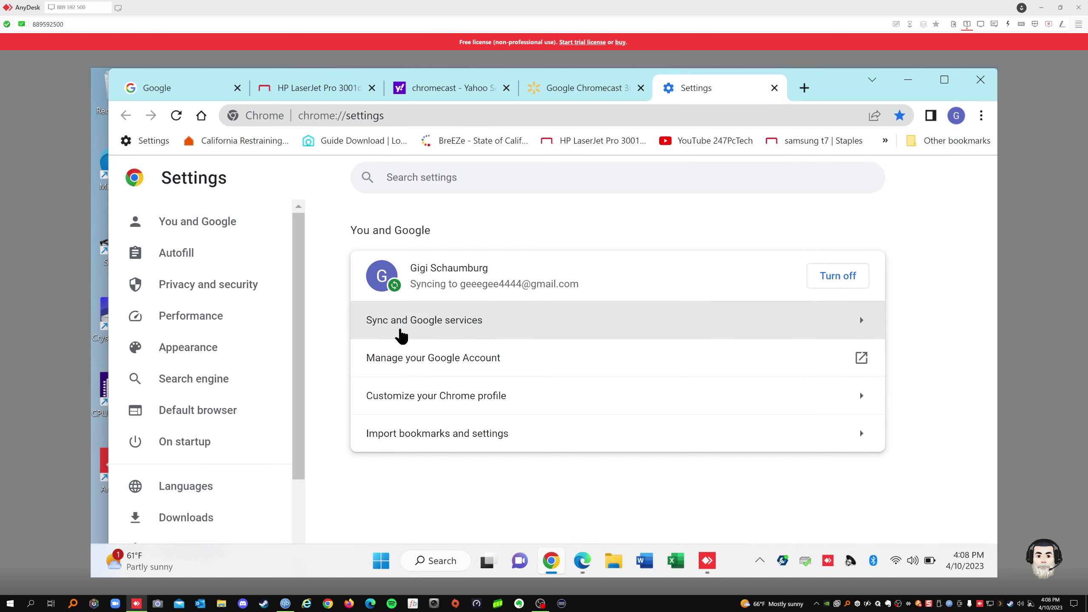
left_click(186, 225)
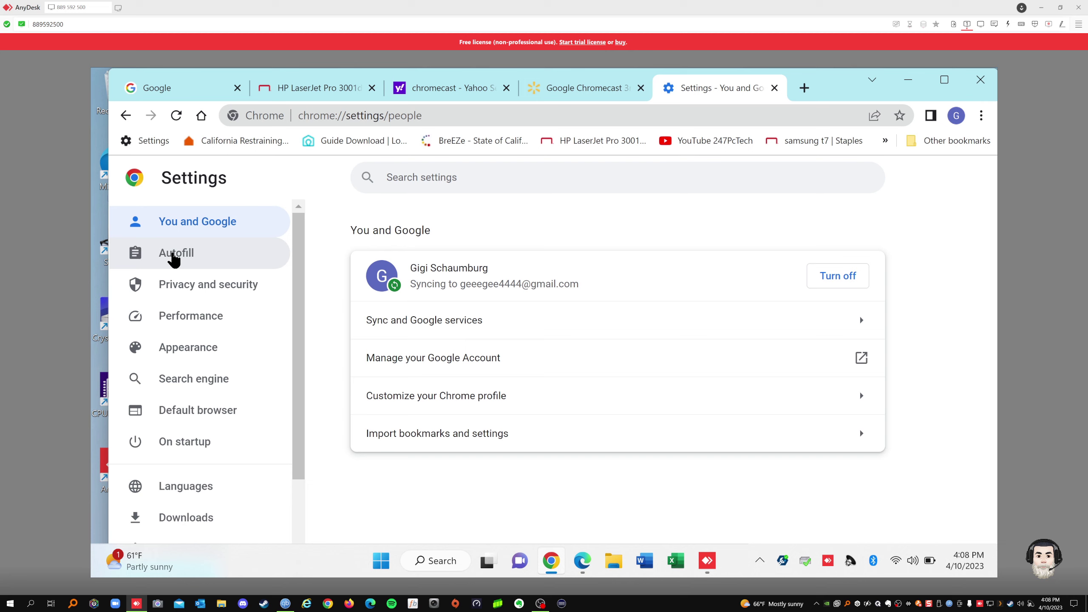
Open Password Manager in the Autofill settings and look through its options and saved passwords list.
left_click(173, 252)
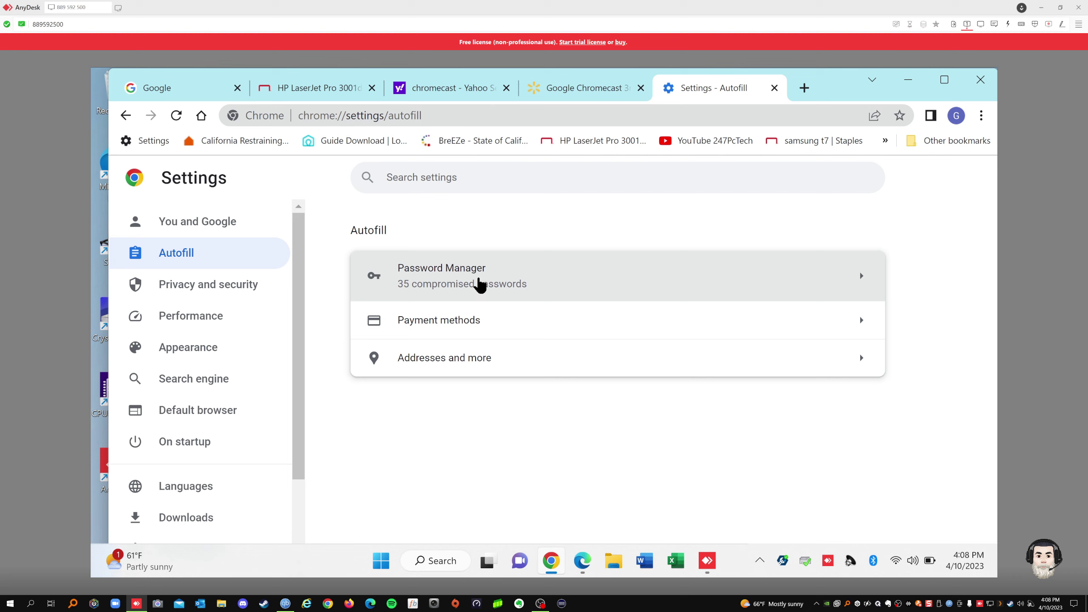
left_click(480, 285)
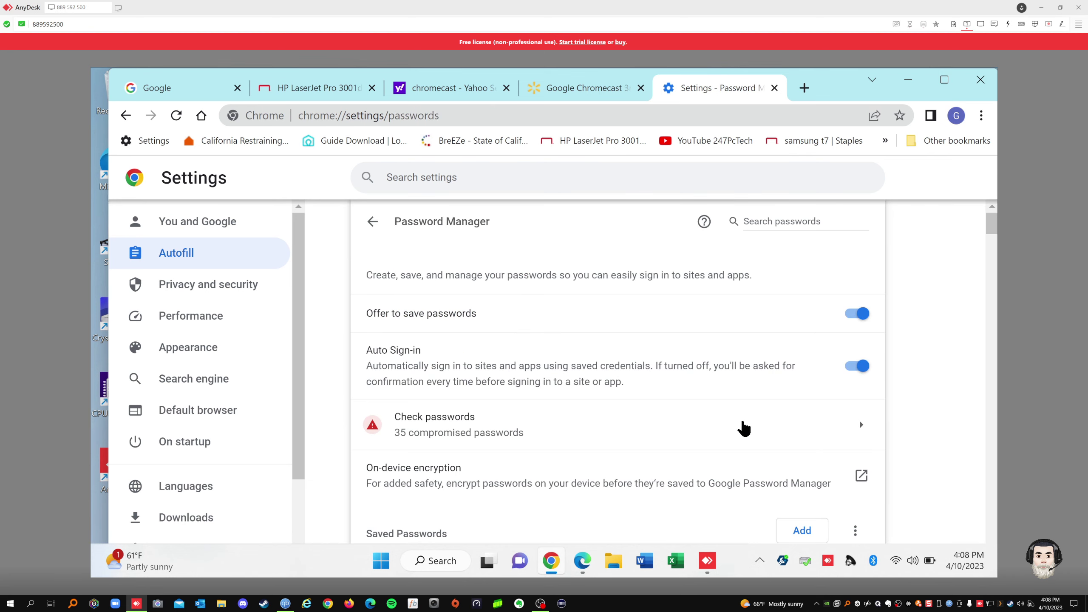
scroll(706, 416, "down", 7)
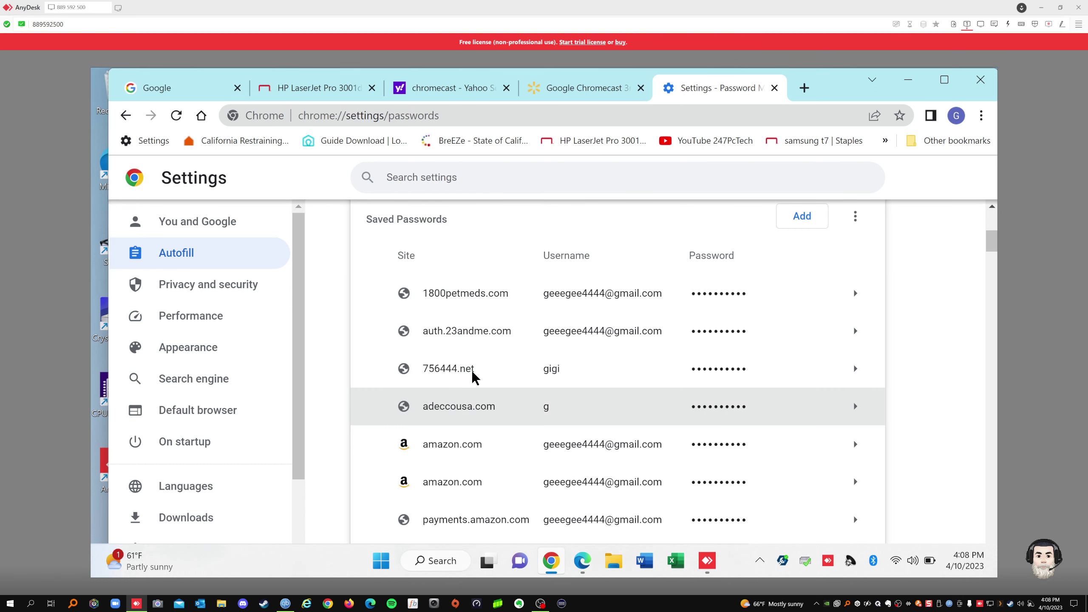
scroll(561, 380, "down", 5)
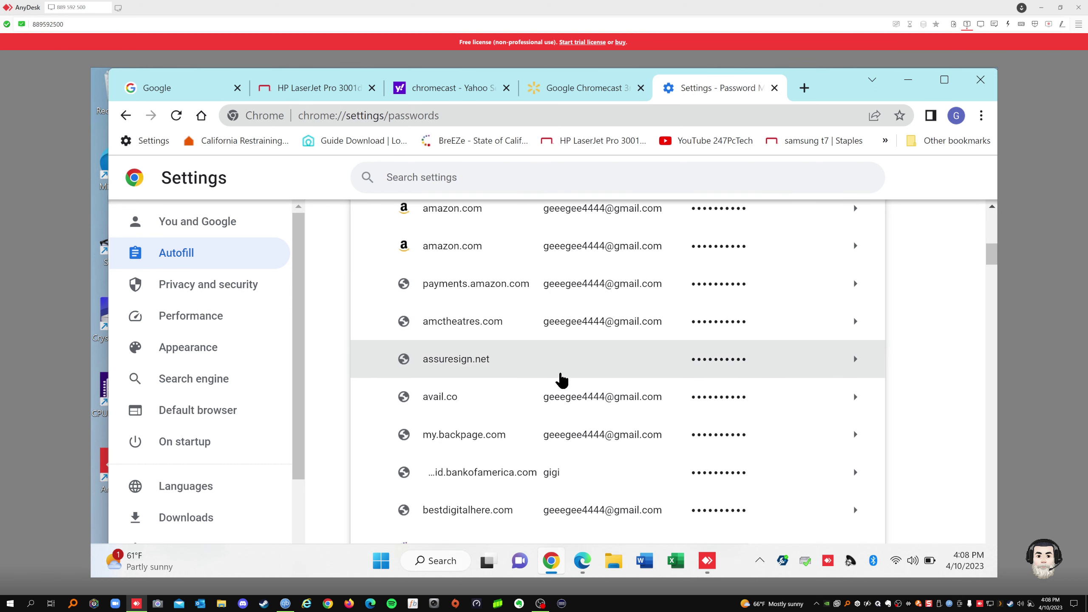
scroll(561, 380, "down", 3)
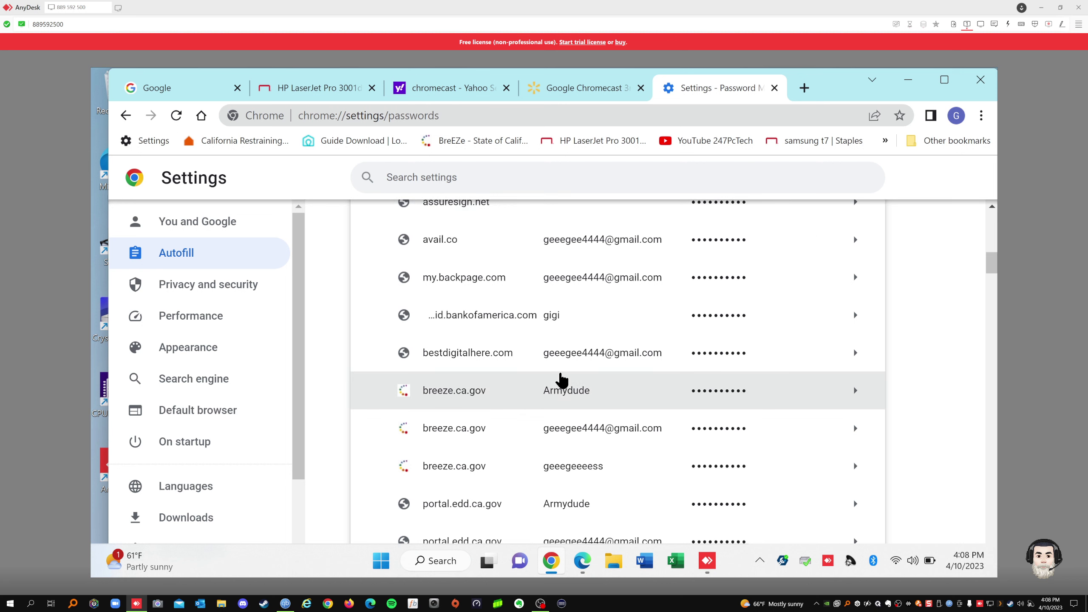
scroll(562, 379, "up", 10)
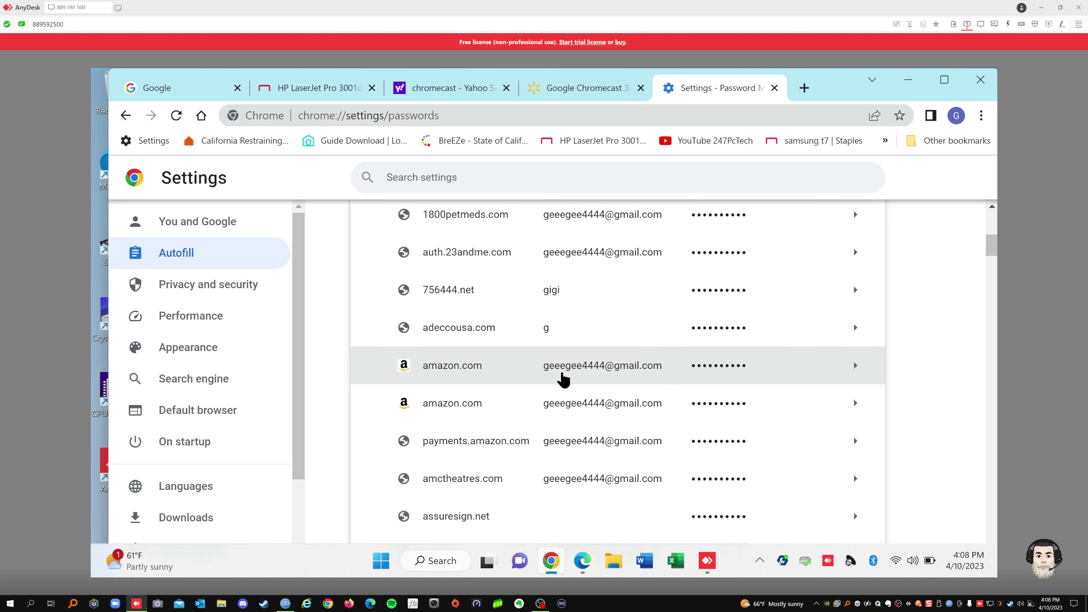
scroll(563, 378, "up", 2)
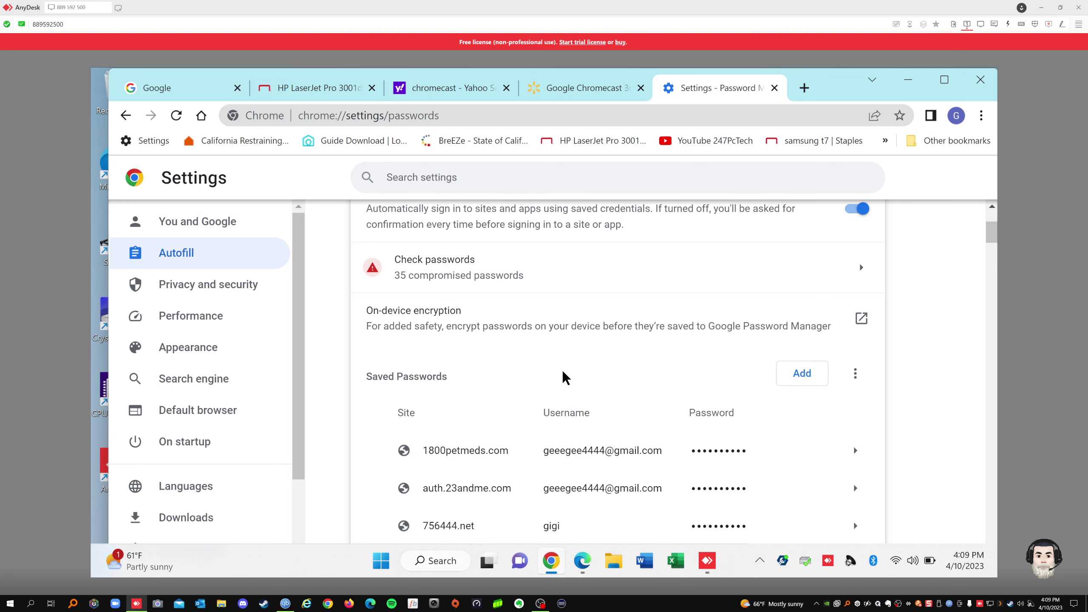
scroll(563, 377, "down", 6)
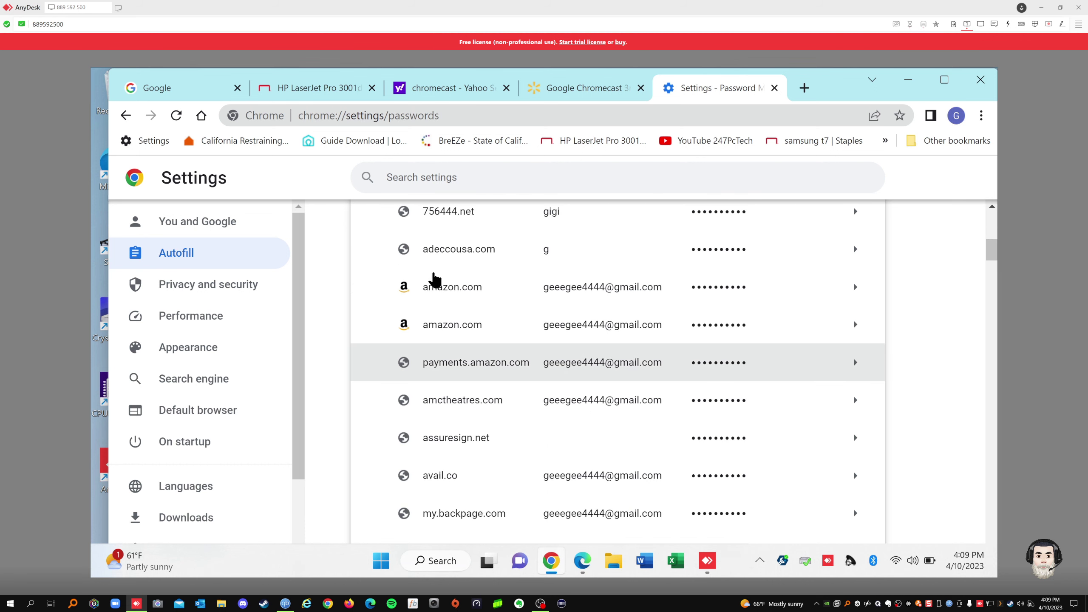
Open the saved amazon.com entry, reveal and re-hide its password, and return to the saved passwords list.
left_click(473, 302)
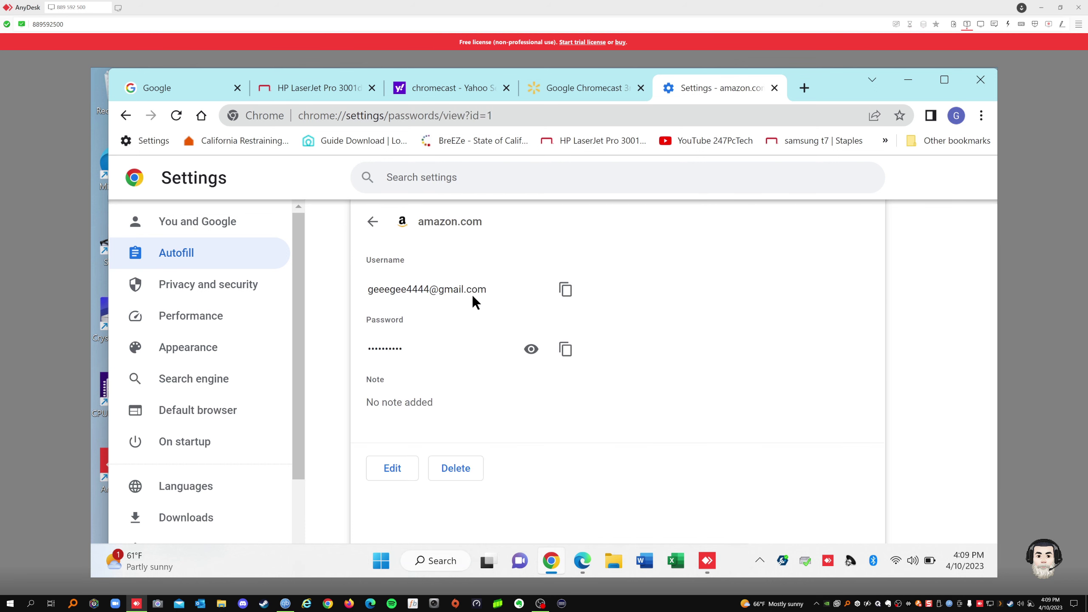
left_click(532, 350)
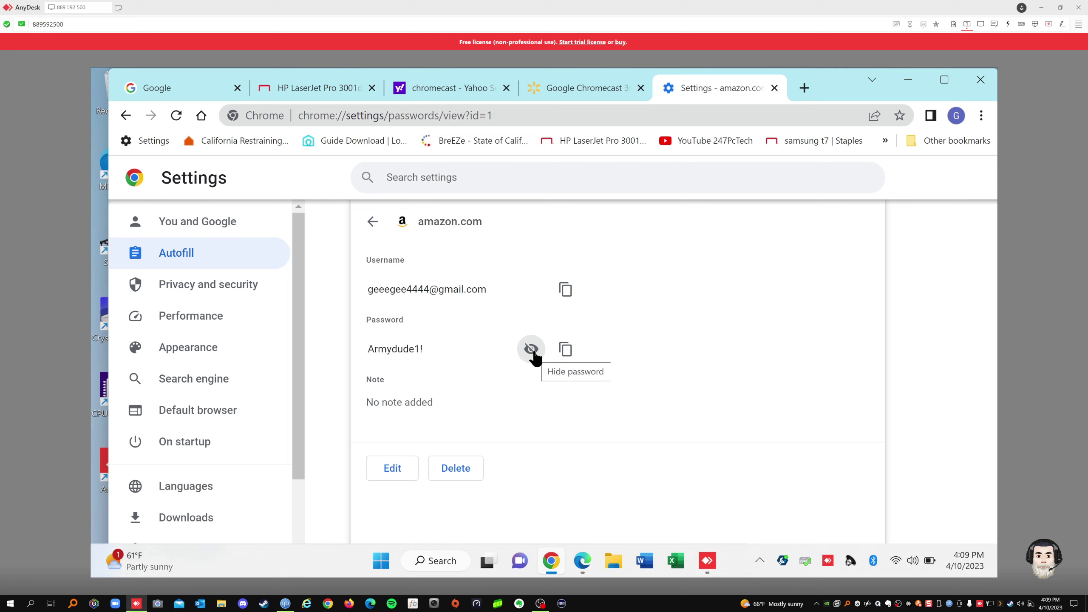
left_click(534, 353)
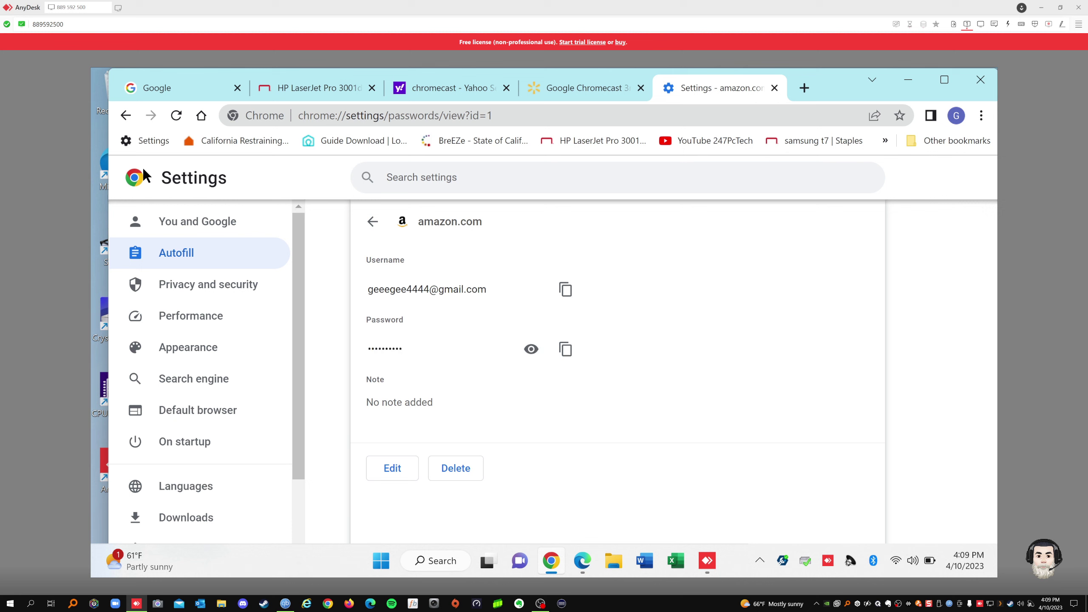
left_click(124, 121)
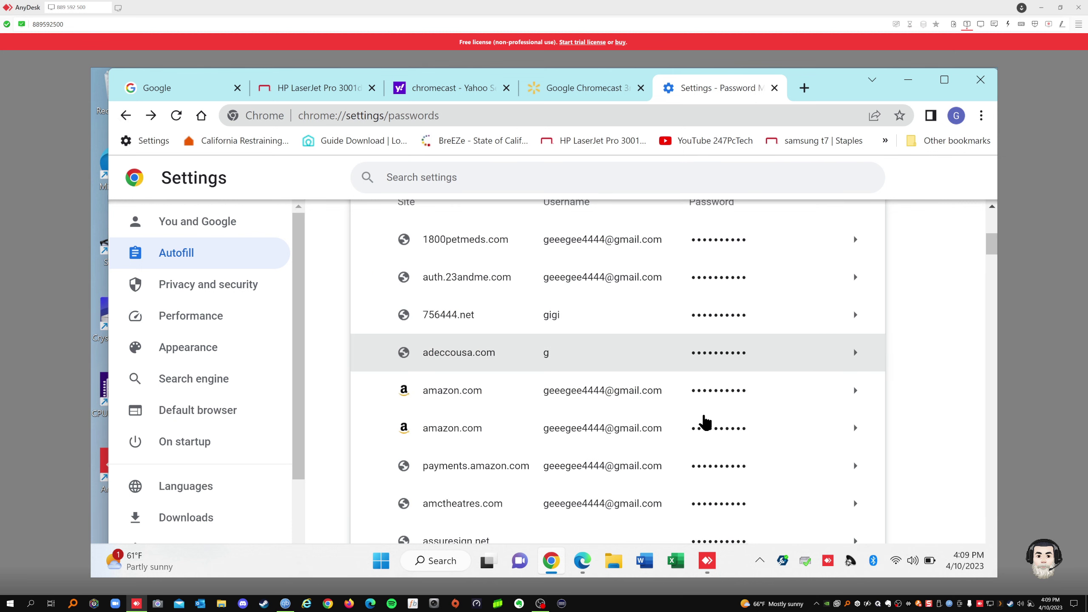
Browse further down the saved passwords to the accounts.craigslist.org entry, open it, and reveal and re-hide its password.
scroll(787, 430, "down", 3)
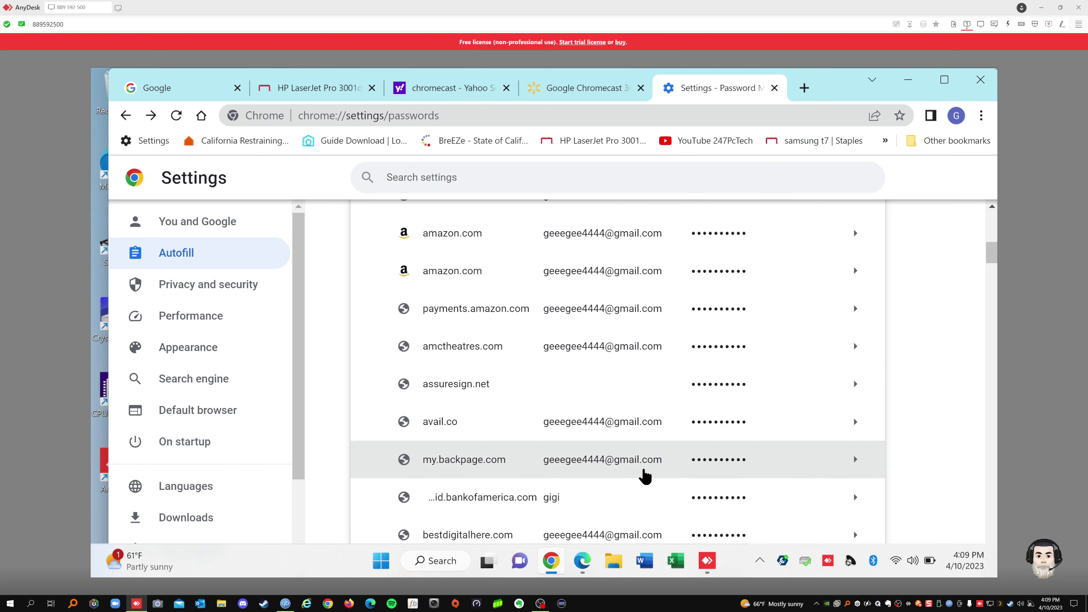
scroll(647, 476, "down", 3)
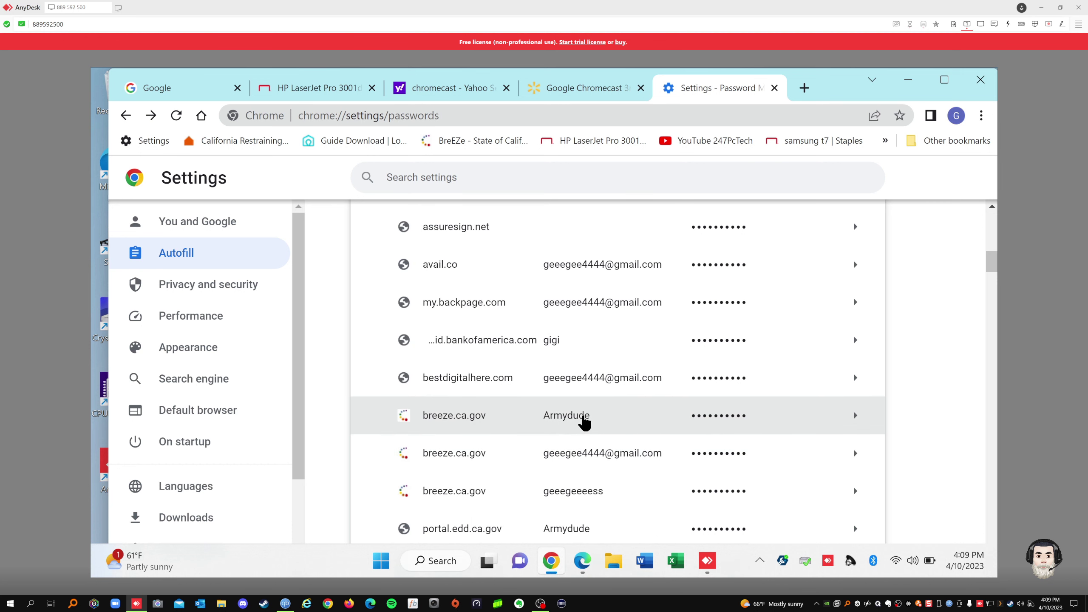
scroll(547, 441, "down", 2)
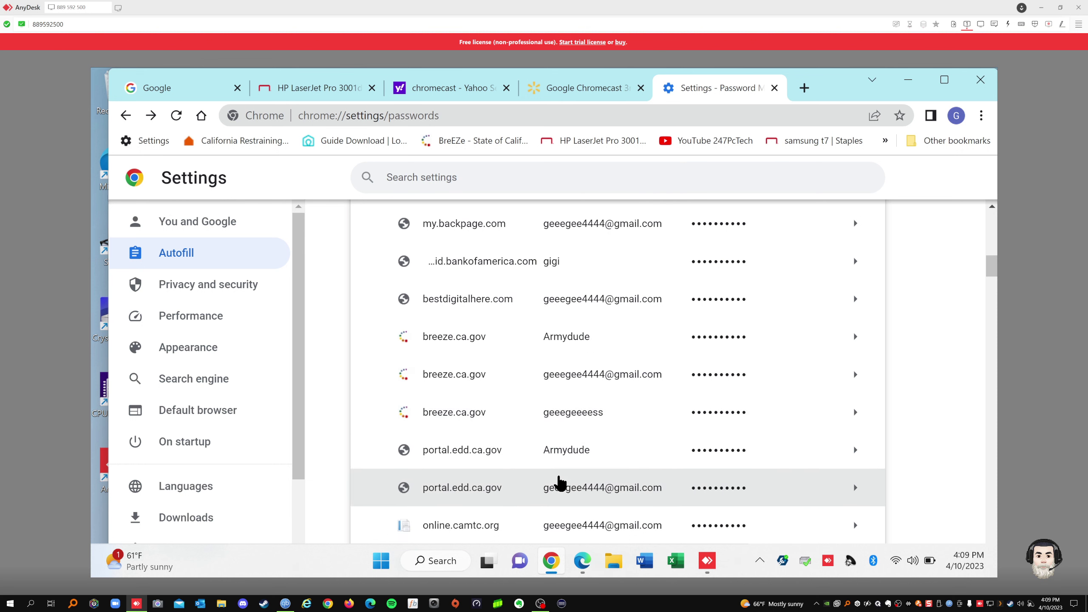
scroll(559, 482, "down", 1)
scroll(559, 482, "down", 4)
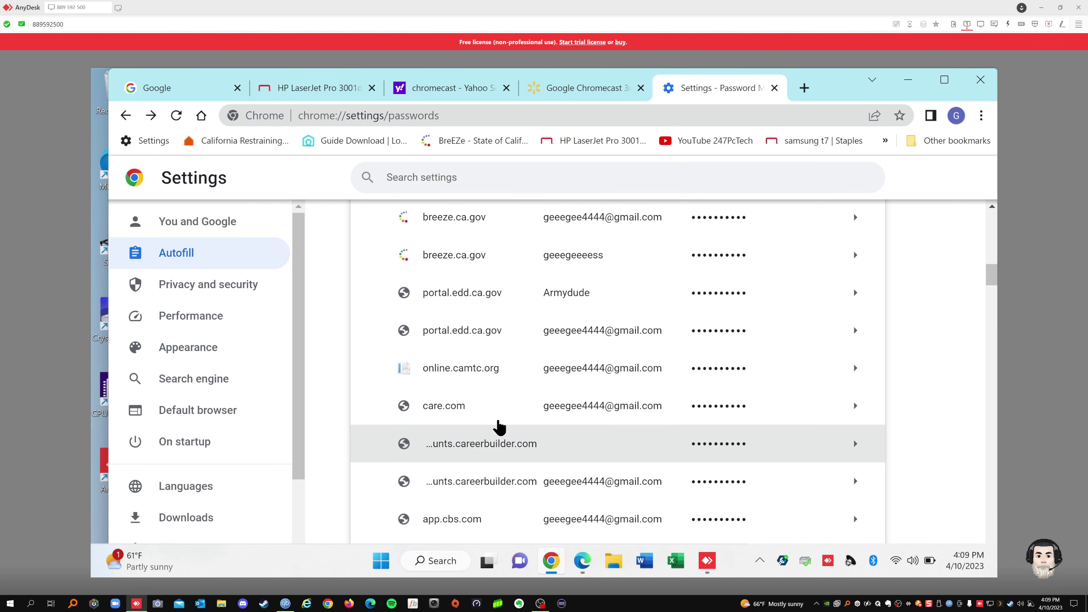
scroll(591, 476, "down", 4)
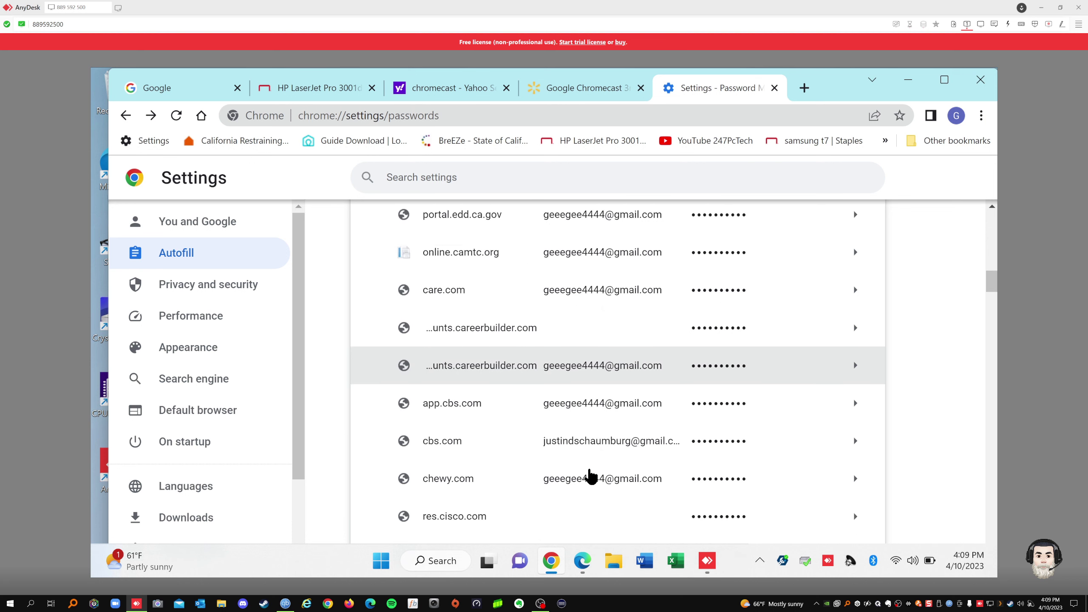
scroll(538, 523, "down", 6)
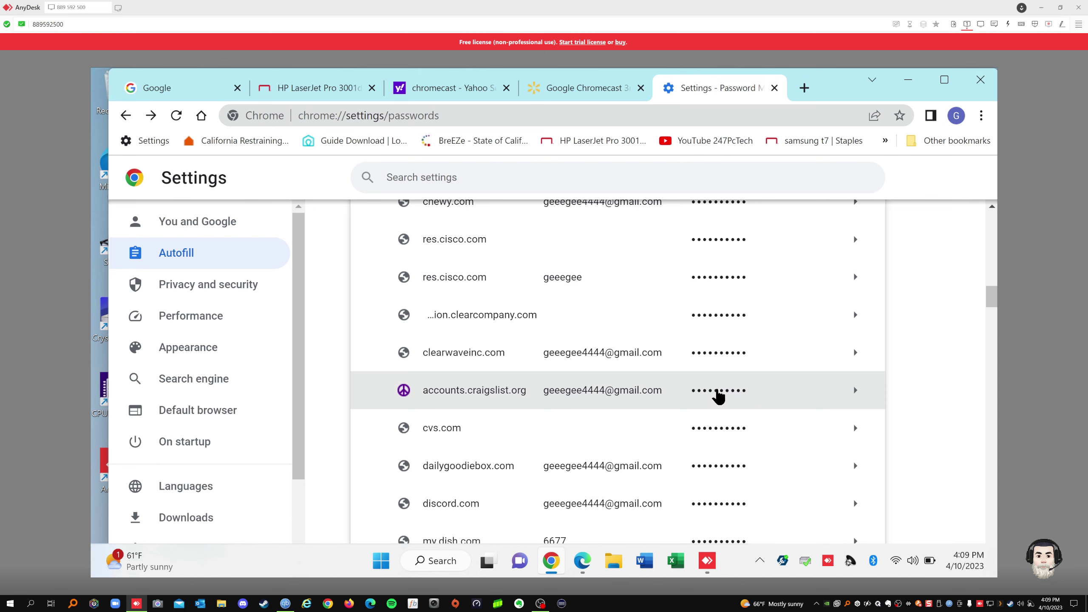
left_click(717, 392)
left_click(530, 351)
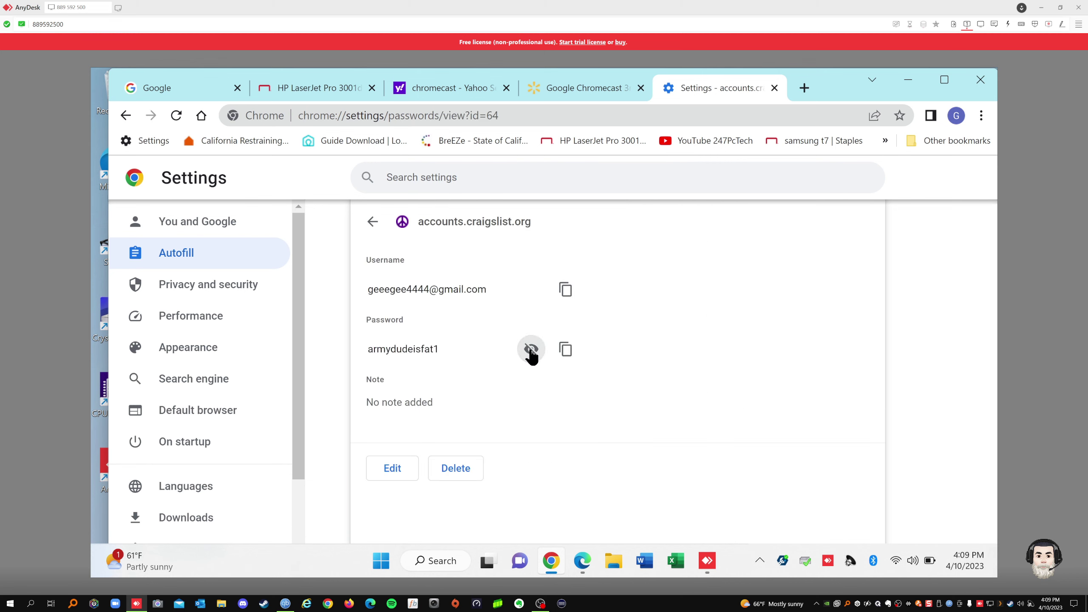
left_click(530, 351)
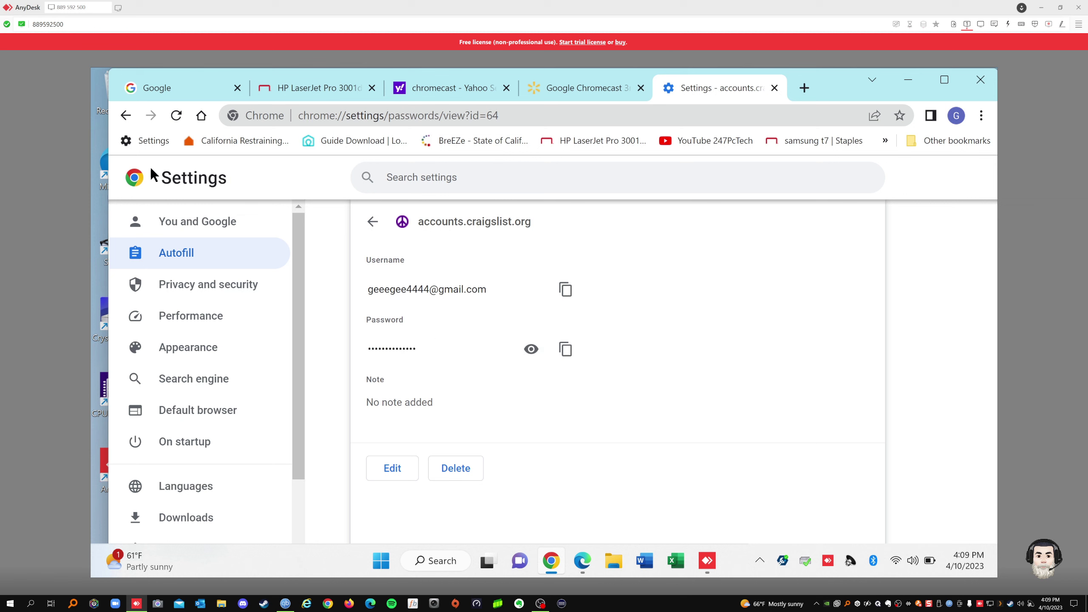
Return to the saved passwords list, browse further down it, and reopen the main Settings page.
left_click(125, 115)
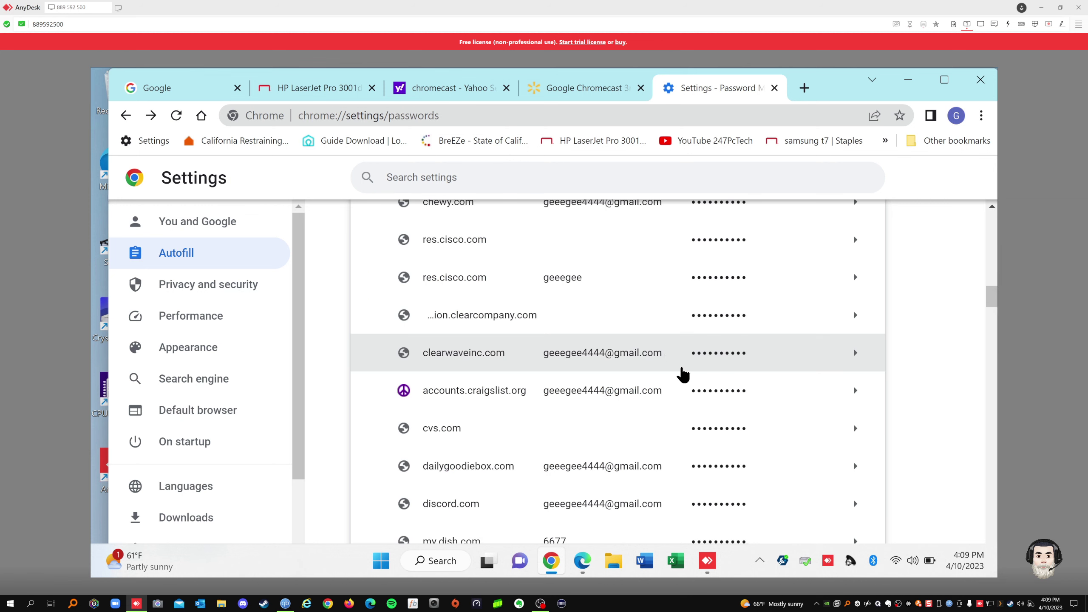
scroll(698, 397, "down", 7)
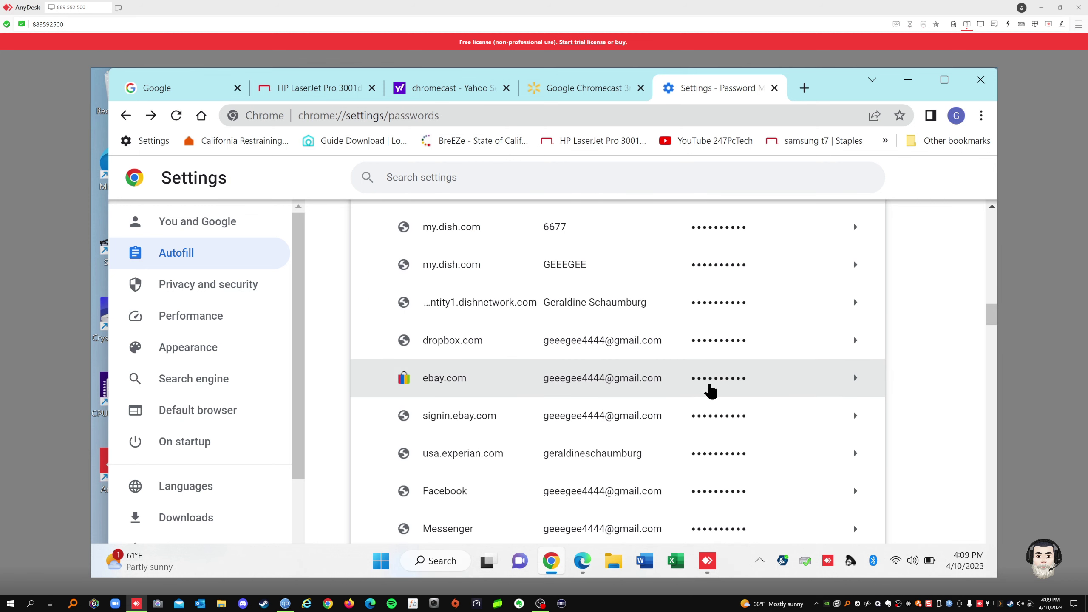
left_click(982, 116)
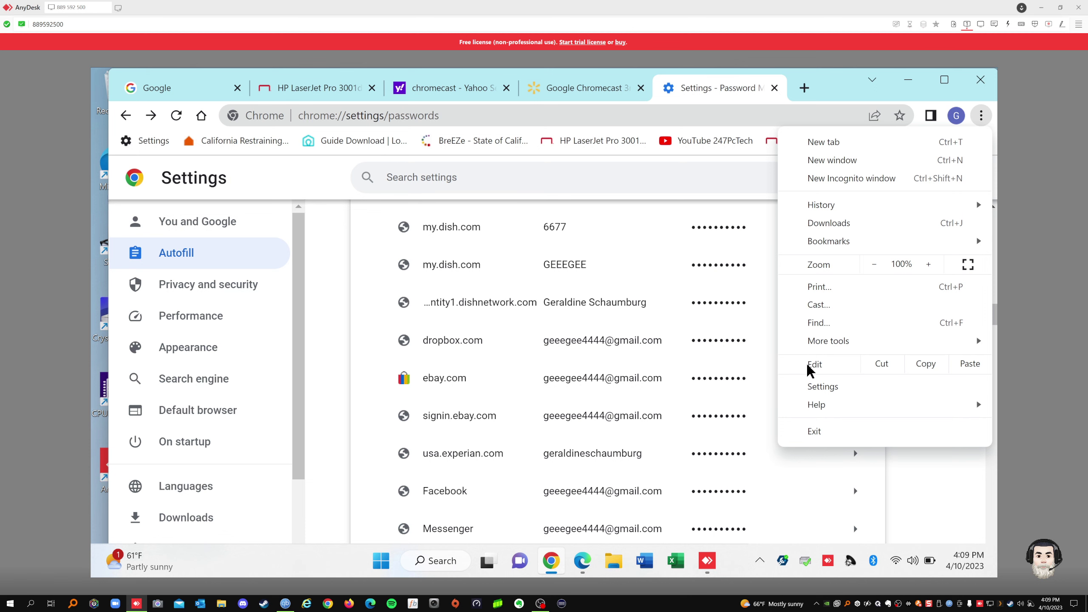
left_click(839, 390)
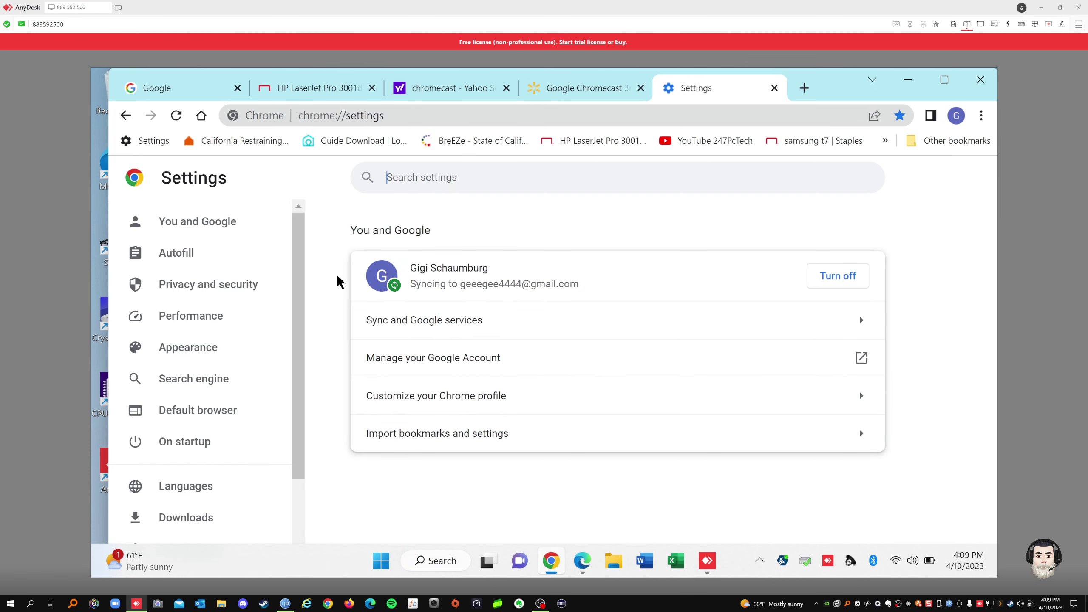
Open Payment methods in the Autofill settings, look through the saved cards, and highlight the expiry date of the third Visa.
left_click(182, 256)
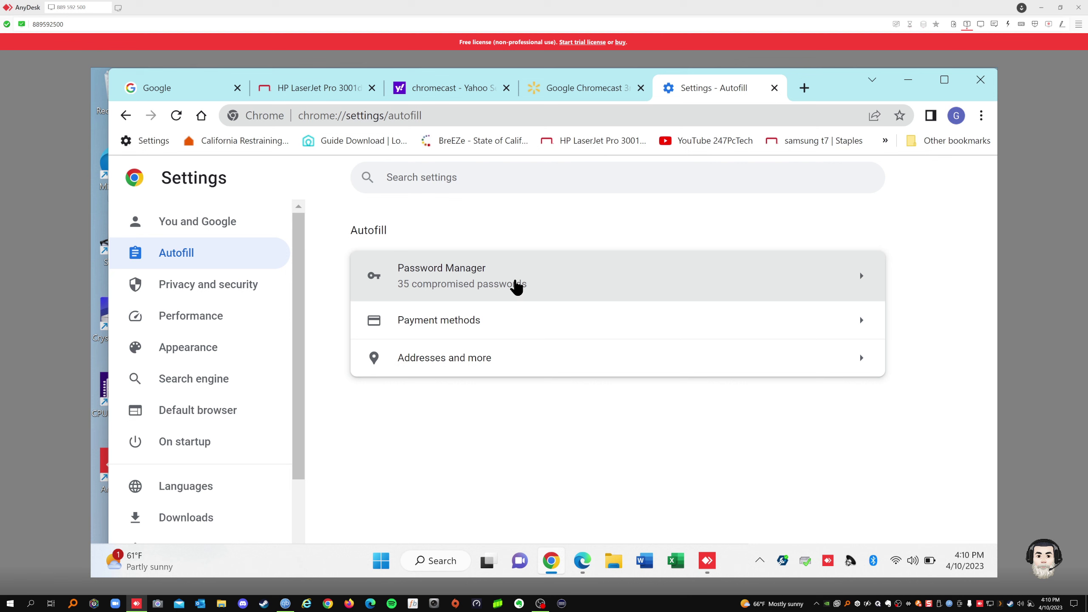
left_click(473, 325)
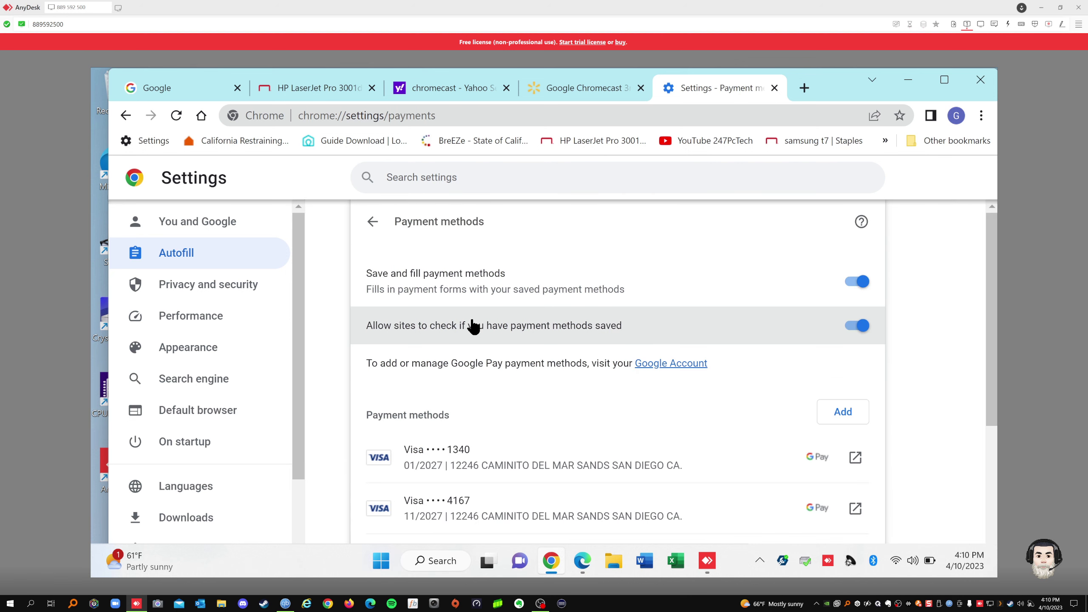
scroll(698, 349, "down", 3)
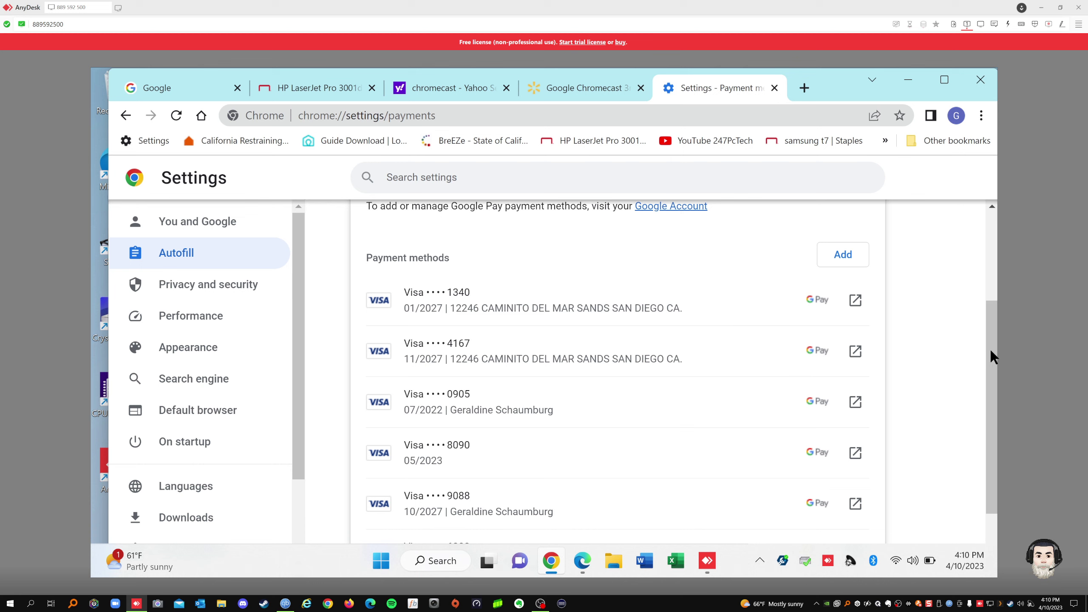
left_click_drag(992, 349, 1011, 507)
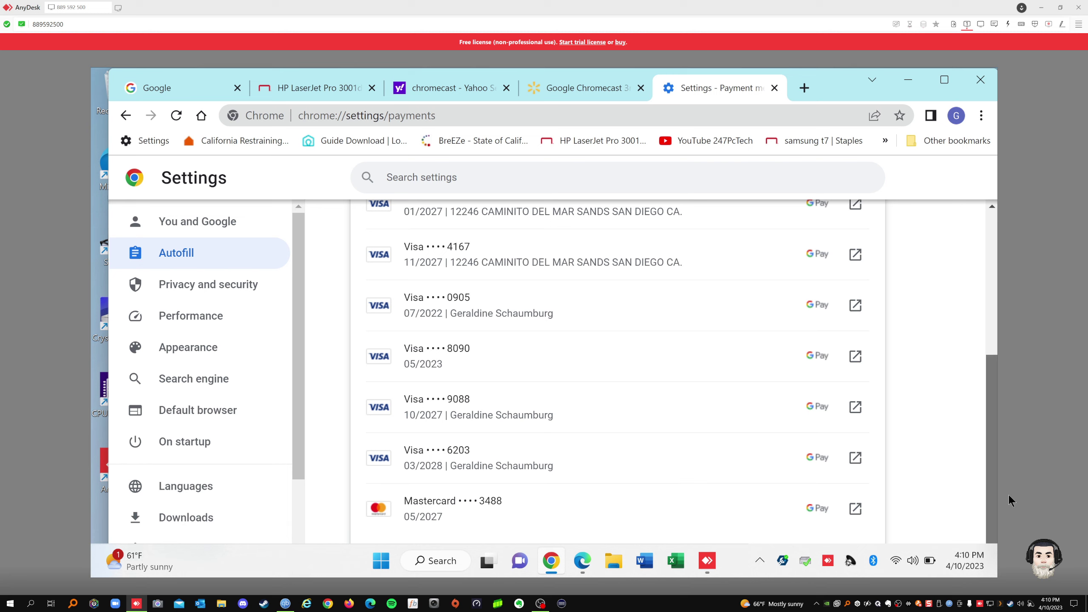
left_click_drag(1000, 406, 1019, 499)
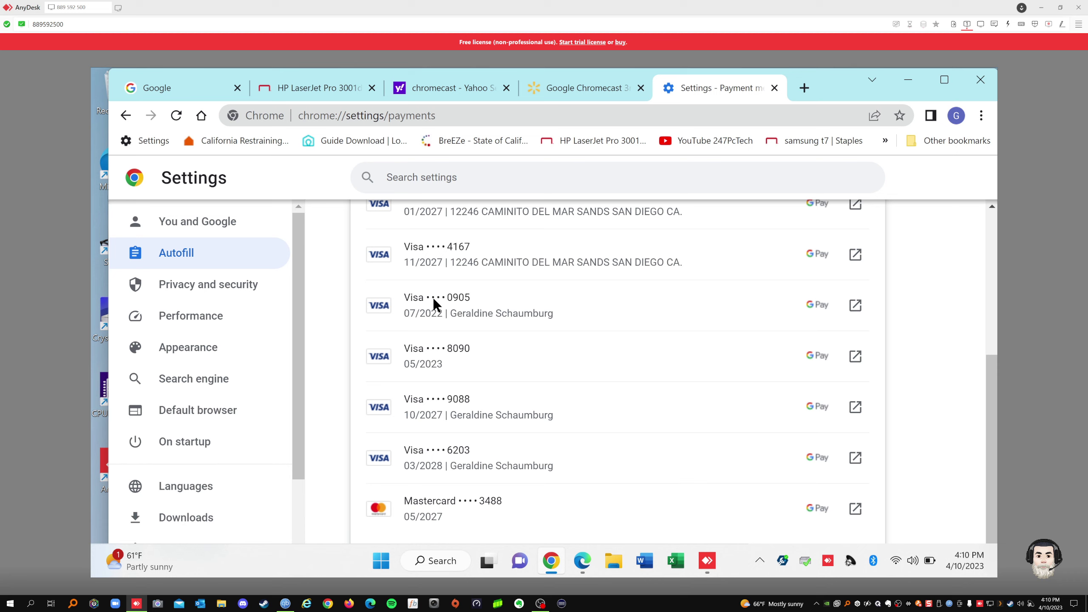
left_click_drag(443, 313, 403, 313)
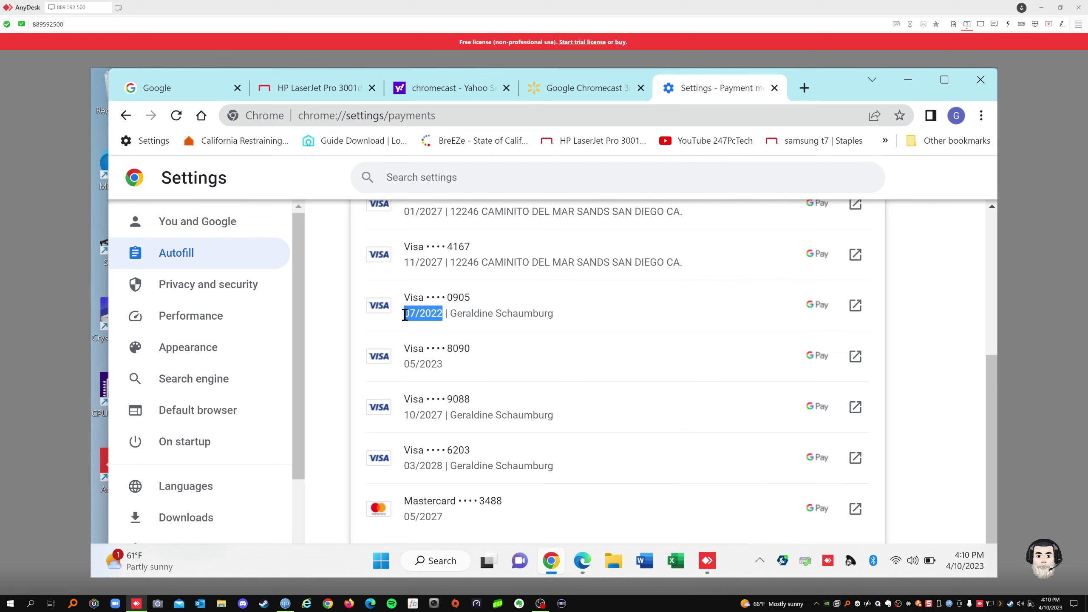
Open that Visa's entry in Google Pay and remove the expired Visa listed just before the Mastercard, plus the Mastercard with incomplete information.
left_click(851, 305)
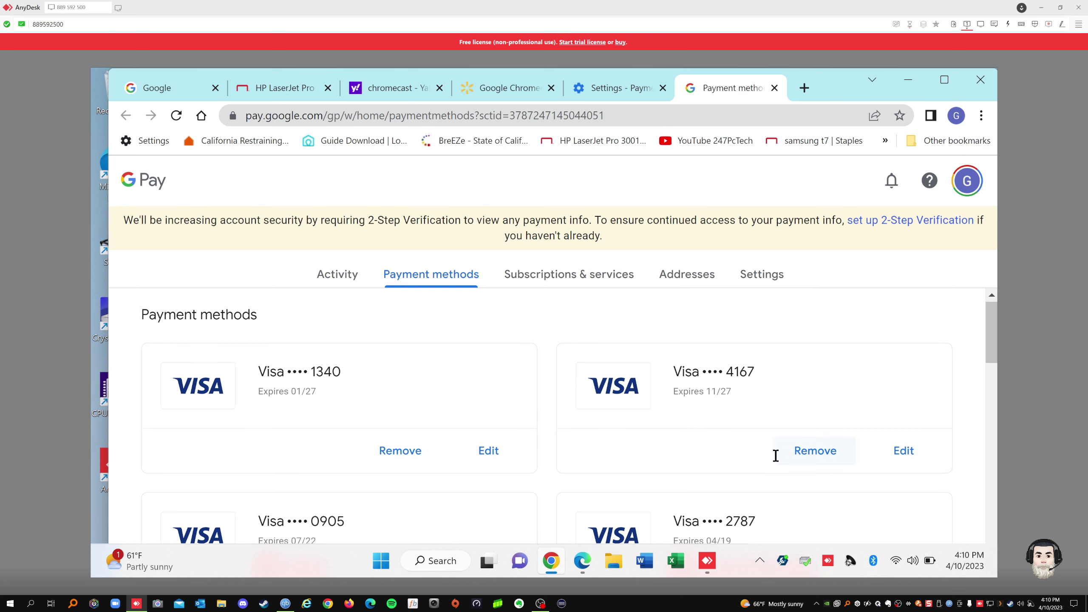
scroll(776, 456, "down", 5)
scroll(776, 453, "down", 2)
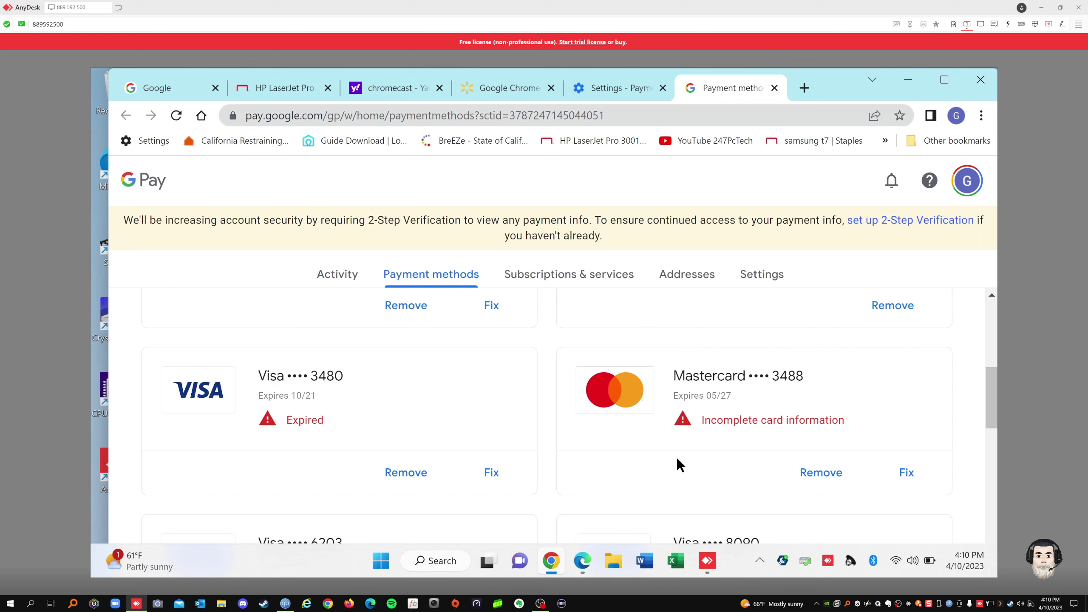
left_click(408, 473)
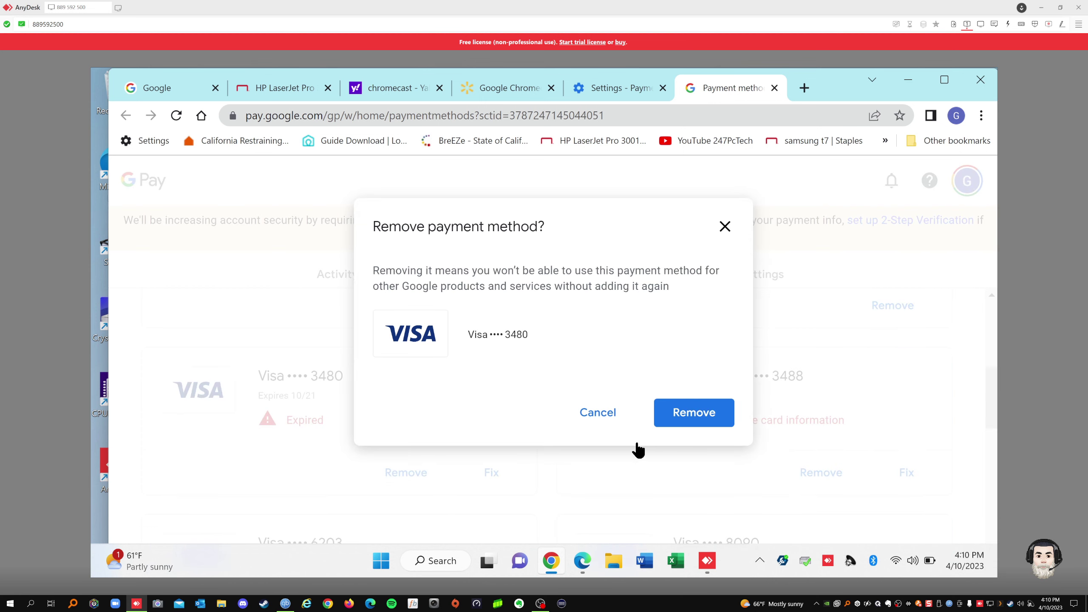
left_click(685, 409)
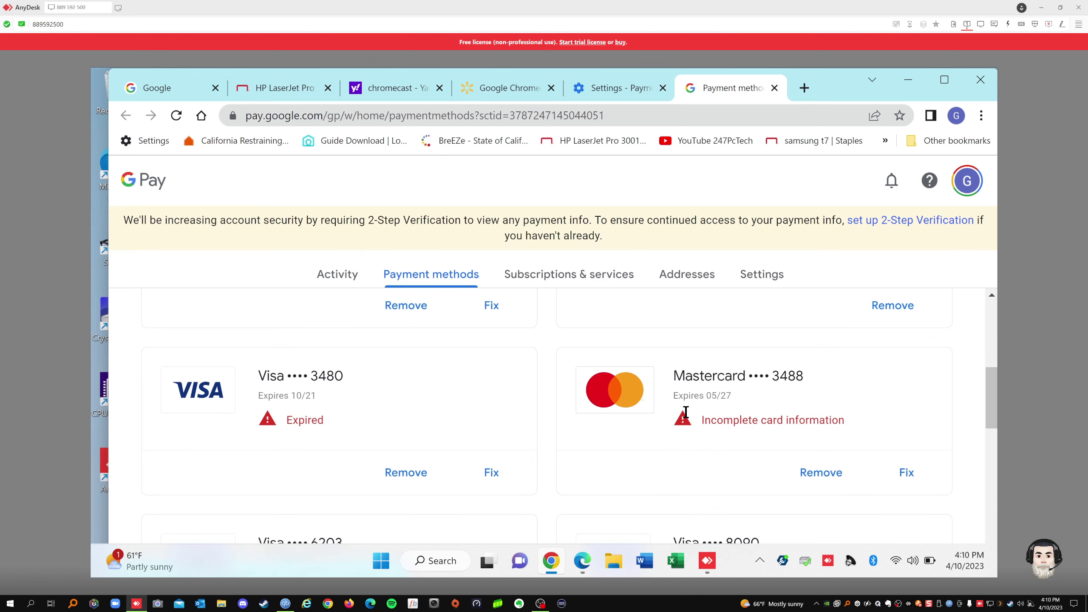
left_click(407, 472)
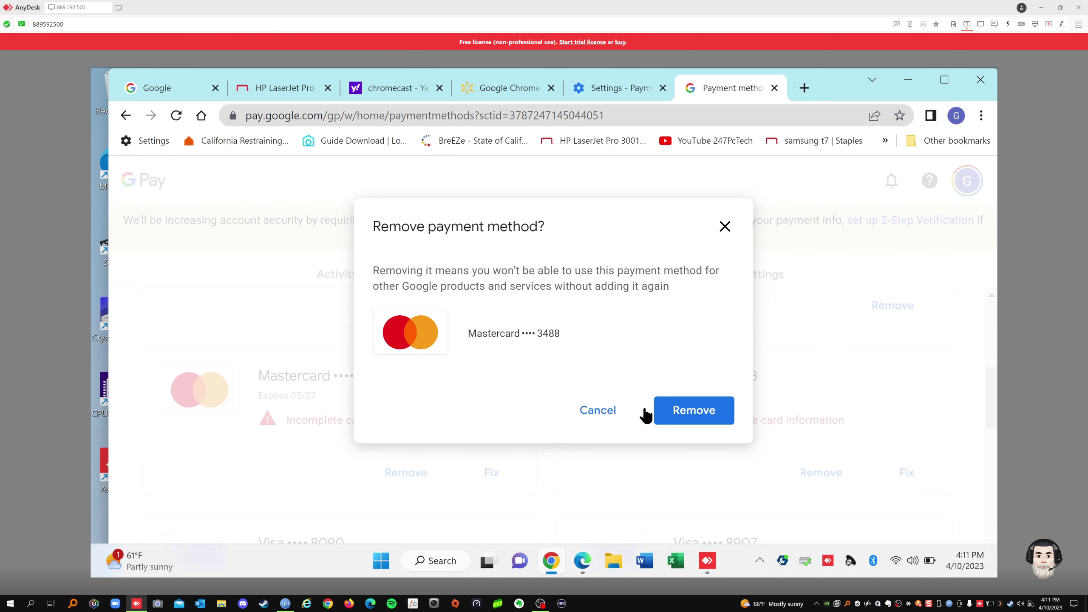
left_click(696, 409)
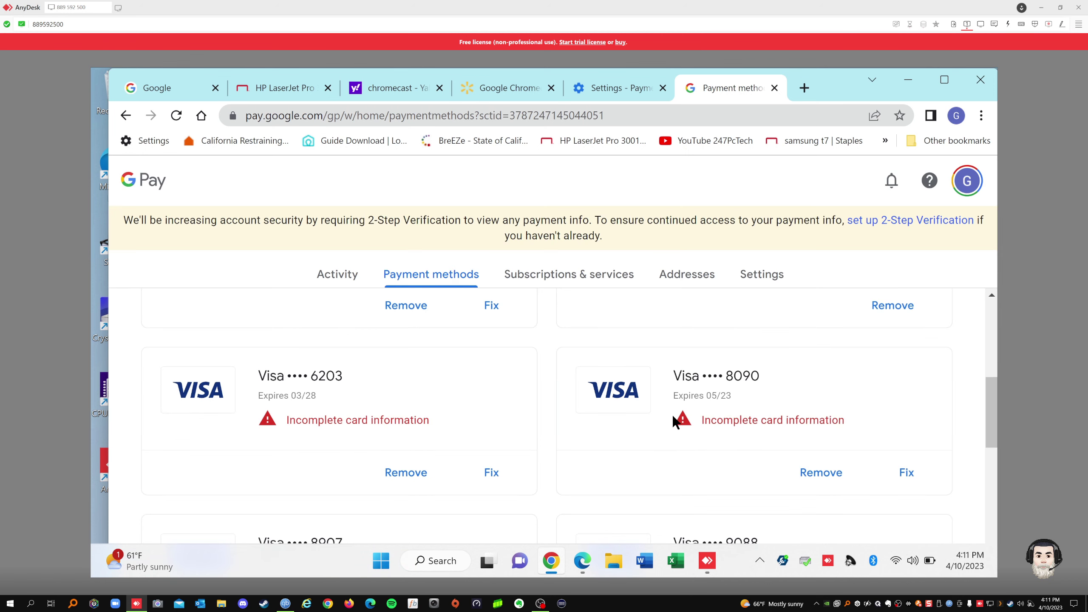
Remove the four Visa cards that are expired or have incomplete information, listed just before the Verizon Wireless entries.
left_click(403, 472)
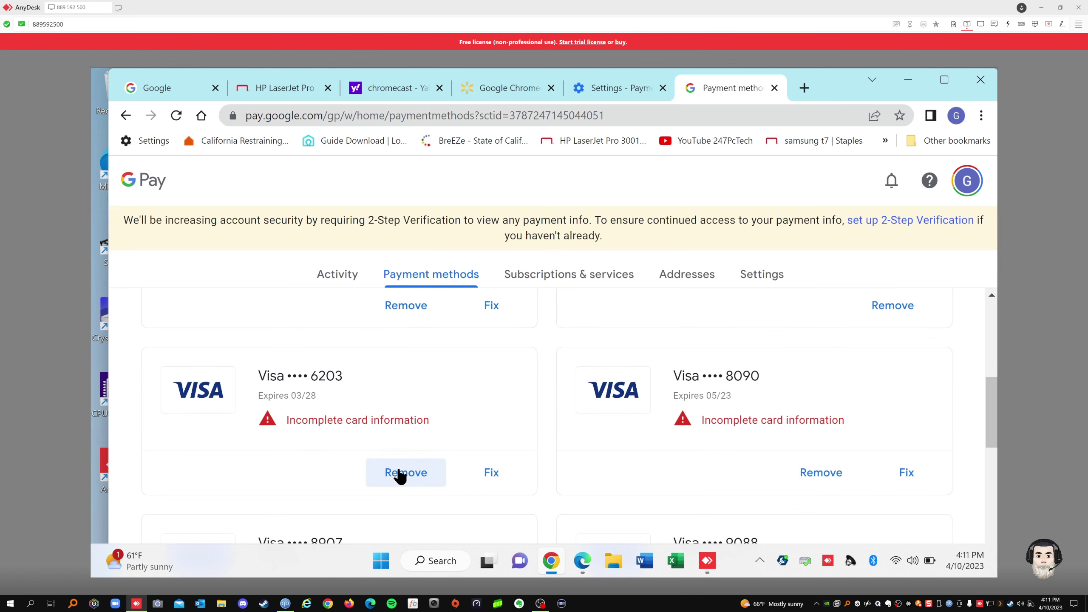
left_click(701, 415)
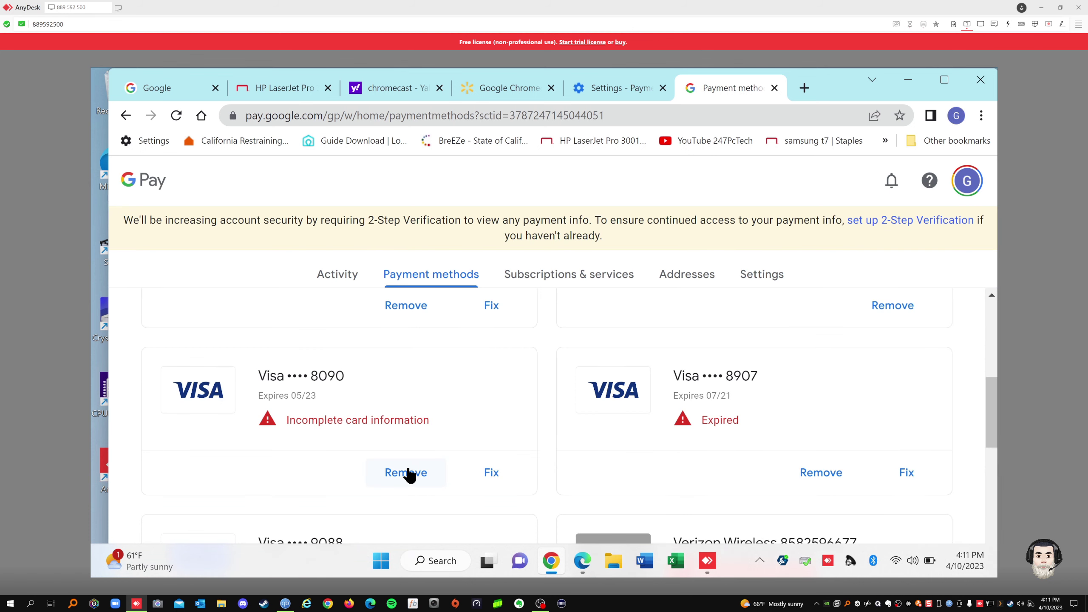
left_click(406, 472)
left_click(693, 410)
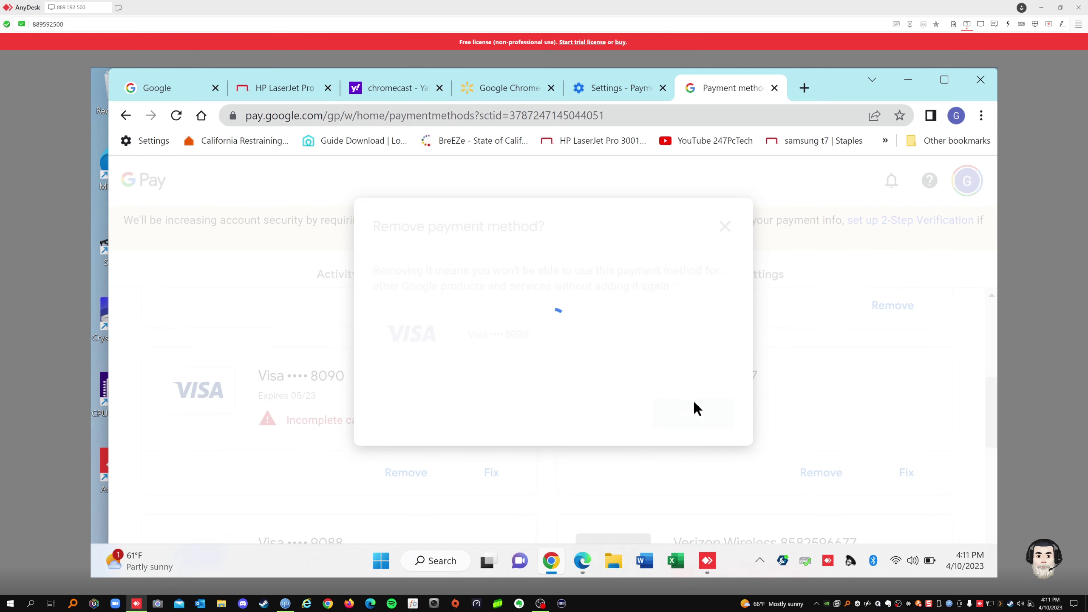
left_click(406, 472)
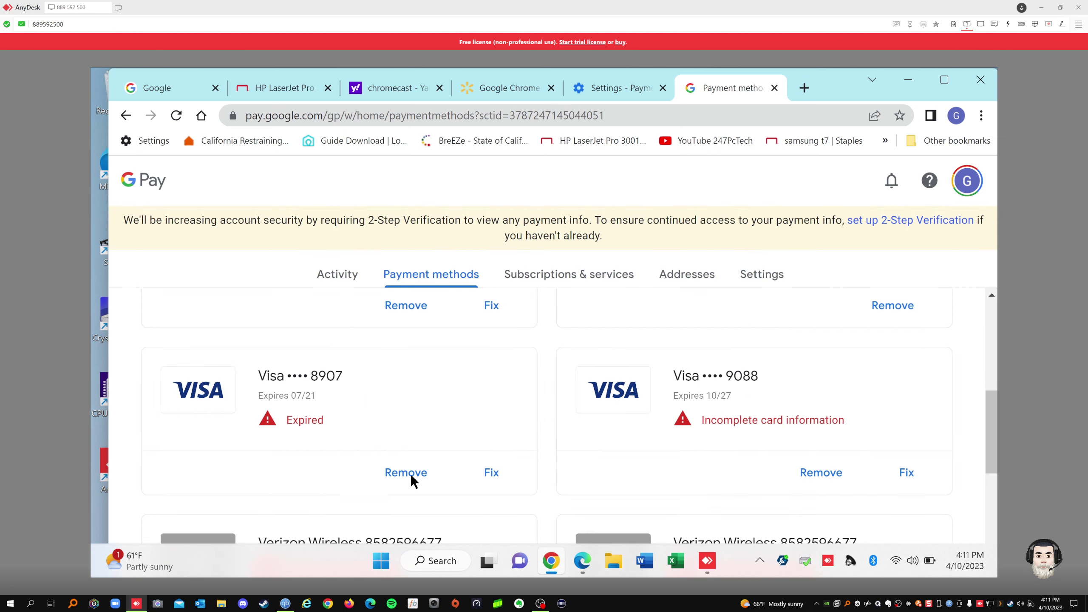
left_click(687, 411)
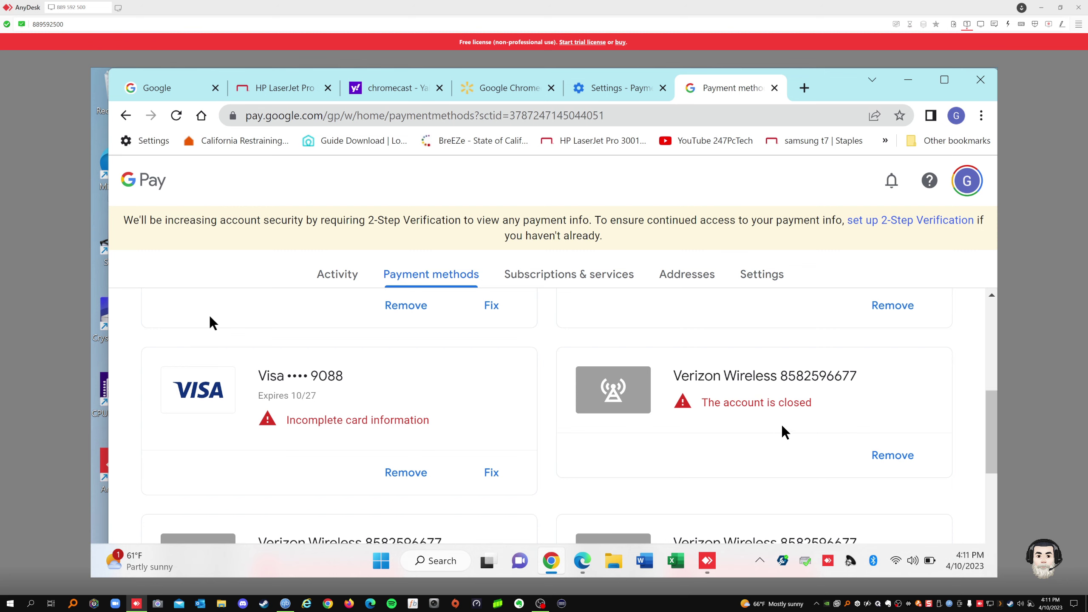
left_click(404, 472)
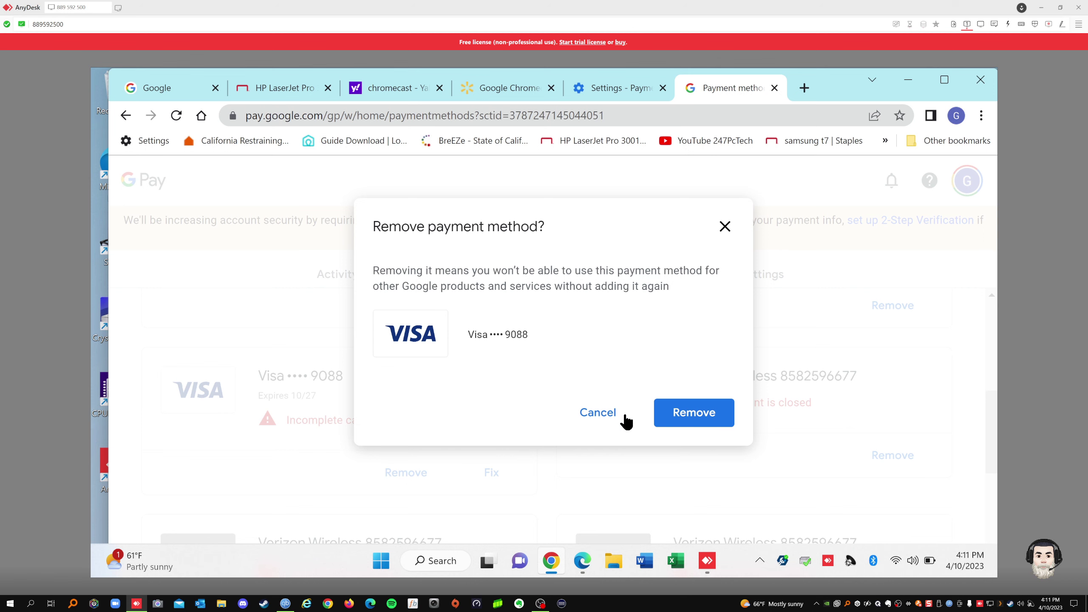
left_click(688, 414)
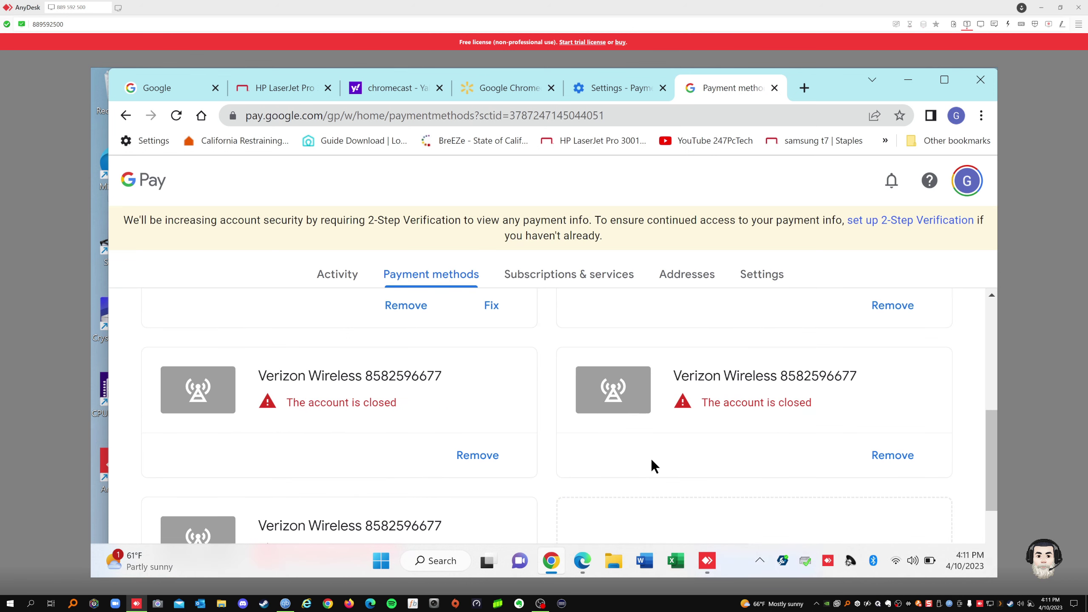
Remove the remaining expired Visa and the Visa whose account is closed from the Google Pay payment methods.
scroll(409, 422, "down", 2)
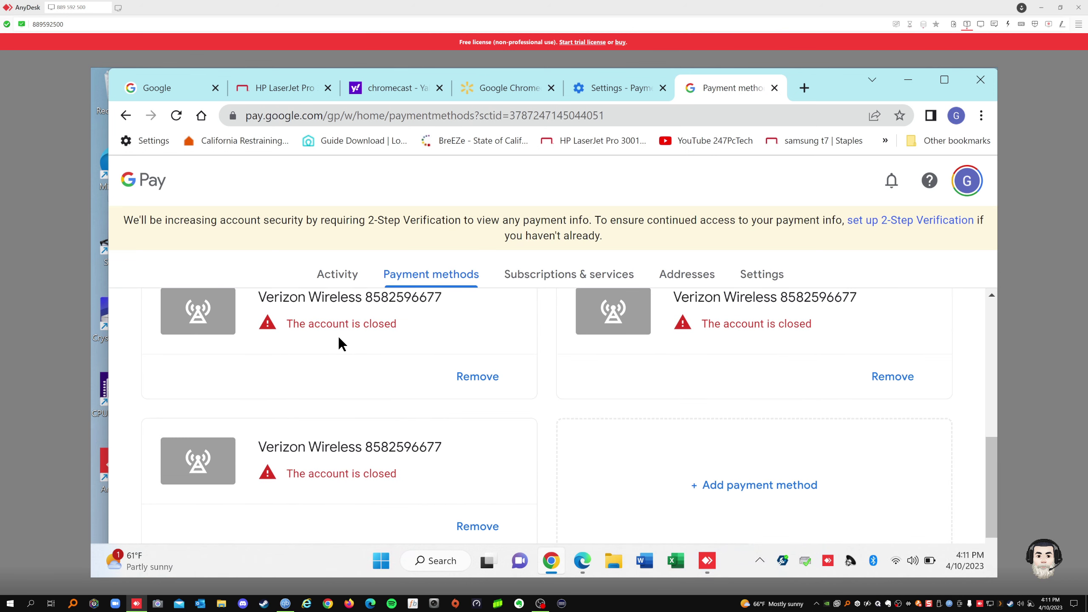
scroll(458, 420, "up", 5)
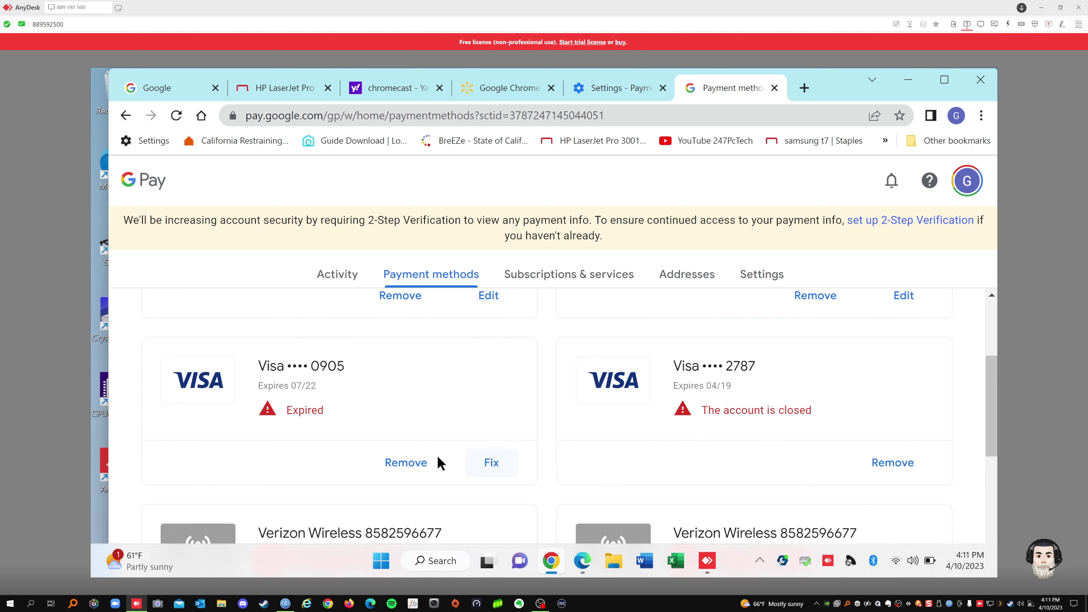
left_click(407, 458)
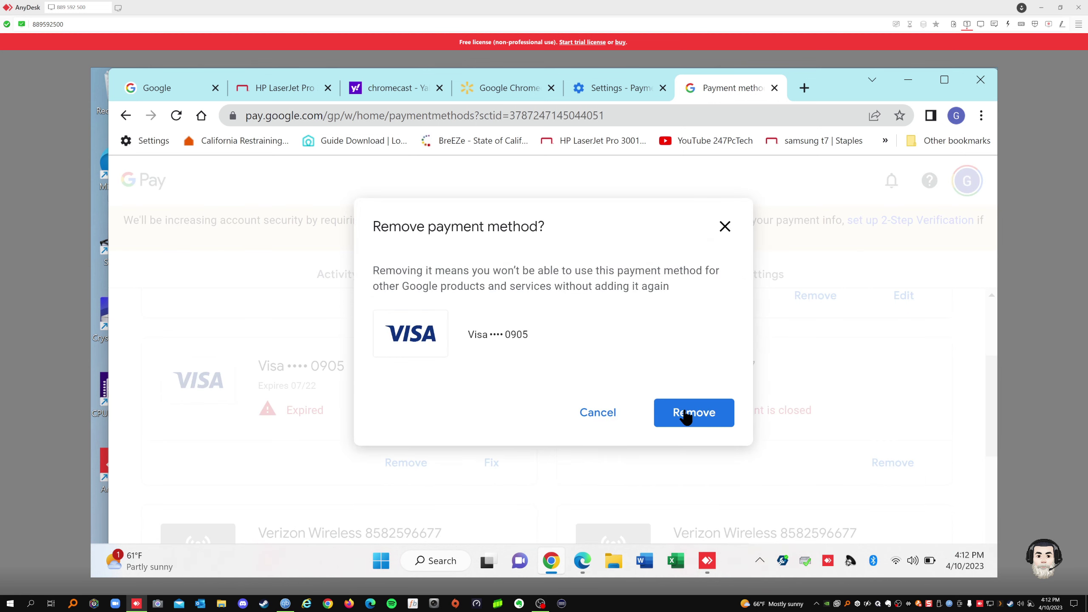
left_click(686, 412)
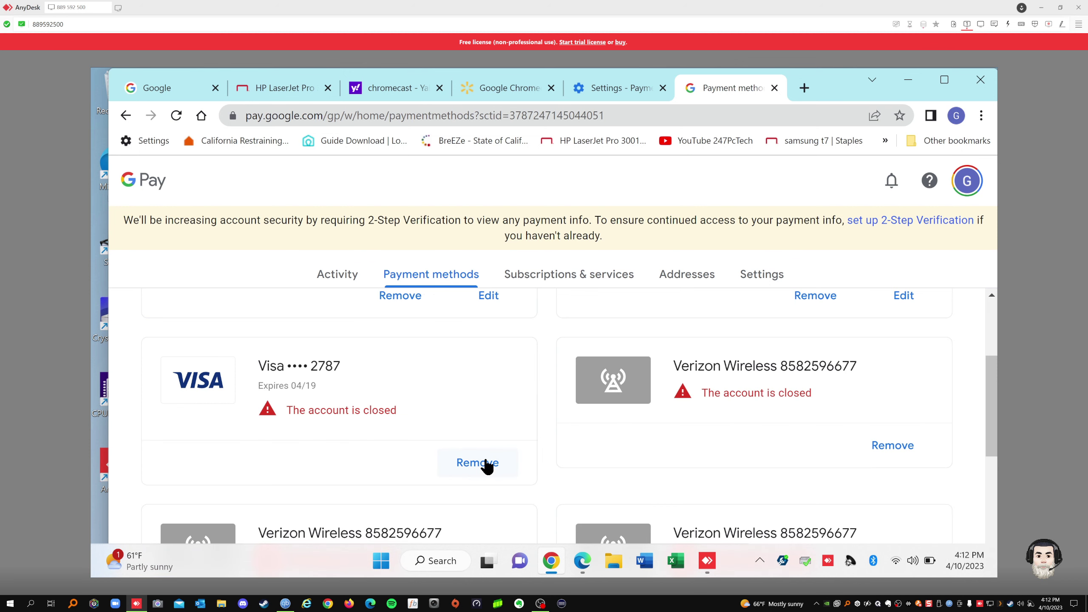
left_click(469, 463)
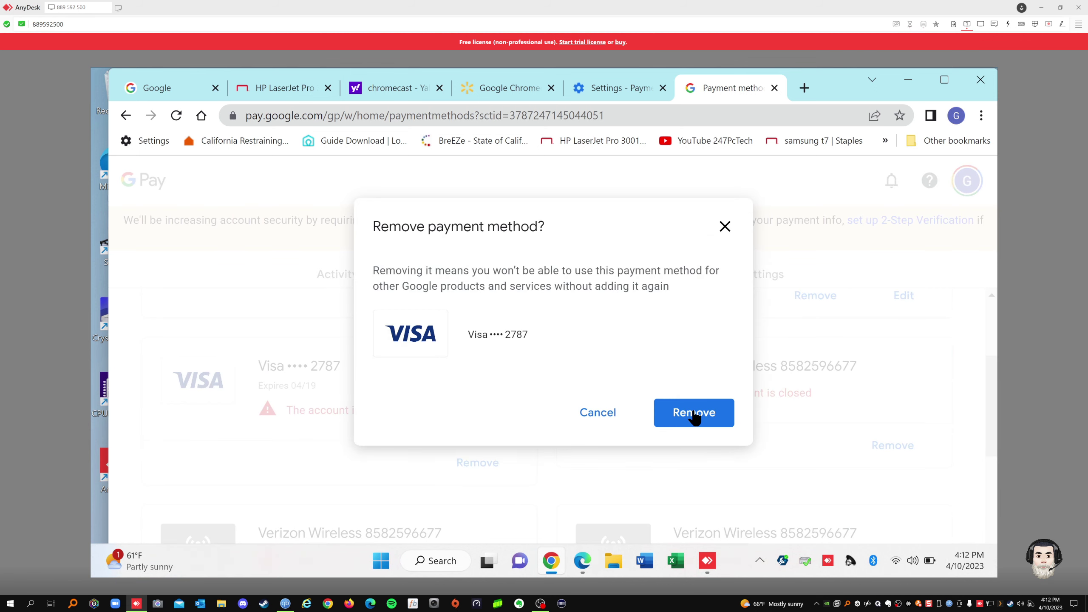
left_click(692, 411)
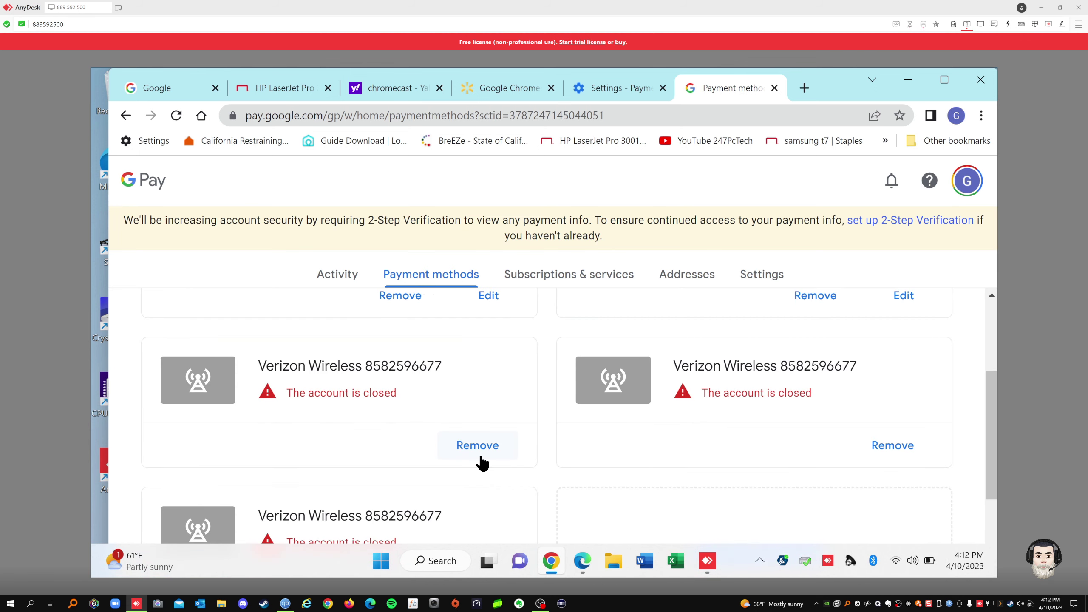
Review the remaining payment methods, then show Subscriptions & services and highlight the 200 GB size of the Google One plan.
scroll(591, 459, "down", 3)
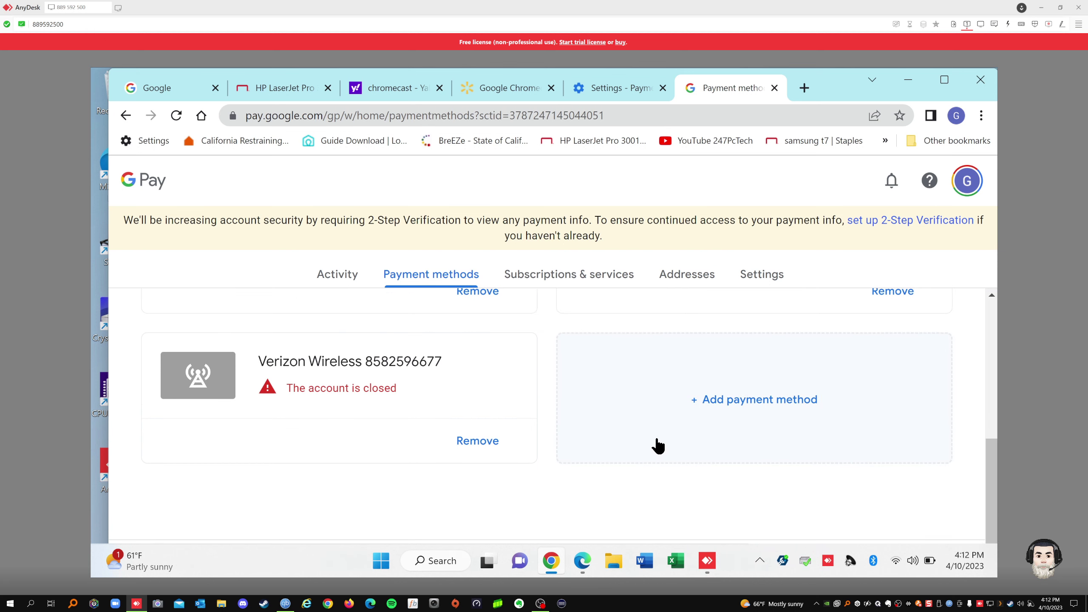
scroll(656, 425, "up", 5)
scroll(653, 399, "up", 1)
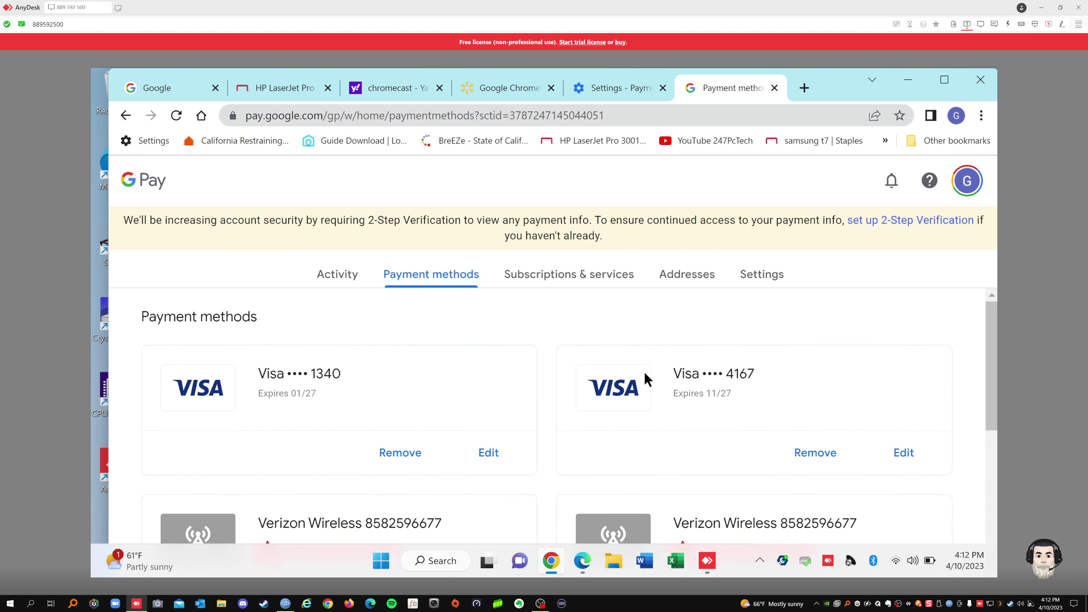
left_click(595, 275)
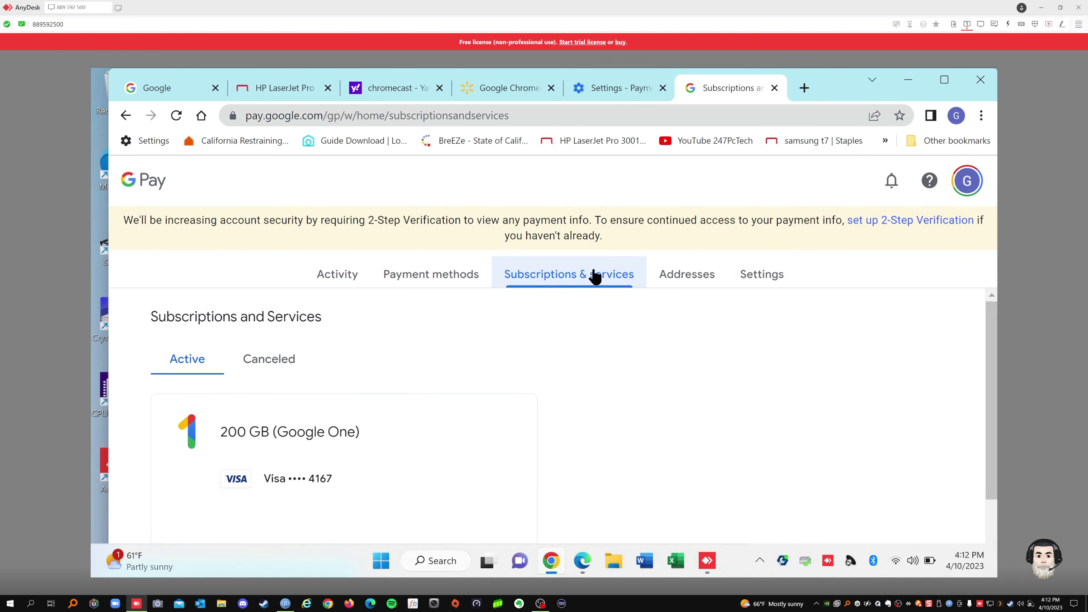
scroll(395, 448, "down", 2)
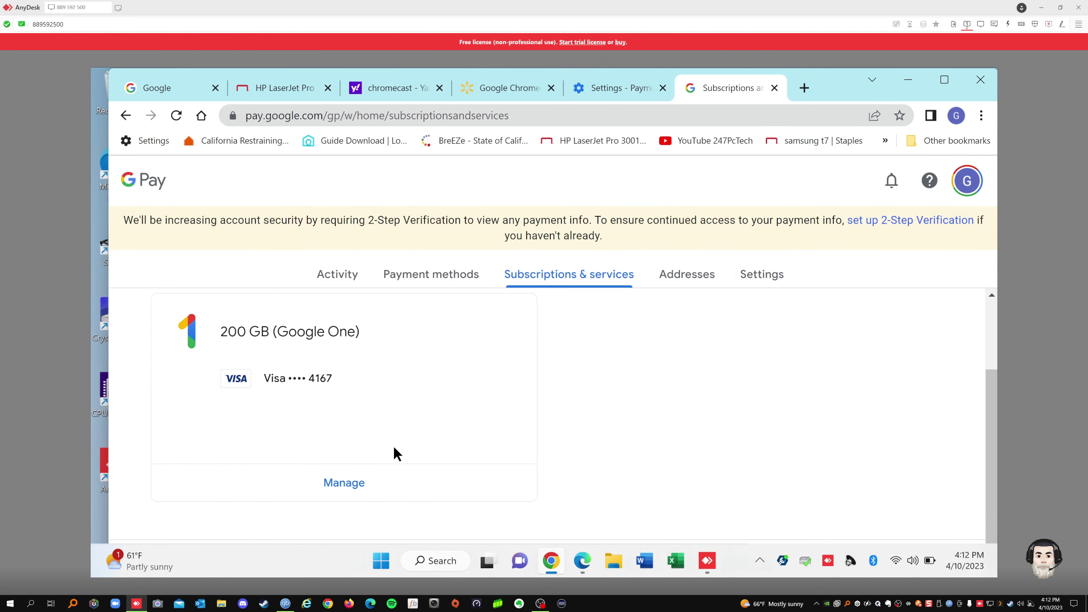
scroll(393, 445, "up", 2)
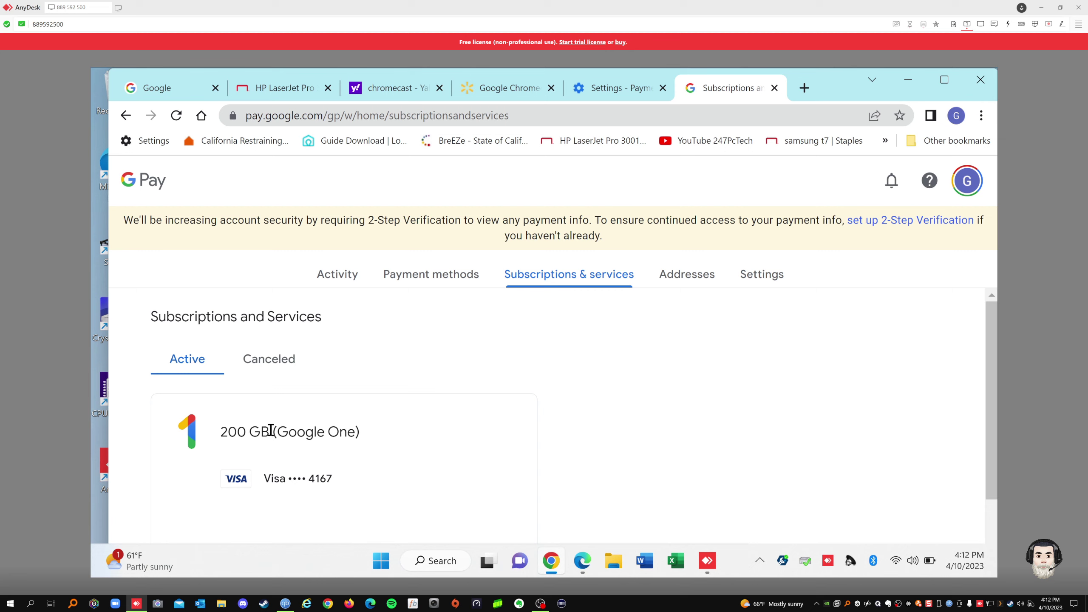
left_click_drag(271, 430, 219, 429)
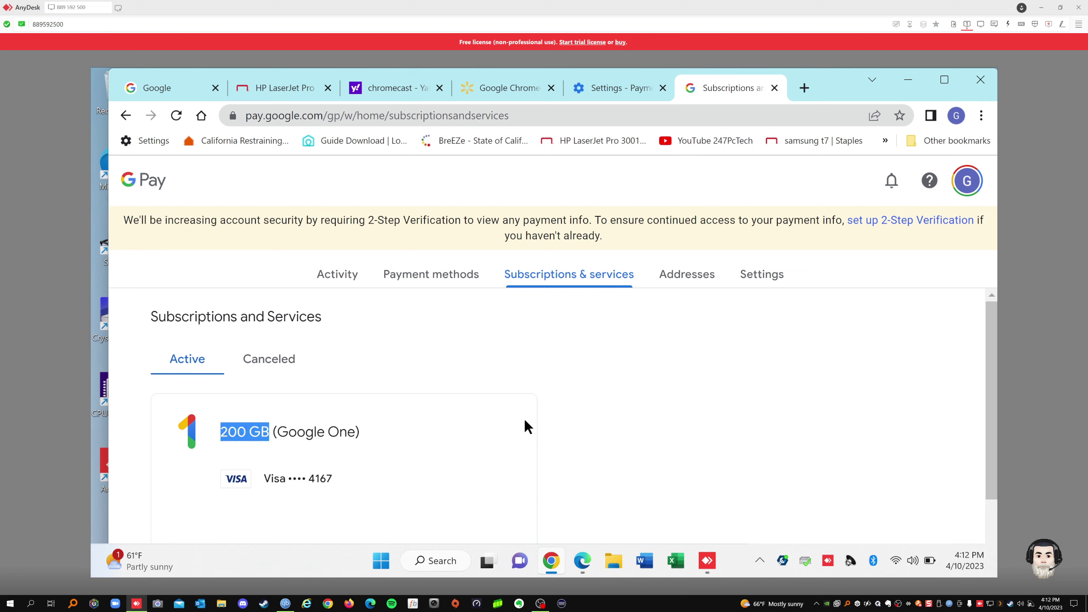
Open the management page of the 200 GB Google One subscription, review its details and highlight the last payment amount.
scroll(426, 424, "down", 2)
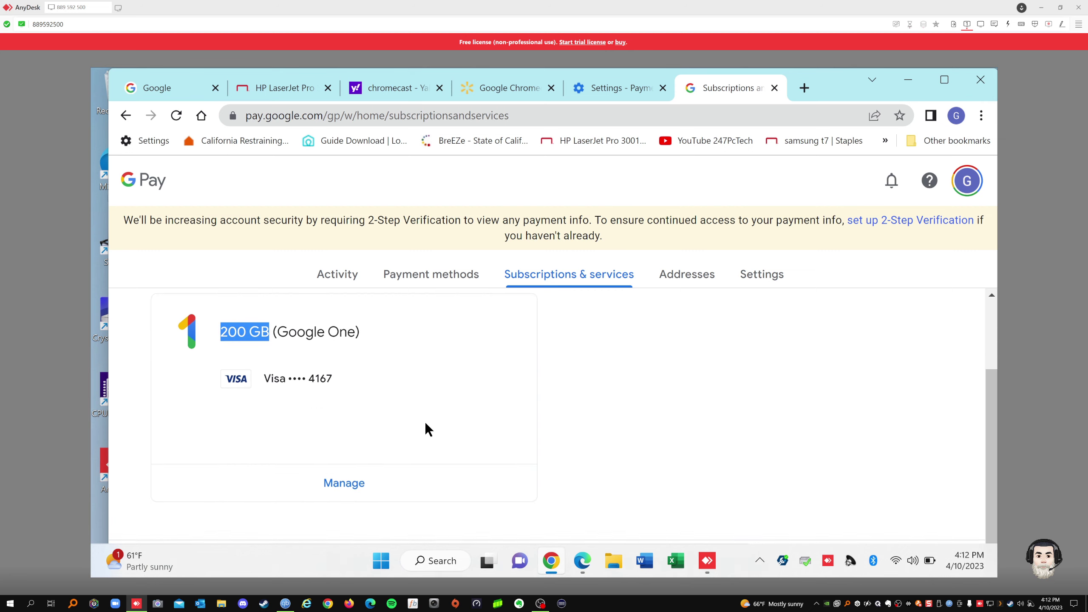
left_click(343, 484)
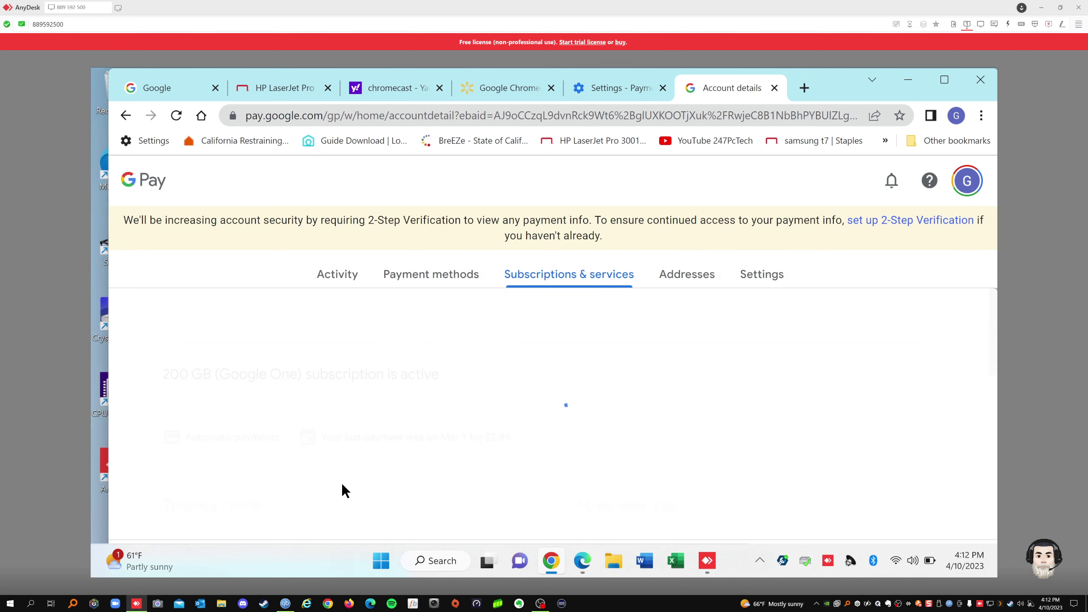
scroll(657, 435, "down", 5)
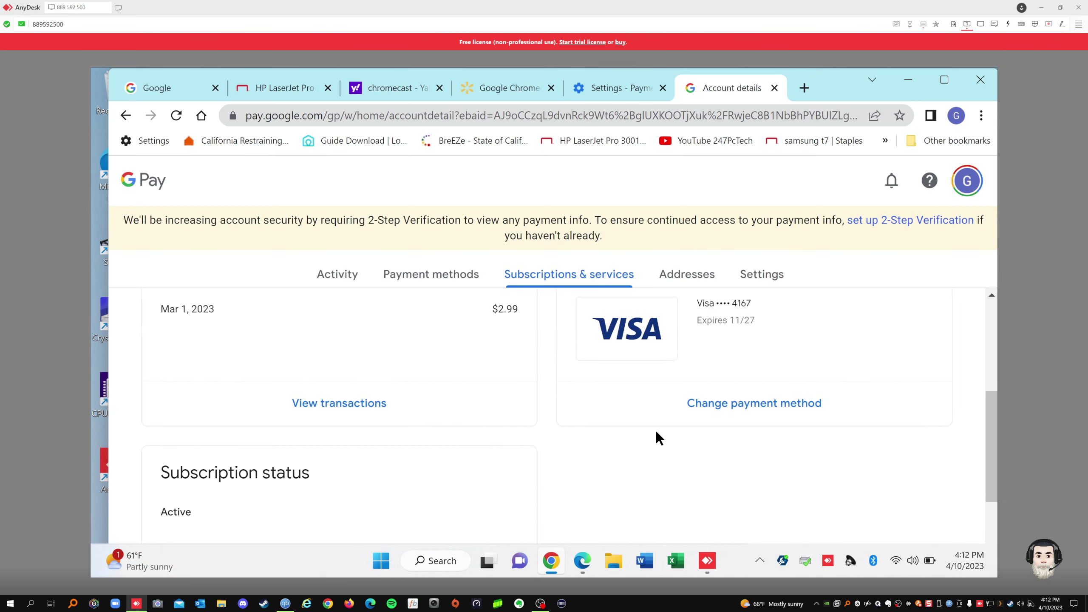
scroll(657, 432, "down", 4)
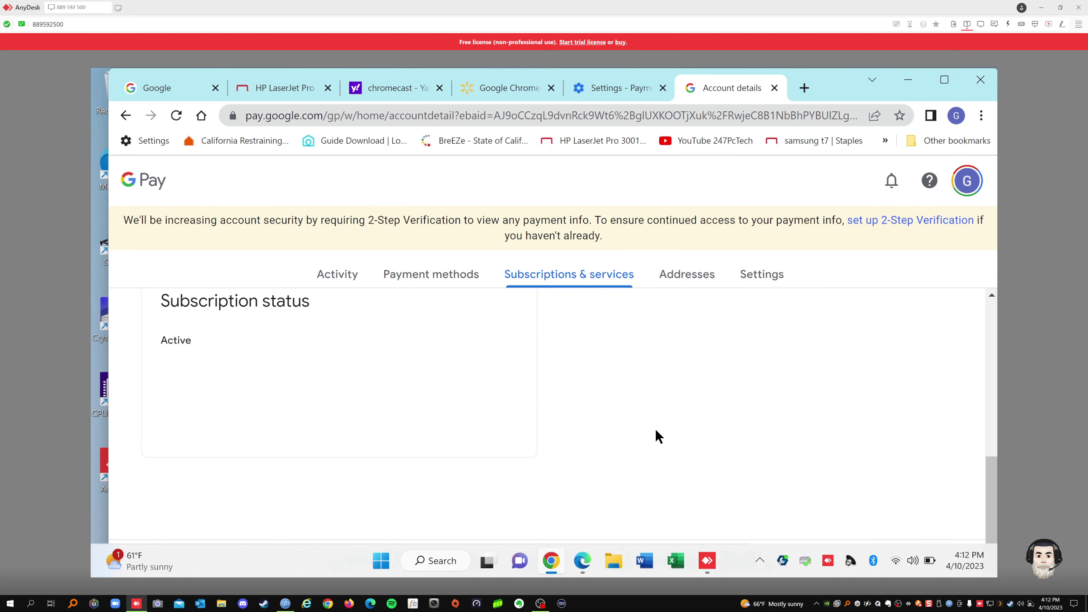
scroll(654, 426, "up", 9)
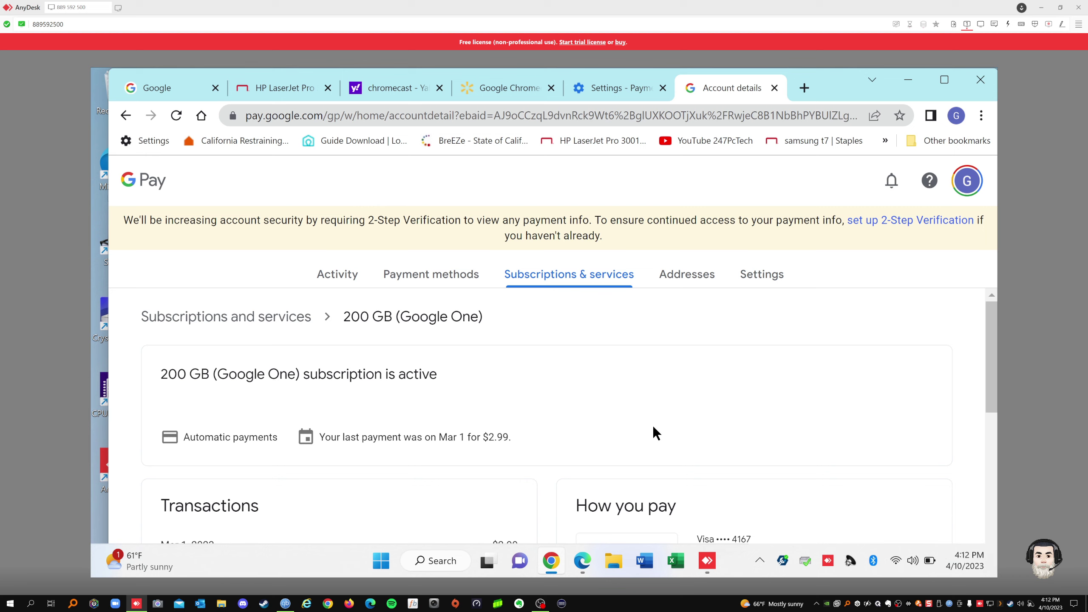
left_click_drag(511, 437, 489, 438)
Review the saved addresses in Google Pay, then return to the Google One subscription details.
left_click(674, 277)
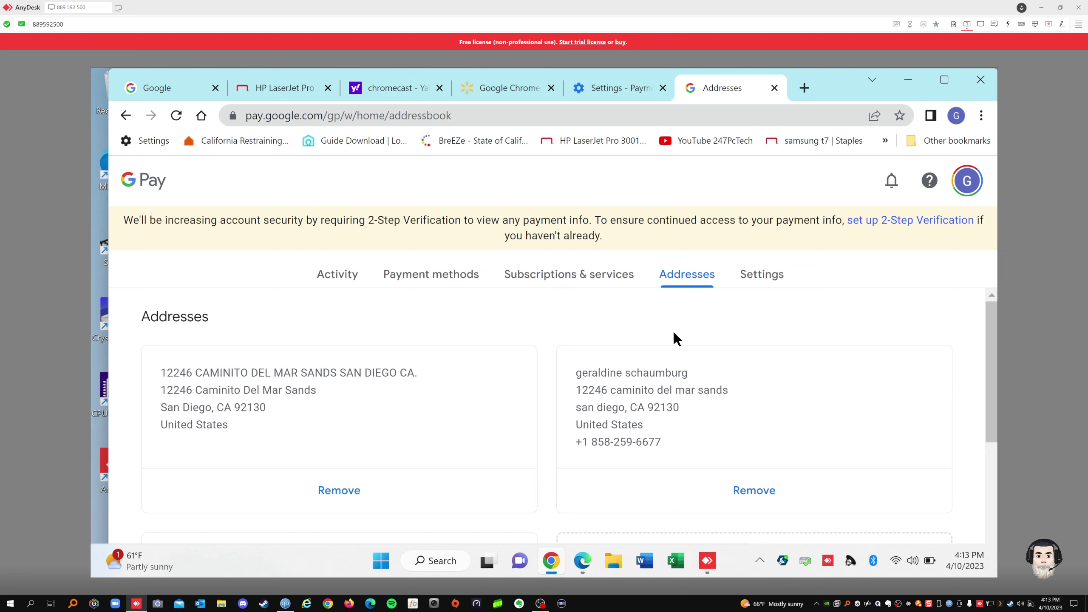
scroll(724, 393, "down", 5)
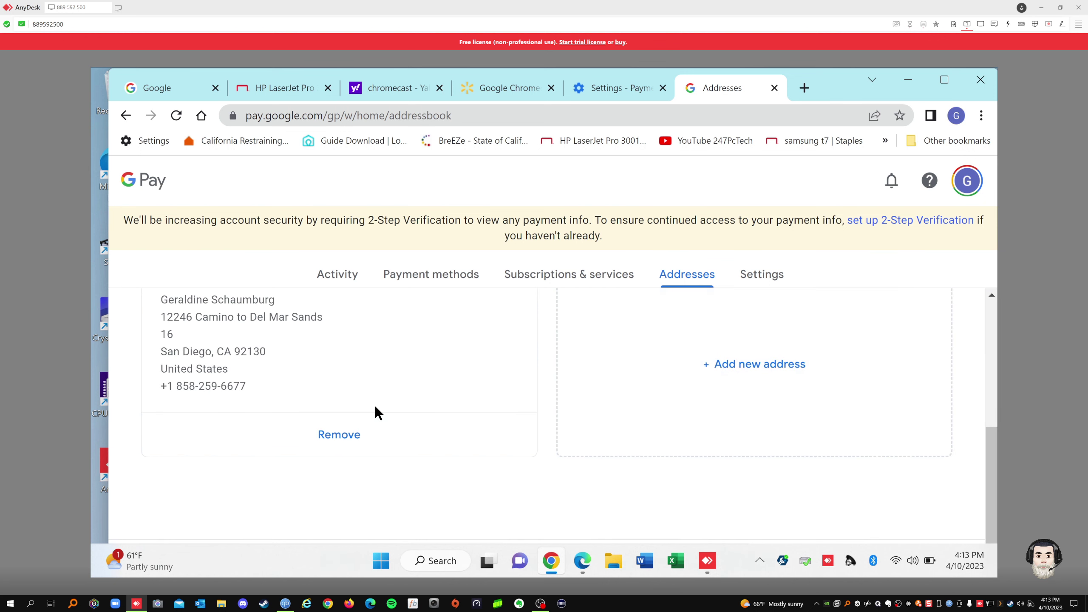
scroll(374, 406, "up", 5)
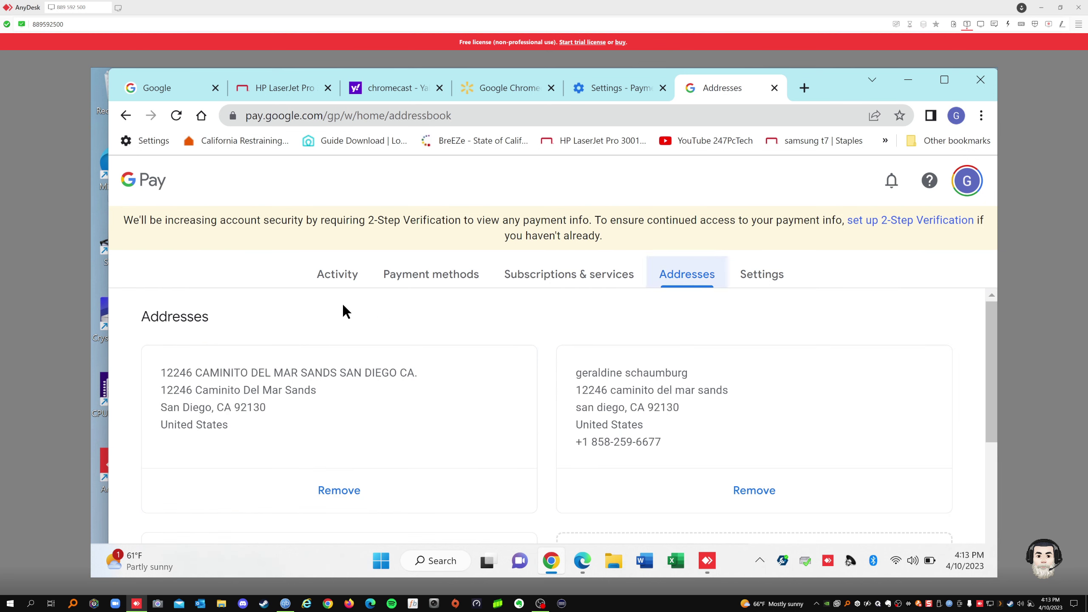
left_click(122, 119)
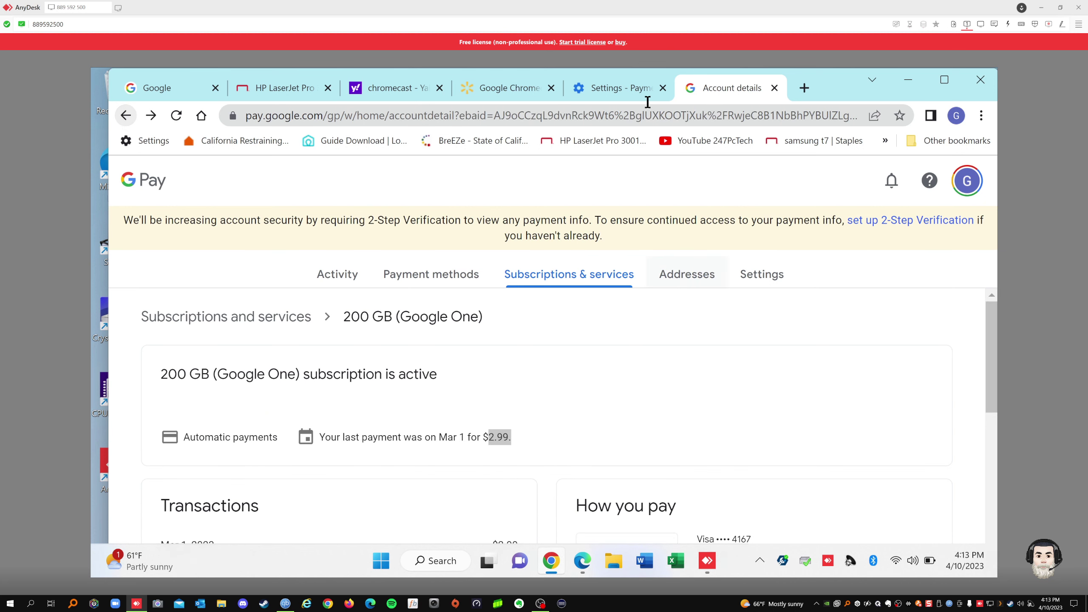
Open Chrome's Settings, show the Autofill section and look through the Privacy and security options.
left_click(981, 116)
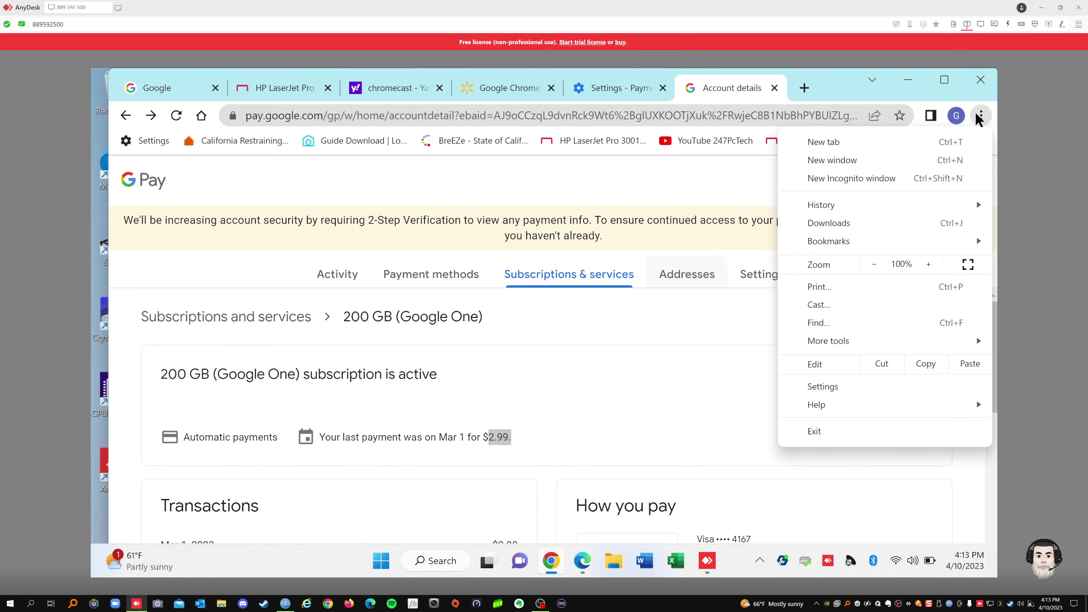
left_click(826, 387)
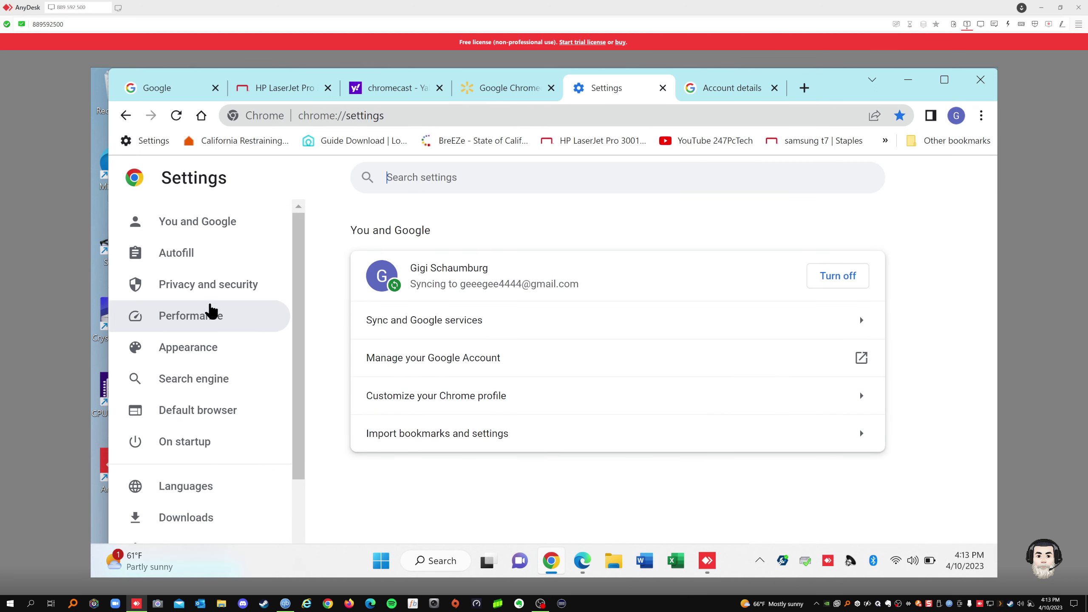
left_click(183, 258)
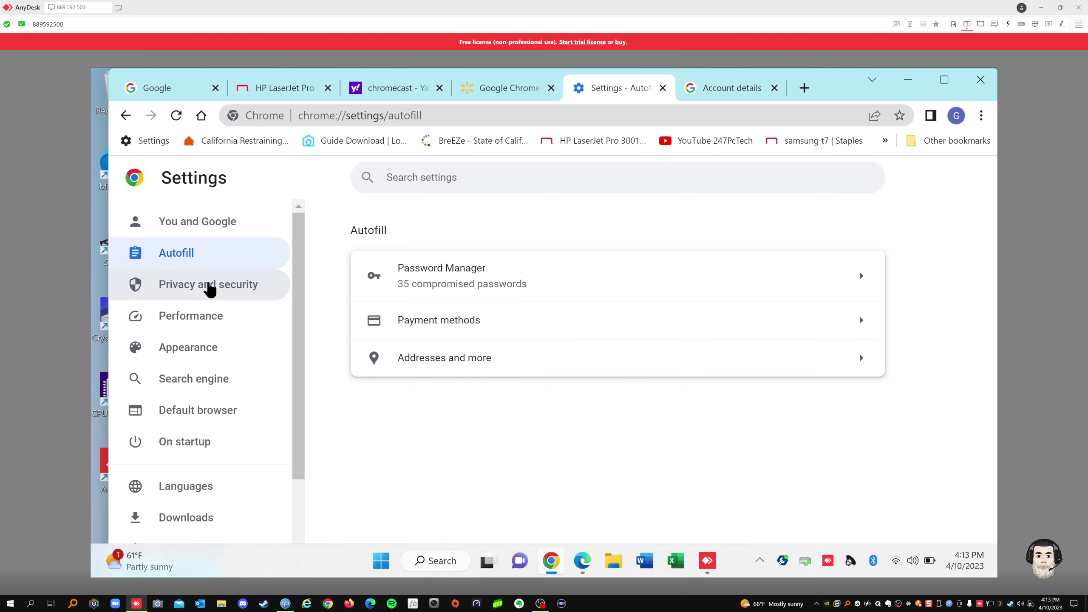
left_click(210, 289)
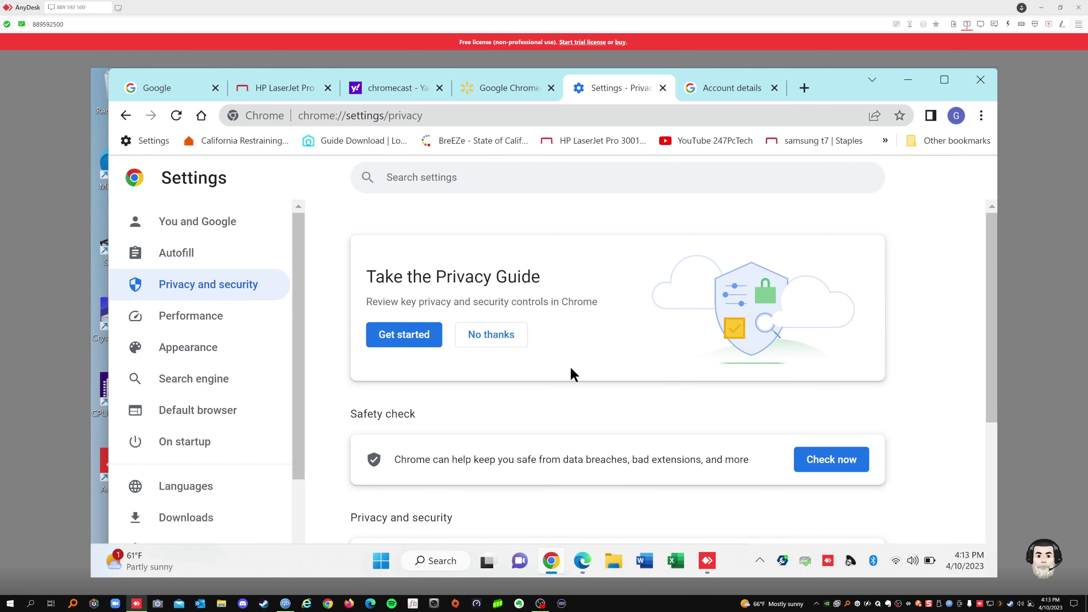
scroll(570, 368, "down", 3)
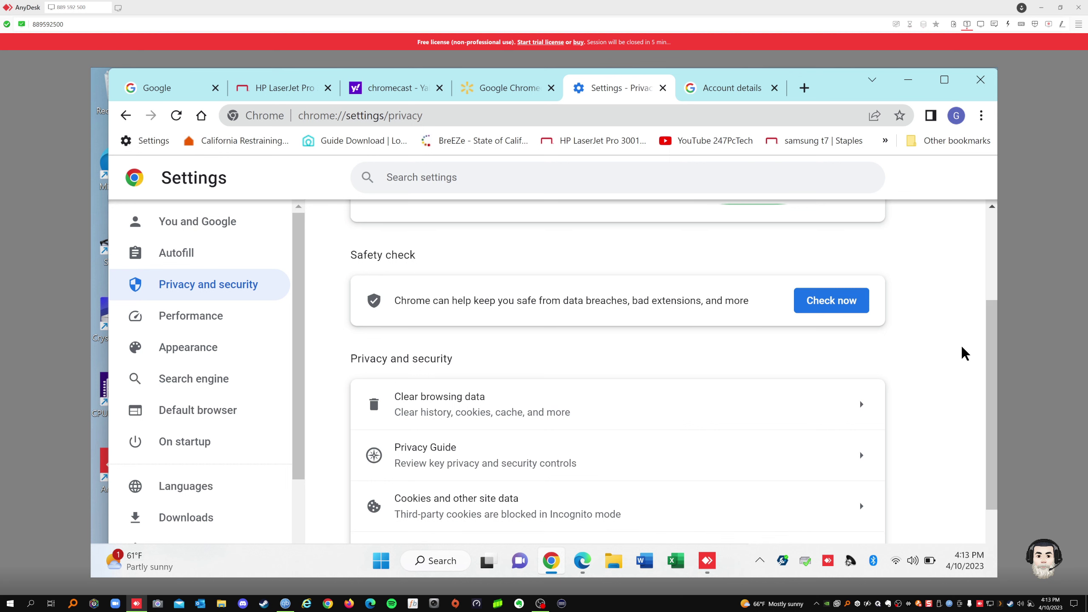
scroll(963, 348, "down", 2)
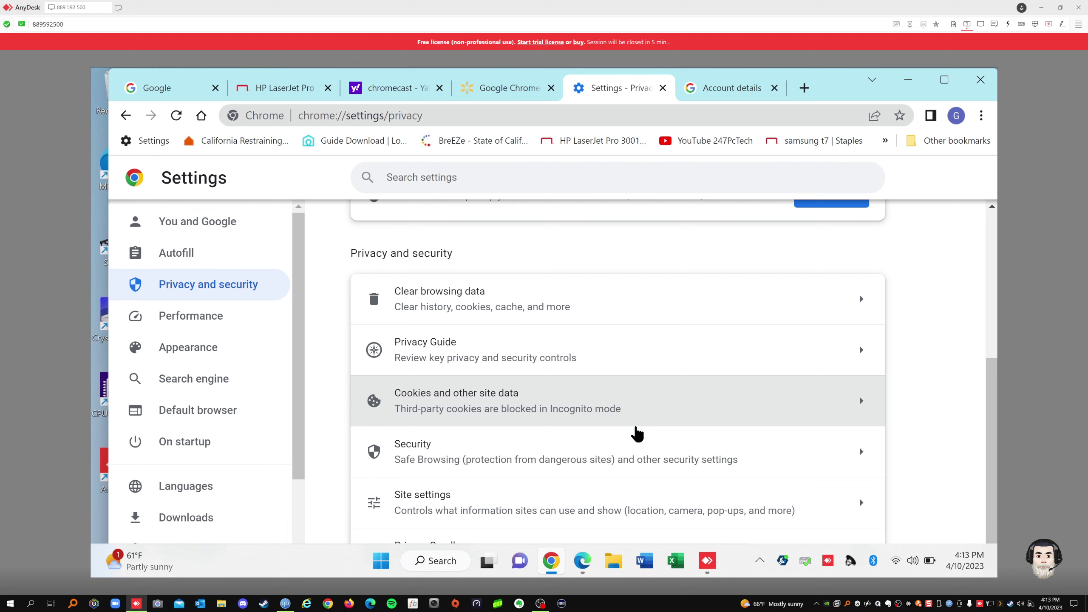
Review the Memory Saver and Energy Saver options in the Performance settings, then show the Appearance settings.
left_click(181, 314)
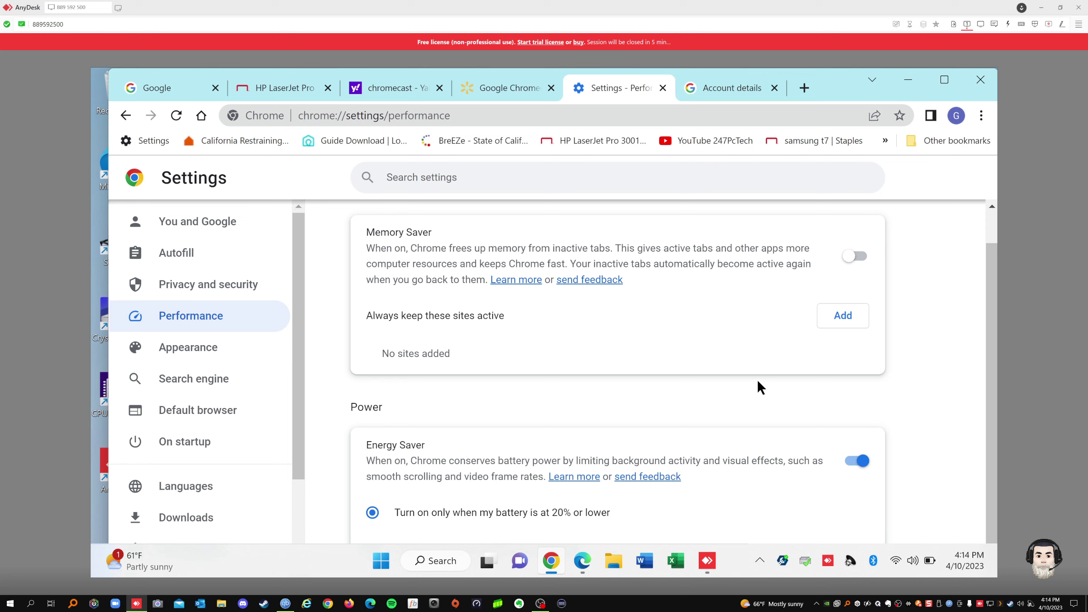
scroll(757, 379, "up", 1)
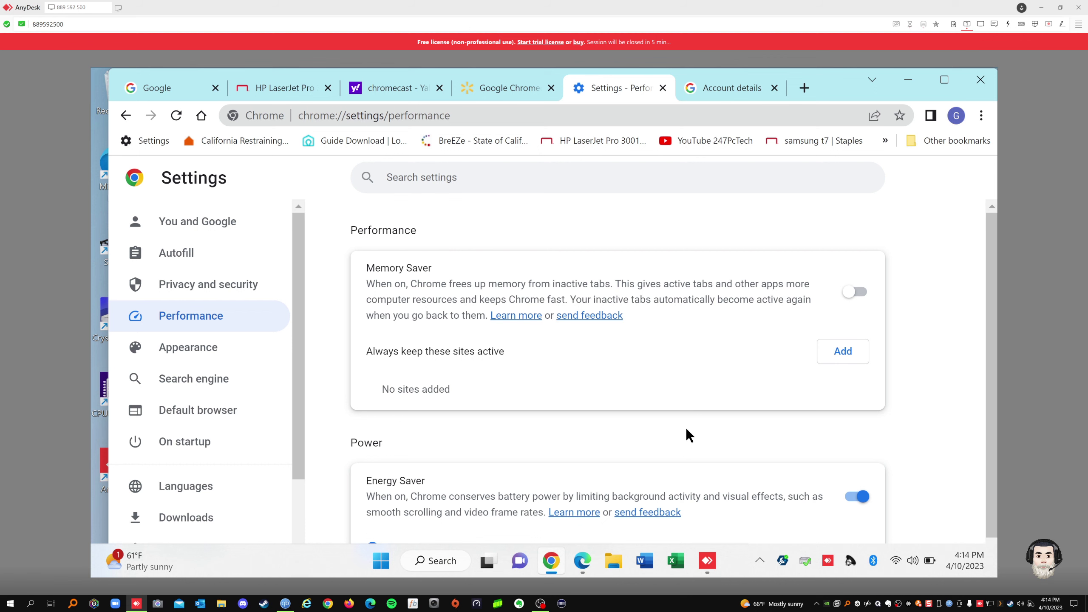
scroll(685, 427, "down", 1)
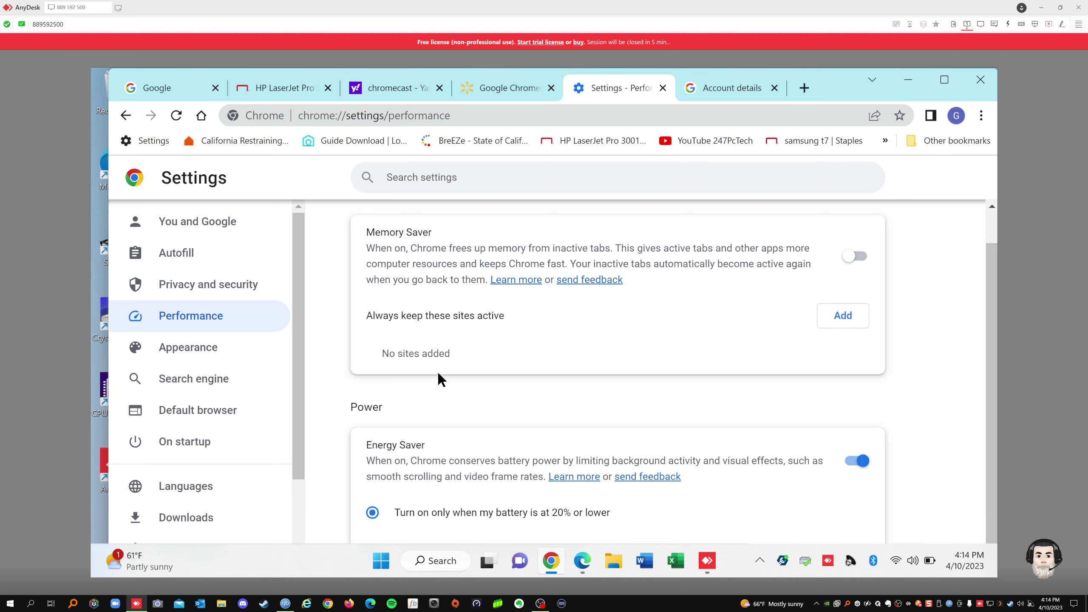
left_click(186, 350)
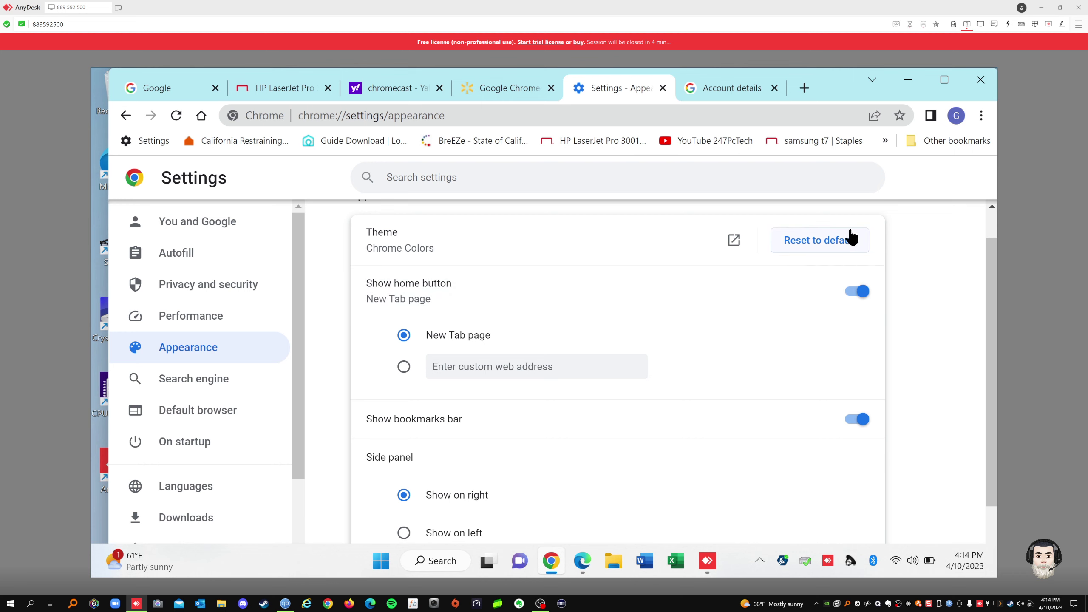
Demonstrate the Show home button setting by switching it off and on several times, leaving it enabled.
left_click(857, 296)
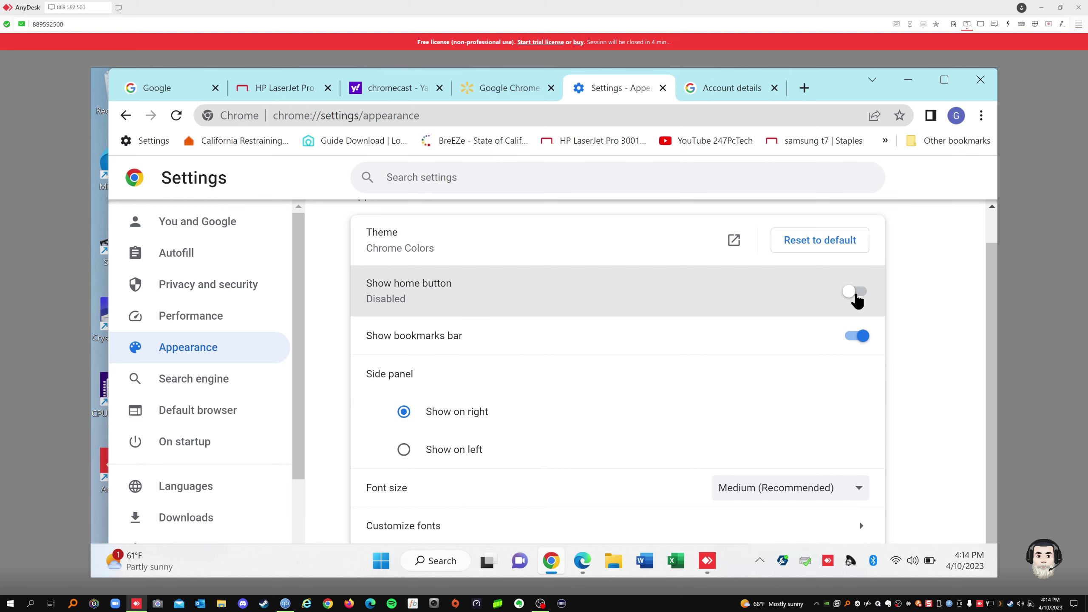
left_click(857, 296)
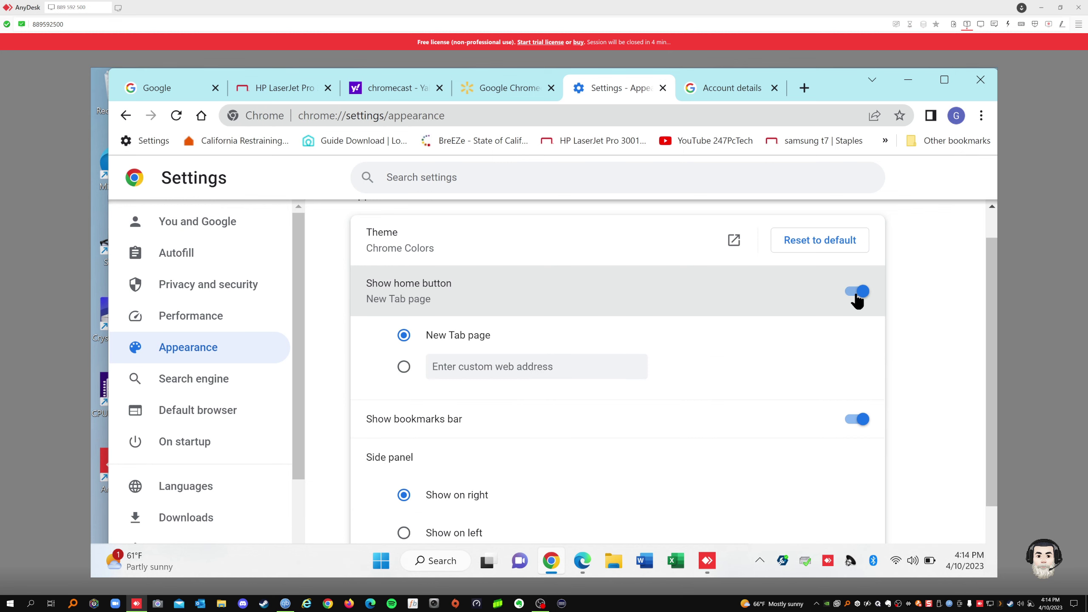
left_click(857, 296)
left_click(857, 296)
left_click(857, 295)
left_click(857, 296)
left_click(857, 298)
left_click(857, 298)
Demonstrate the Show bookmarks bar setting by turning it off and back on twice.
left_click(860, 417)
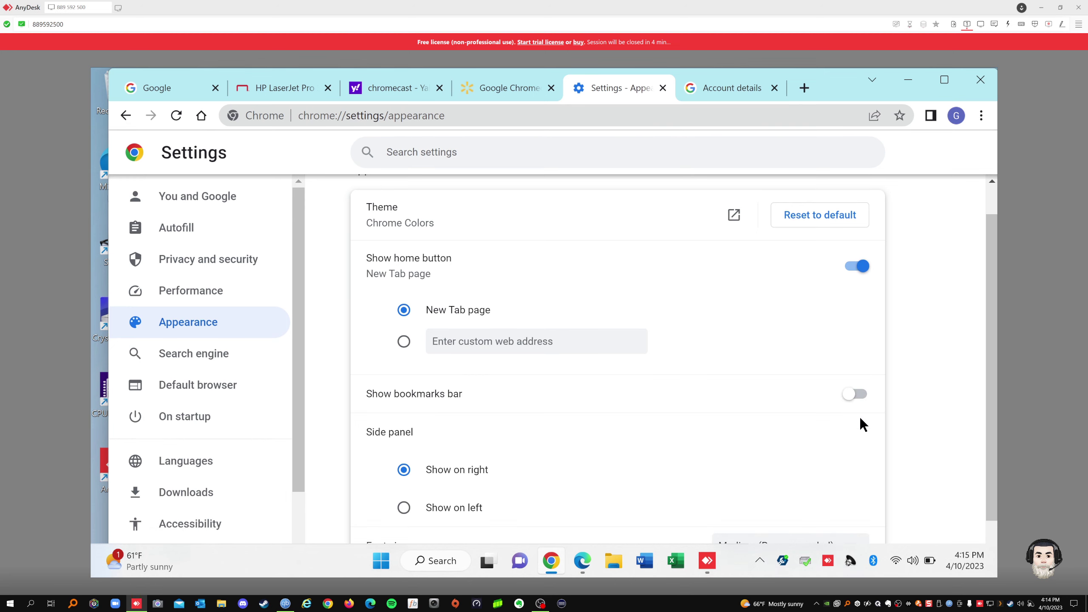
left_click(854, 395)
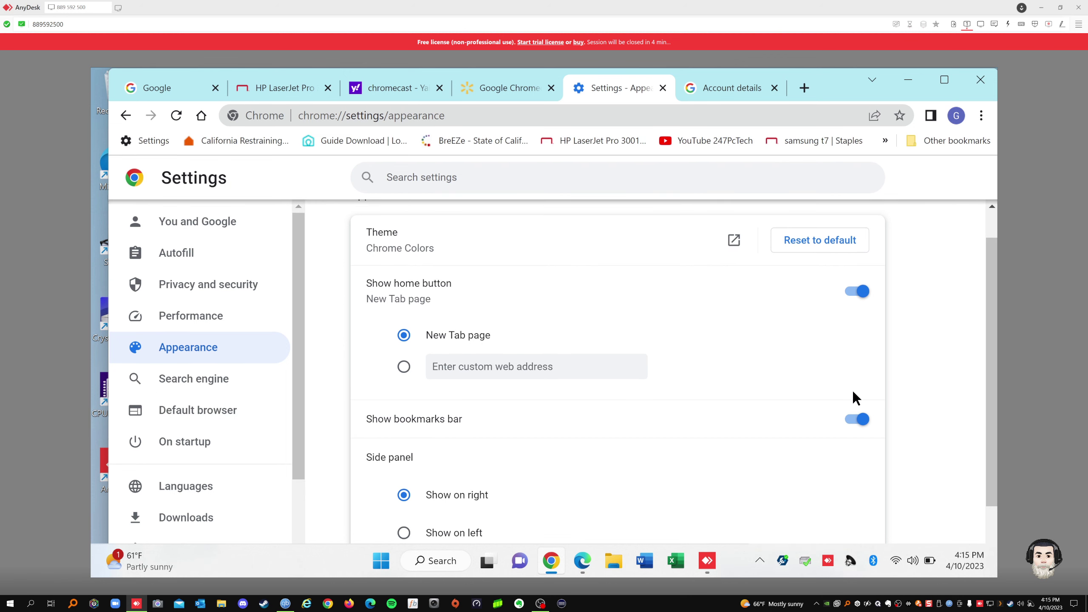
left_click(858, 418)
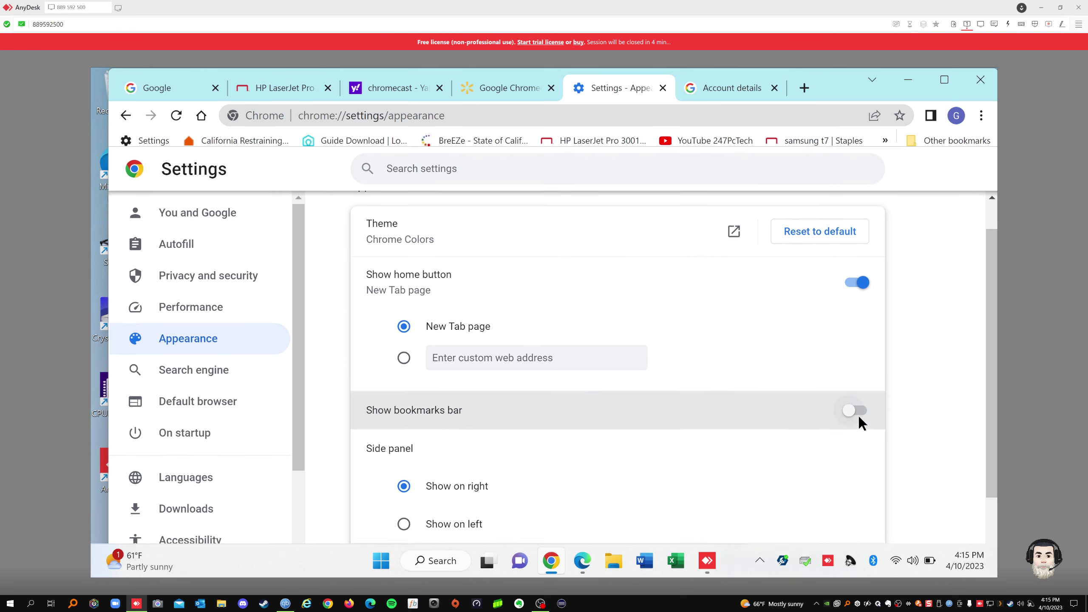
left_click(852, 395)
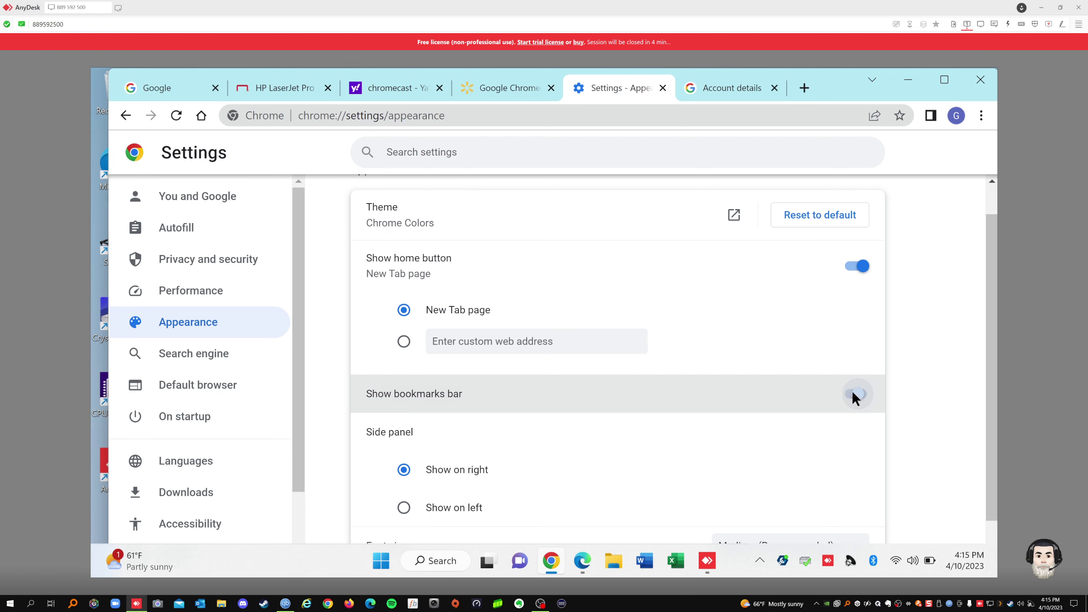
Display the side panel, switch its position to Show on left and back to Show on right, then close it.
scroll(621, 414, "down", 2)
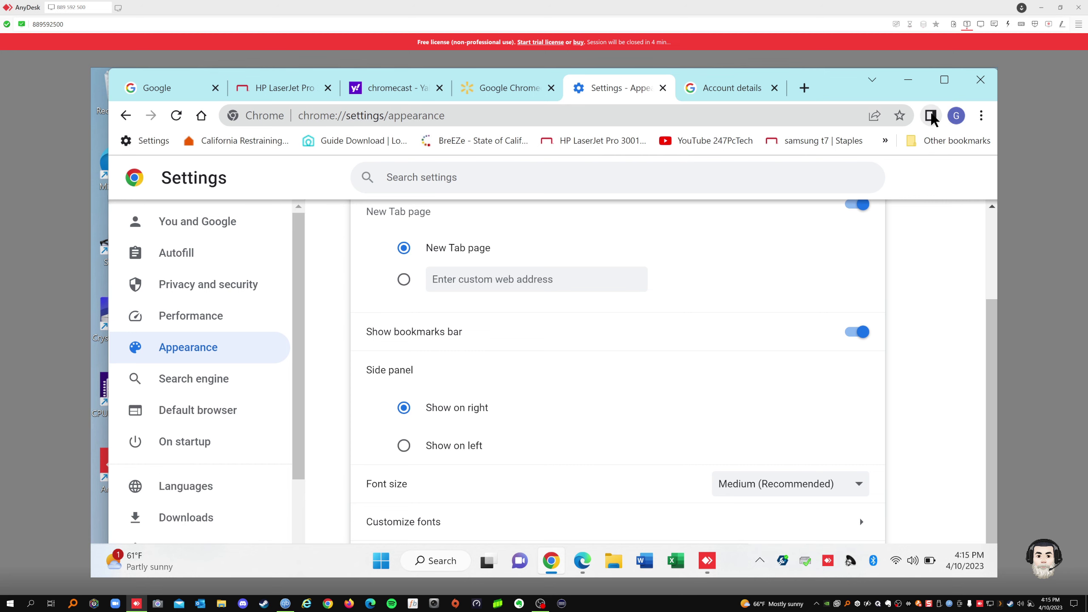
left_click(930, 115)
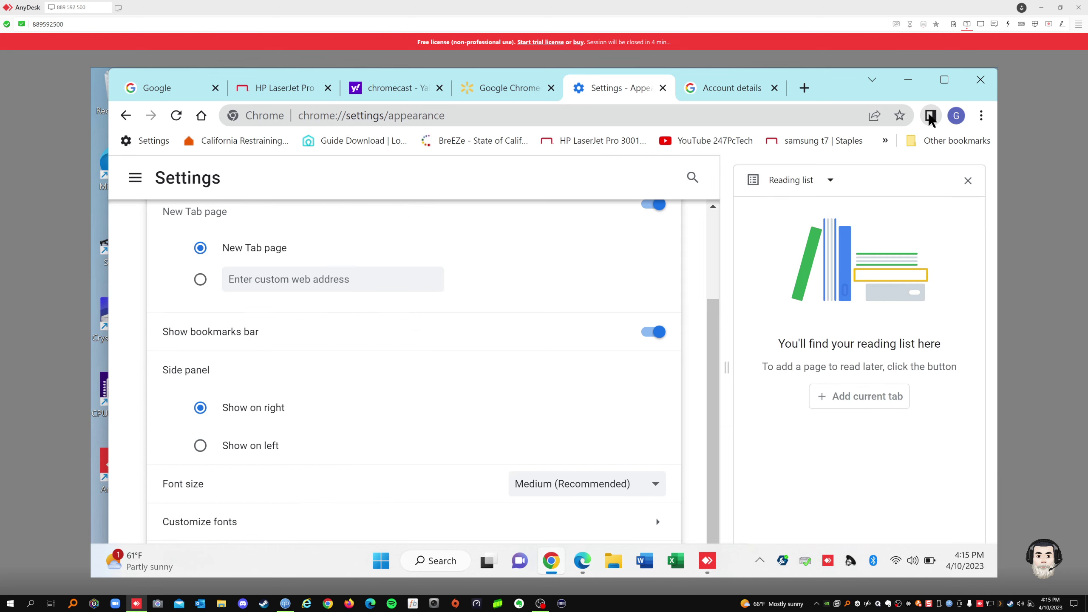
left_click(201, 446)
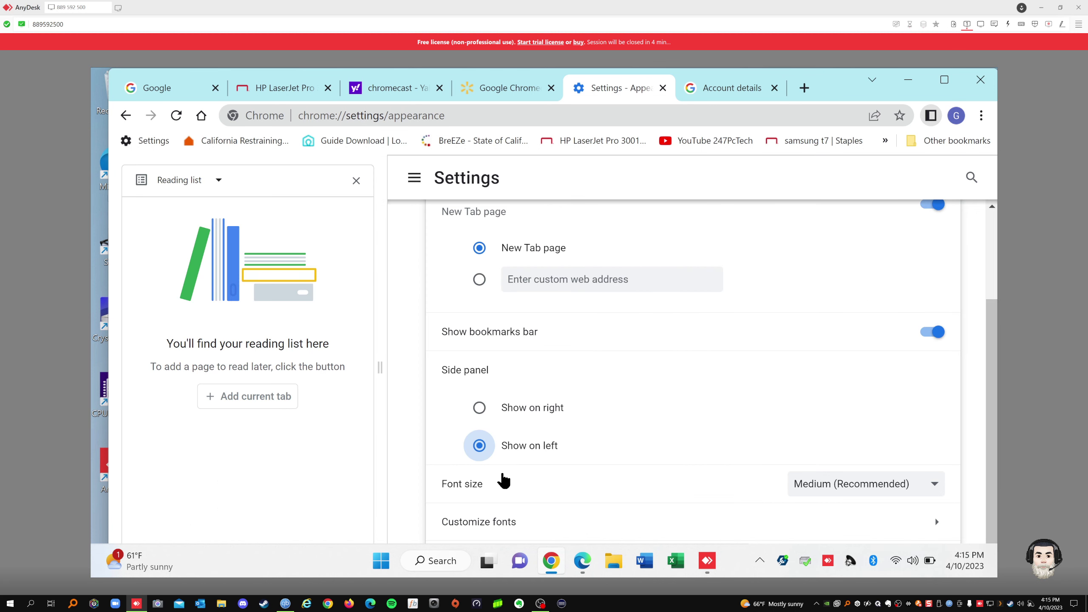
left_click(479, 408)
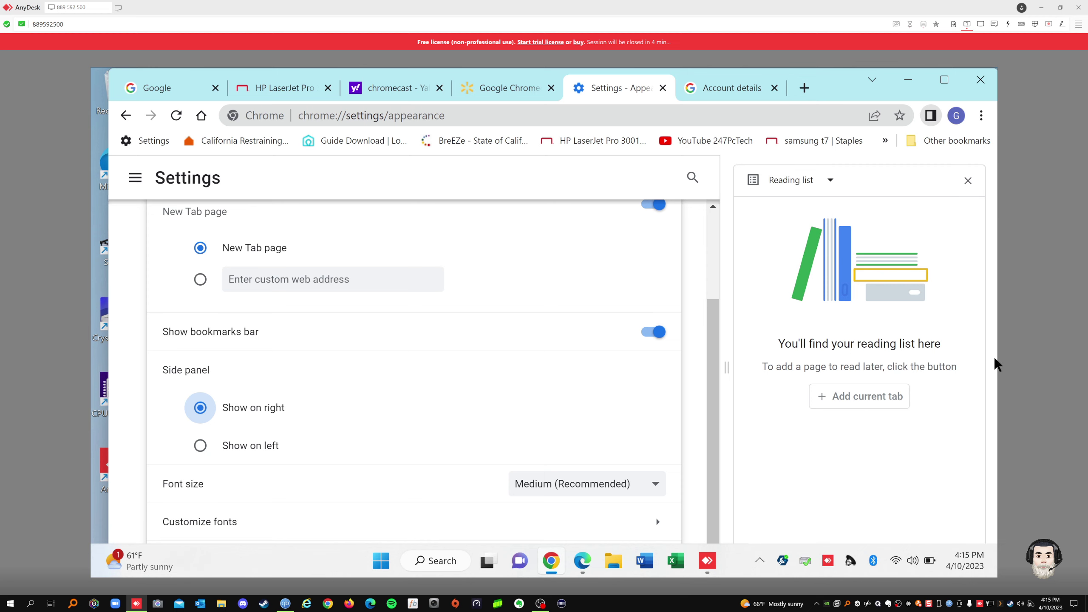
left_click(968, 183)
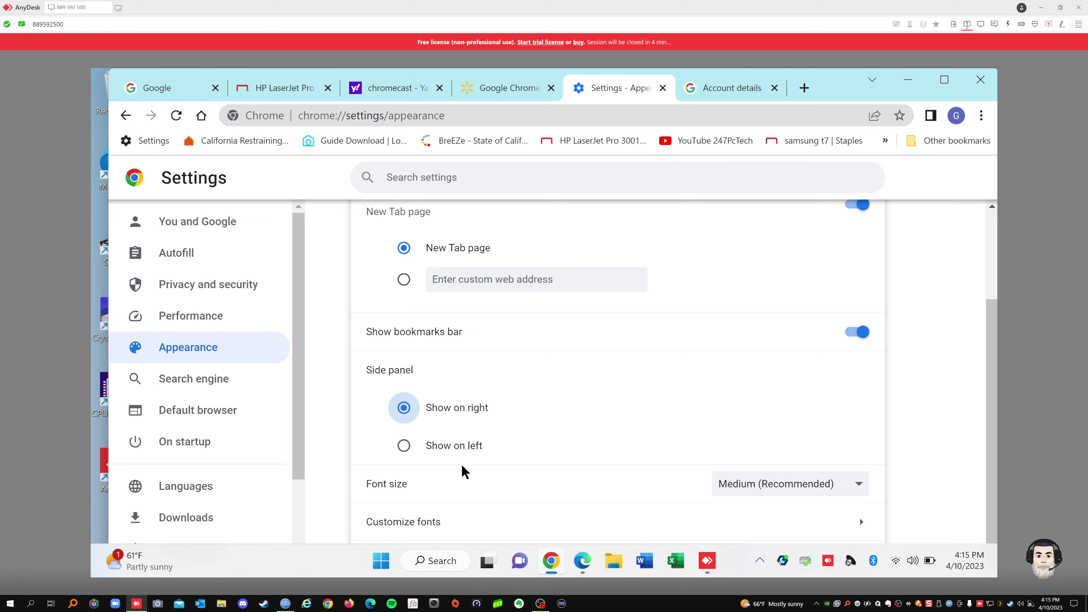
Demonstrate the Font size setting by choosing Very large and Large before returning it to Medium (Recommended).
left_click(859, 491)
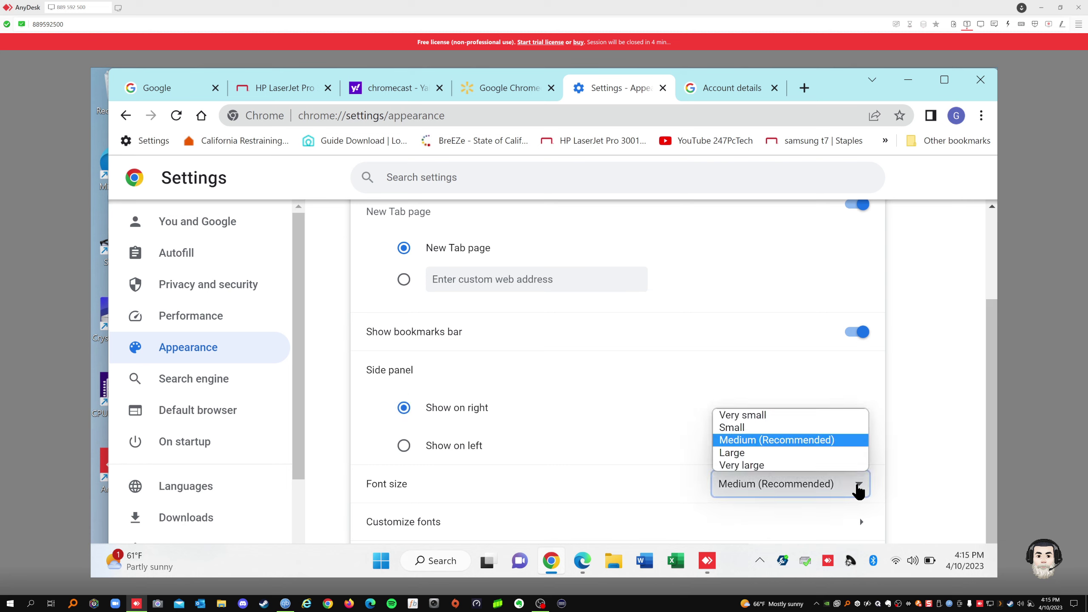
left_click(732, 466)
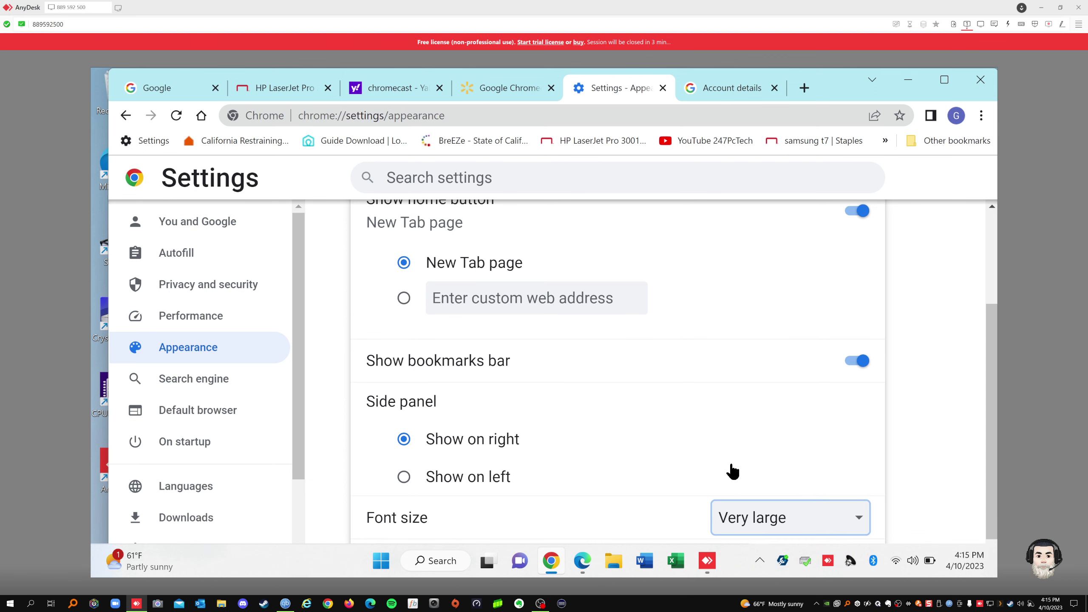
left_click(860, 523)
left_click(751, 474)
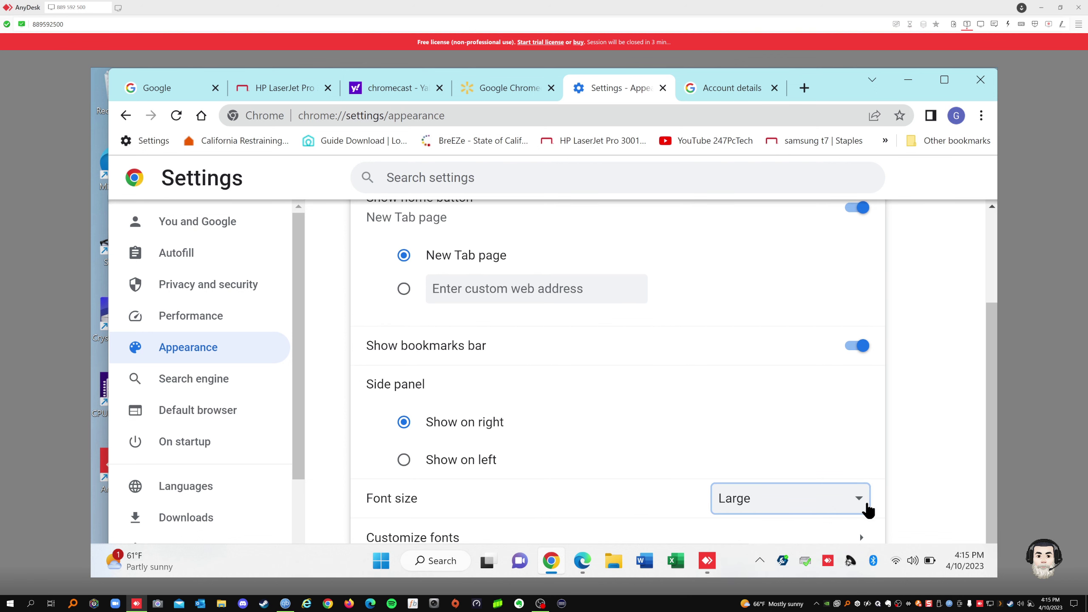
left_click(860, 501)
left_click(764, 448)
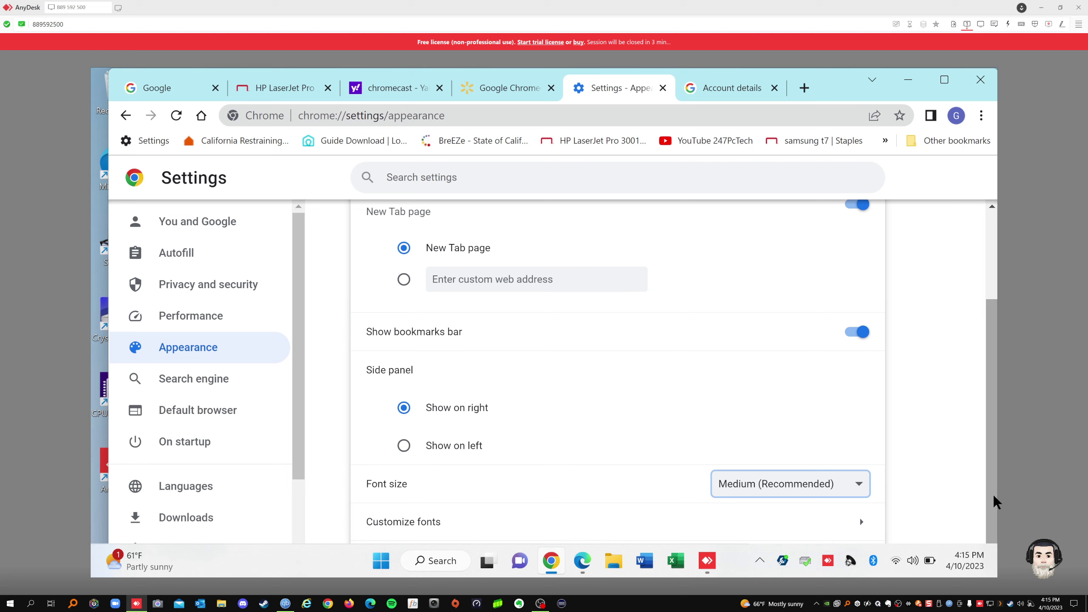
Switch the Font size setting to Large once more and restore it to Medium (Recommended).
left_click(856, 488)
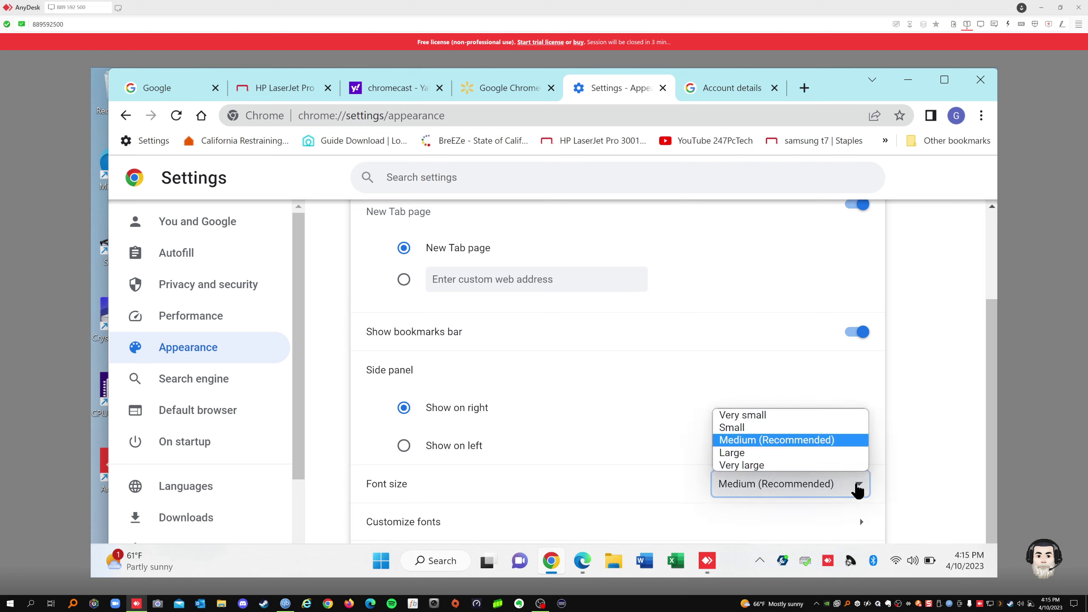
left_click(733, 455)
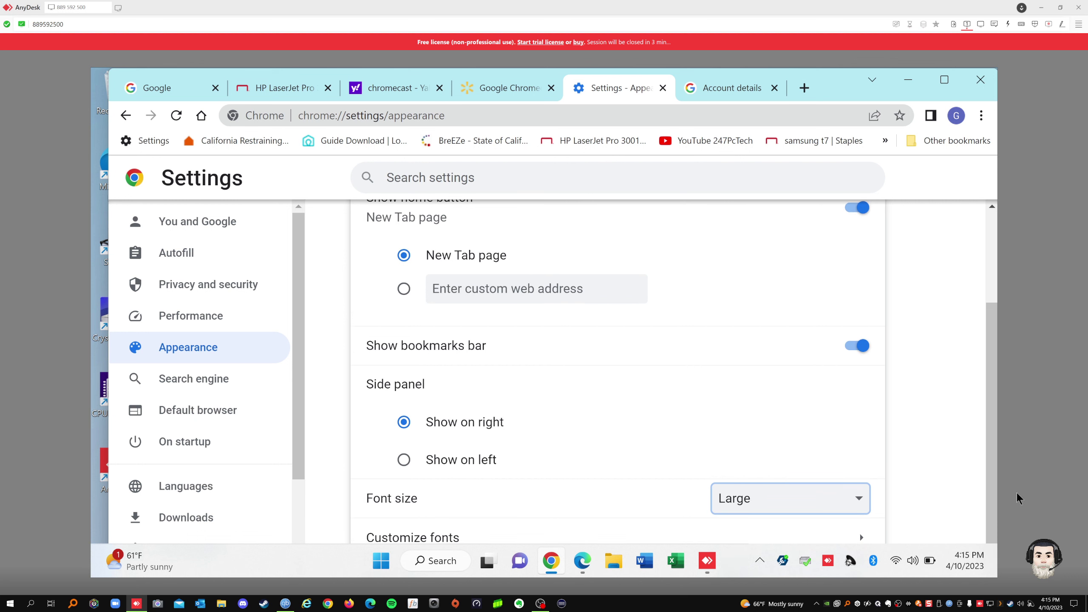
scroll(811, 491, "down", 1)
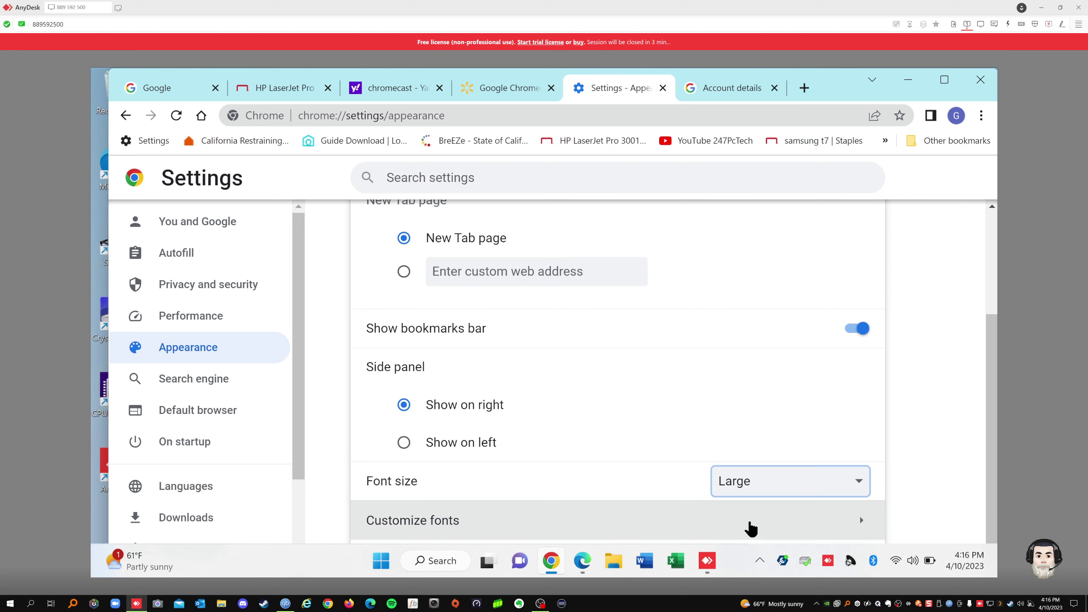
left_click(775, 493)
left_click(777, 430)
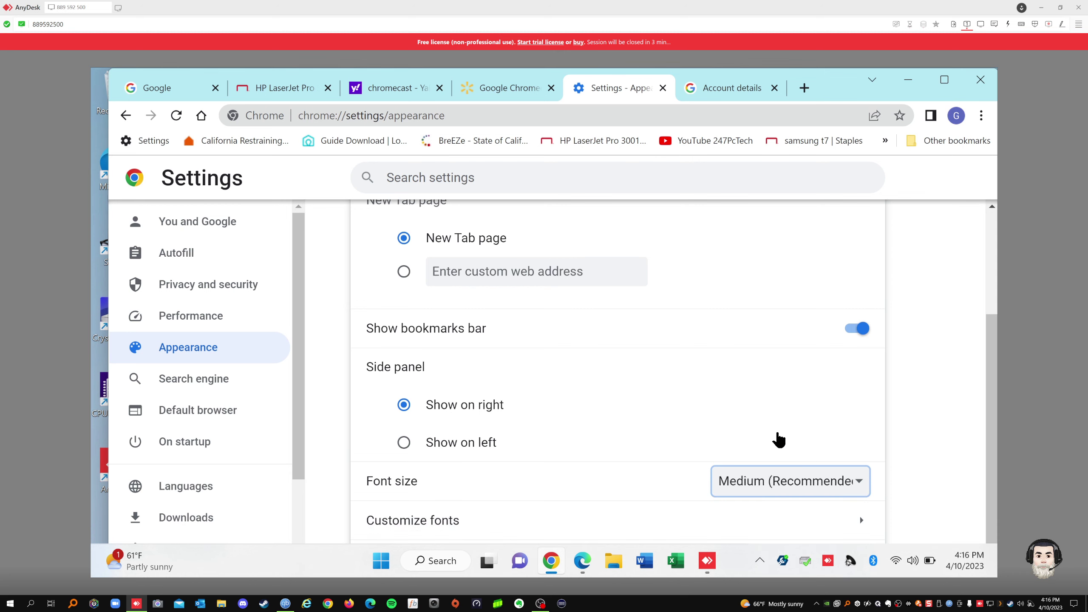
Show the Customize fonts settings and set the Standard font to Arial.
left_click(867, 524)
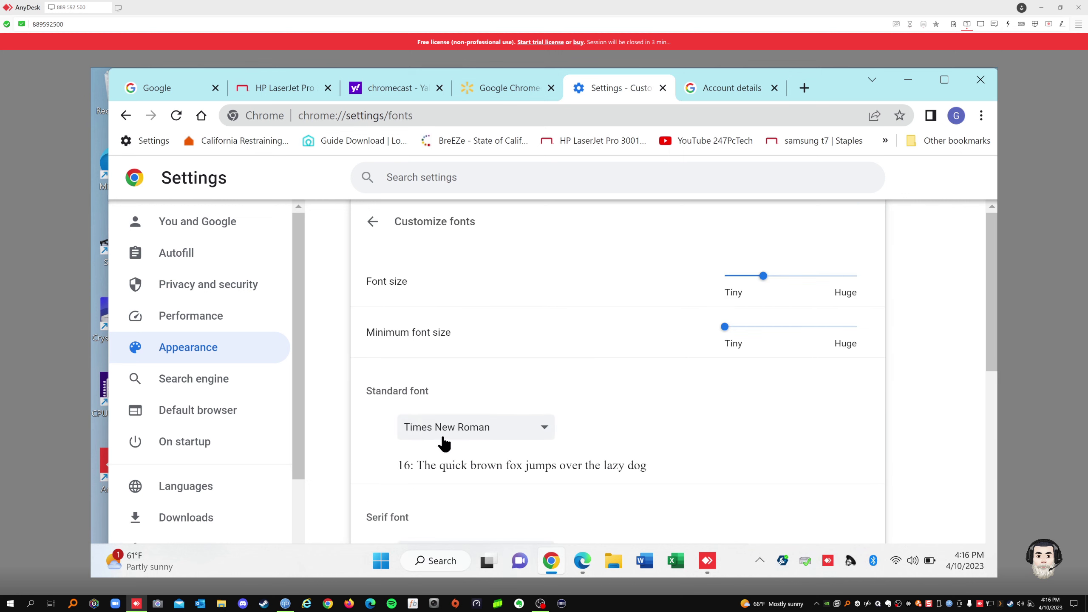
left_click(545, 429)
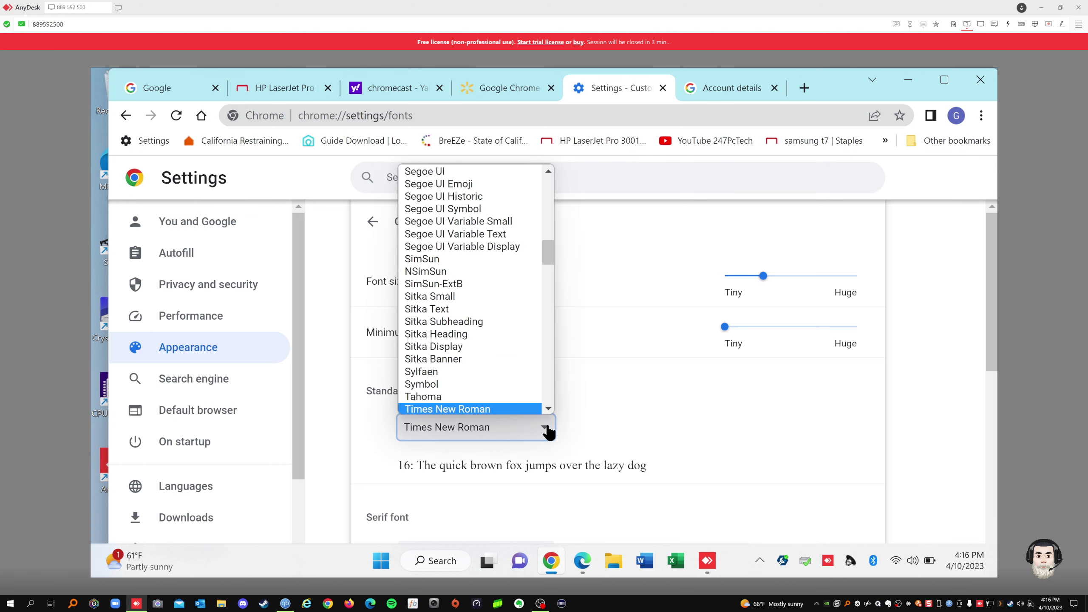
left_click_drag(548, 245, 553, 165)
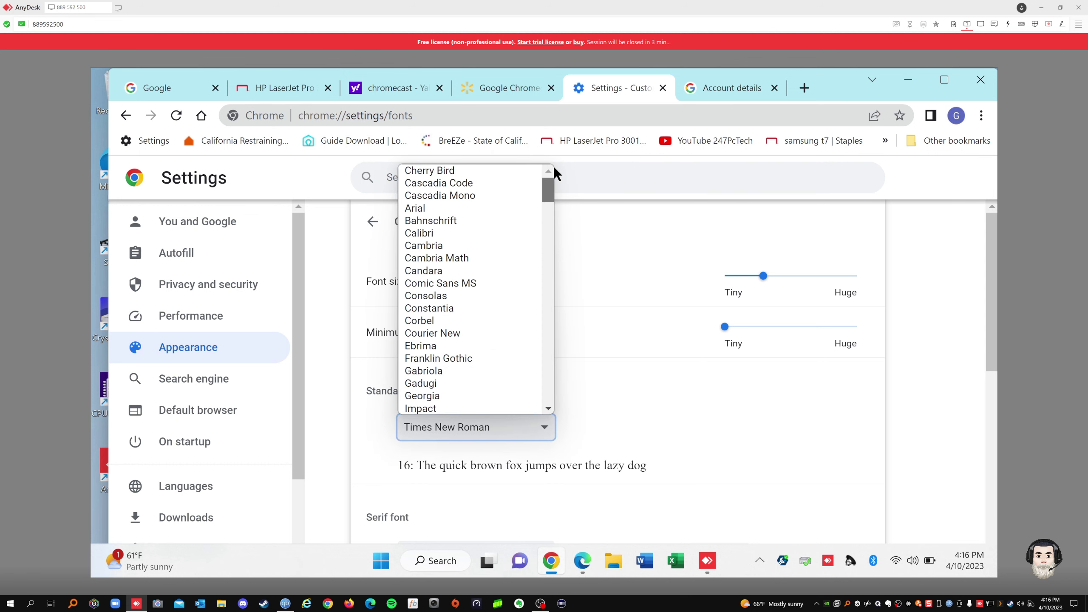
left_click(421, 207)
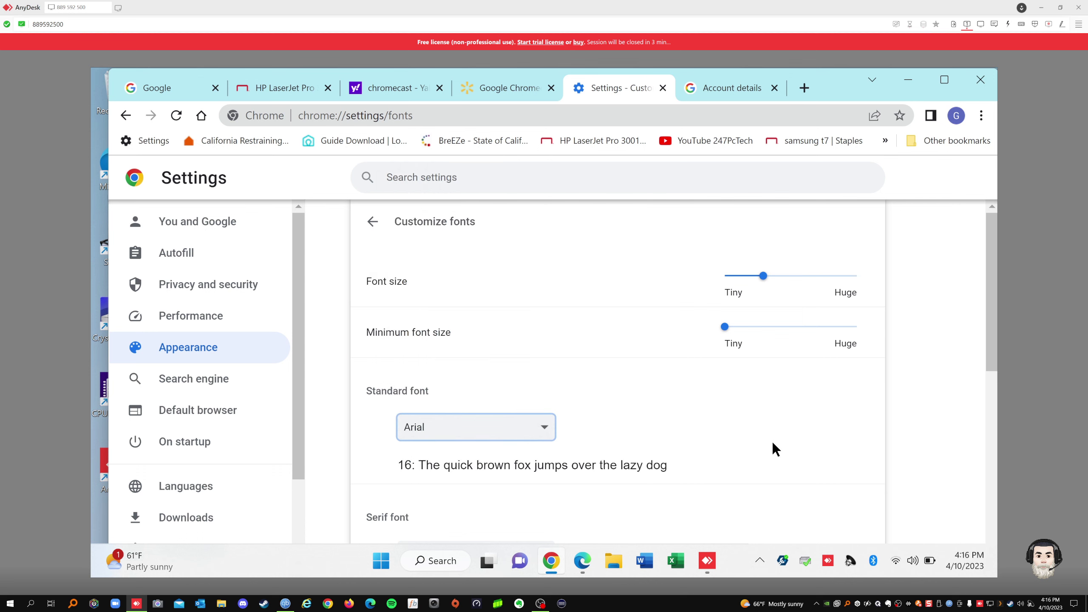
Browse the list of available standard fonts and set the Standard font to Palatino Linotype.
left_click(546, 429)
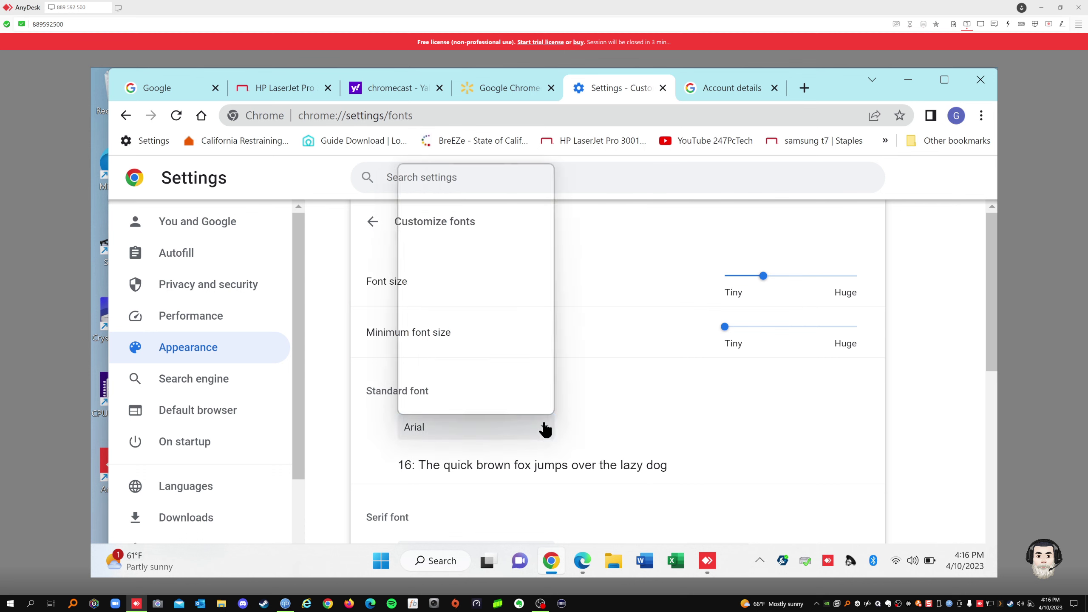
scroll(539, 298, "down", 20)
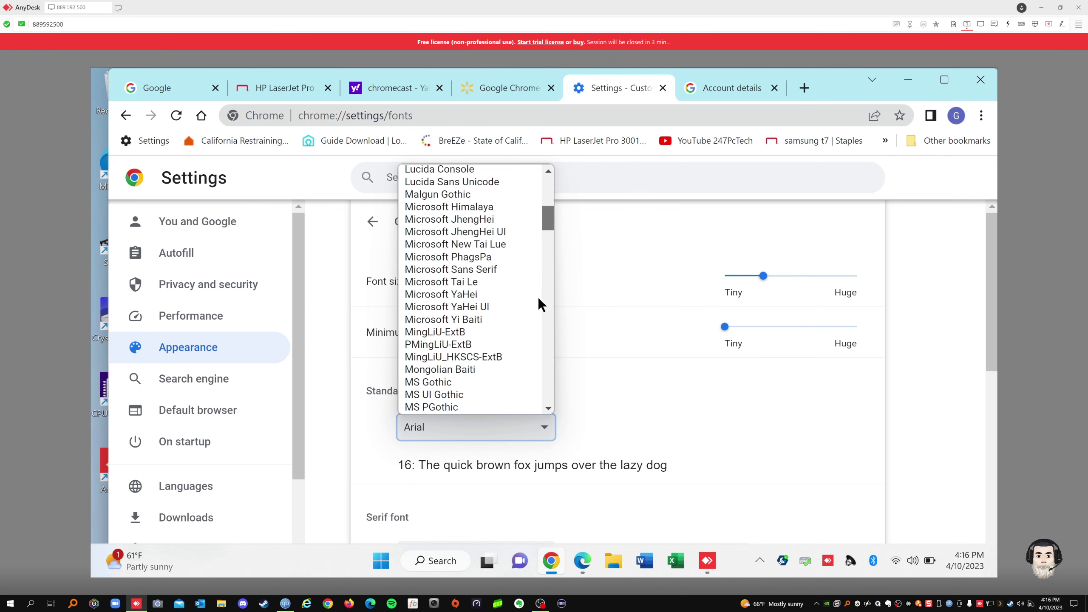
scroll(540, 277, "up", 5)
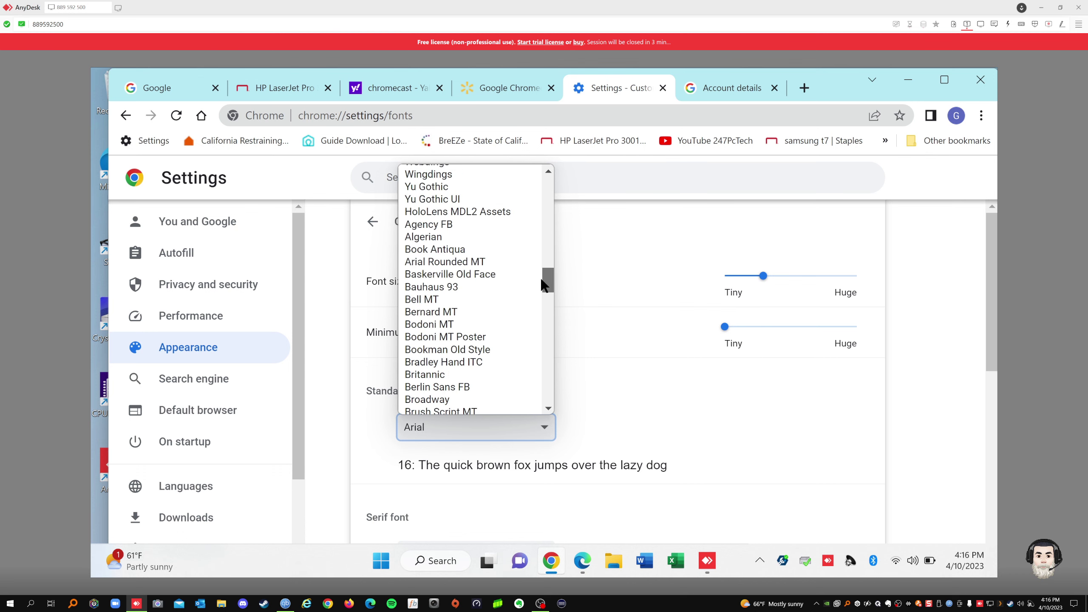
scroll(539, 297, "down", 6)
left_click_drag(540, 308, 543, 371)
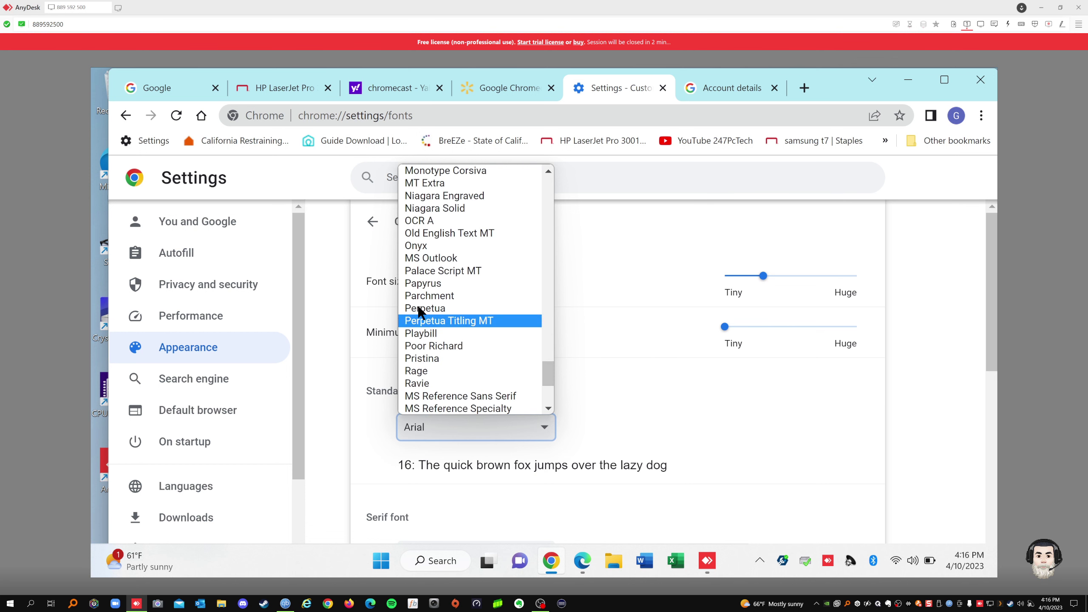
left_click_drag(549, 364, 536, 241)
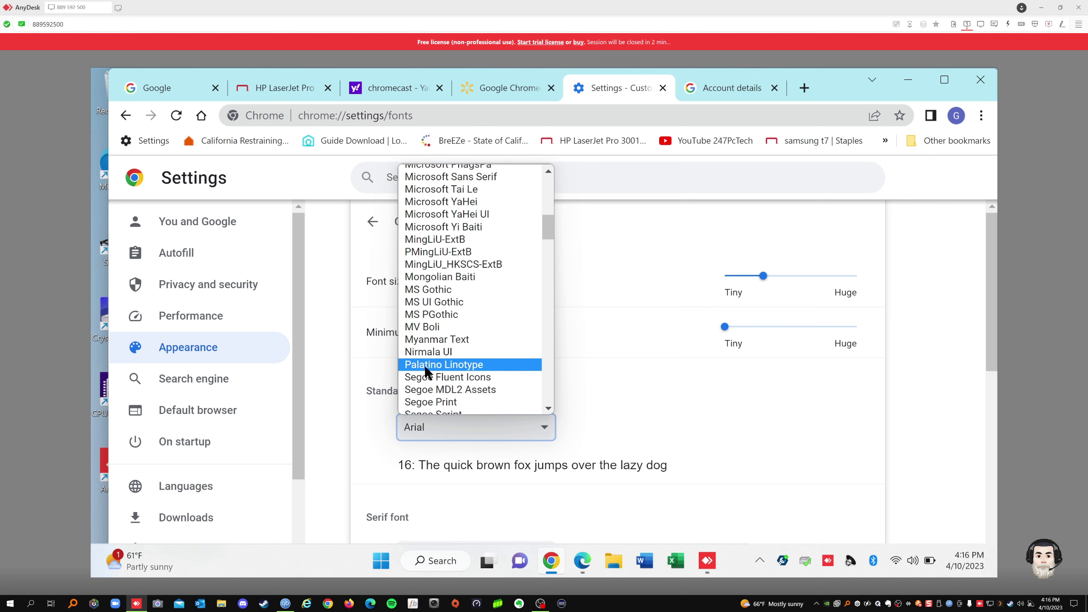
left_click(479, 367)
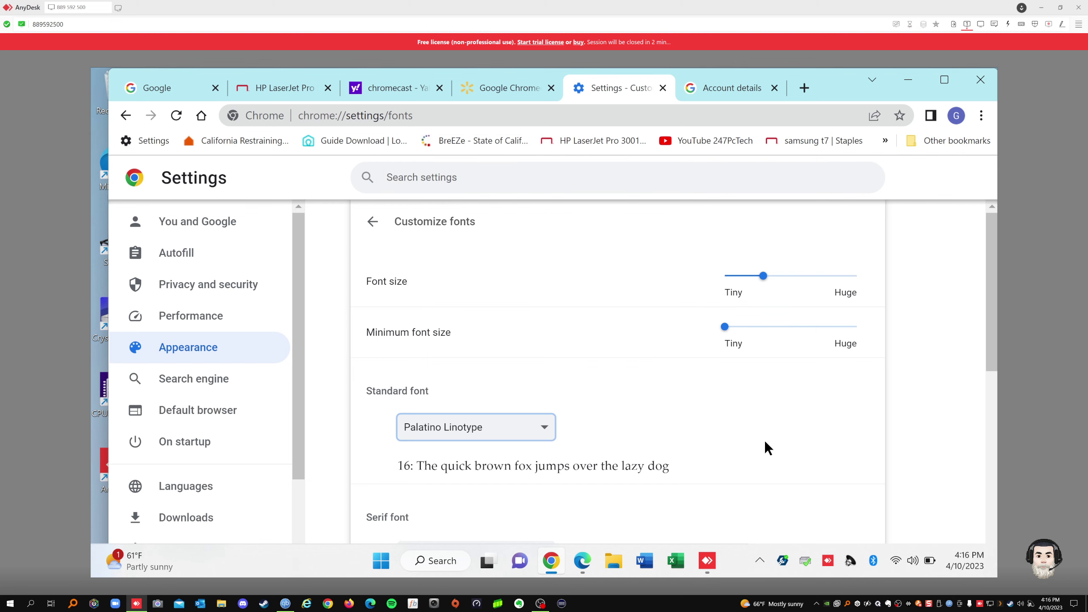
Look over the serif, sans-serif and fixed-width fonts and set the Standard font back to Arial.
scroll(765, 441, "down", 6)
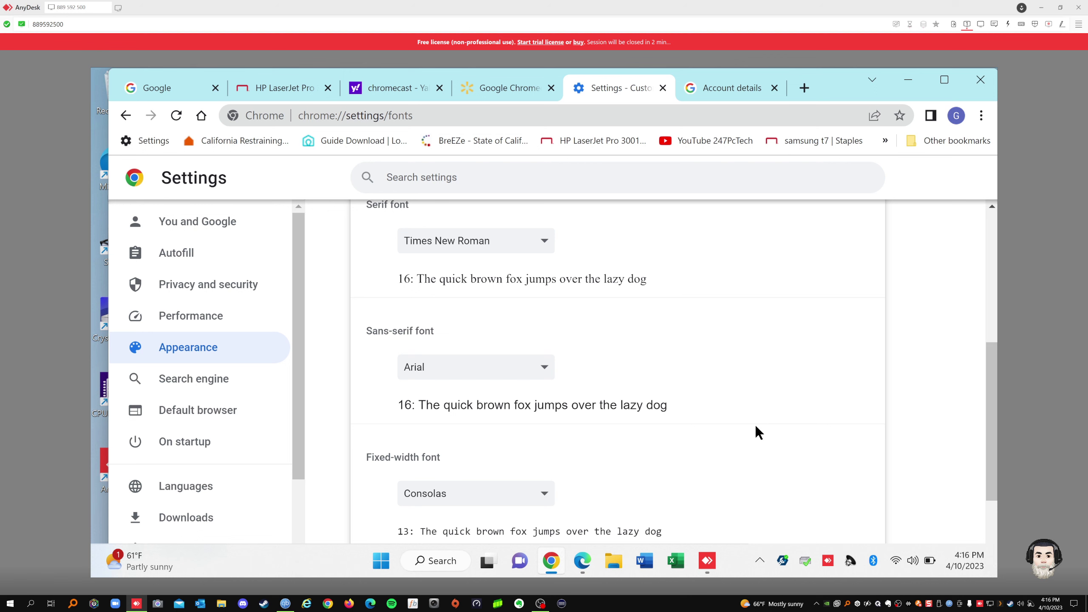
scroll(756, 427, "up", 5)
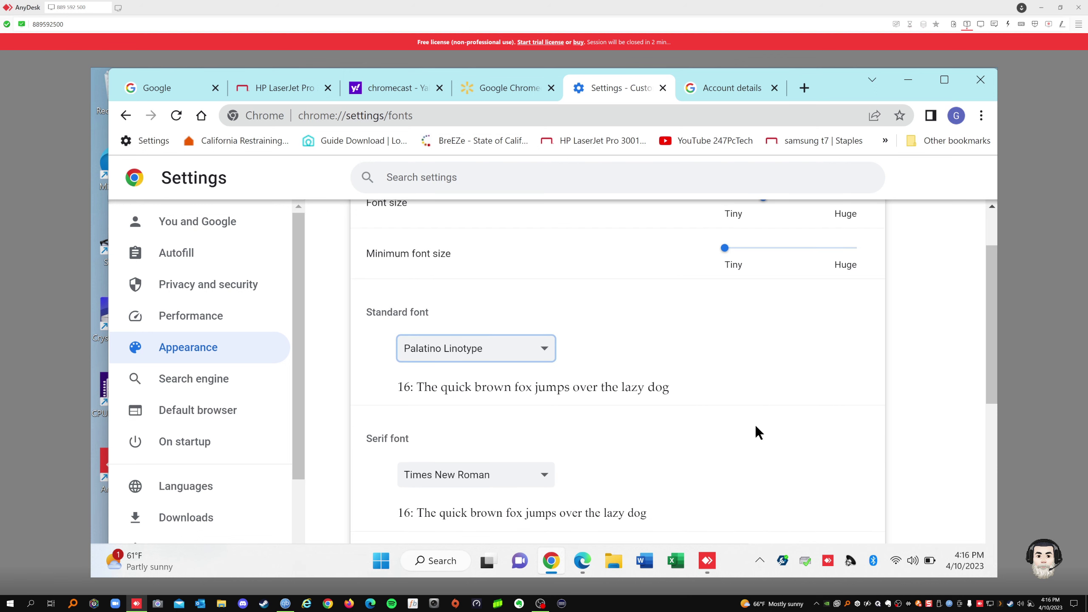
left_click(542, 349)
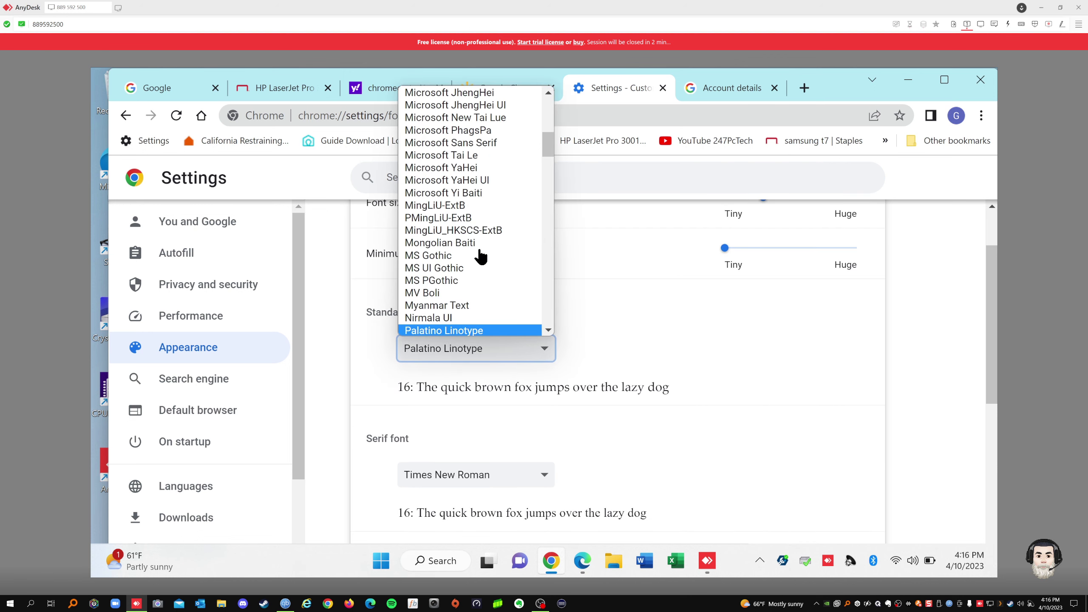
scroll(546, 112, "up", 10)
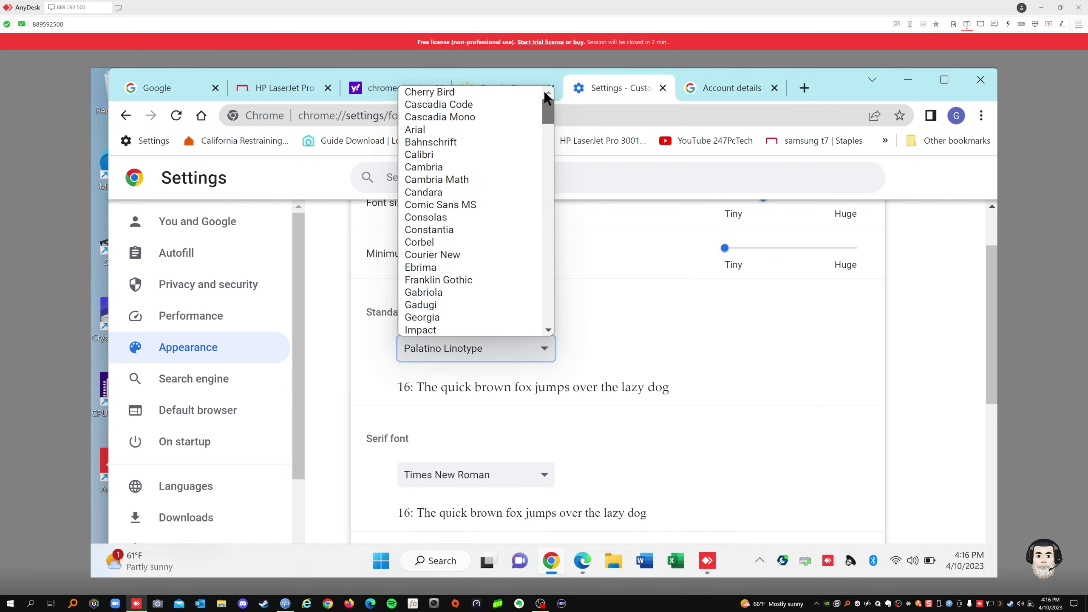
left_click(417, 128)
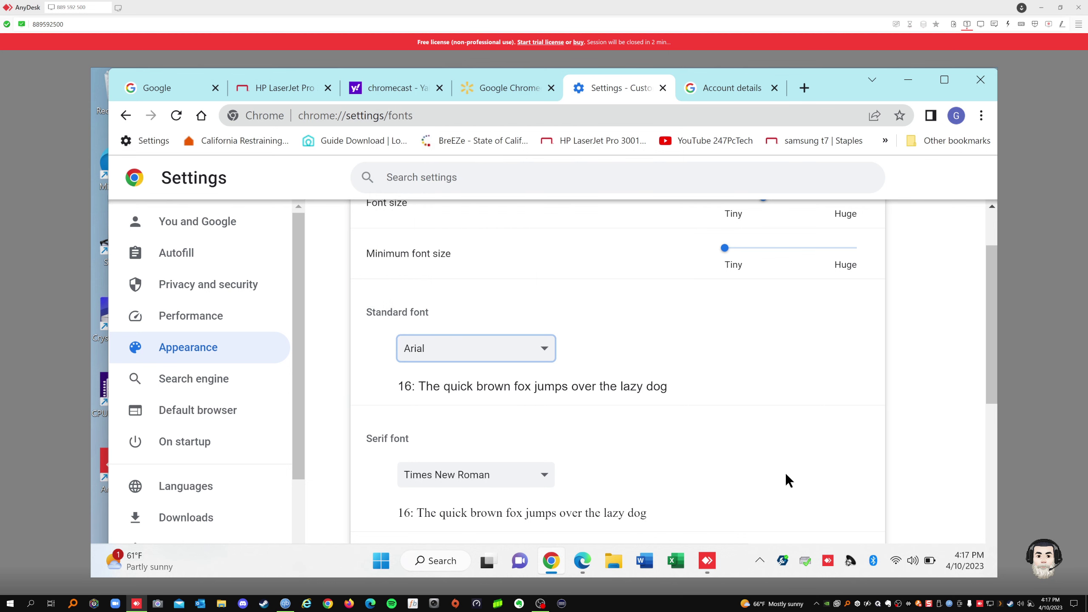
Examine the font choices for the Mathematical font, leaving Cambria Math selected.
scroll(787, 475, "down", 3)
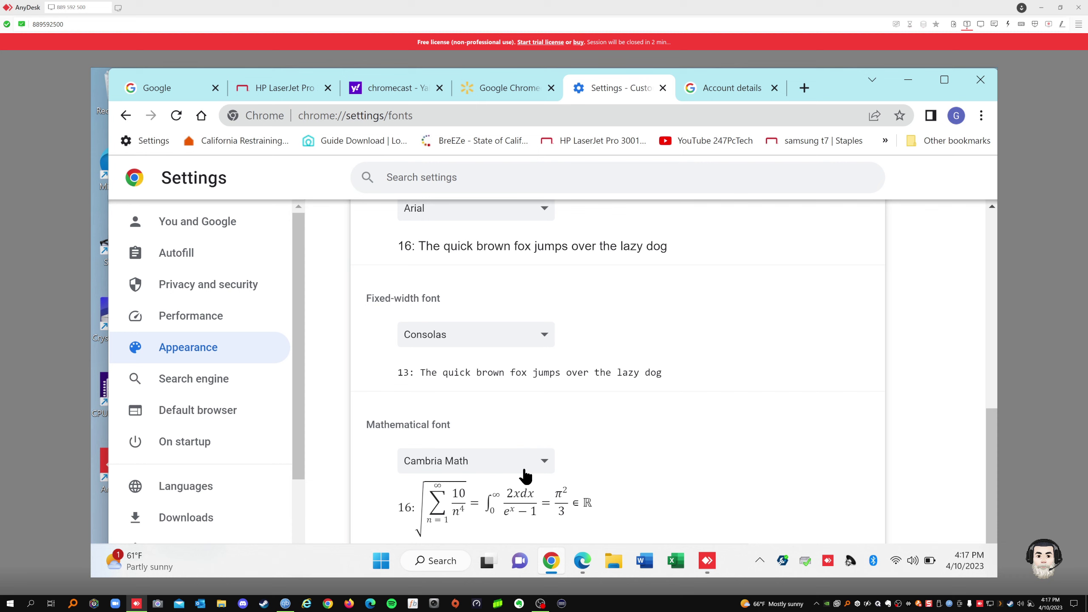
left_click(548, 466)
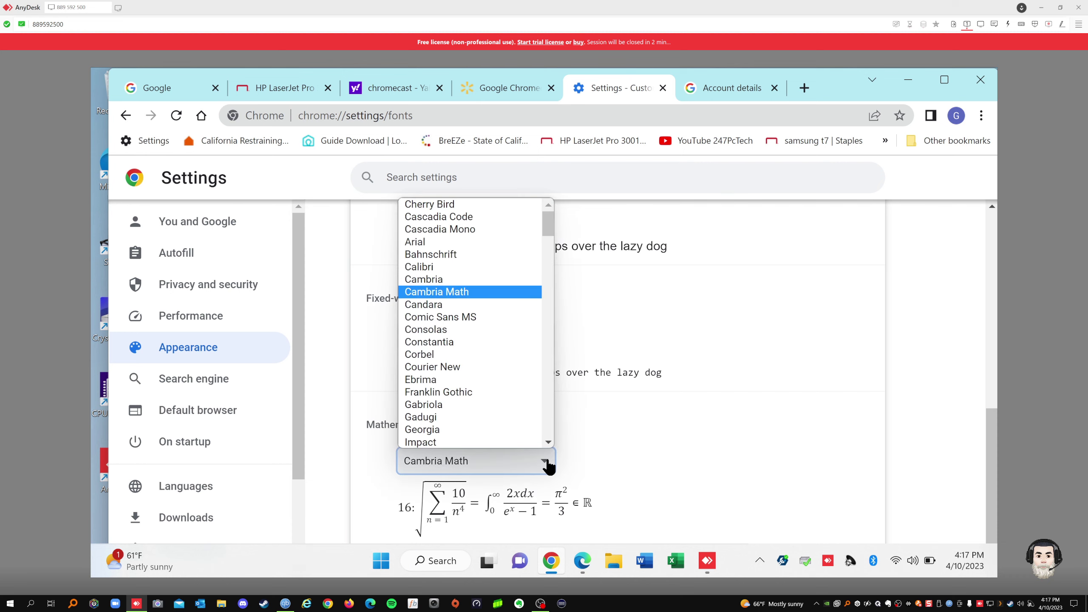
left_click(798, 447)
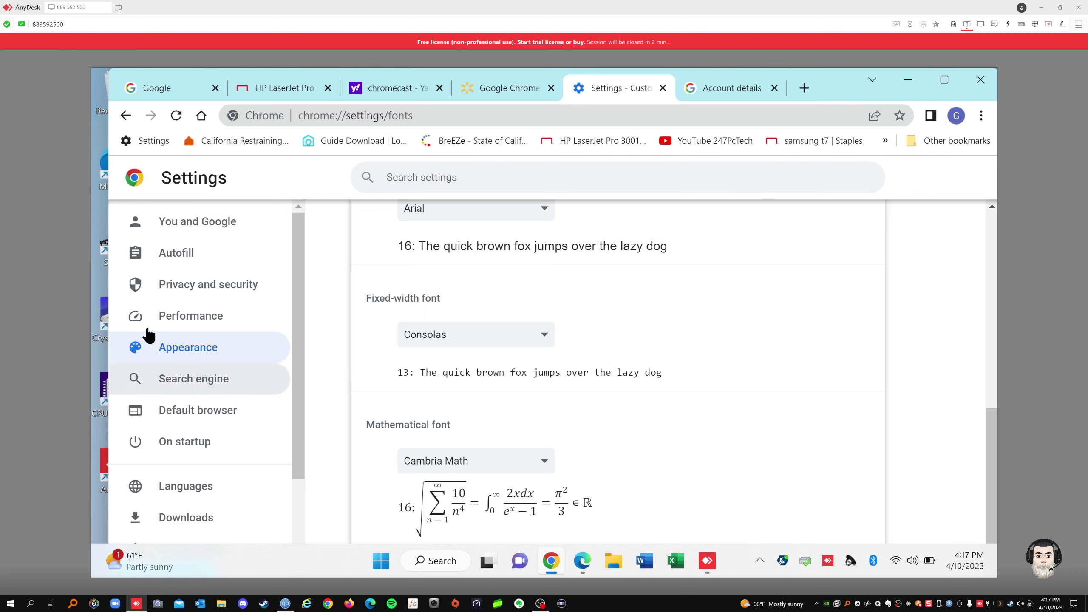
Show the Search engine settings and examine the engines offered for the address bar, keeping Google selected.
left_click(174, 384)
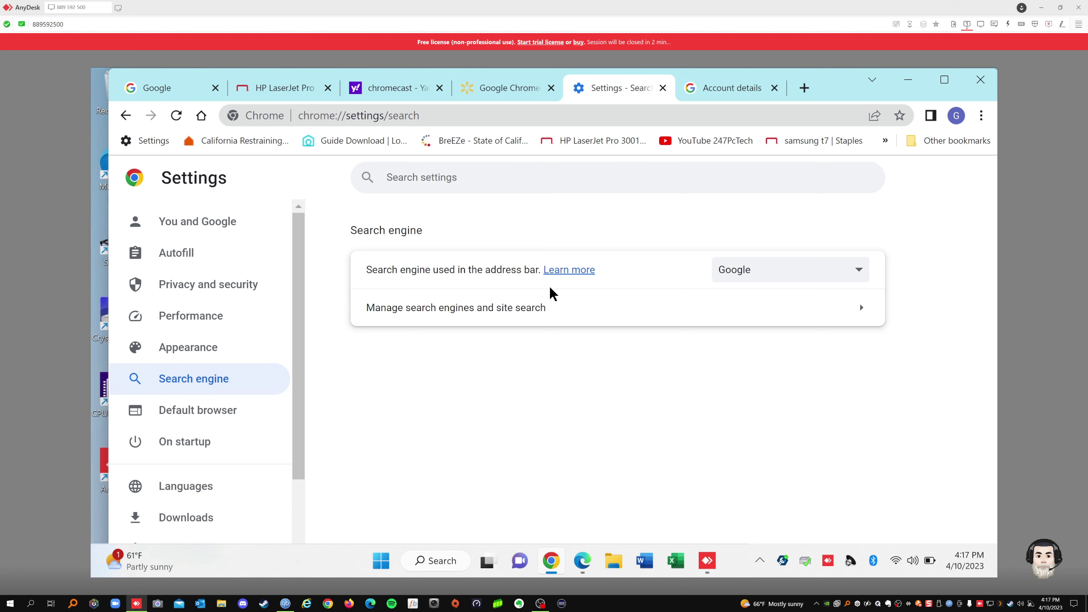
left_click(858, 273)
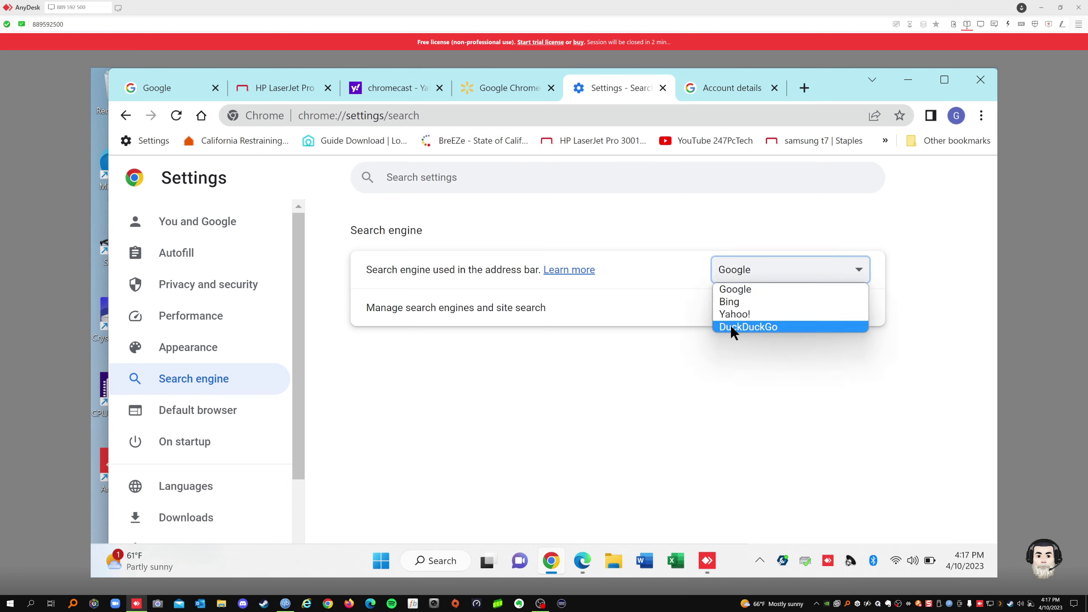
left_click(738, 290)
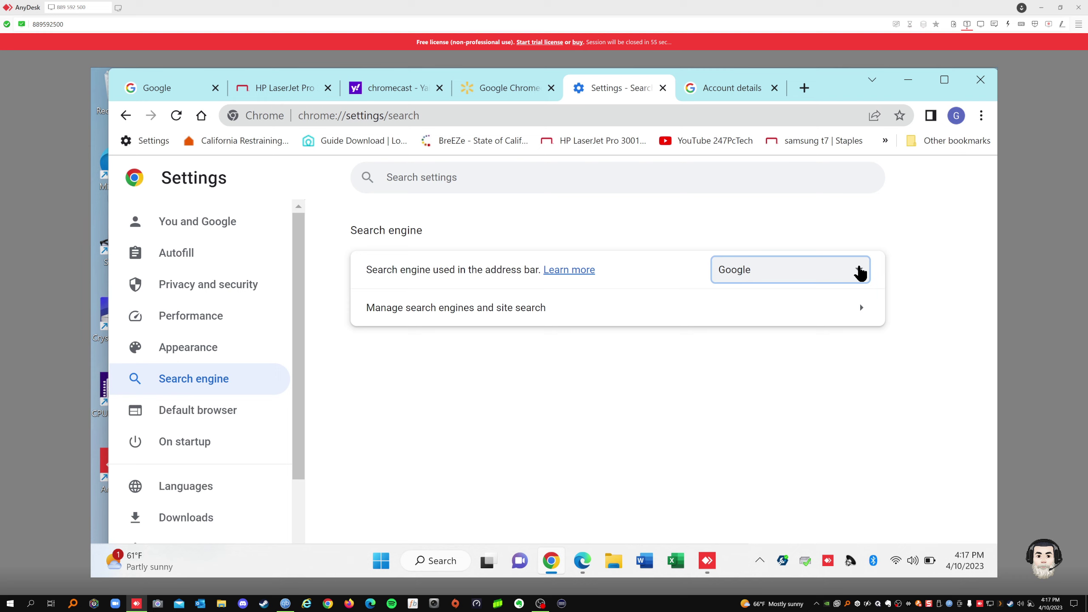
left_click(860, 273)
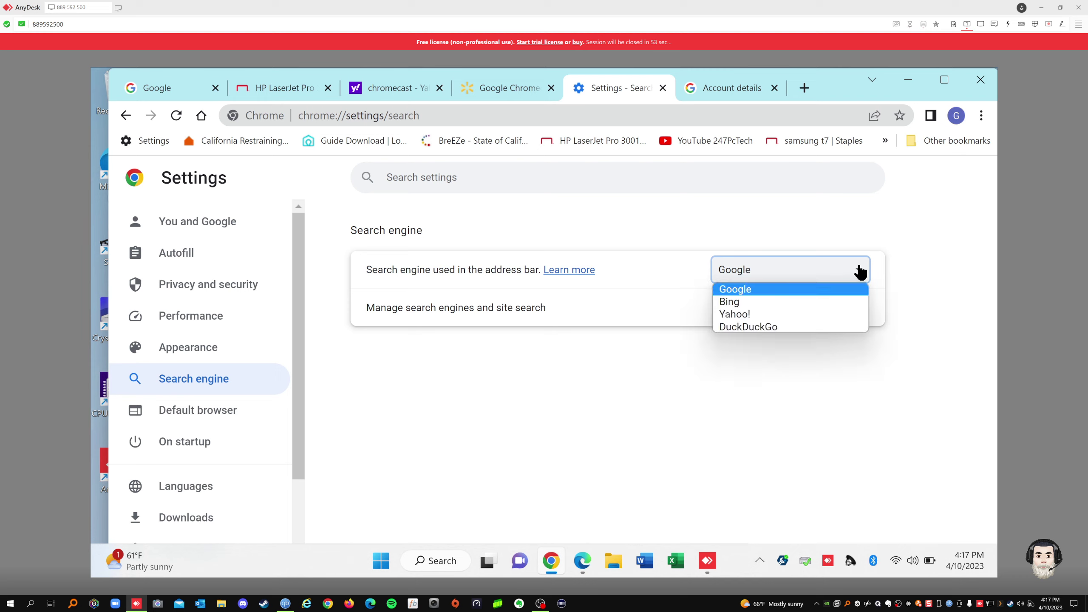
left_click(734, 291)
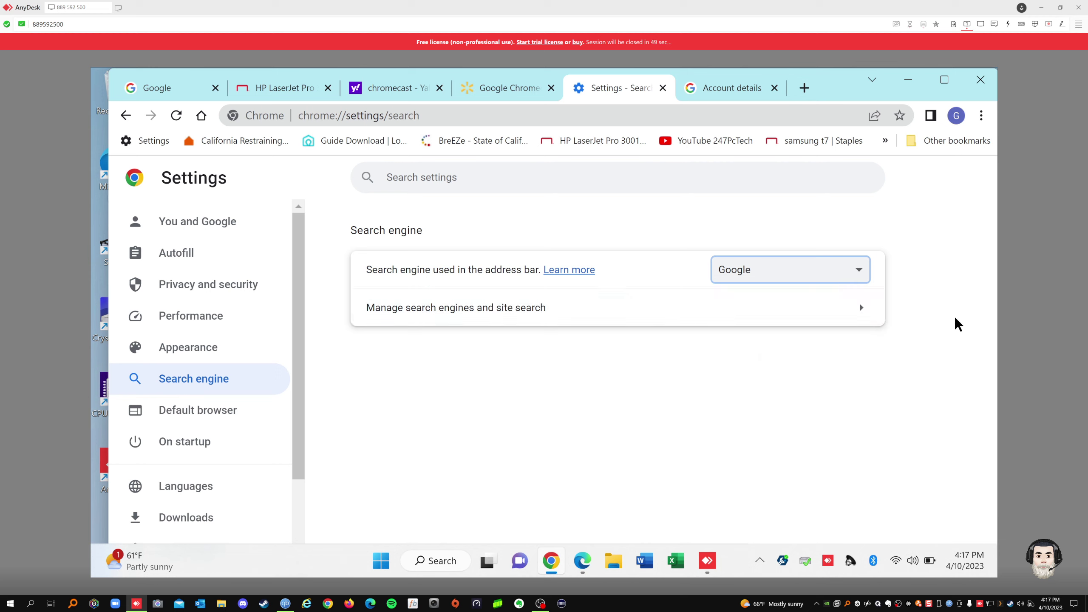
left_click(859, 272)
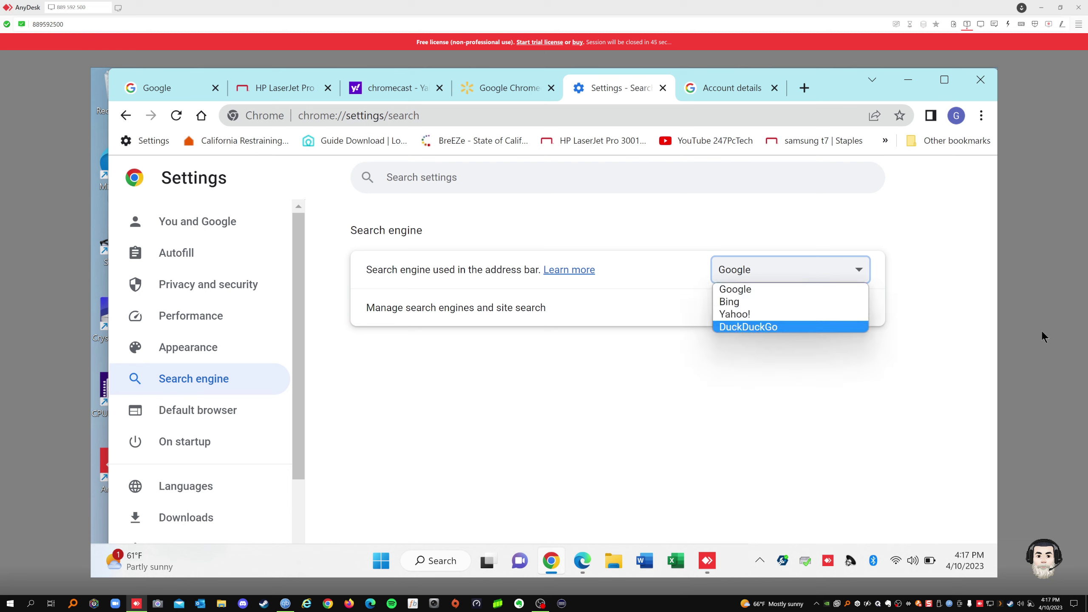
left_click(936, 306)
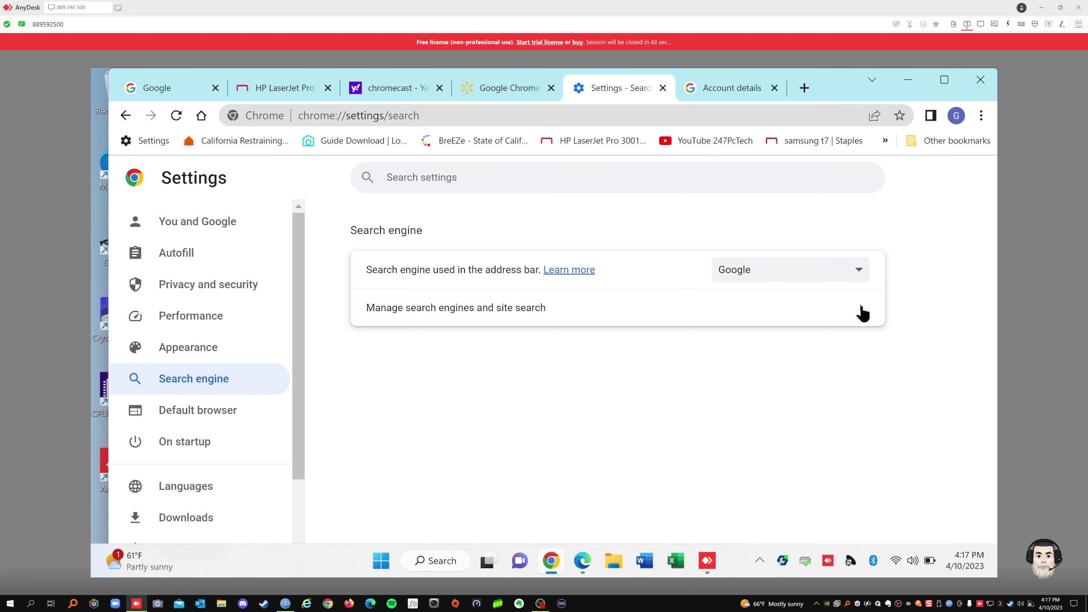
left_click(859, 272)
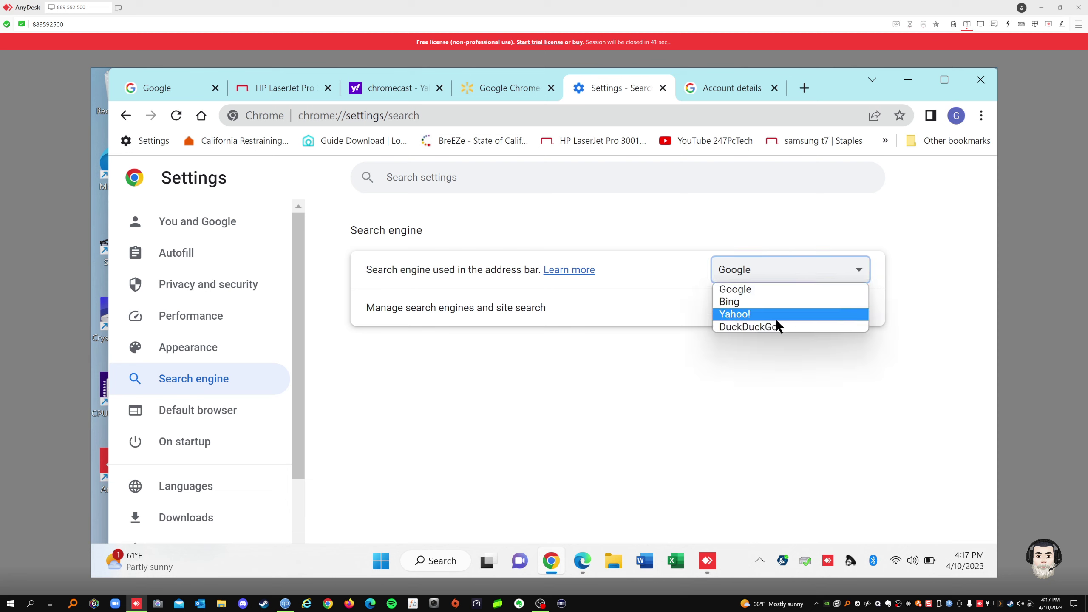
left_click(742, 295)
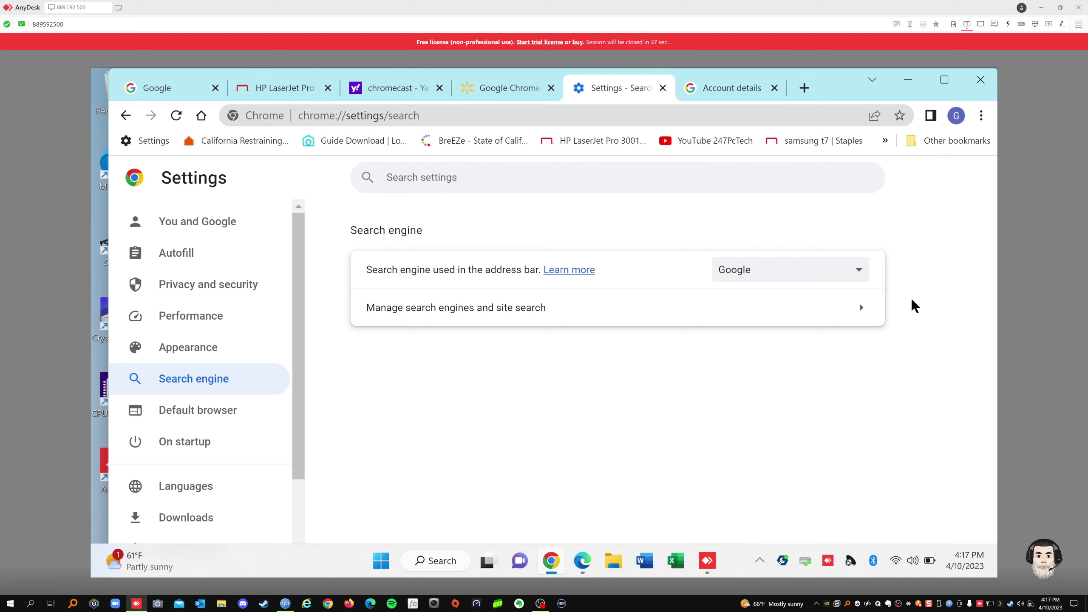
Show the management page for search engines and site search, and look over its keyboard shortcut options and engine list.
left_click(863, 308)
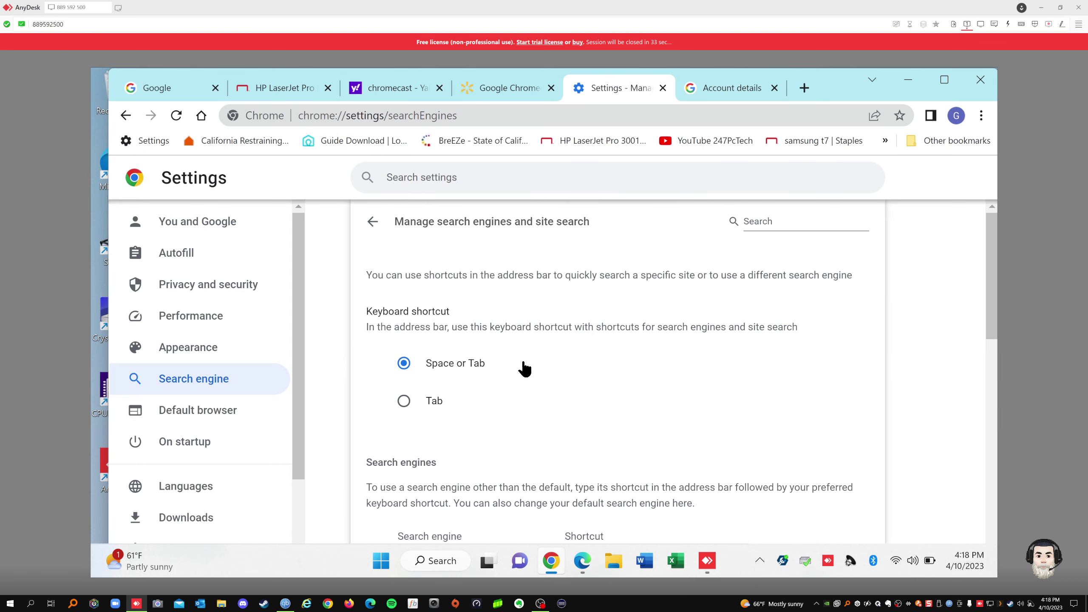
scroll(688, 389, "down", 1)
scroll(688, 381, "down", 2)
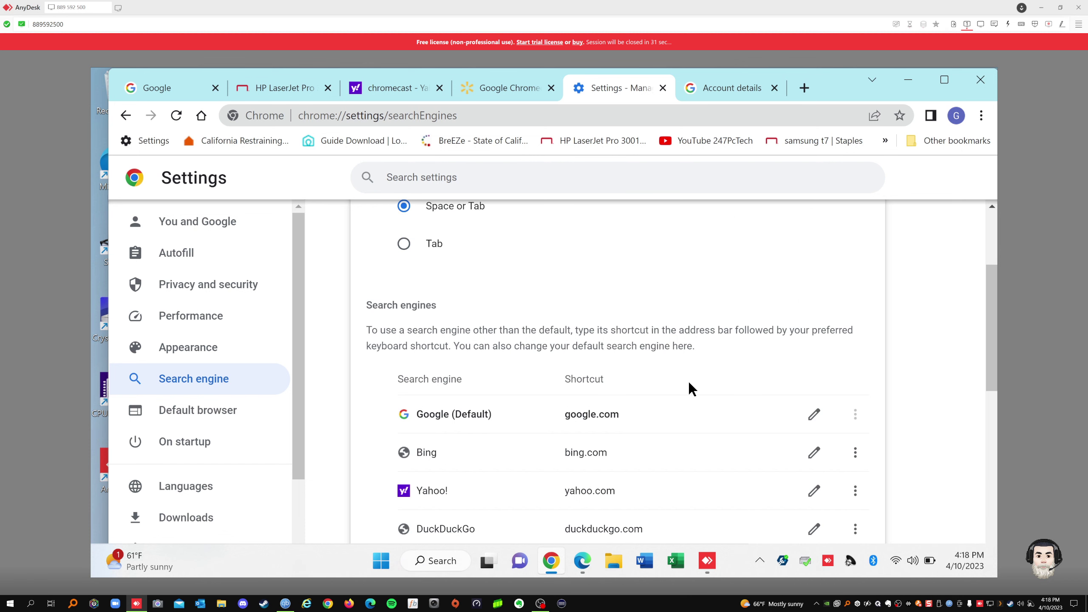
scroll(681, 422, "down", 1)
scroll(680, 418, "down", 2)
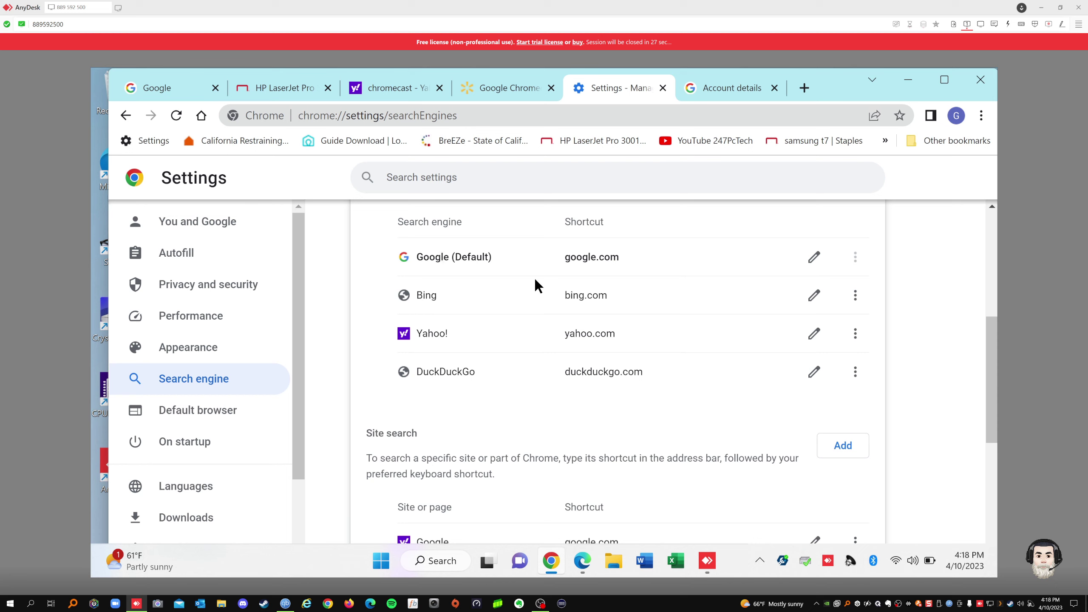
Make Bing the default search engine, and switch the default back to Google.
left_click(856, 300)
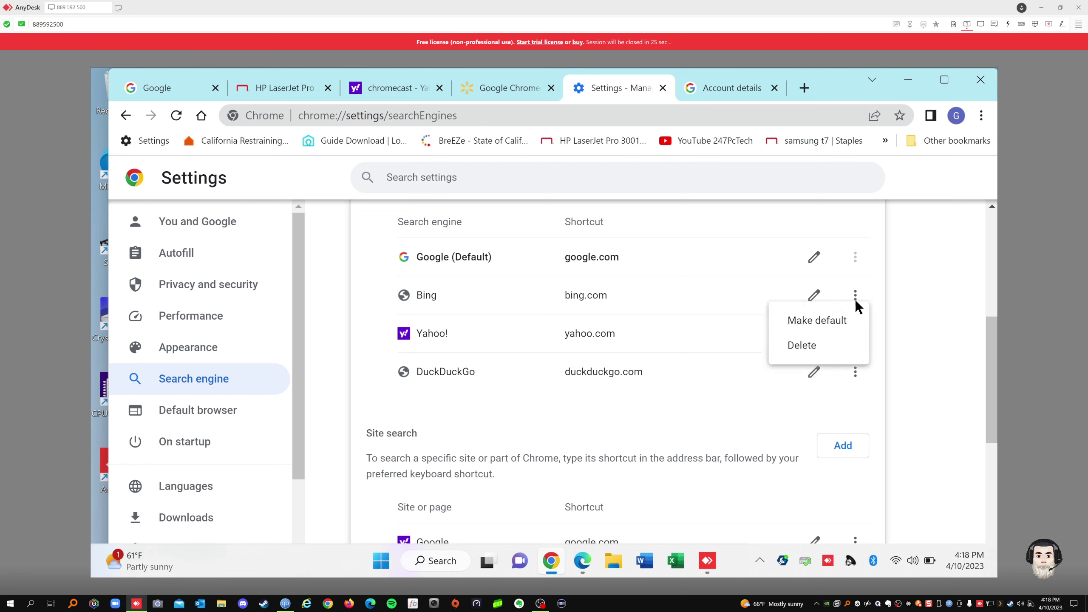
left_click(805, 320)
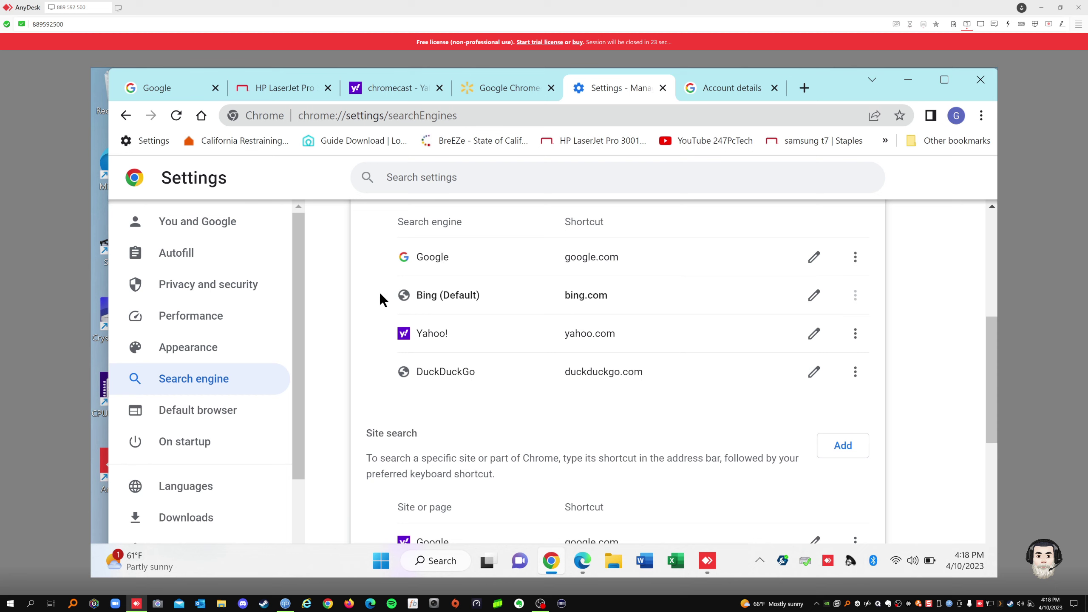
left_click(855, 257)
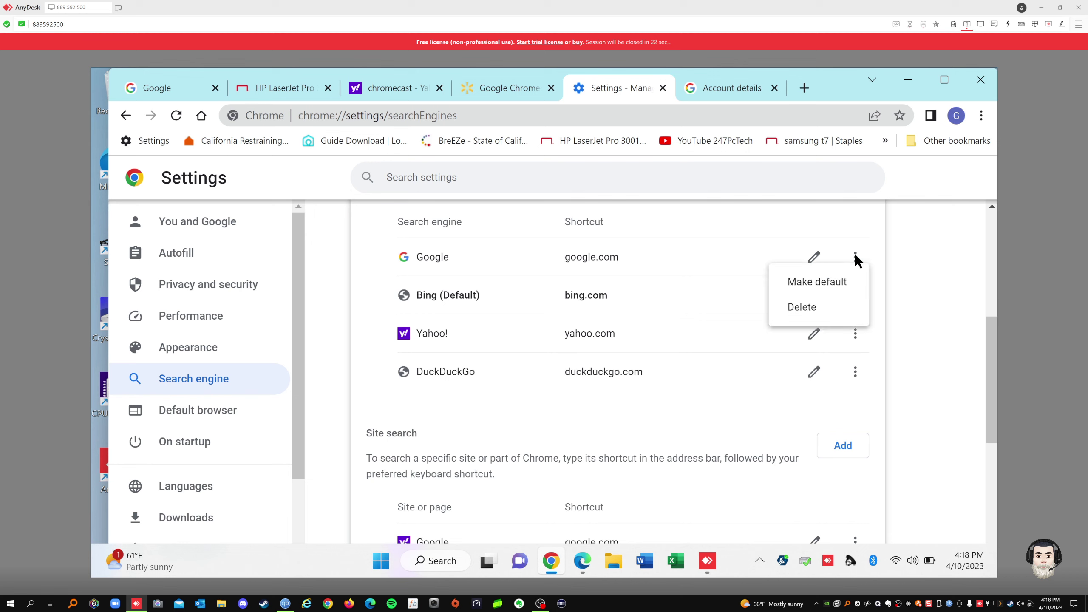
left_click(814, 283)
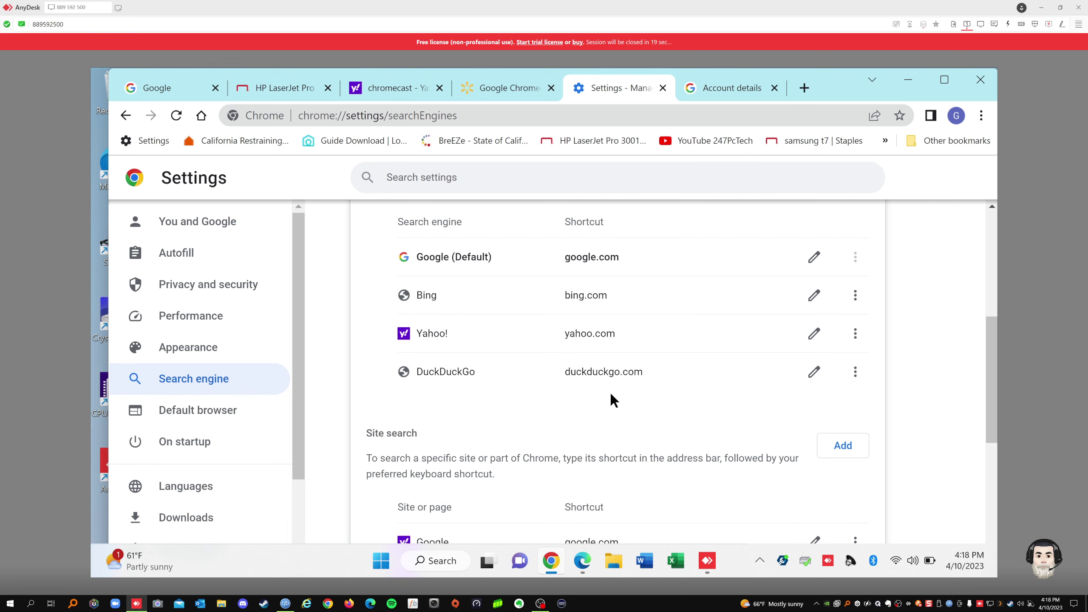
Examine the site search entries and the inactive shortcuts for sites such as amazon.com and costco.com.
scroll(612, 401, "down", 4)
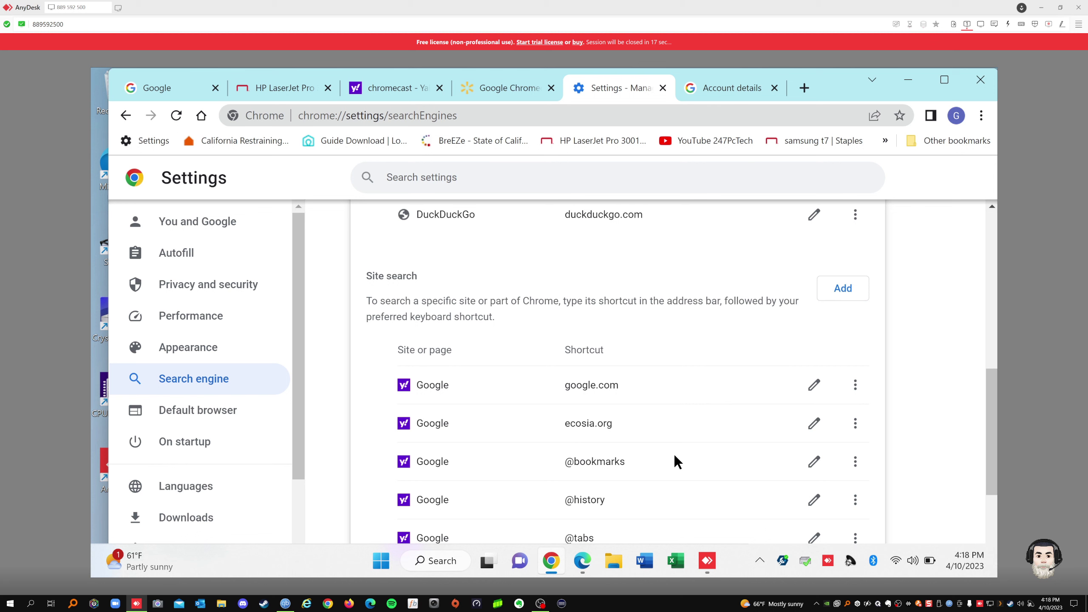
scroll(673, 455, "down", 5)
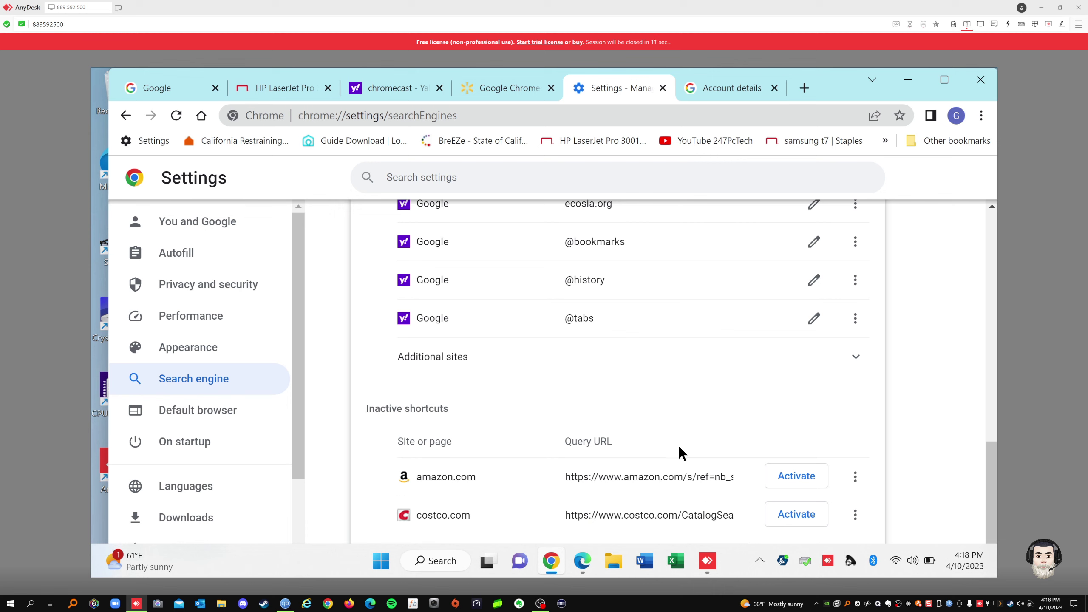
scroll(725, 462, "up", 1)
scroll(742, 472, "down", 1)
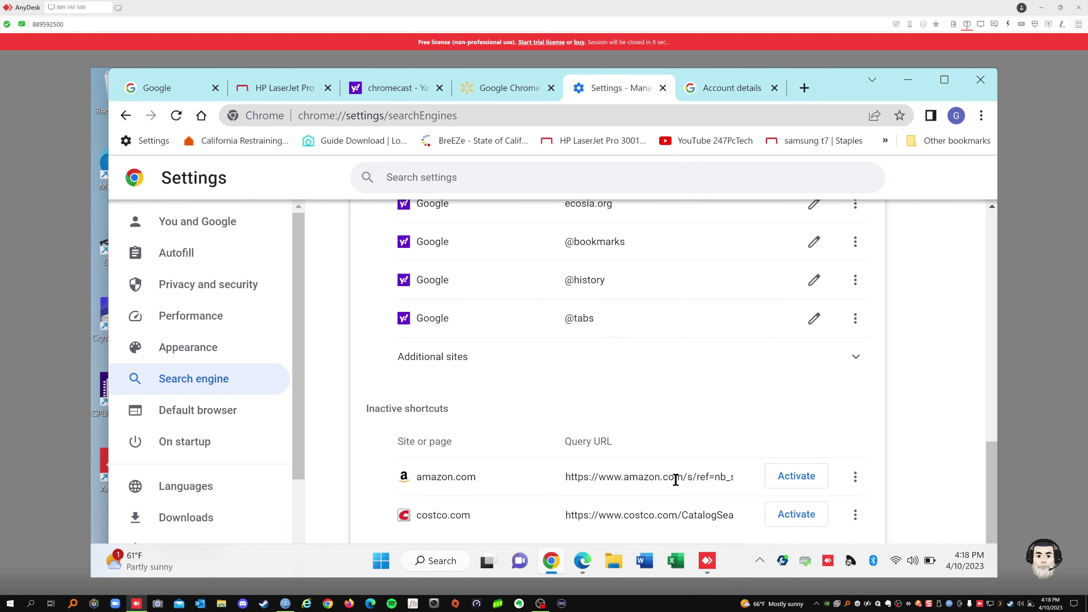
scroll(514, 468, "up", 1)
scroll(366, 453, "up", 3)
Highlight the default browser status in the Default browser settings, and show the On startup settings.
left_click(204, 414)
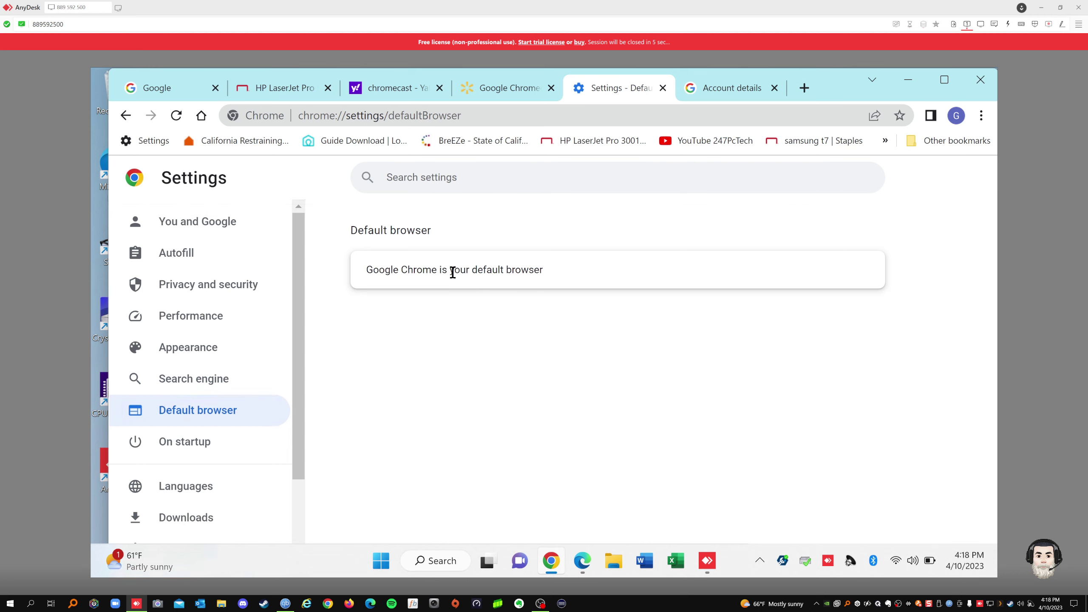
left_click_drag(554, 277, 361, 272)
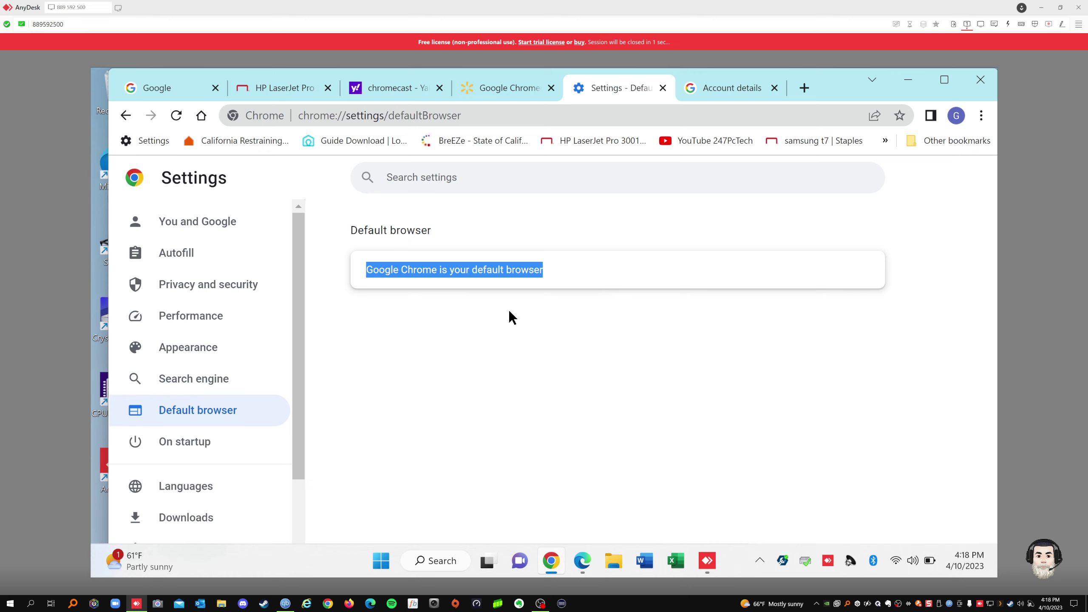
left_click(195, 445)
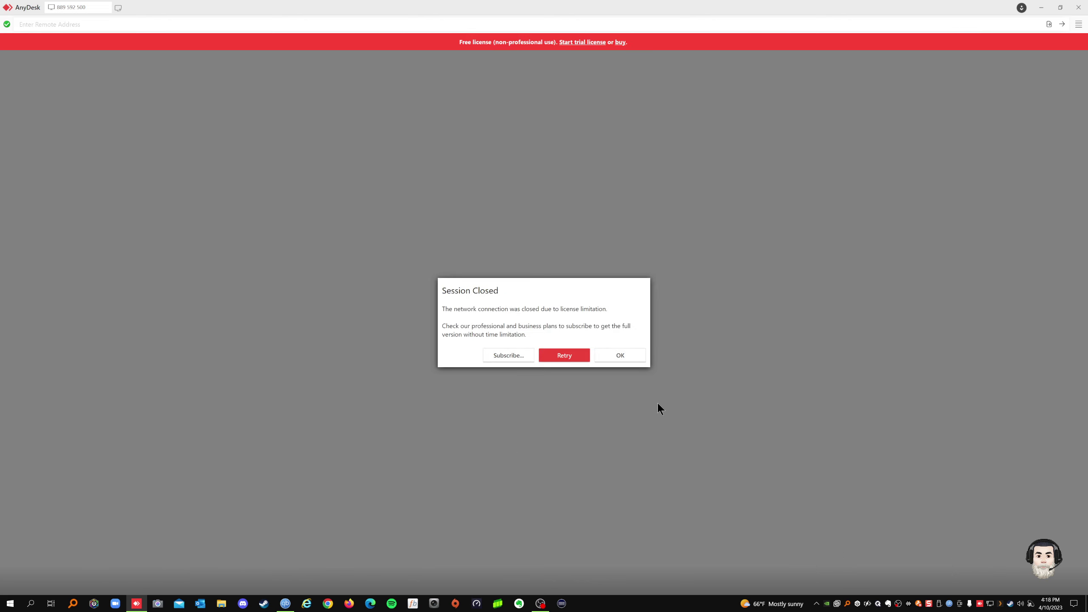
Reconnect to the remote computer after the closed session and minimize its AnyDesk session window.
left_click(608, 351)
left_click(82, 302)
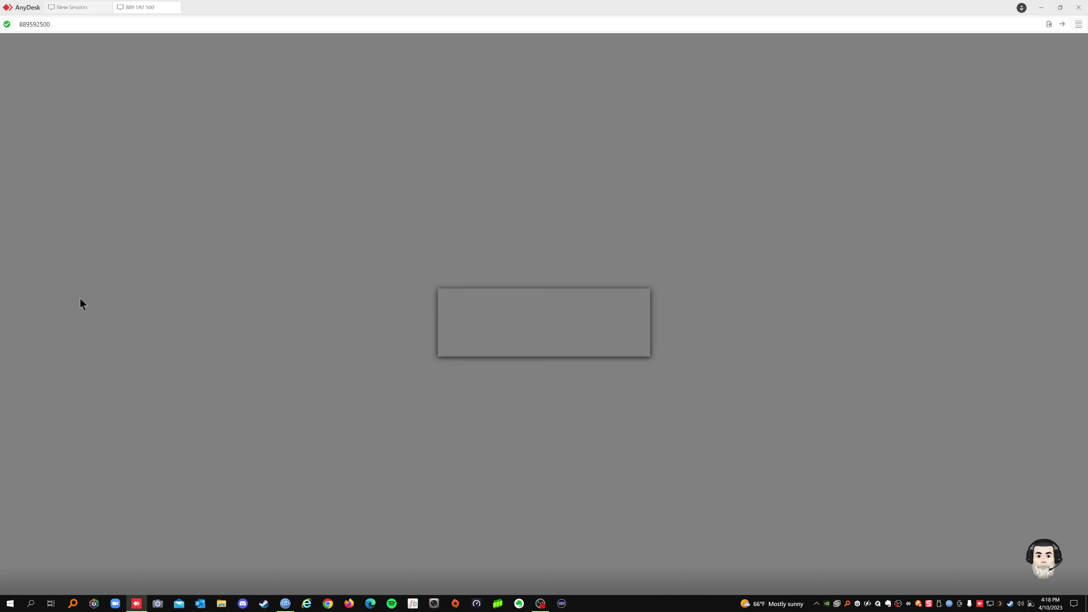
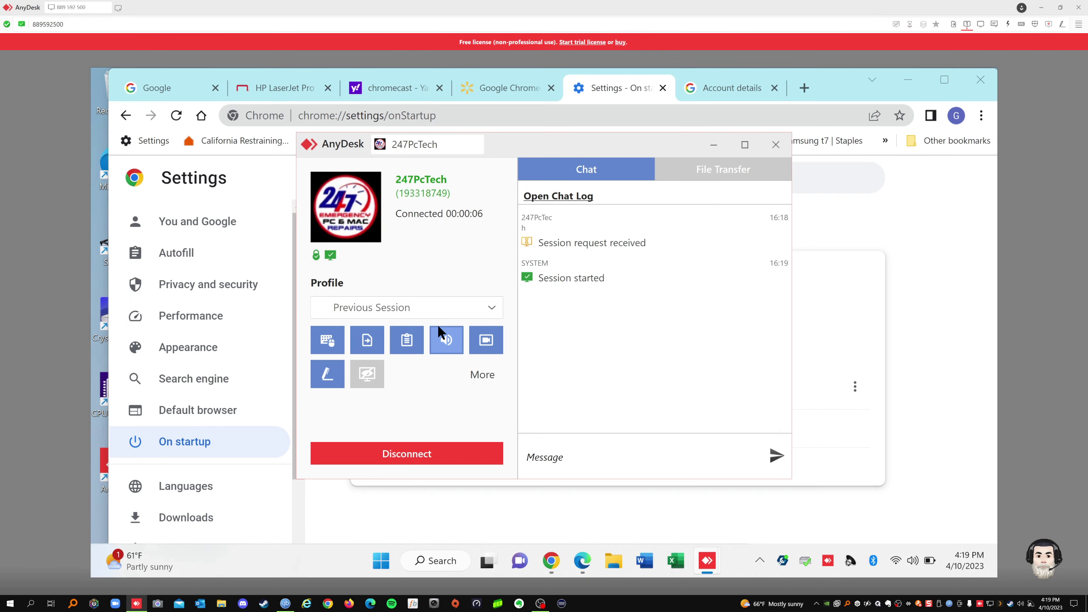
left_click(483, 374)
left_click(710, 146)
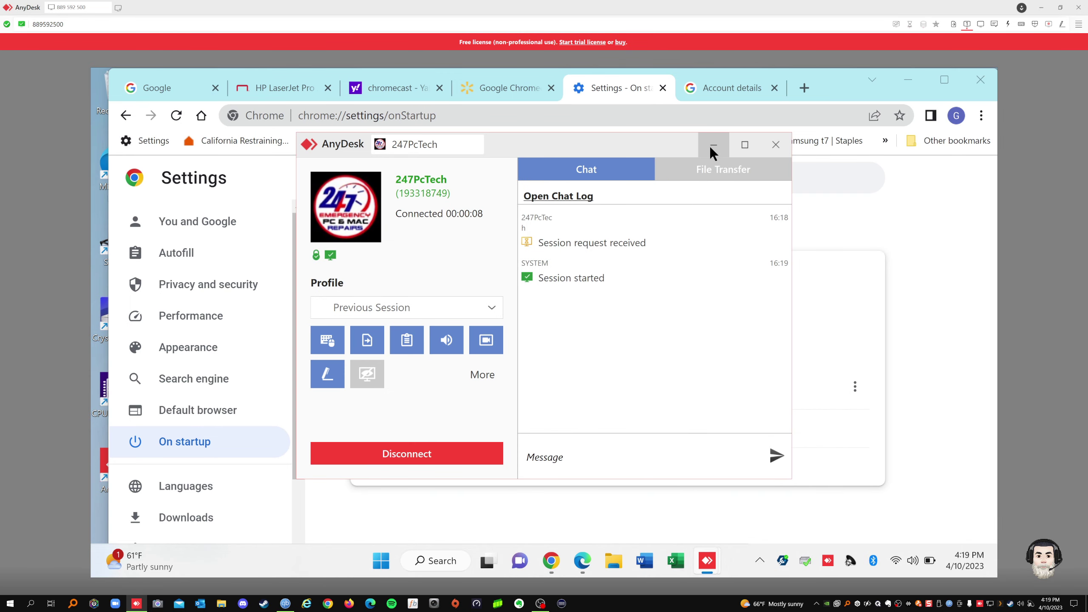
left_click(711, 145)
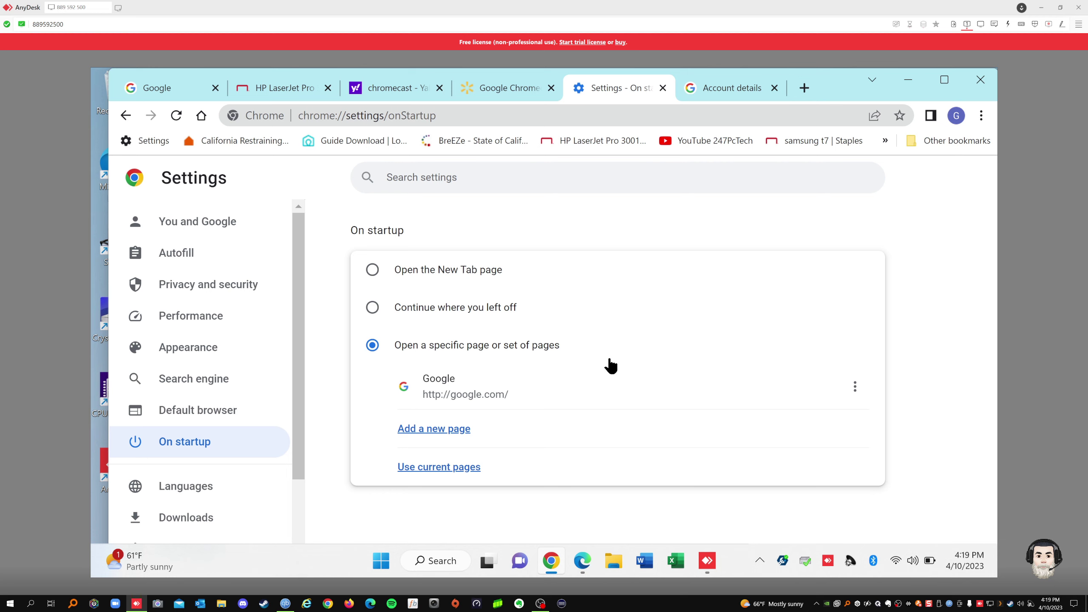
Add facebook.com as a new page in the set of pages opened on startup.
left_click(428, 430)
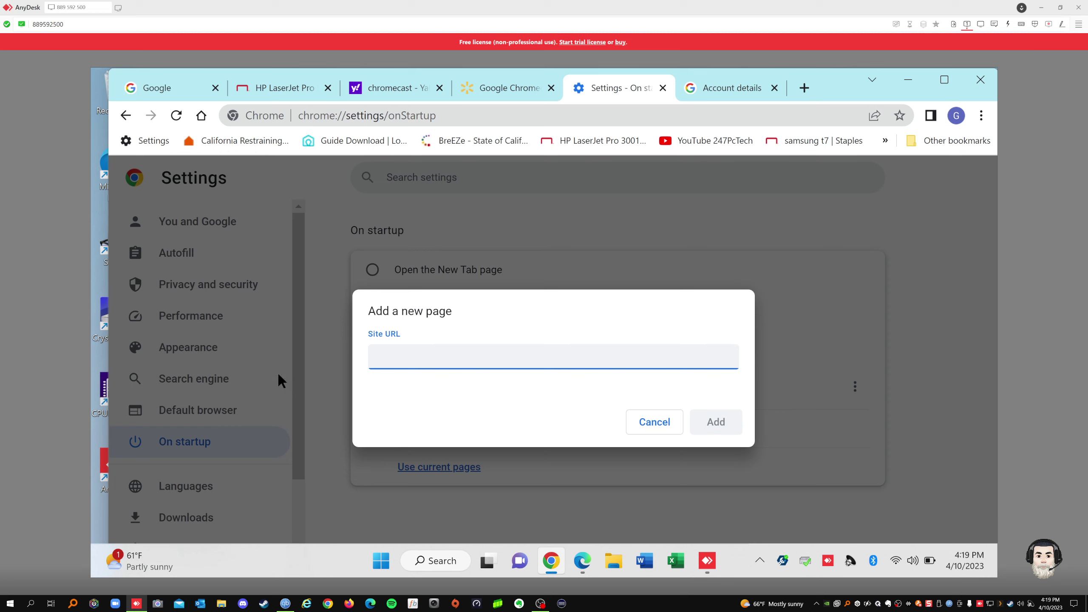
type("fac")
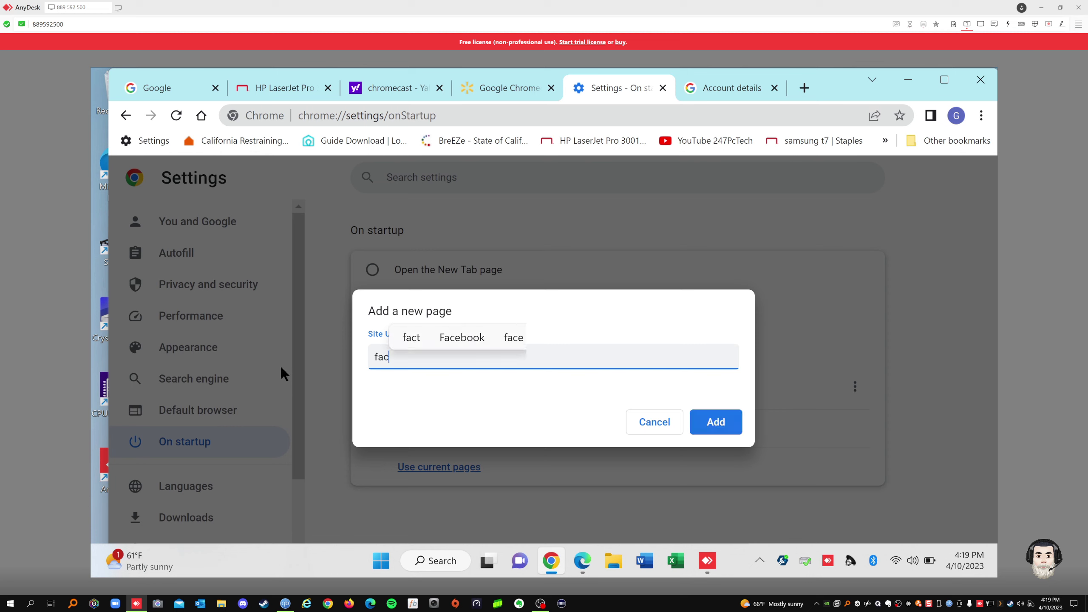
type("ebook.com")
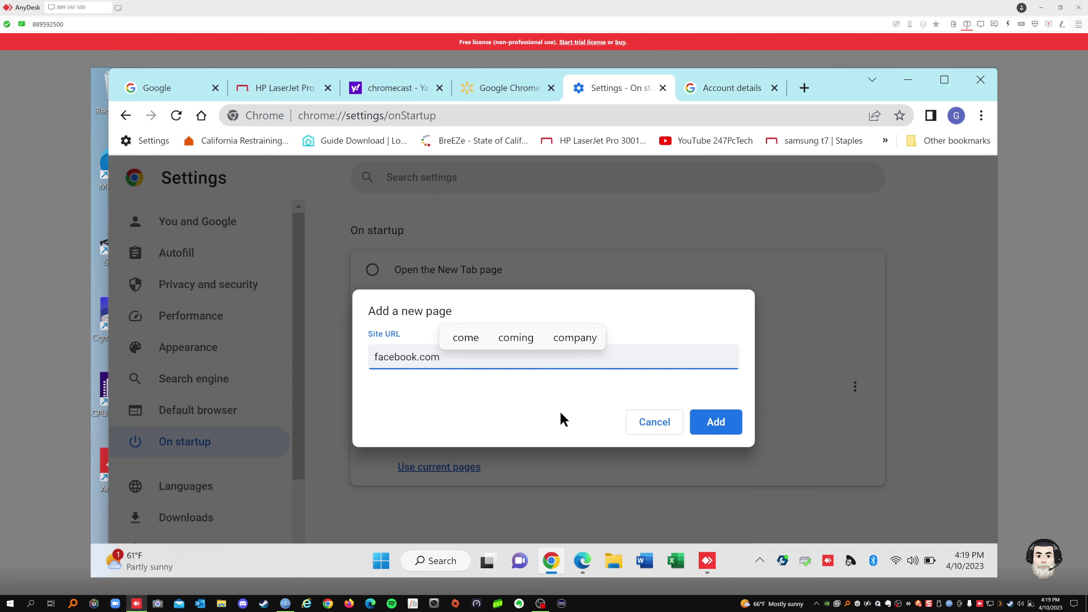
left_click(707, 421)
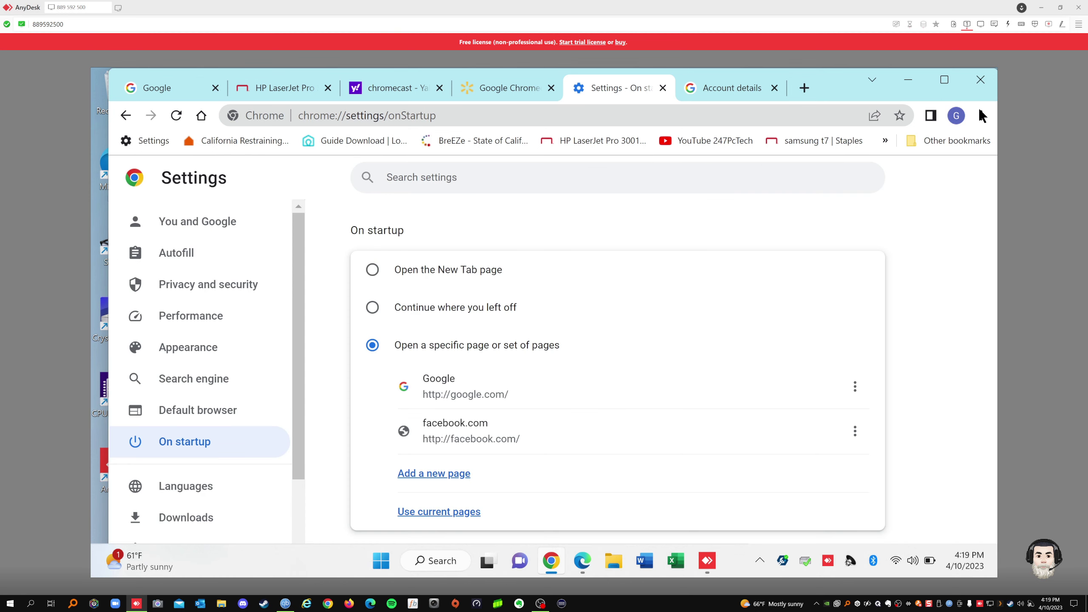
Close and relaunch Chrome to test the startup pages, and return to the On startup settings.
left_click(979, 80)
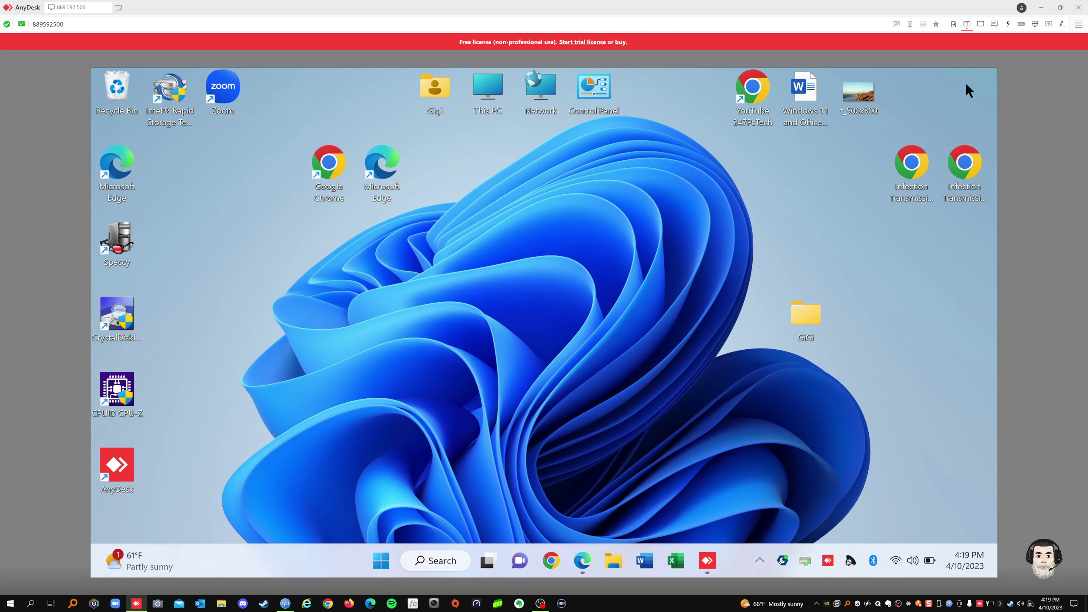
left_click(551, 561)
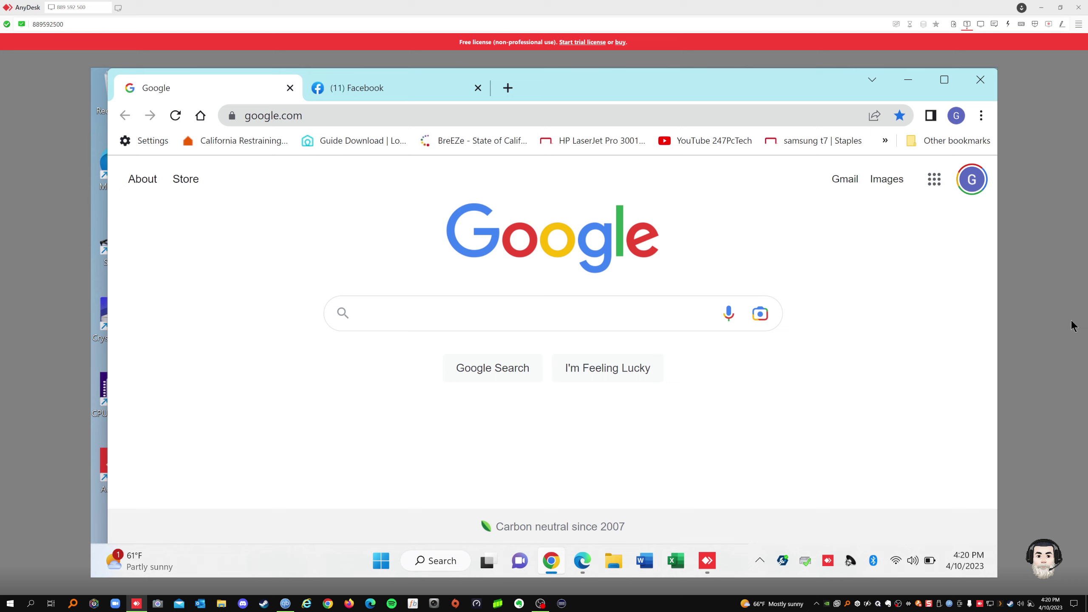
left_click(981, 115)
left_click(823, 386)
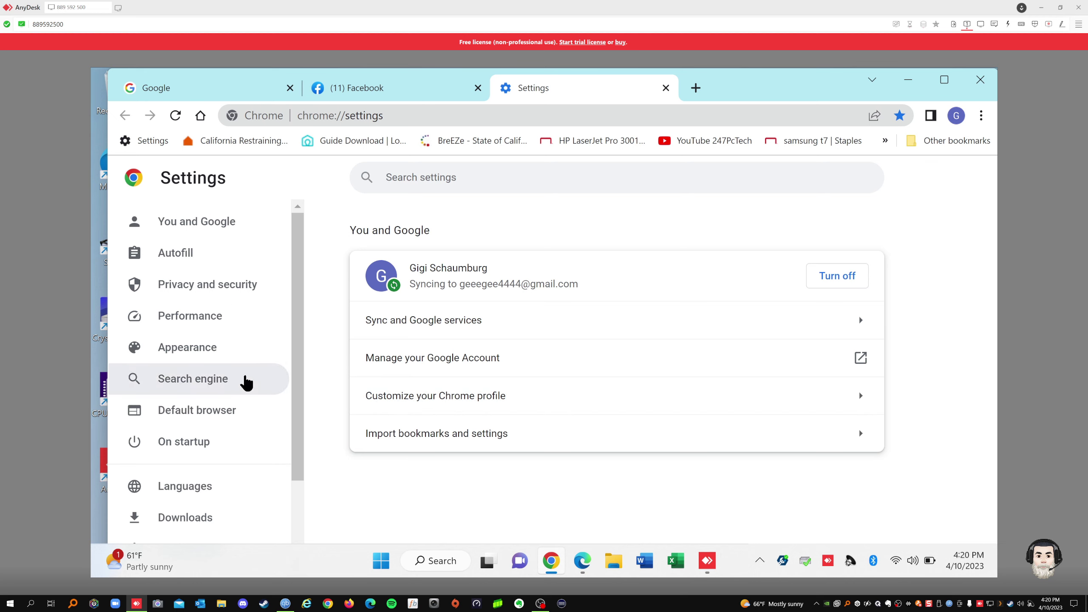
left_click(201, 450)
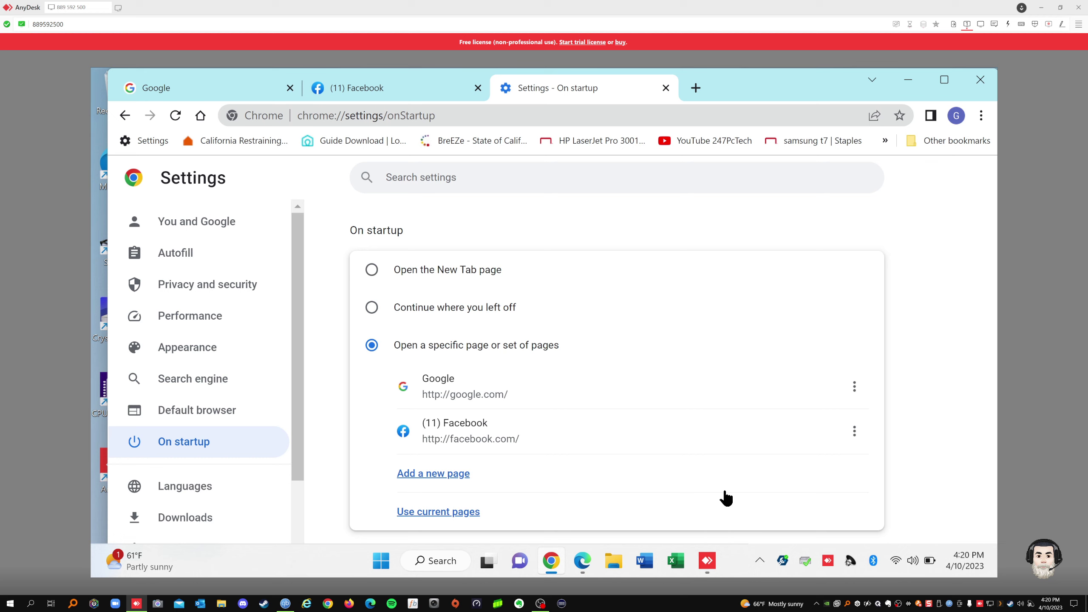
Remove French from the preferred languages and look over the remaining language and spell check settings.
left_click(194, 488)
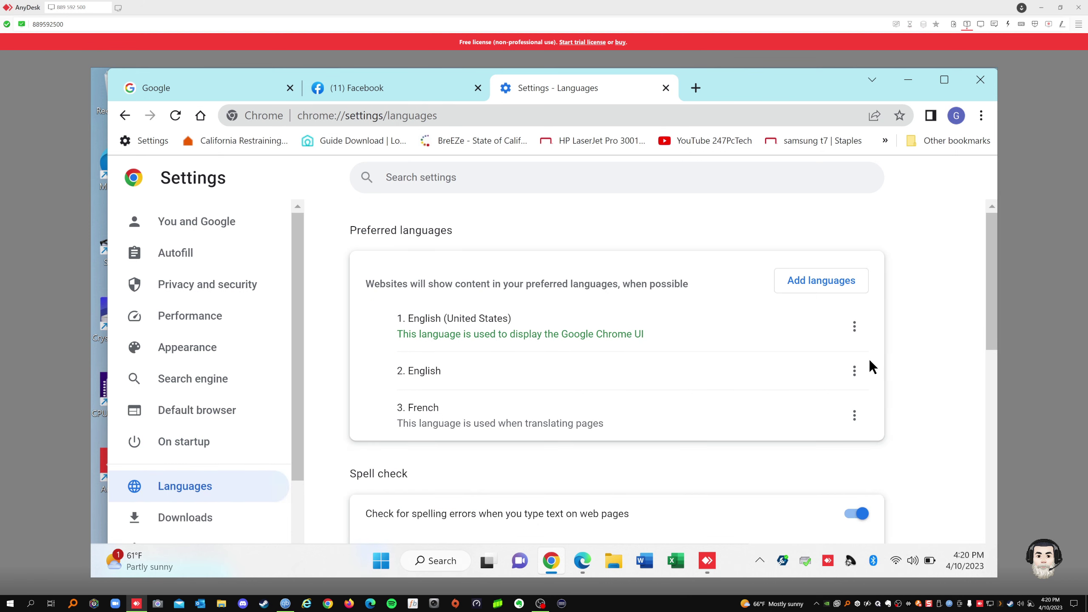
left_click(854, 415)
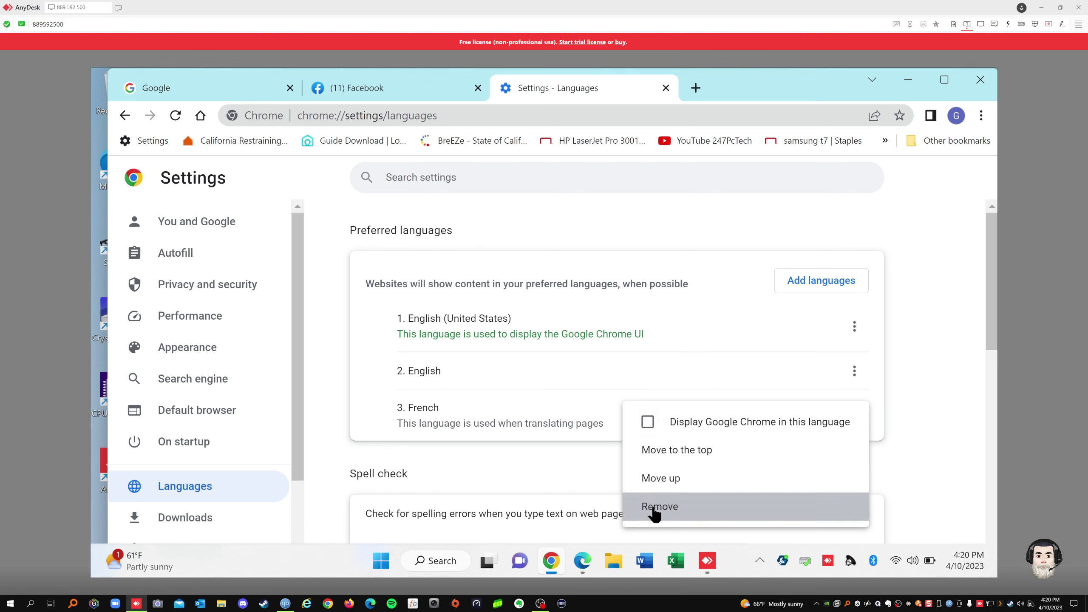
left_click(656, 513)
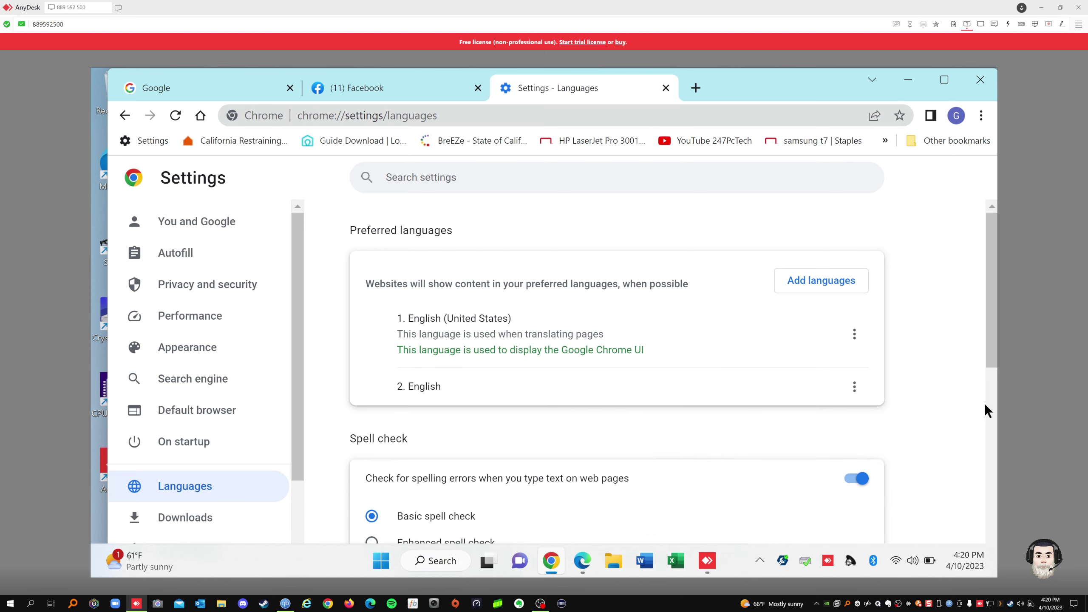
scroll(988, 319, "down", 2)
scroll(1001, 360, "down", 3)
scroll(1000, 339, "up", 4)
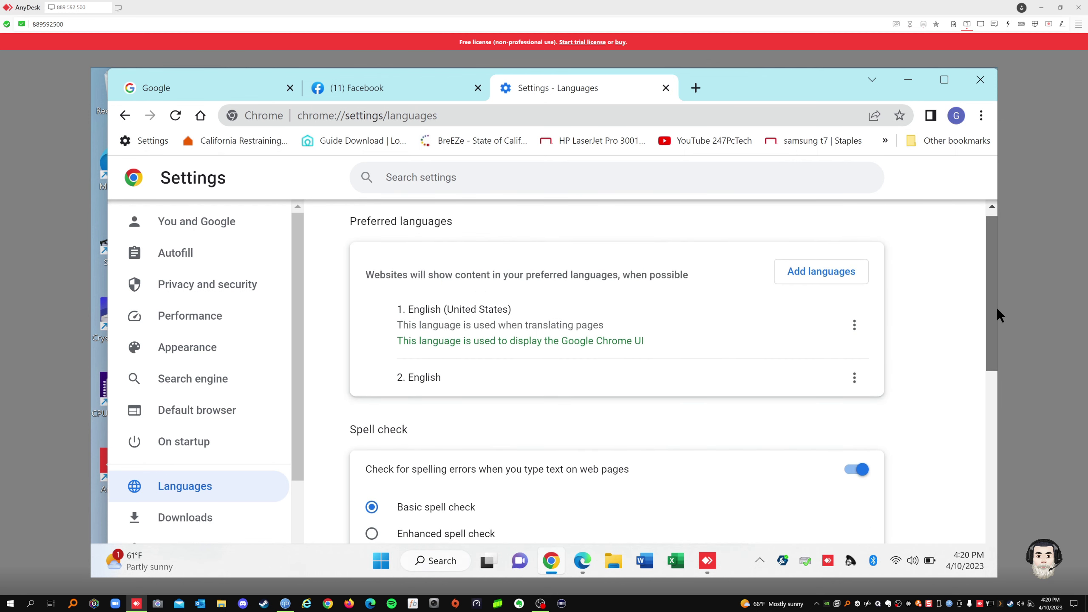
scroll(998, 311, "up", 1)
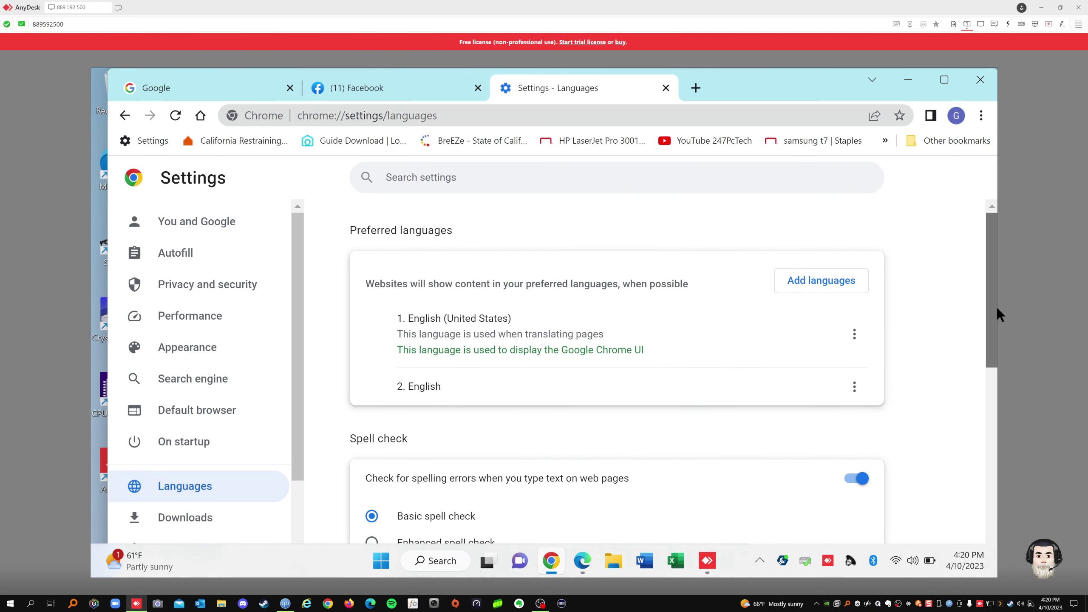
left_click_drag(998, 307, 998, 240)
Show the Downloads settings and highlight the path of the download location.
left_click_drag(303, 440, 295, 538)
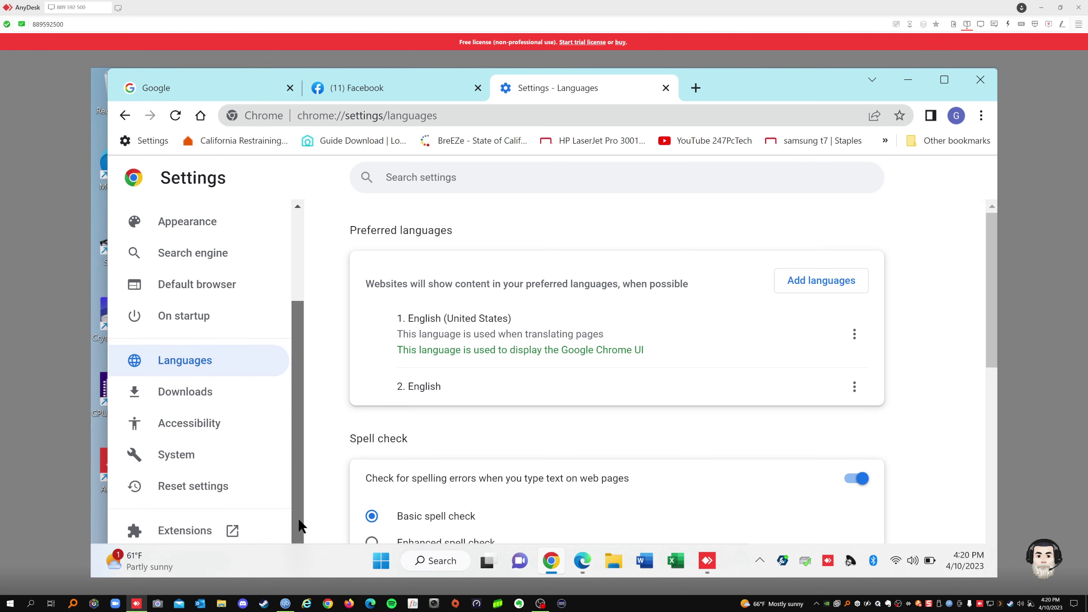
left_click(194, 401)
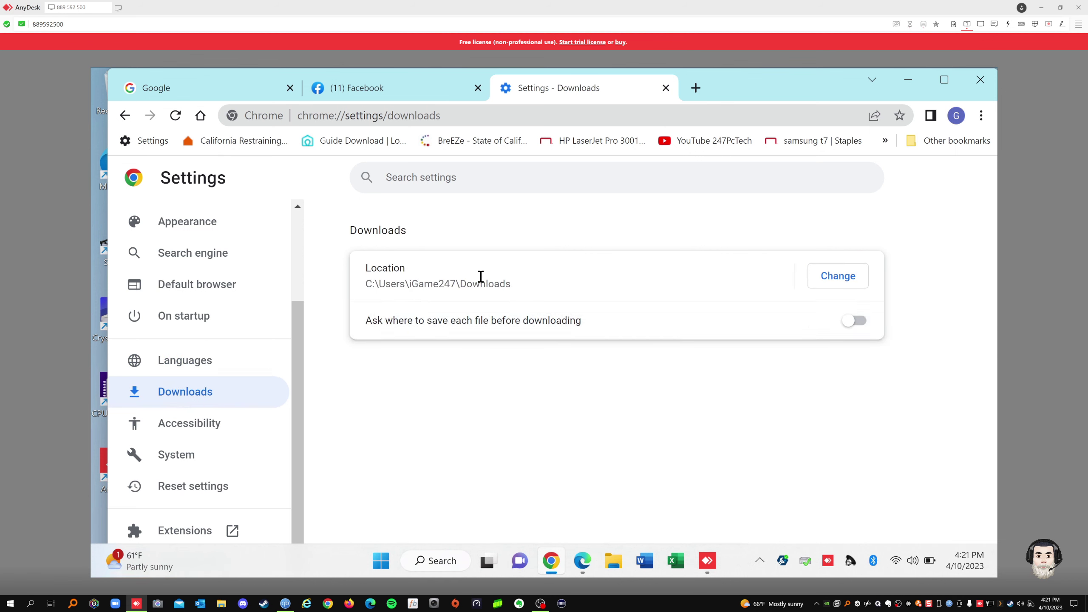
left_click_drag(518, 287, 367, 287)
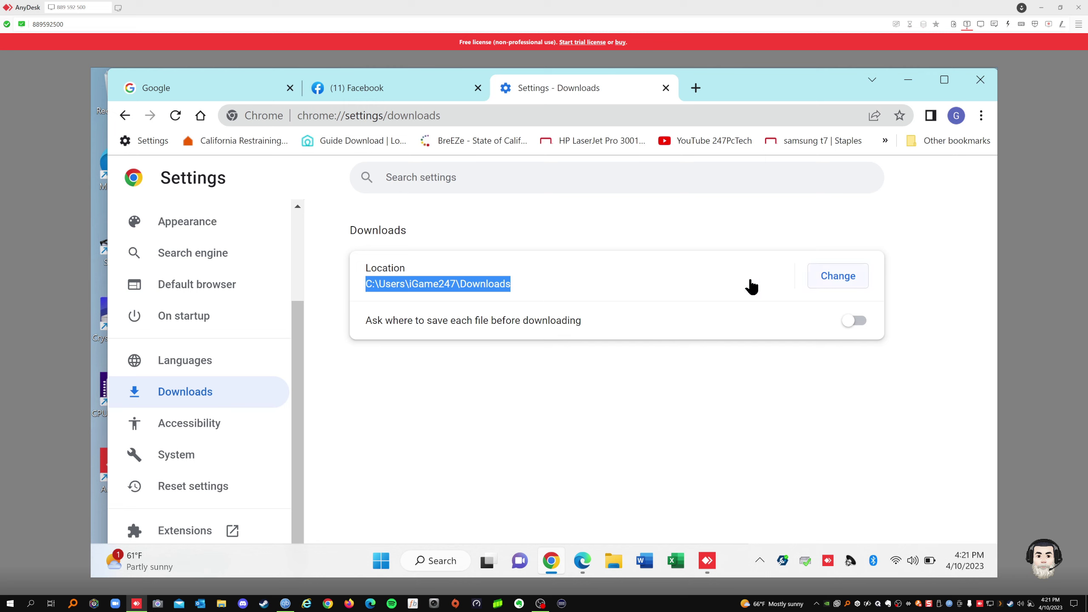
Examine the Accessibility options and show the System settings.
left_click(205, 427)
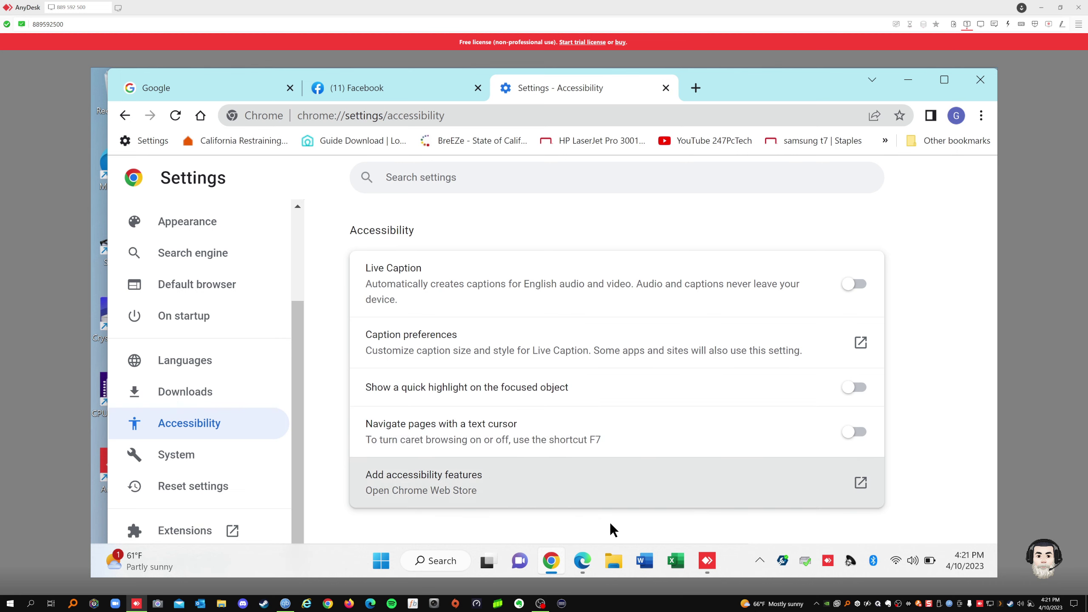
left_click(182, 462)
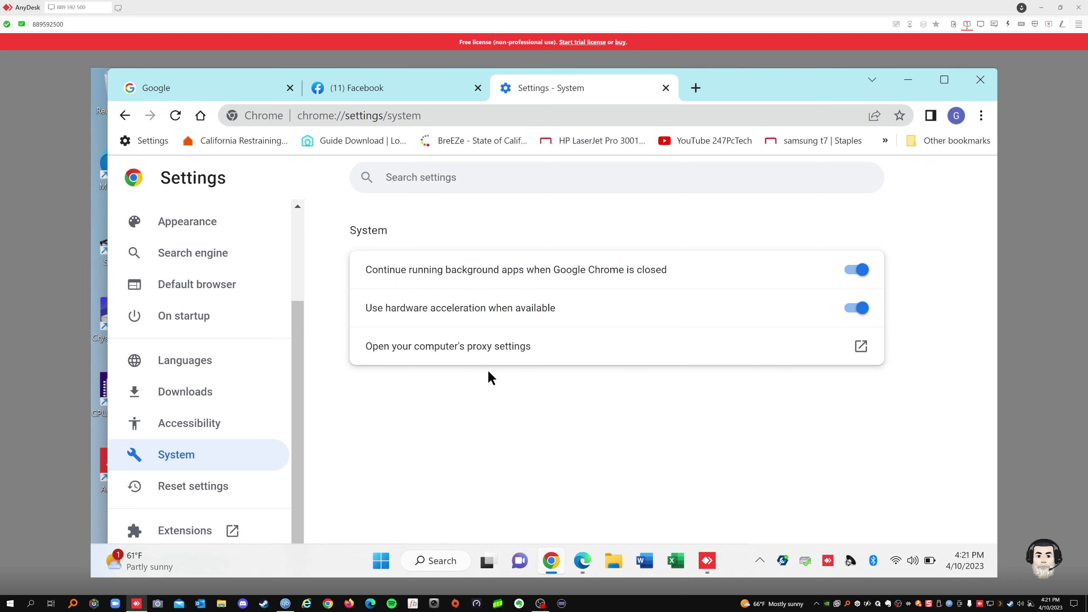
Show the Reset settings, open the Extensions page and highlight the name of the Google Docs Offline extension.
left_click(195, 491)
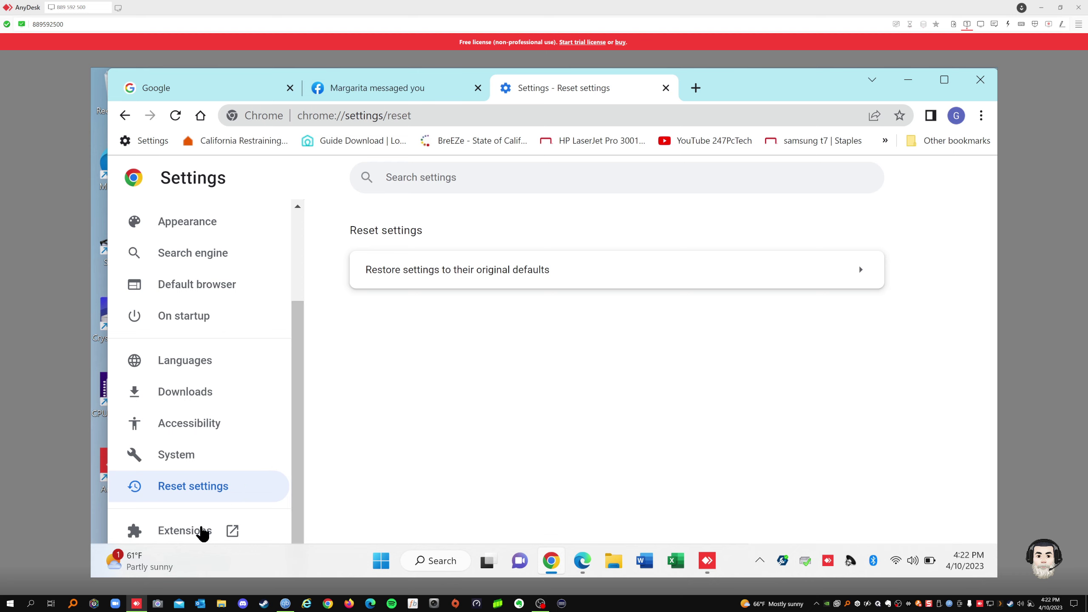
left_click(195, 534)
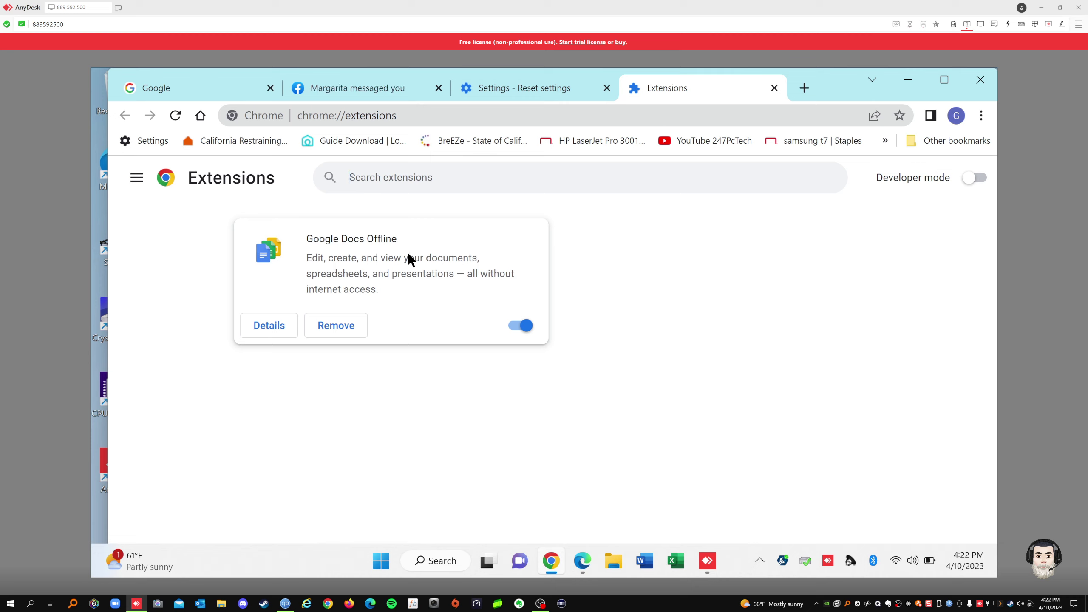
left_click_drag(397, 240, 304, 235)
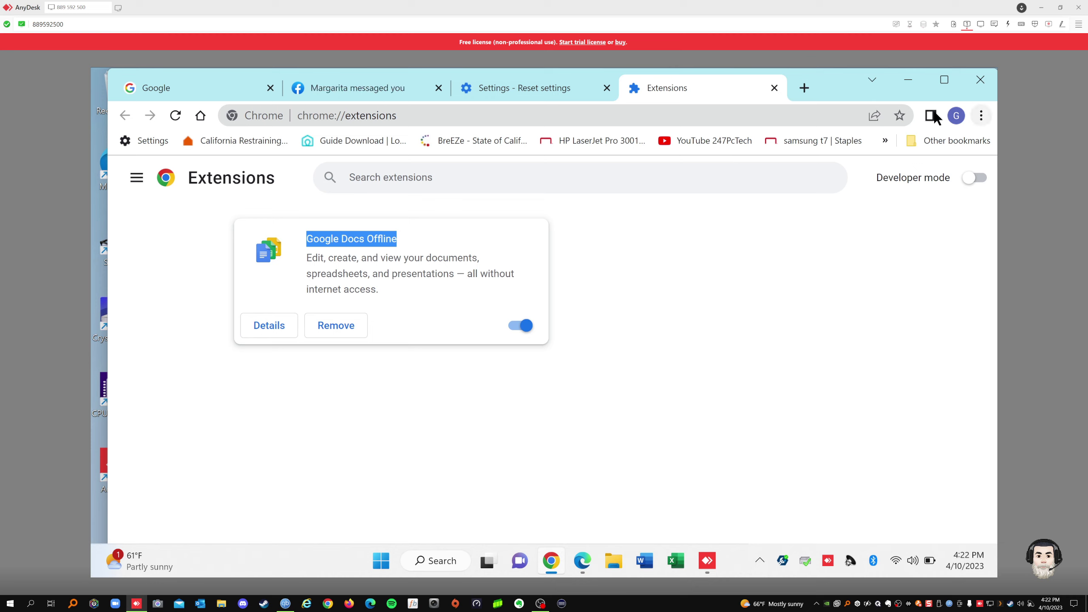
Turn the Google Docs Offline extension off and back on, and highlight its name again.
left_click(521, 326)
left_click(519, 328)
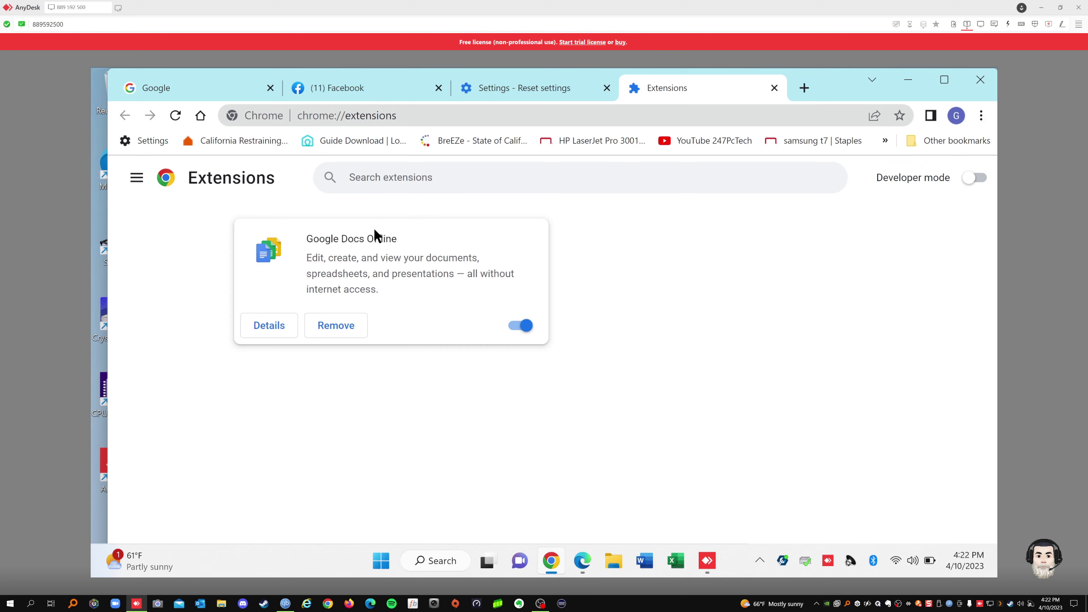
left_click_drag(419, 240, 311, 229)
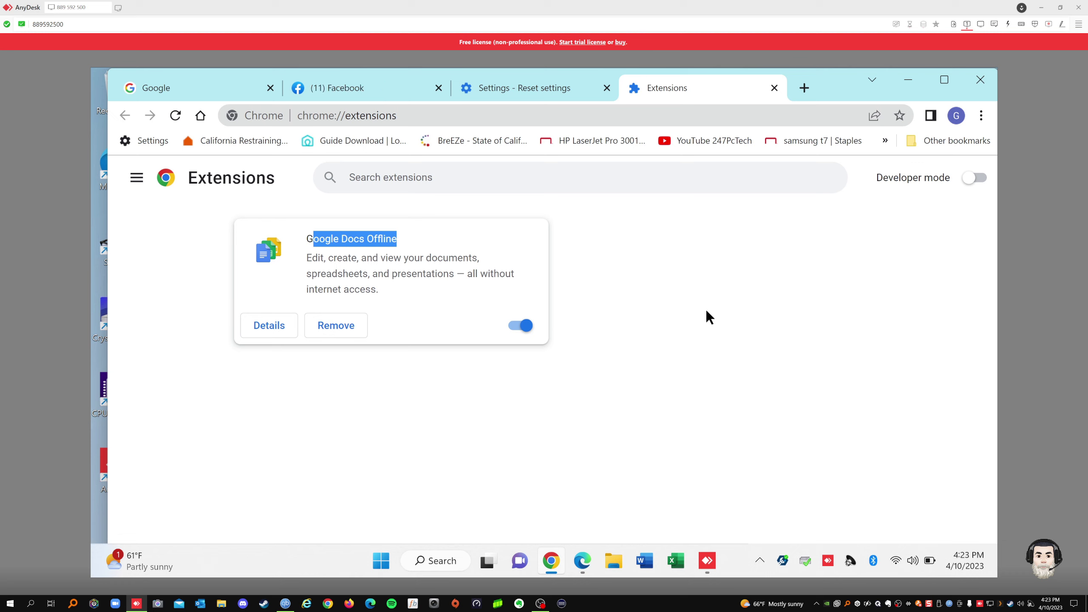
Search for "google extensions" in a new tab and open the Chrome Web Store extensions result.
left_click(803, 88)
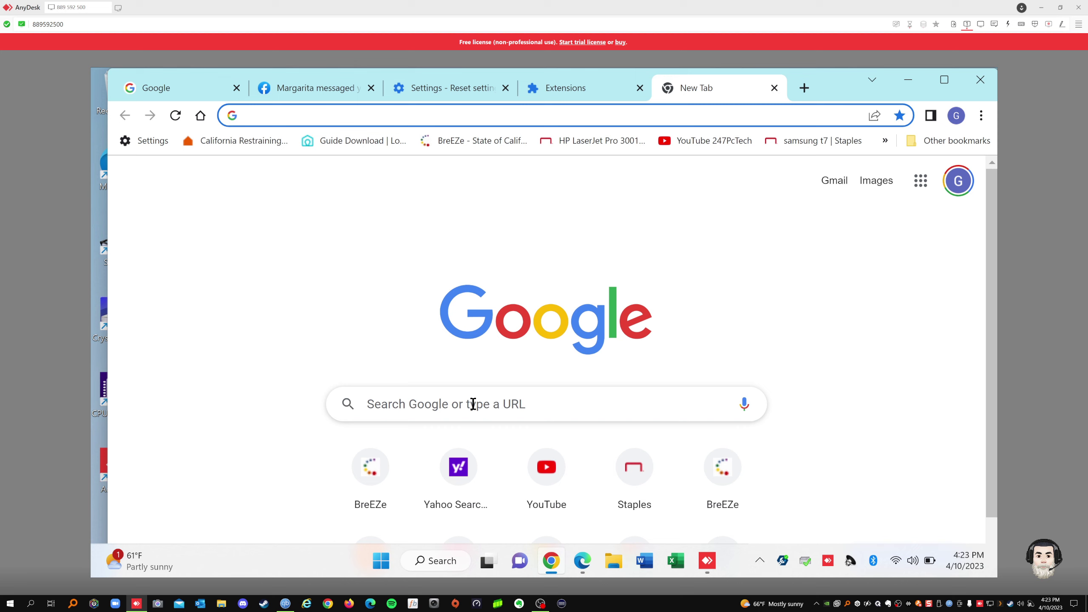
left_click(473, 404)
type("google")
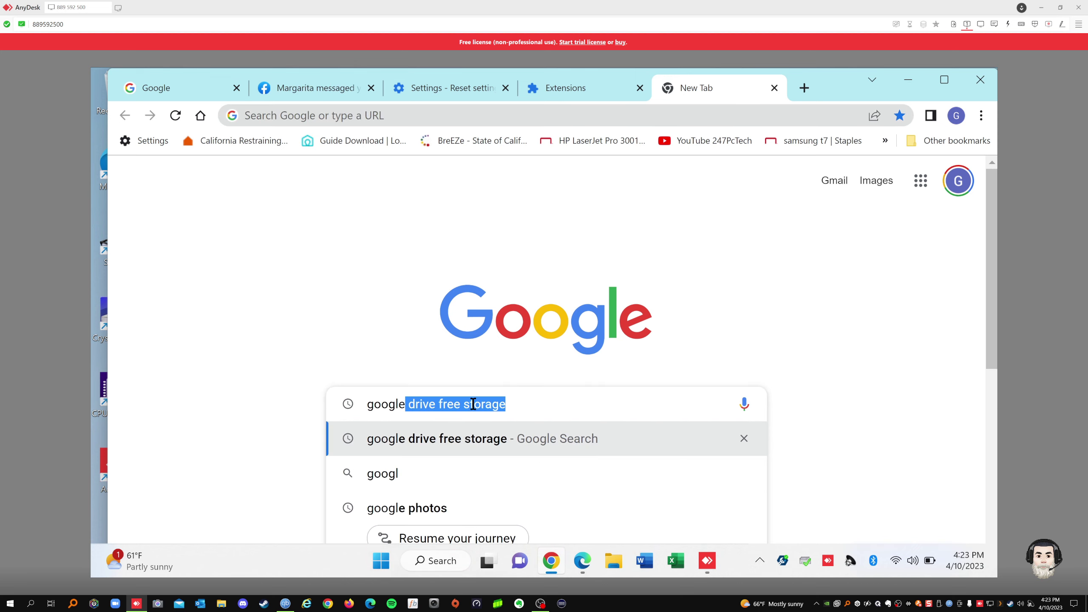
type(" extenso")
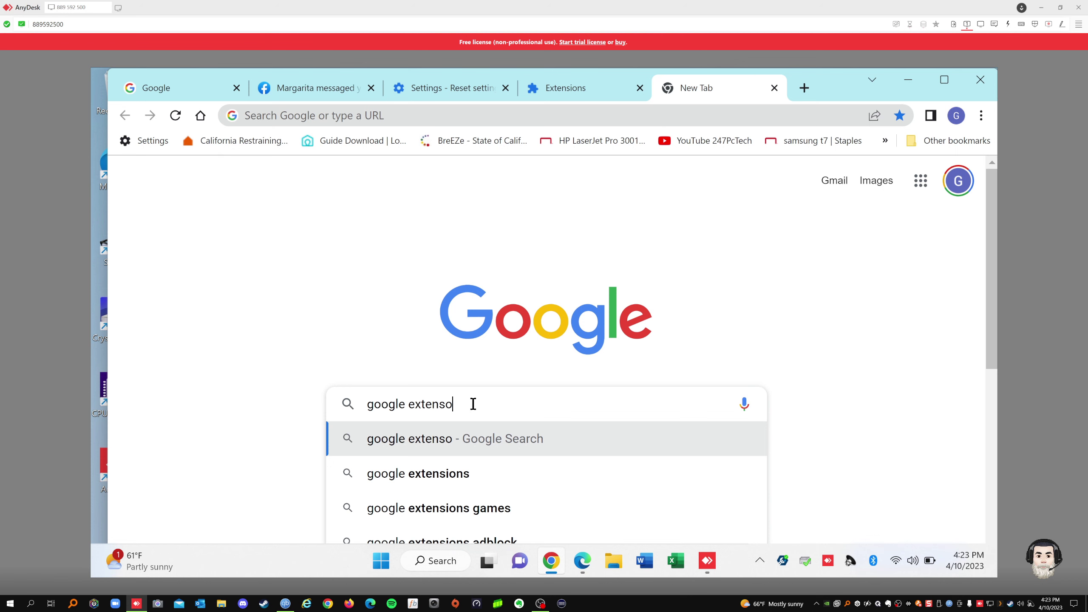
left_click(448, 473)
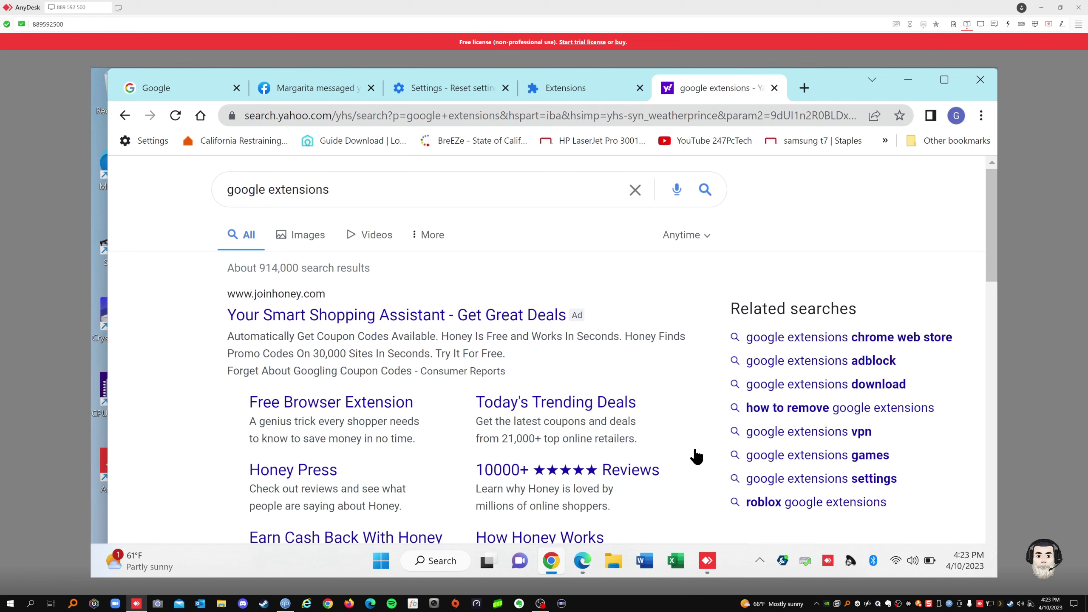
scroll(656, 473, "down", 3)
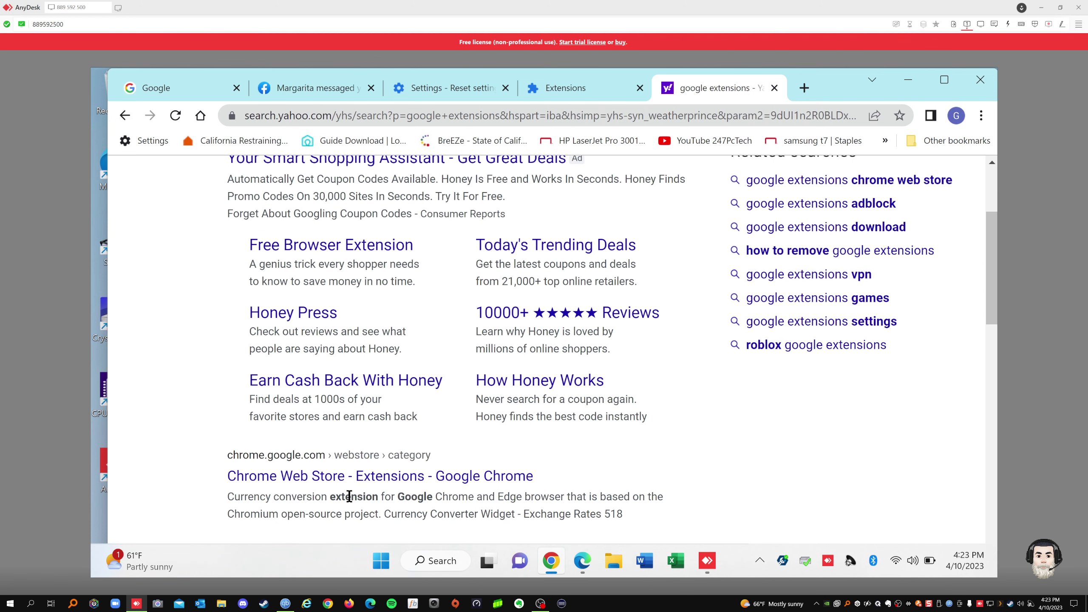
left_click(310, 476)
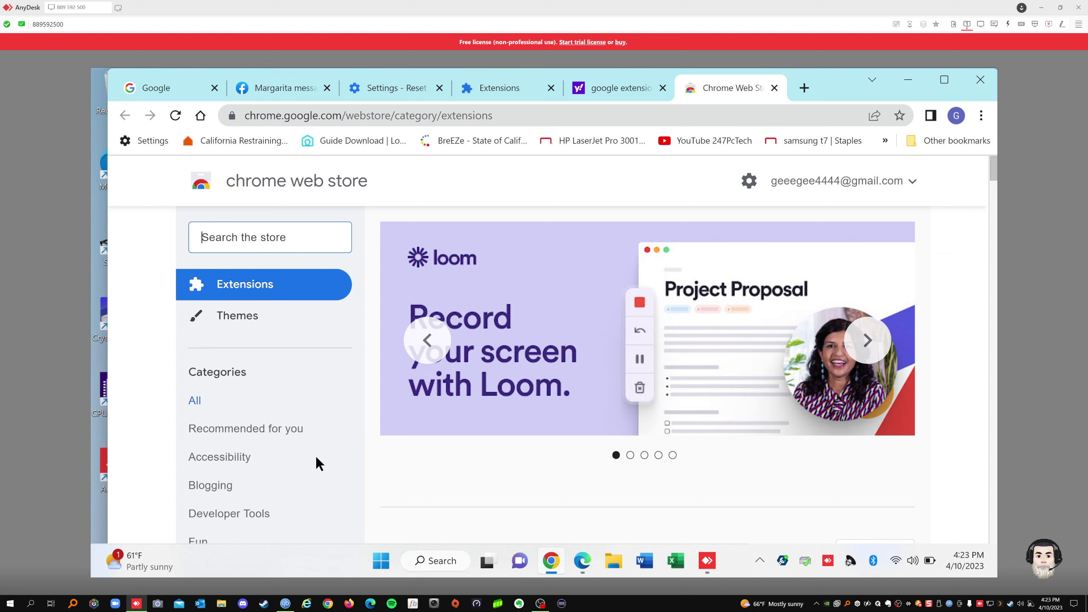
Browse all extension categories and the Recommended For You extensions in the Chrome Web Store.
left_click(198, 401)
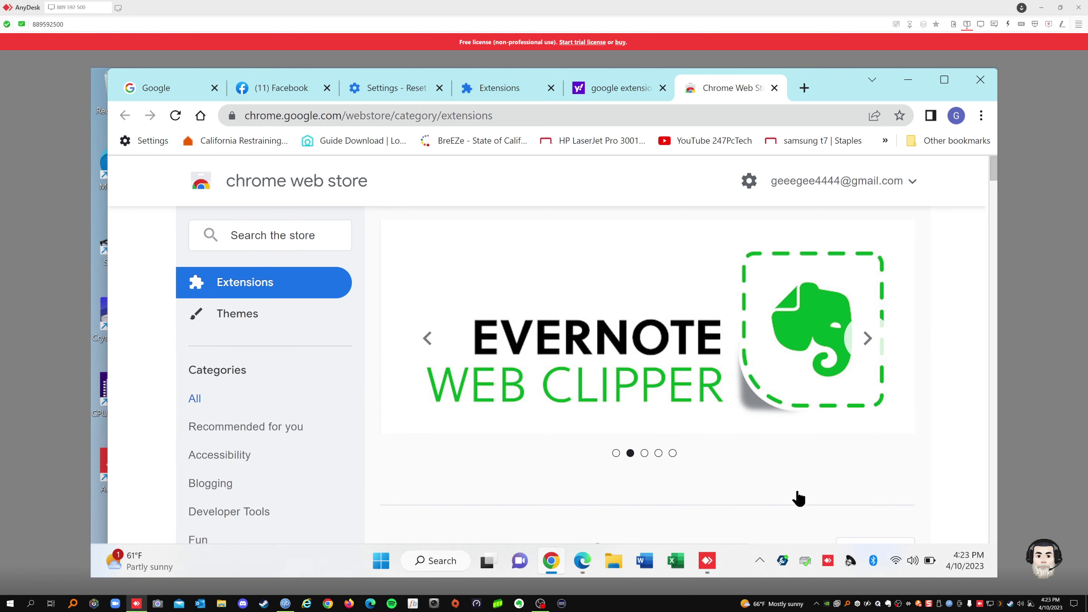
scroll(799, 497, "down", 5)
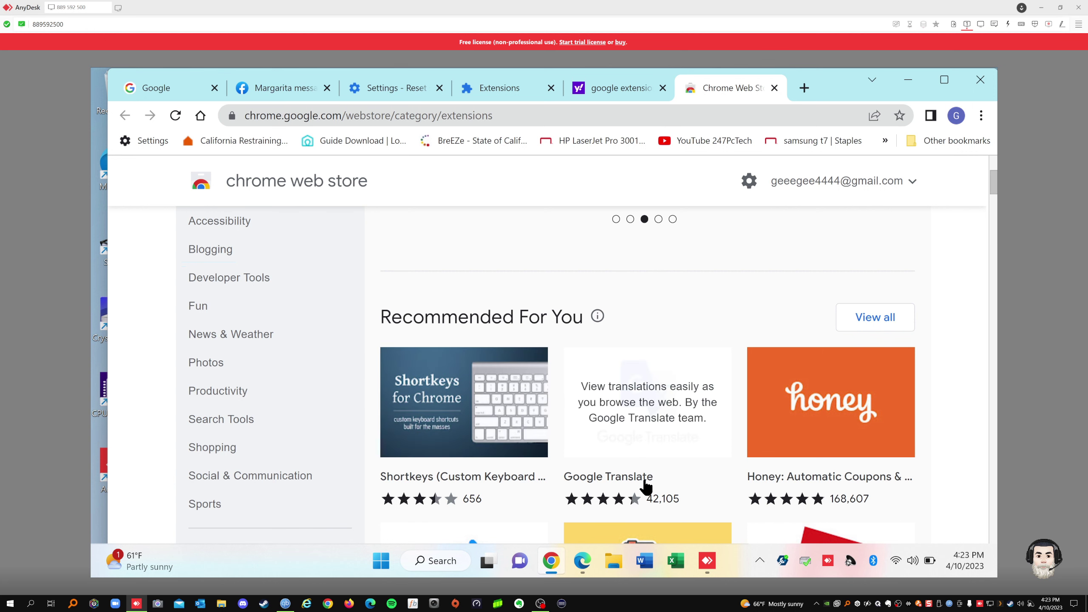
scroll(647, 484, "down", 1)
scroll(647, 484, "down", 3)
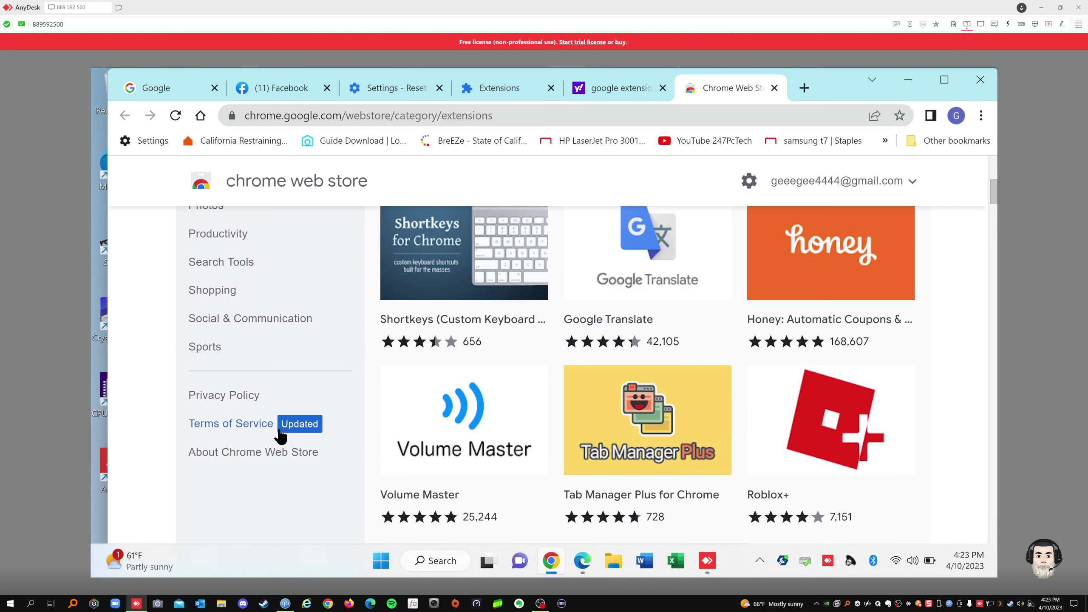
scroll(283, 434, "up", 1)
scroll(682, 377, "up", 3)
scroll(853, 386, "up", 2)
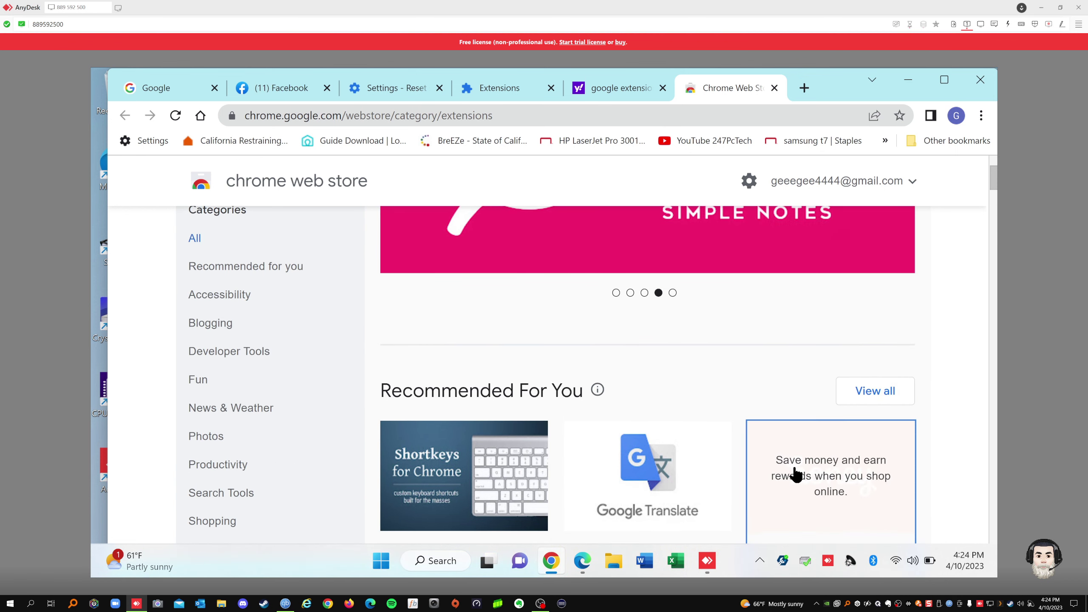
scroll(793, 471, "down", 3)
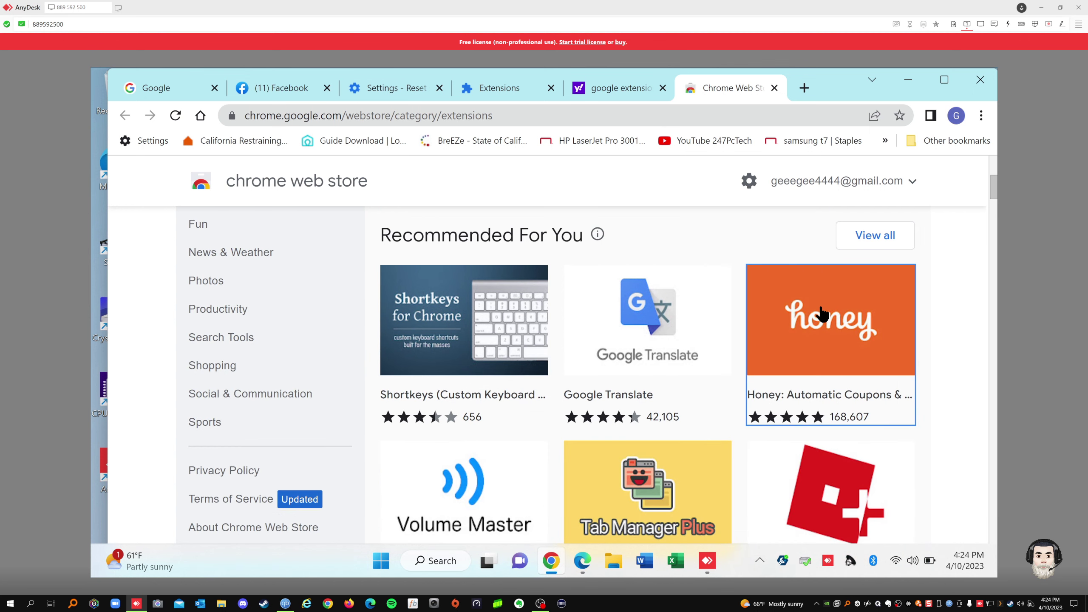
Open the Honey: Automatic Coupons & Rewards extension page and look through it down to the Related section.
left_click(821, 313)
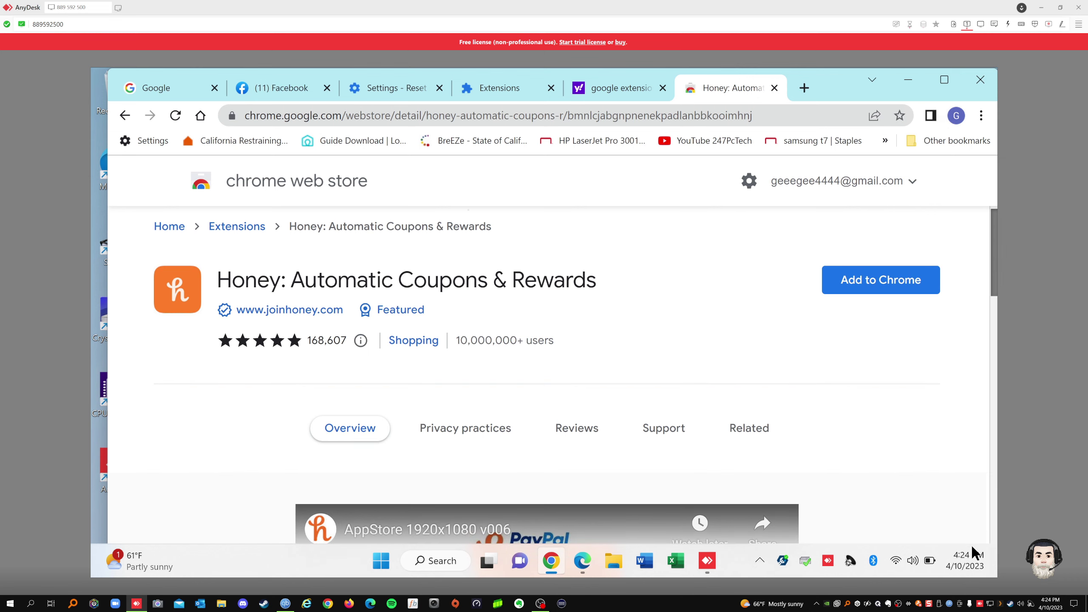
scroll(971, 545, "down", 15)
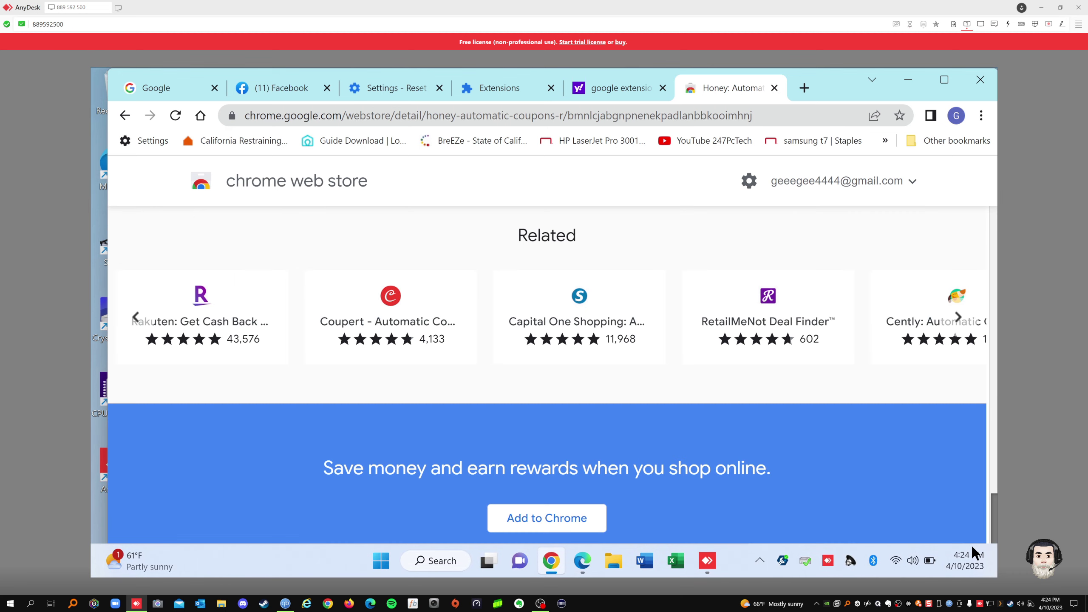
scroll(743, 218, "up", 1)
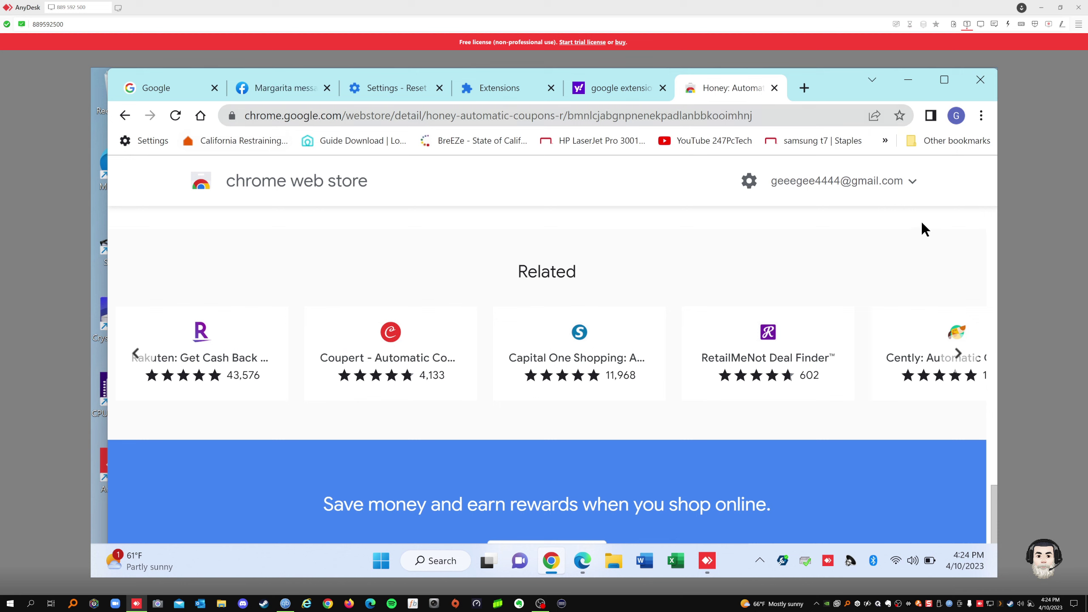
Exit Chrome, briefly switch to Microsoft Edge for comparison, and close the remaining browser windows.
left_click(979, 115)
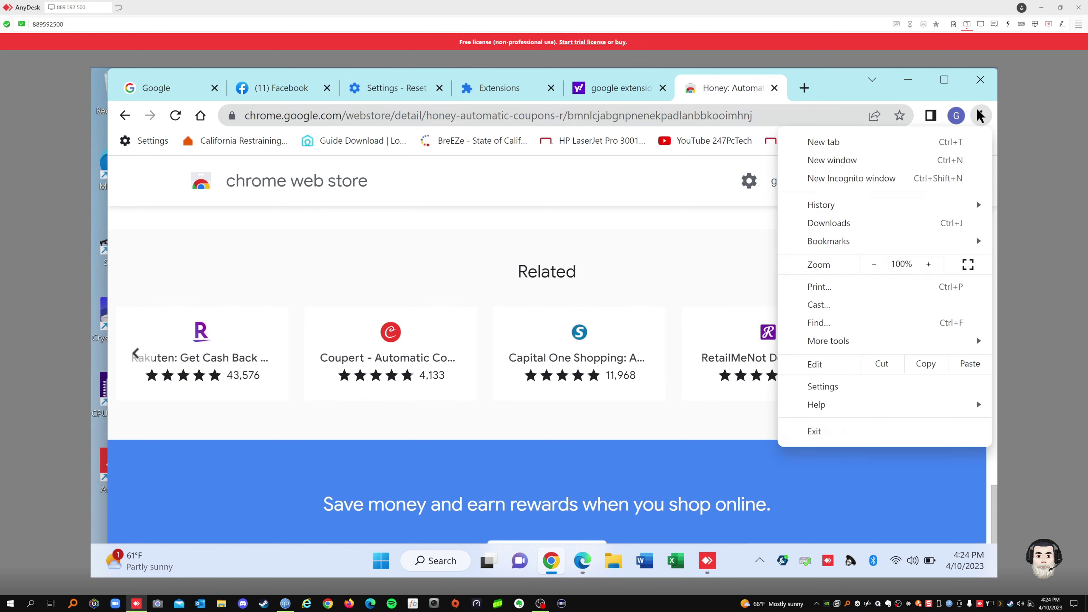
left_click(813, 431)
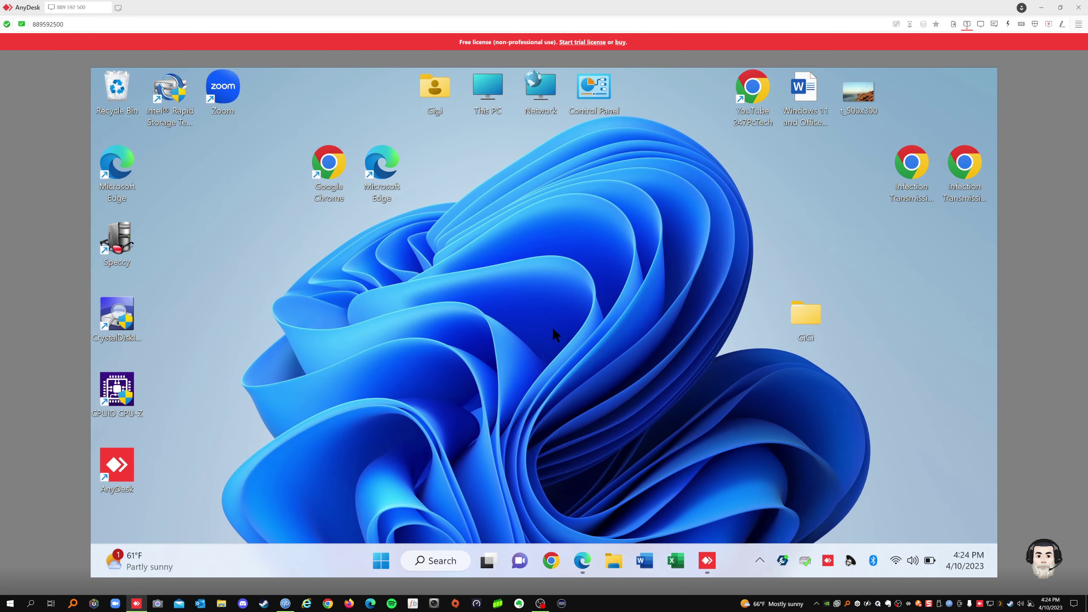
left_click(583, 562)
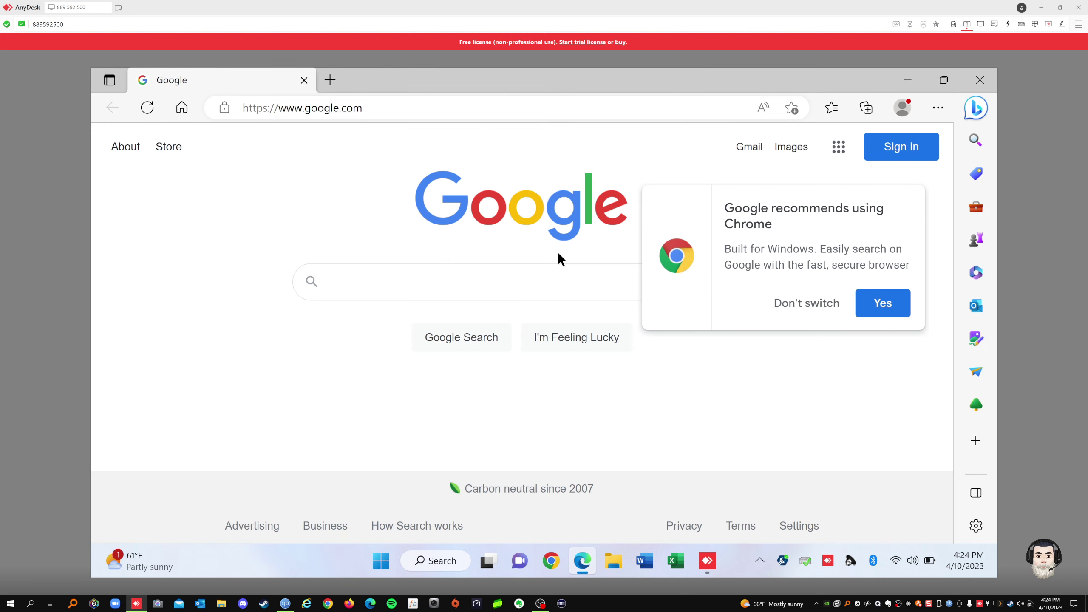
left_click(979, 80)
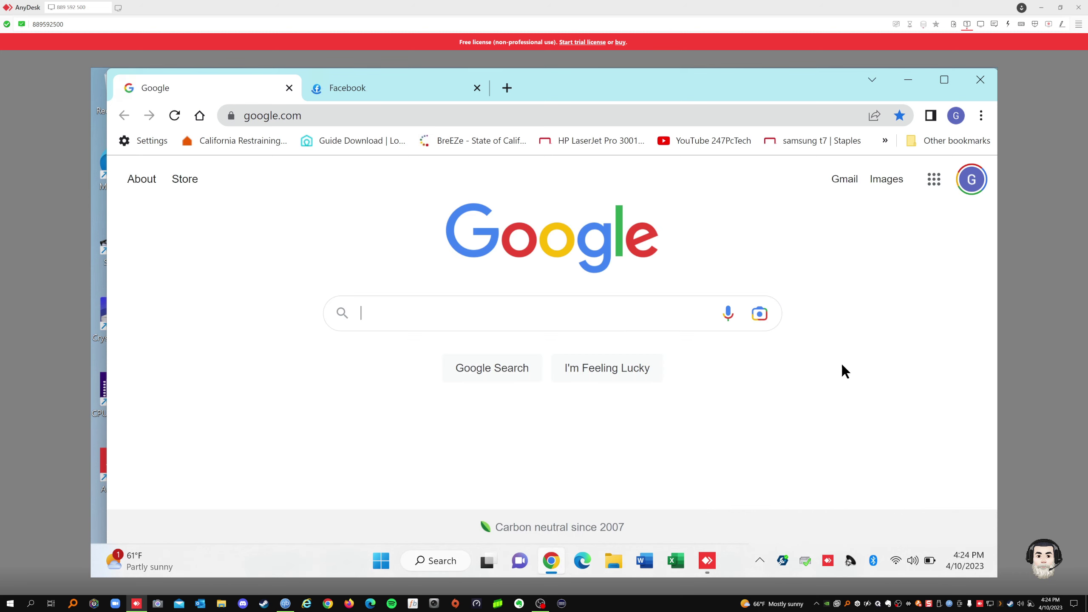
left_click(981, 80)
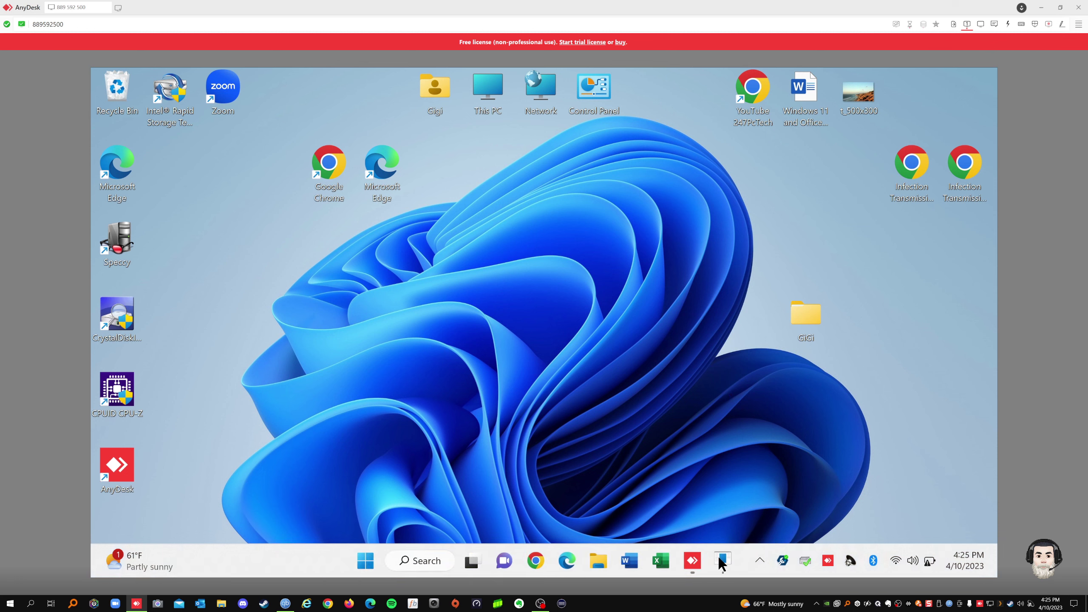
Dismiss the low battery notice on the remote PC and close the AnyDesk remote session.
left_click(722, 561)
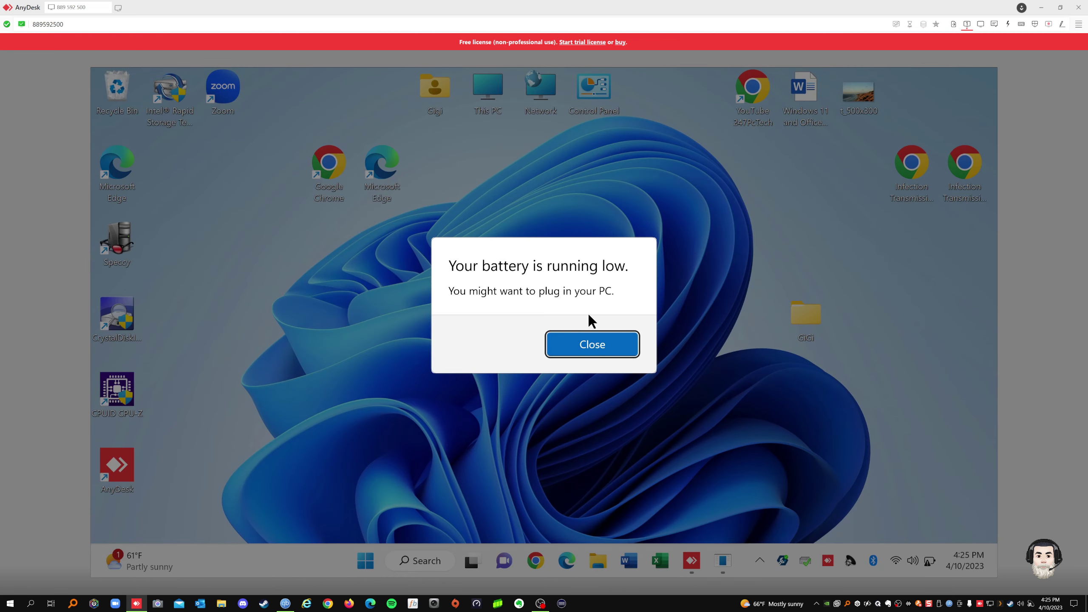
left_click(599, 348)
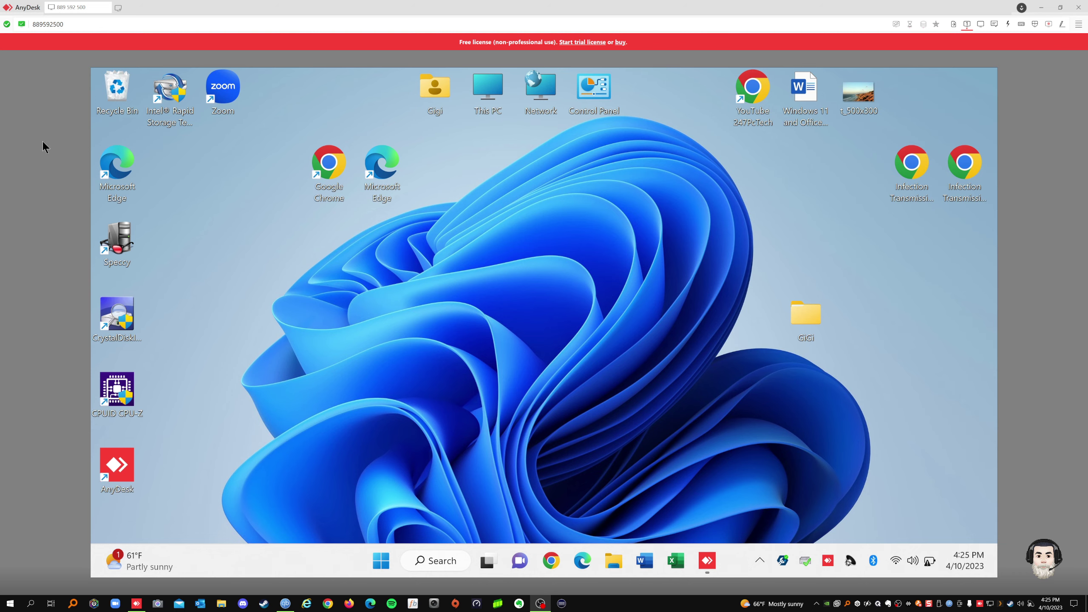
left_click(1078, 7)
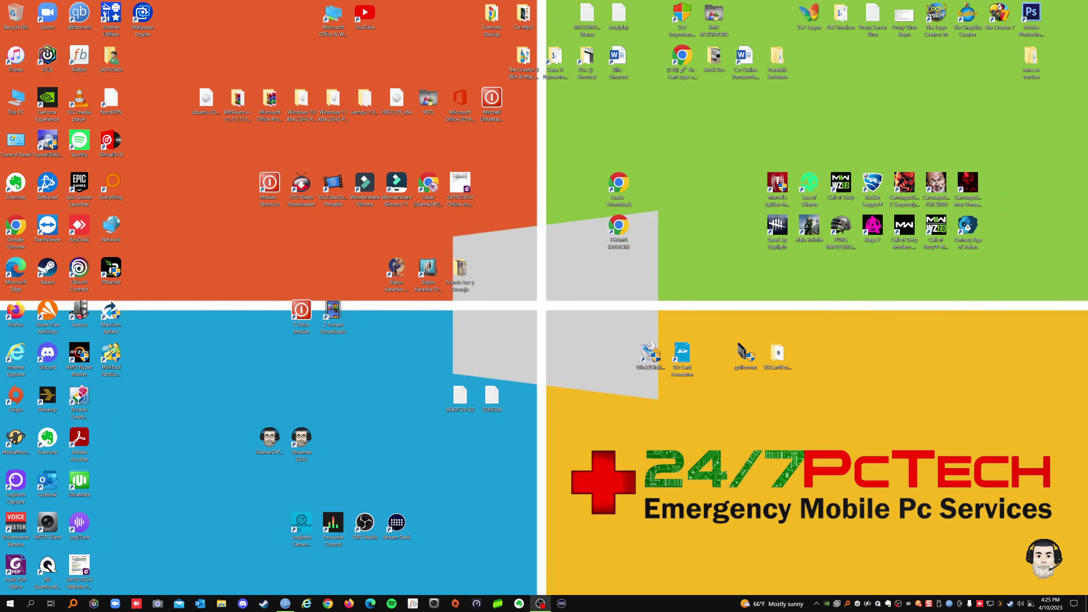